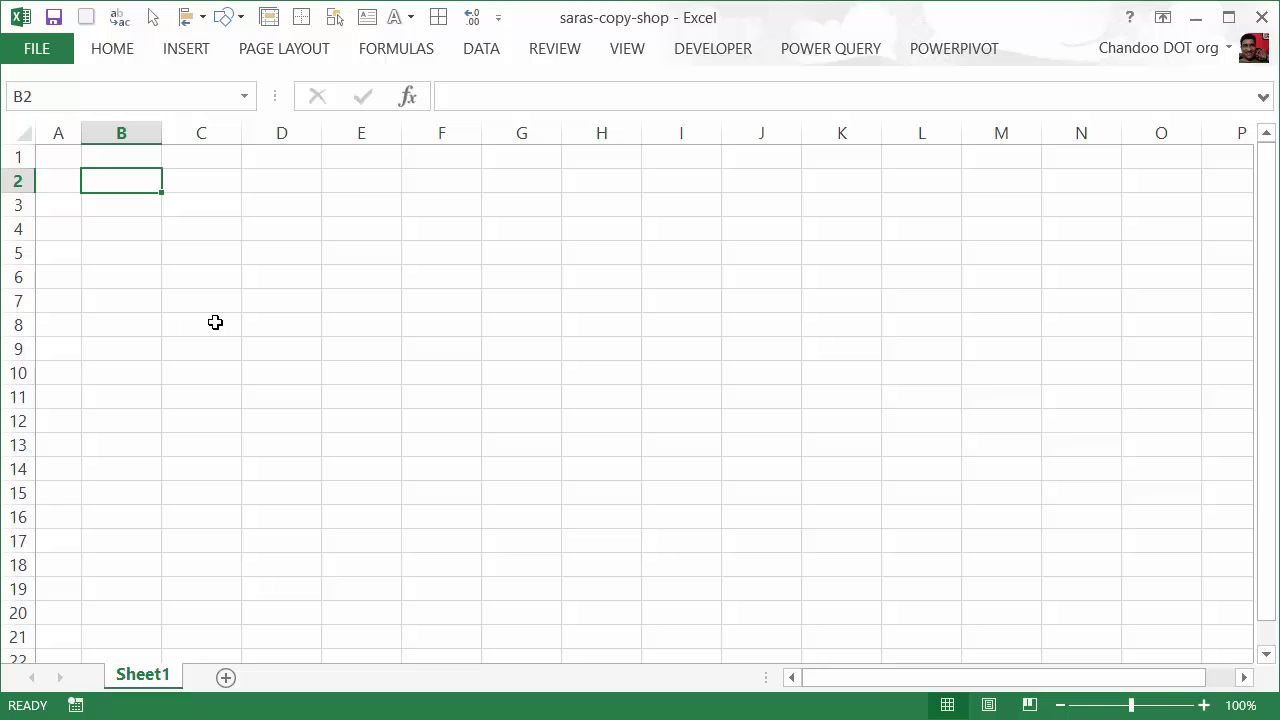
# Enter the heading "Inputs:" in cell B2 and the subheading "Cost" in B3.
pyautogui.scroll(3, 323, 380)
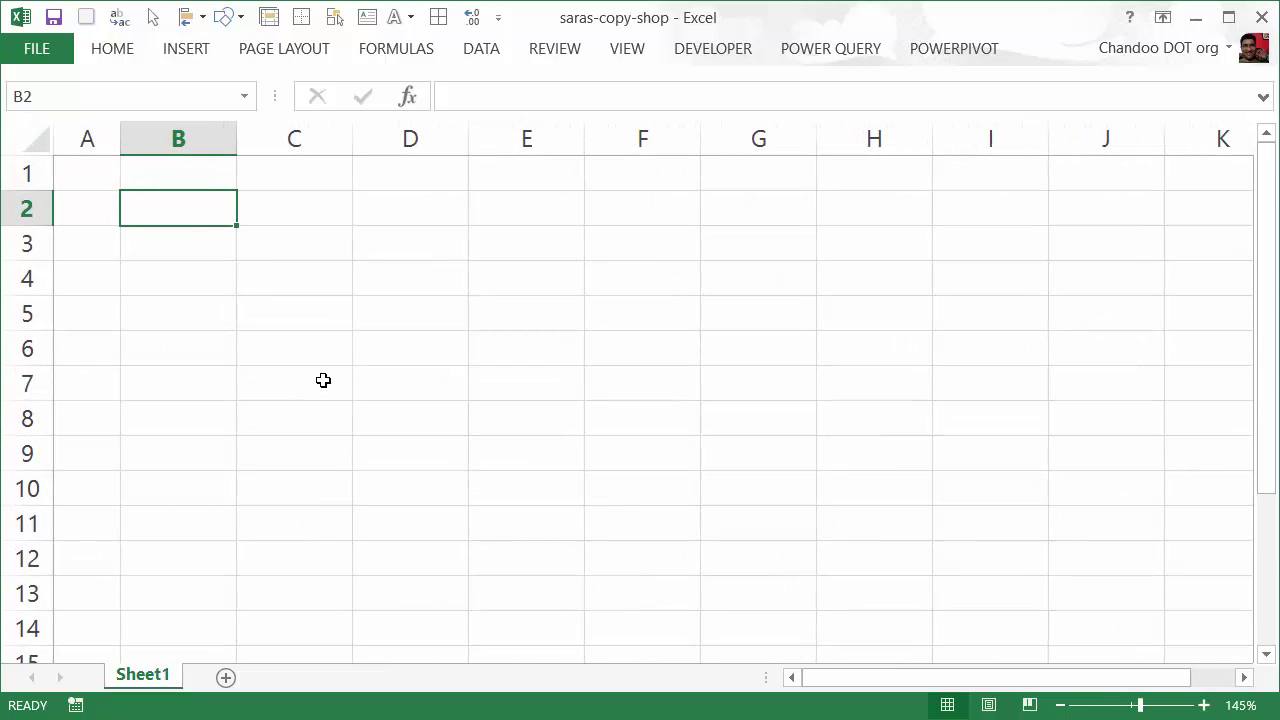
pyautogui.write('Inputs:')
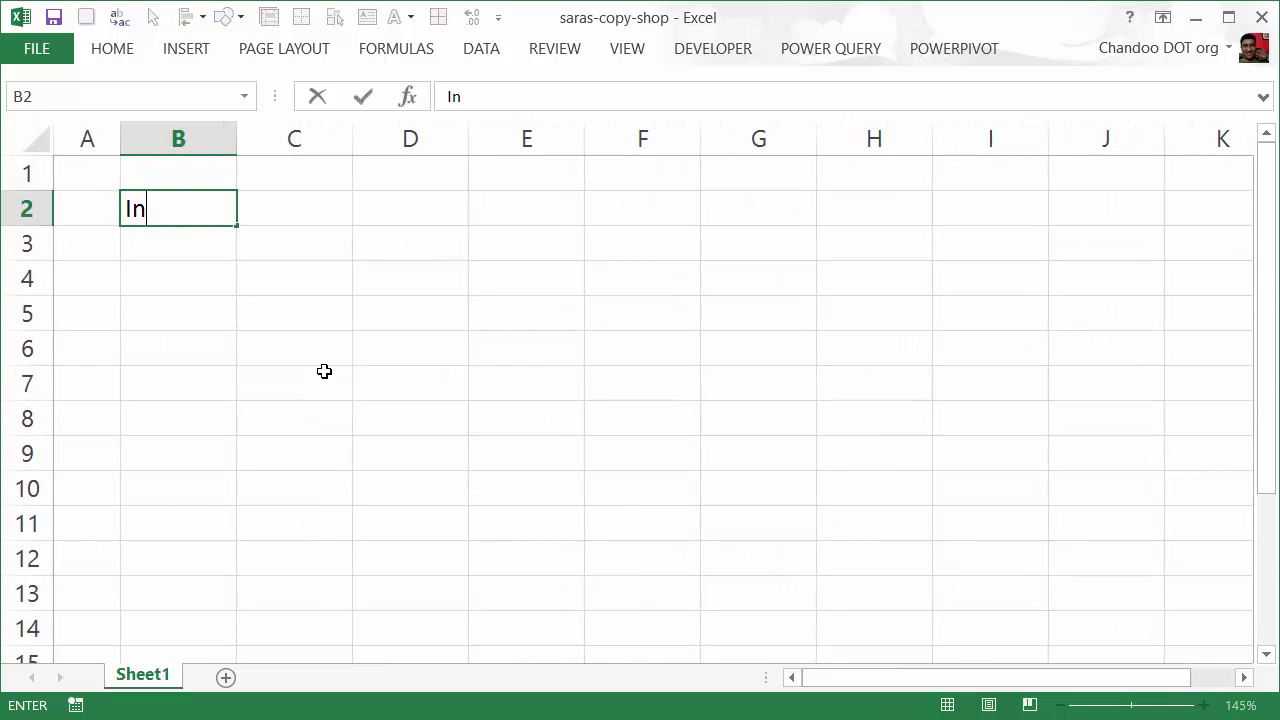
pyautogui.press('Return')
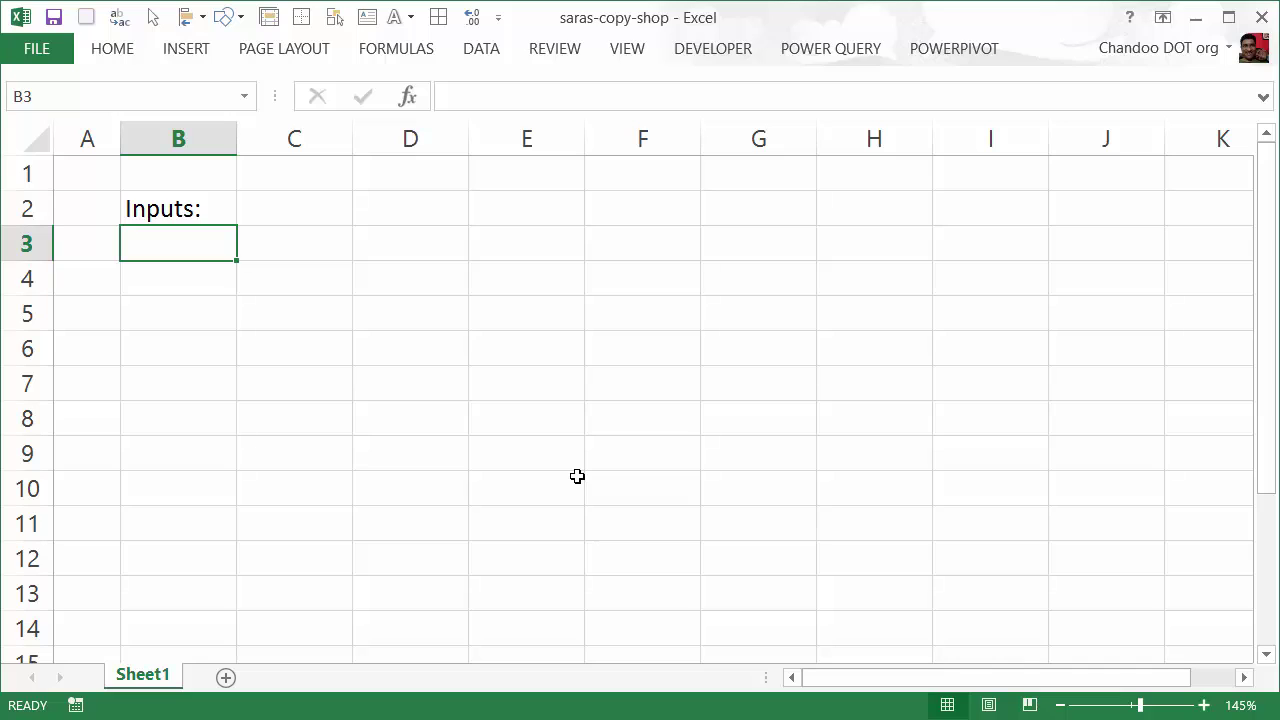
pyautogui.write('Cost')
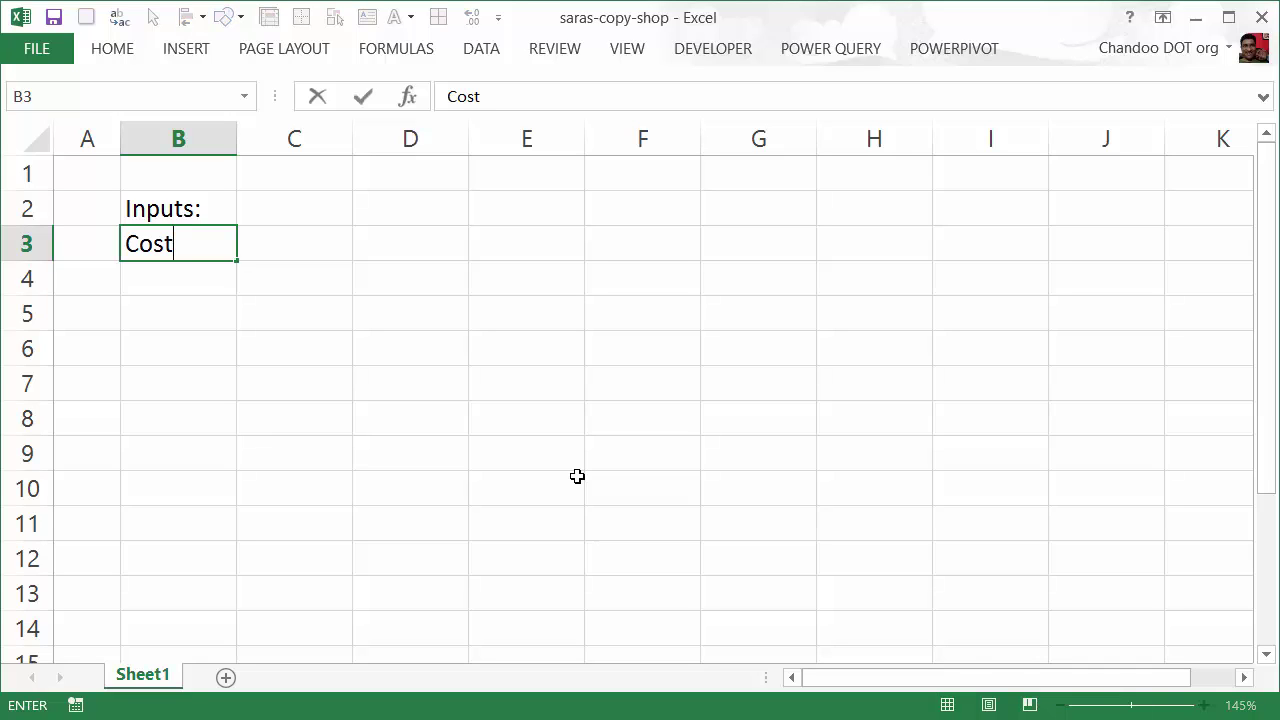
pyautogui.press('Tab')
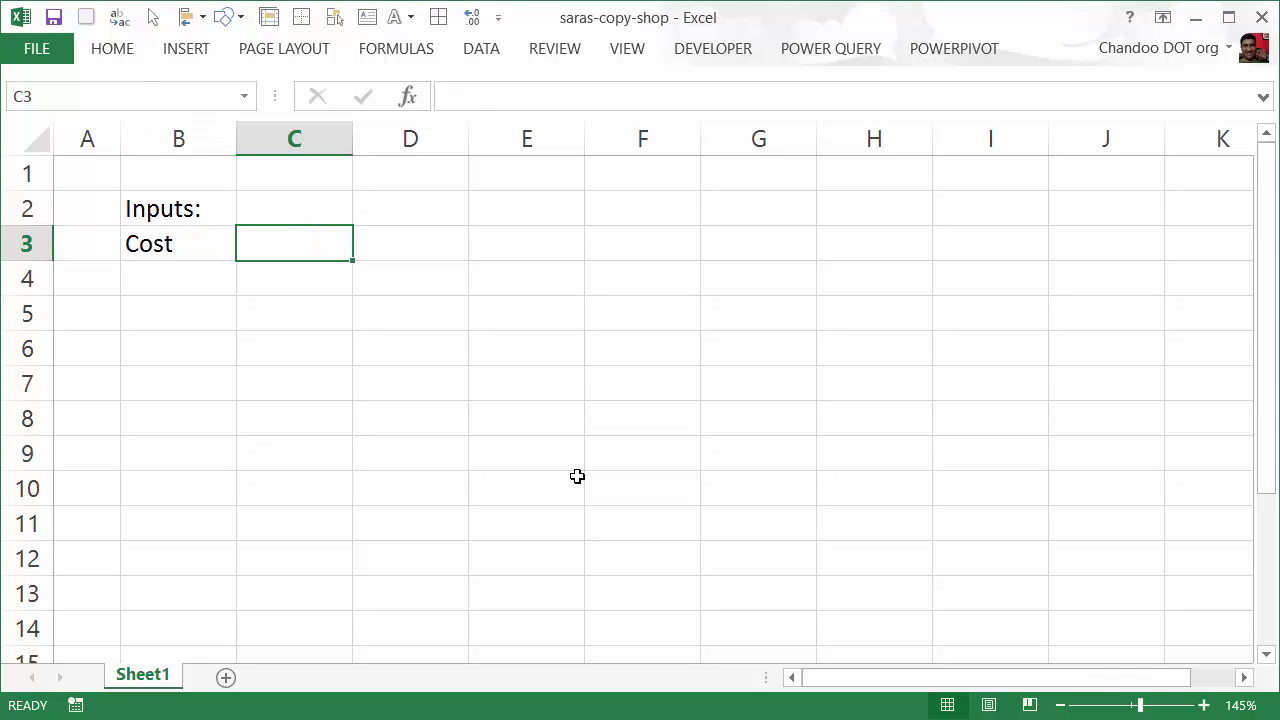
# Fill row 4 with the lease cost: "Lease" in C4, 5000 in D4 and "per year" in E4.
pyautogui.press('Down')
pyautogui.press('Up')
pyautogui.press('Left')
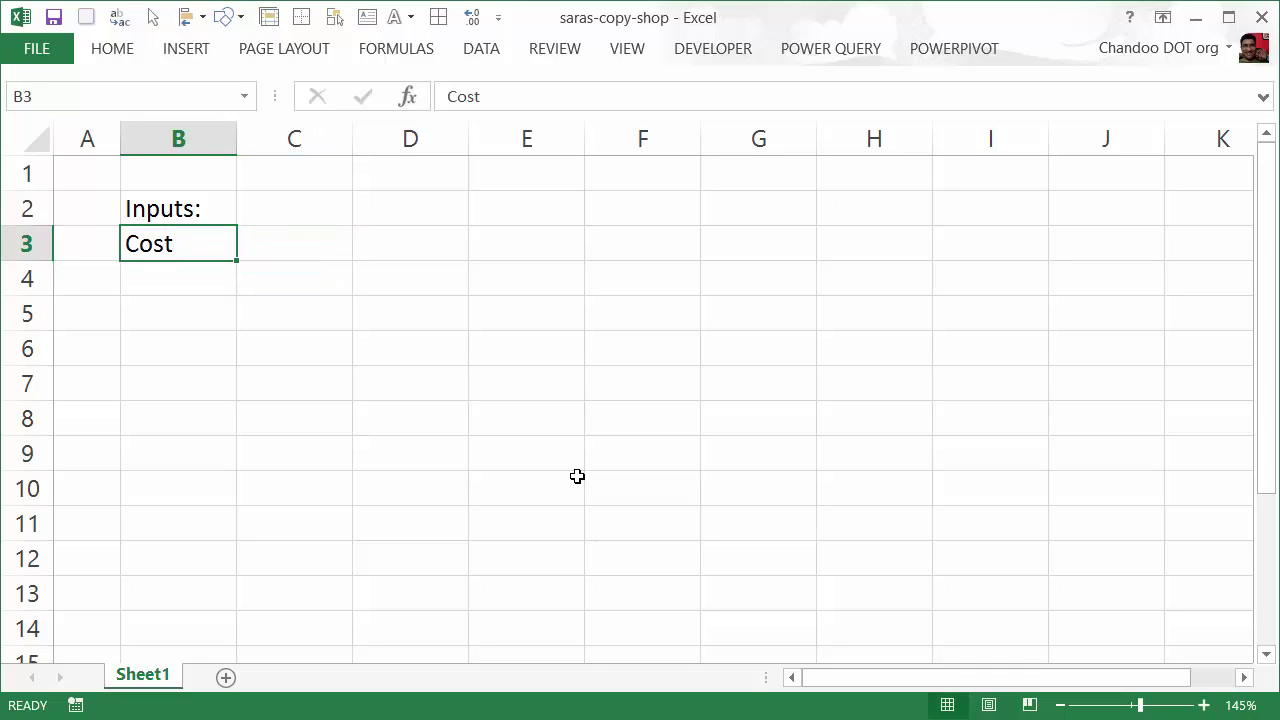
pyautogui.press('Down')
pyautogui.press('Right')
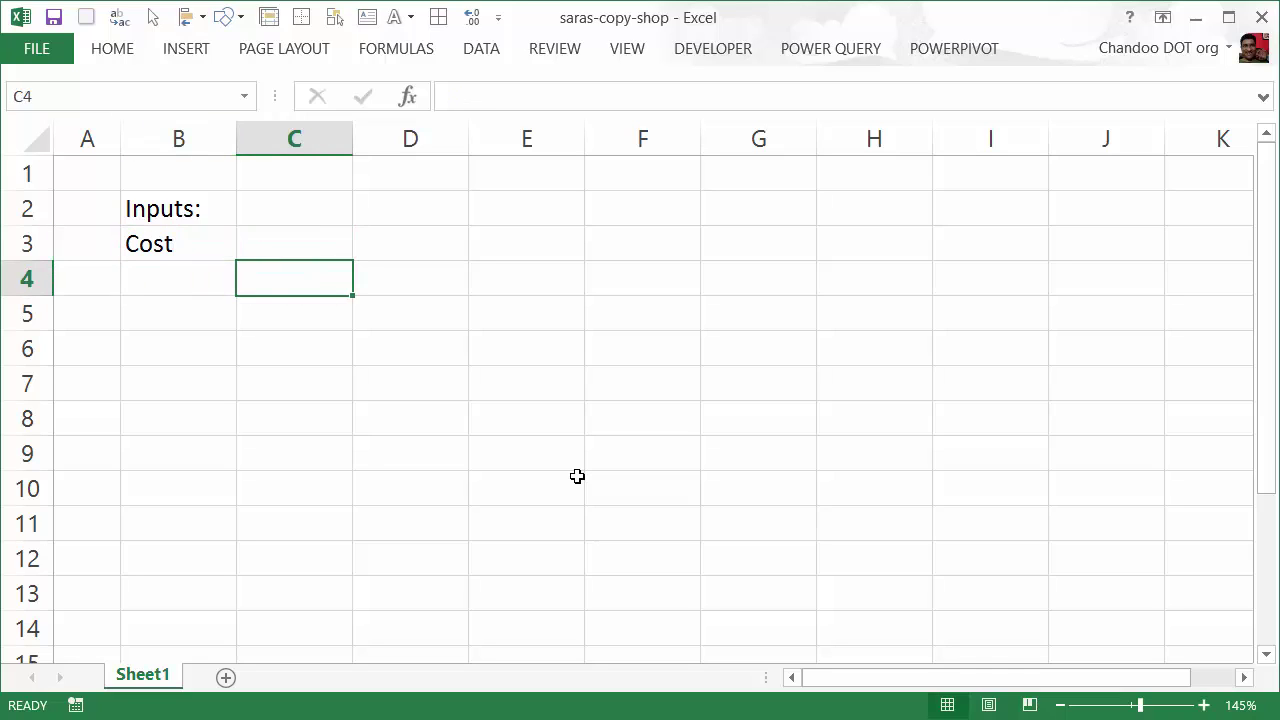
pyautogui.write('Lease')
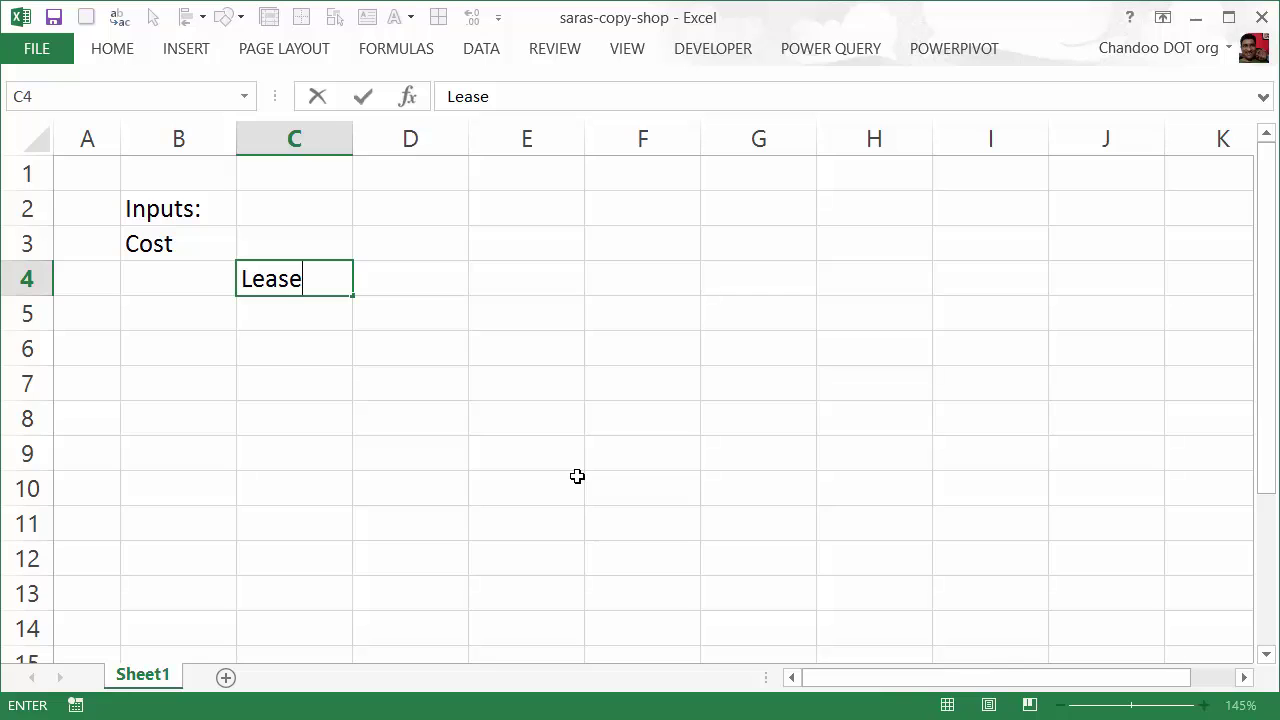
pyautogui.press('Tab')
pyautogui.write('5000')
pyautogui.press('Tab')
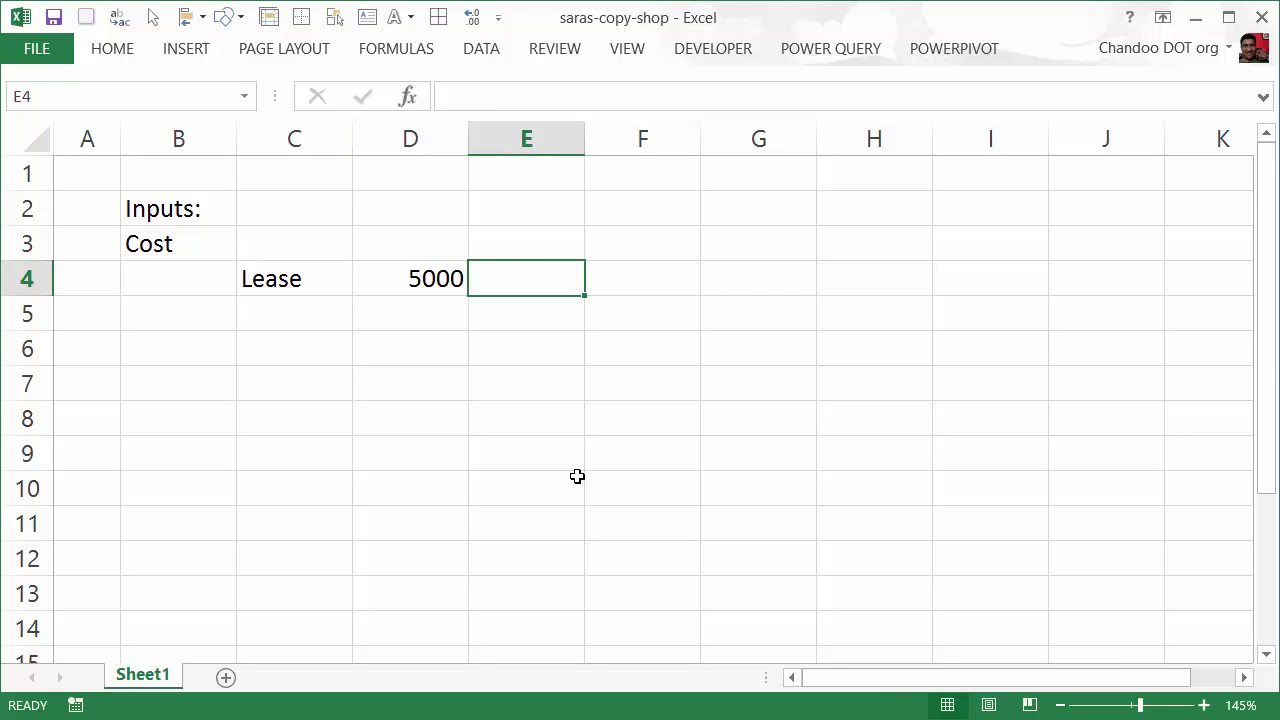
pyautogui.write('per year')
pyautogui.press('Return')
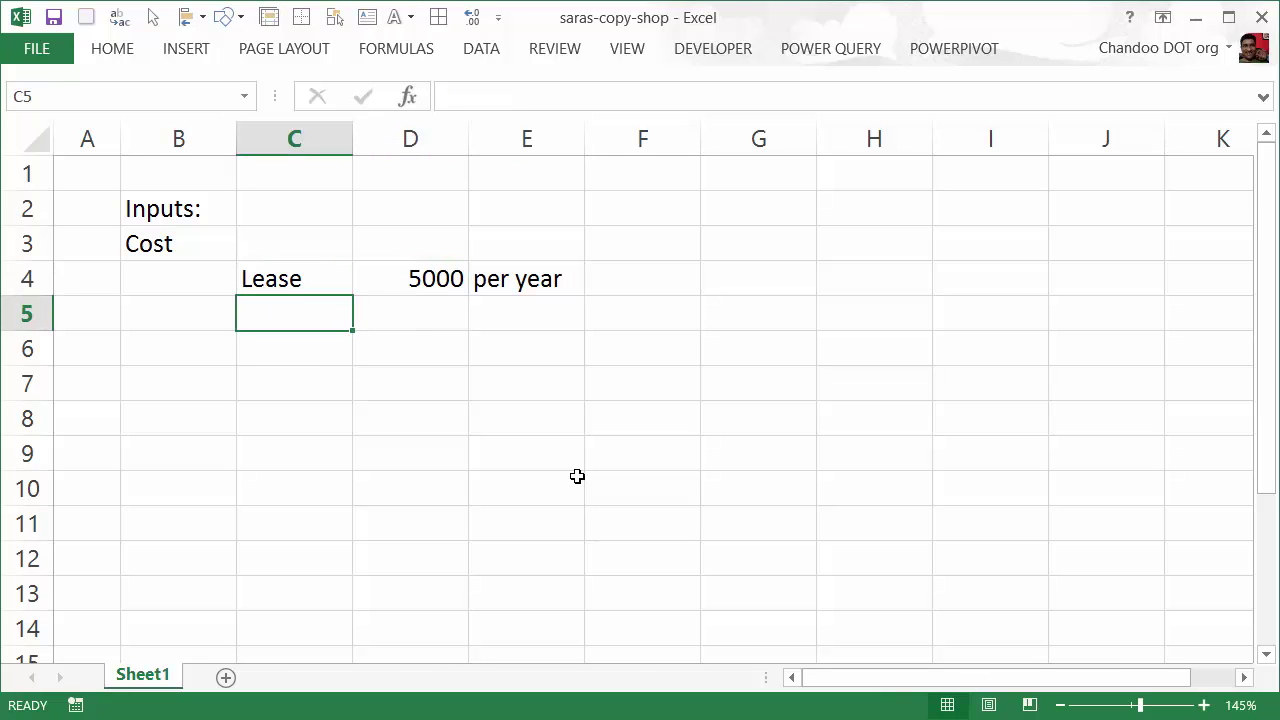
# Fill row 5 with the rent cost: "rent" in C5, 300 in D5 and "per month" in E5.
pyautogui.write('rent')
pyautogui.press('Tab')
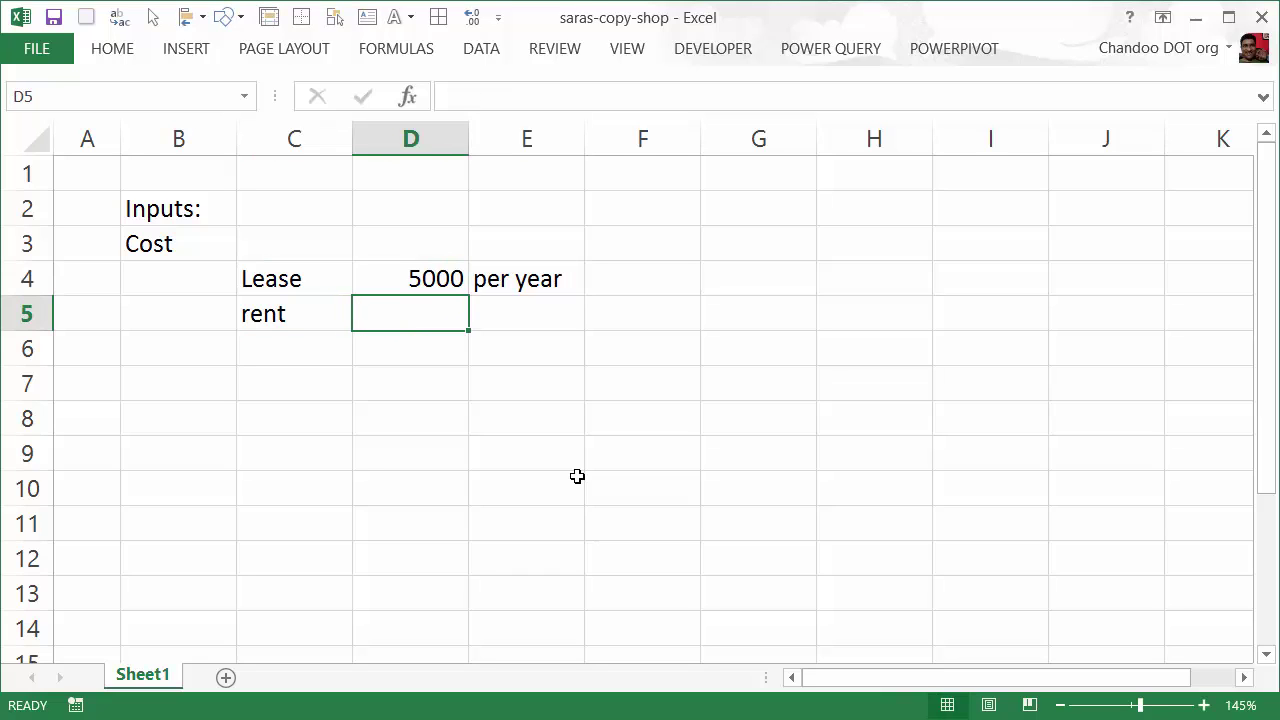
pyautogui.write('300')
pyautogui.press('Tab')
pyautogui.write('per month')
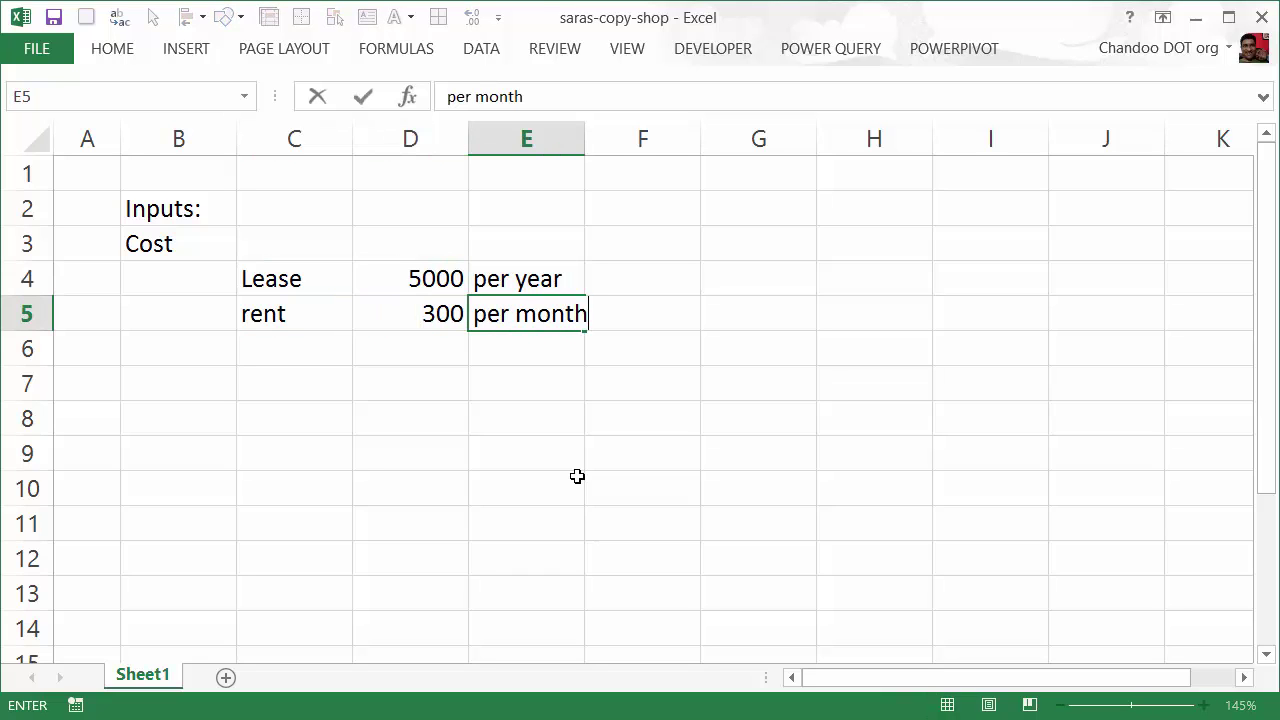
pyautogui.press('Return')
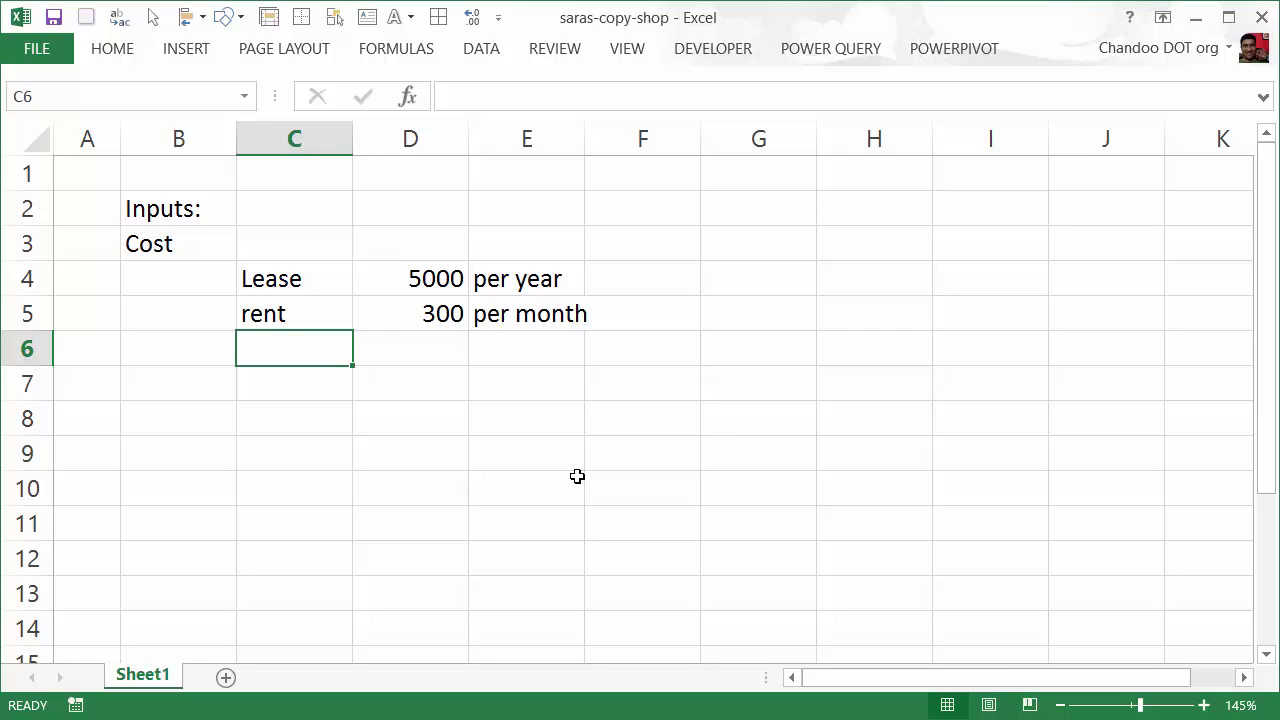
# Fill row 6 with "operating cost" in C6, 0.02 in D6 and "per copy" in E6.
pyautogui.write('per c')
pyautogui.press('BackSpace')
pyautogui.press('BackSpace')
pyautogui.press('BackSpace')
pyautogui.press('BackSpace')
pyautogui.press('BackSpace')
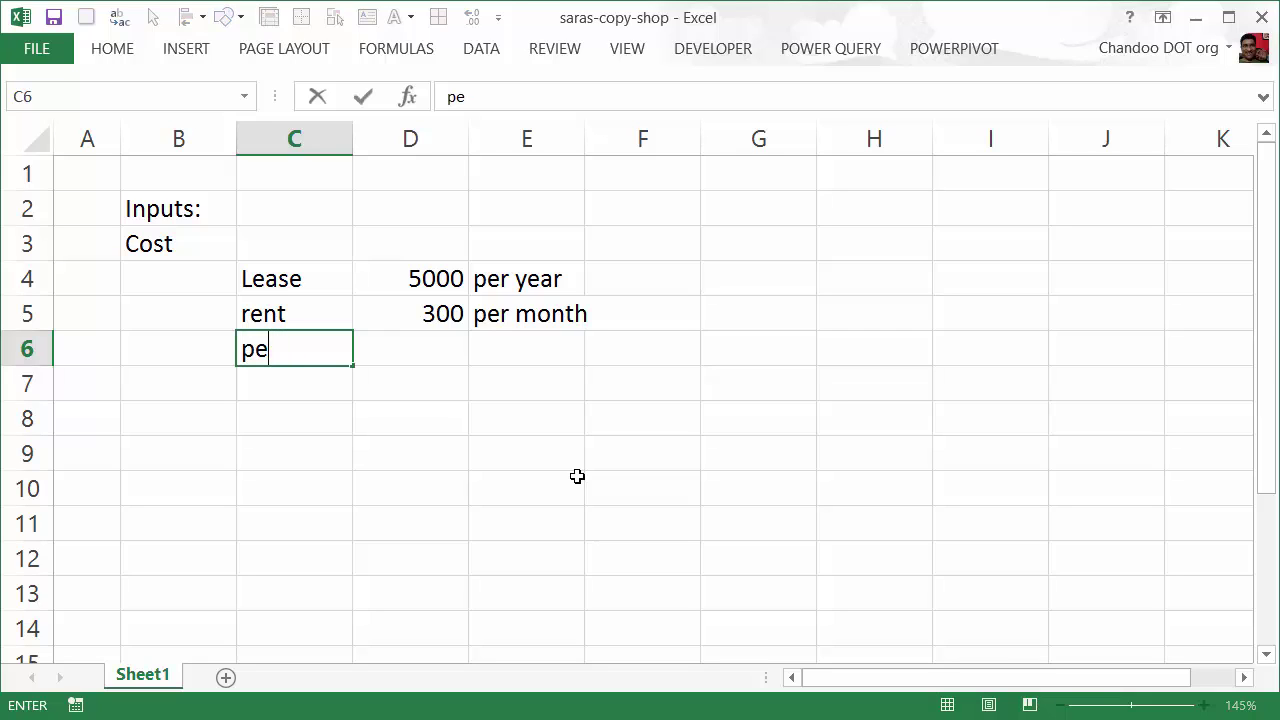
pyautogui.write('operating')
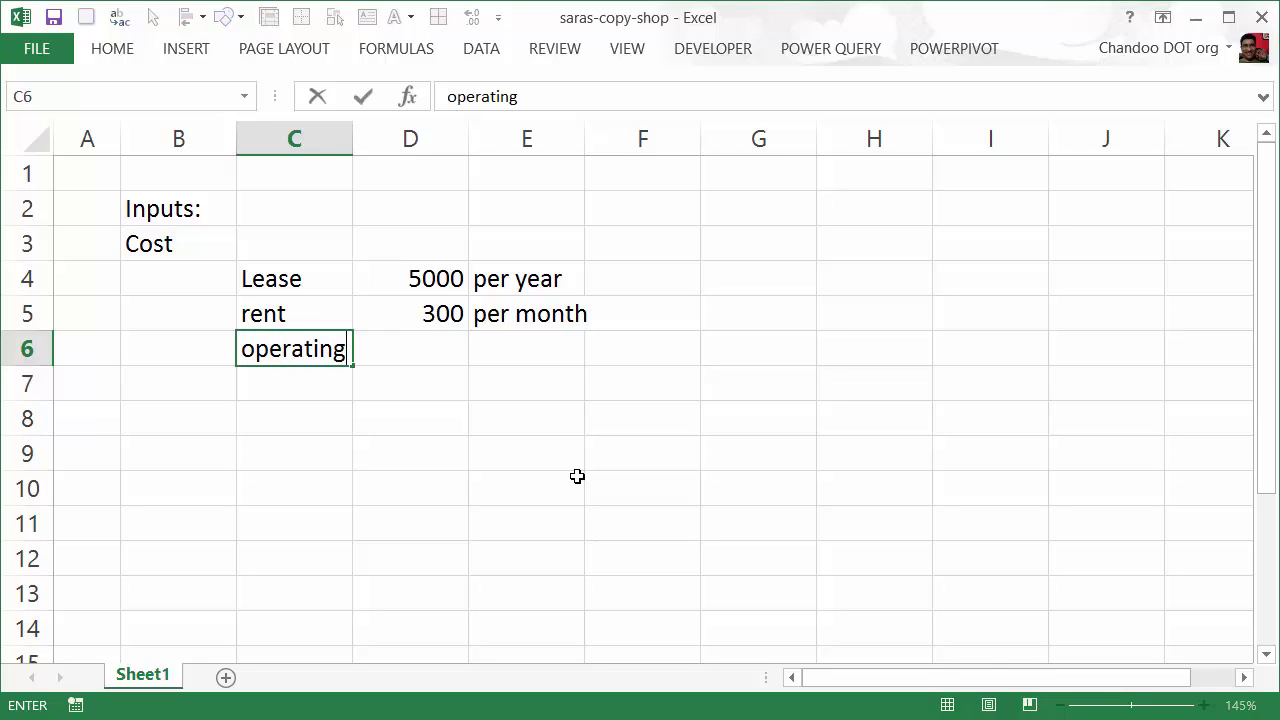
pyautogui.write(' cos')
pyautogui.press('BackSpace')
pyautogui.press('BackSpace')
pyautogui.write('cost')
pyautogui.press('Tab')
pyautogui.write('0.02')
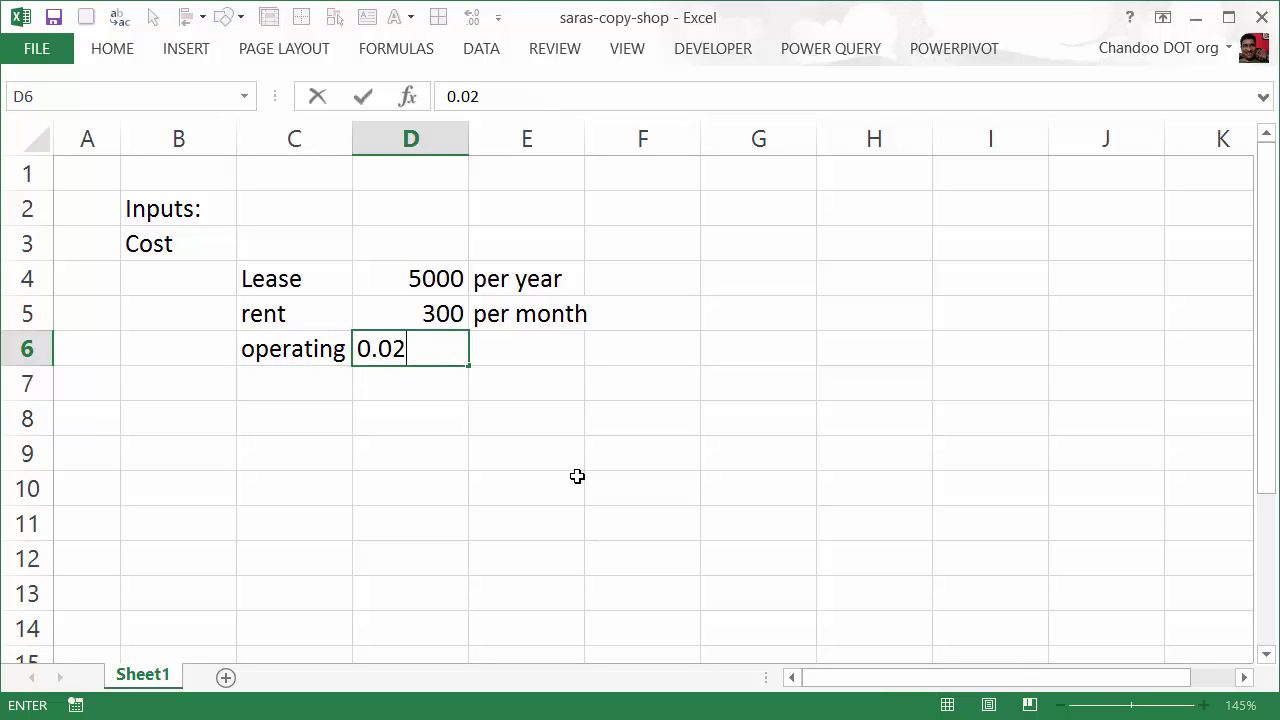
pyautogui.press('Tab')
pyautogui.write('per copy')
pyautogui.press('Return')
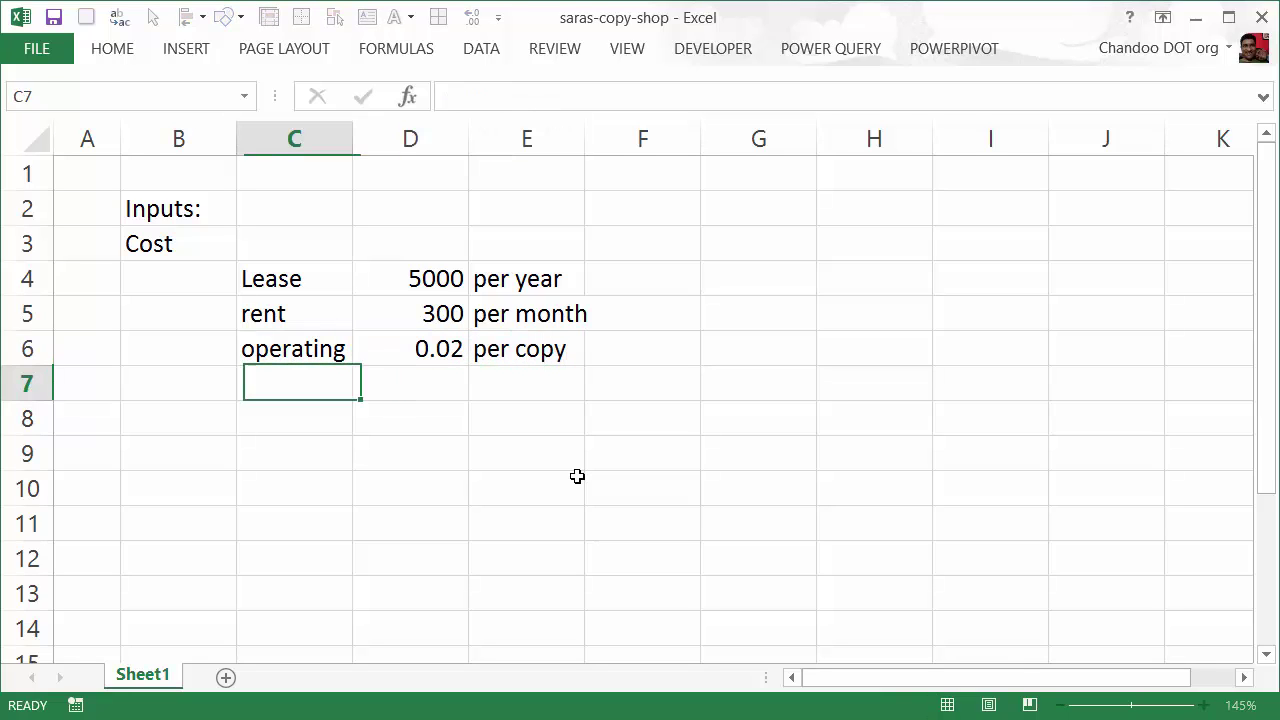
# Widen column E so that the "per month" unit label fits inside it.
pyautogui.moveTo(534, 265); pyautogui.dragTo(549, 349)
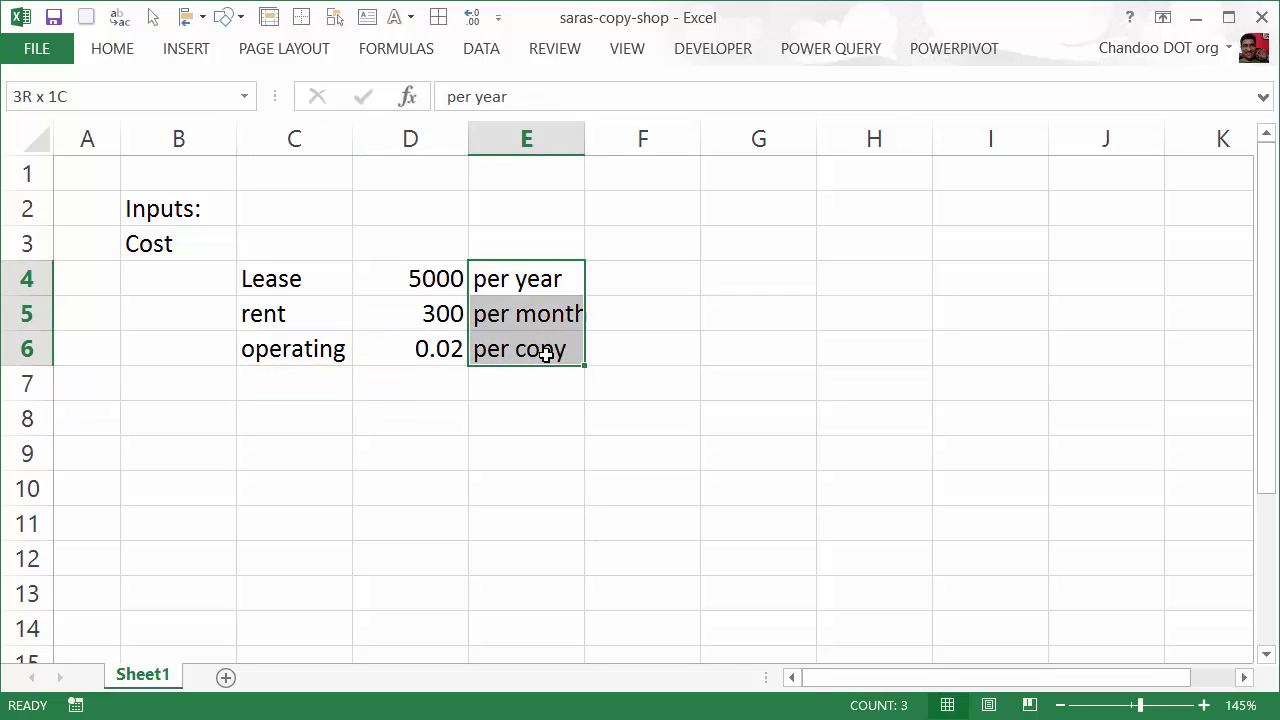
pyautogui.moveTo(583, 140); pyautogui.dragTo(610, 140)
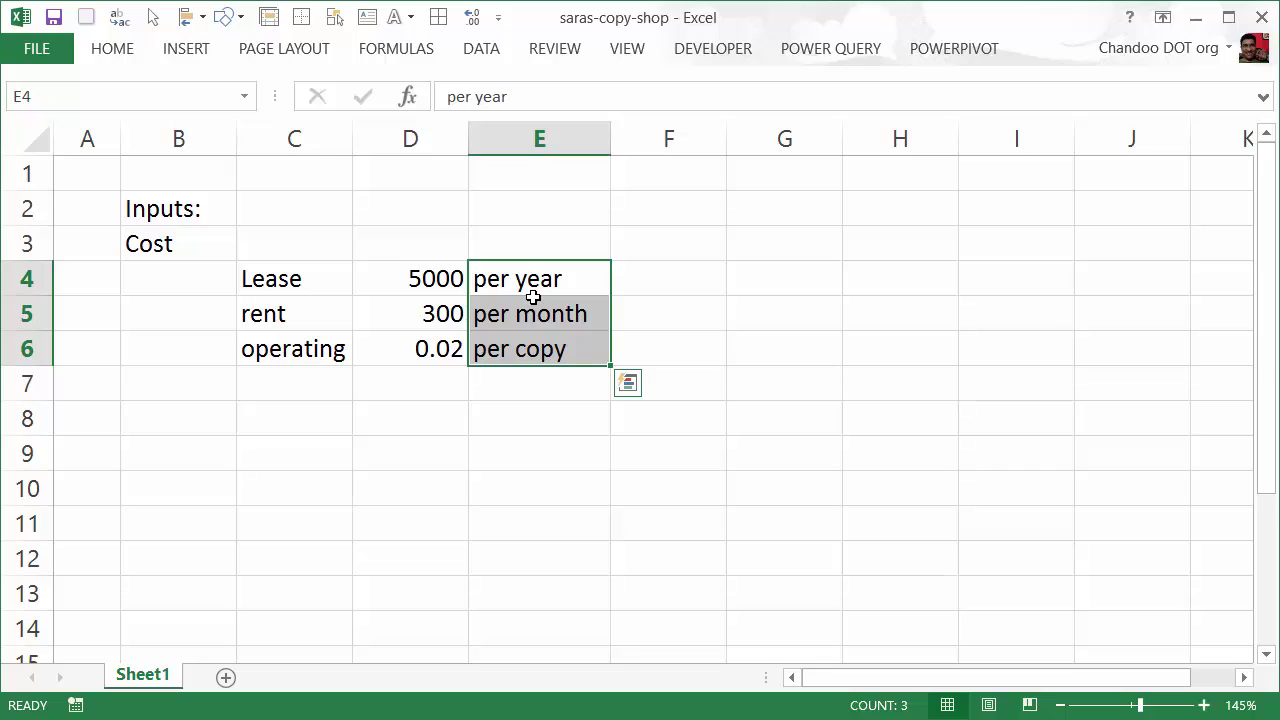
pyautogui.click(400, 279)
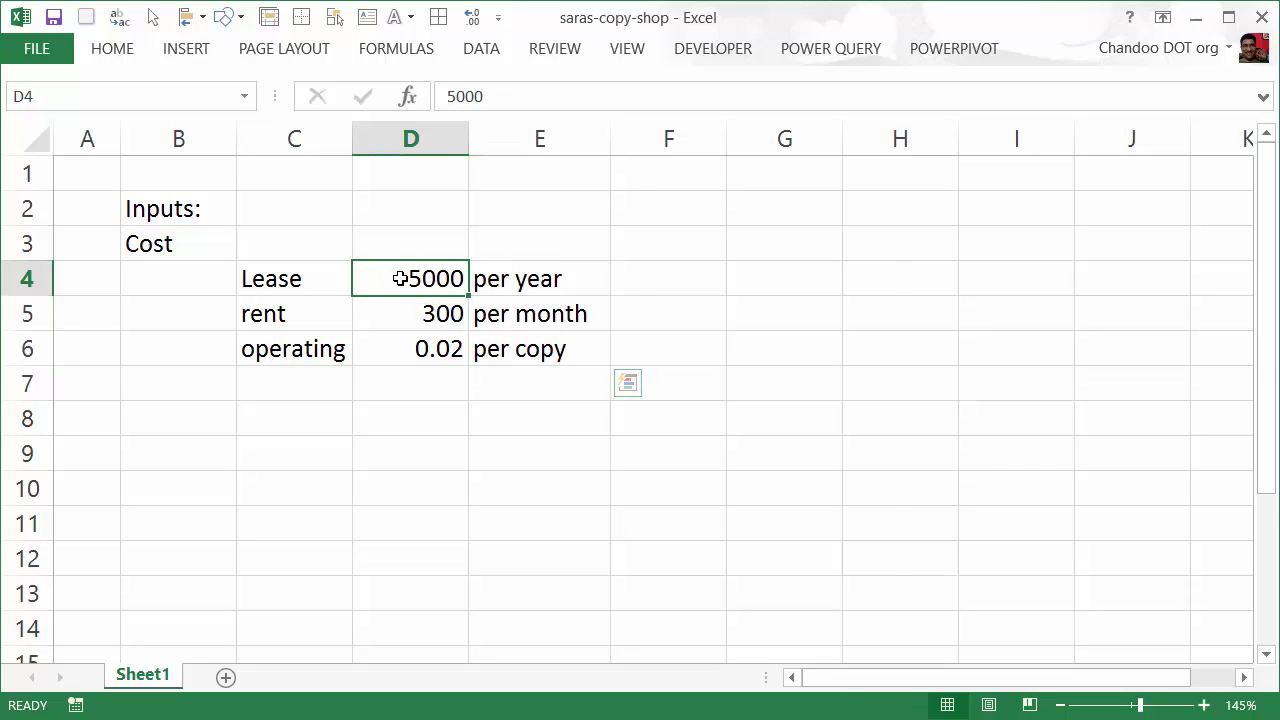
pyautogui.click(545, 282)
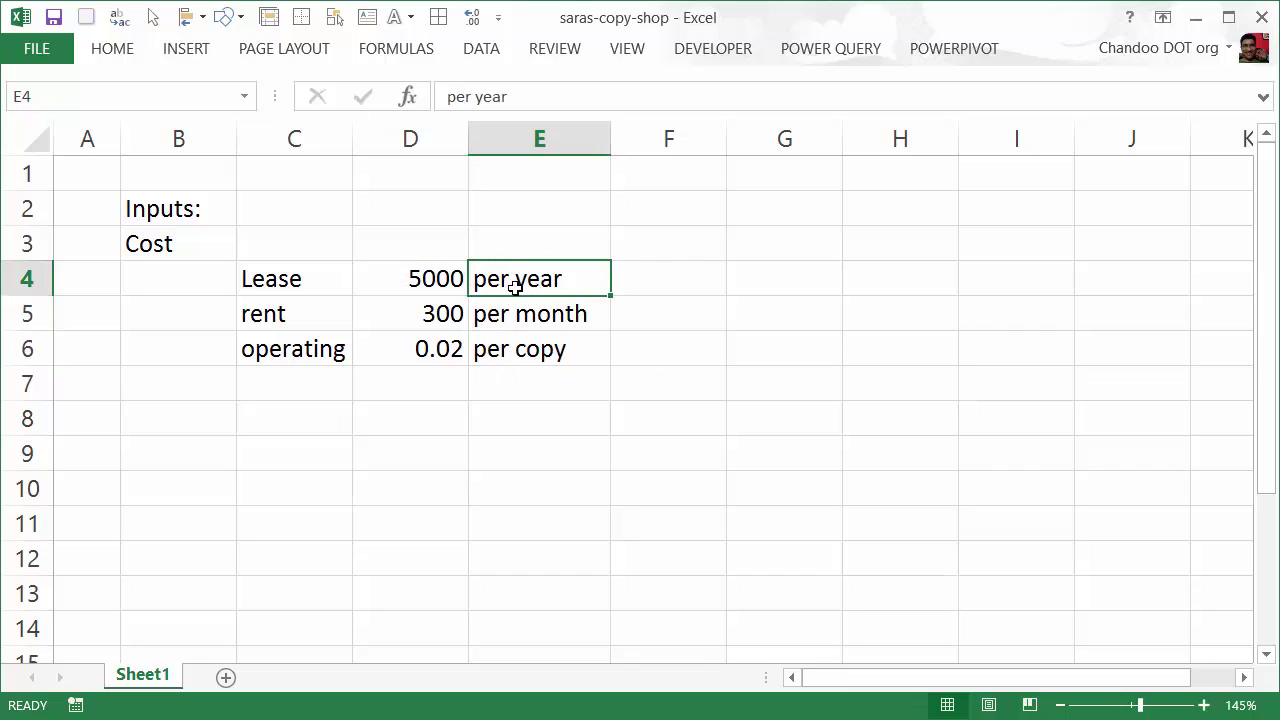
pyautogui.click(452, 286)
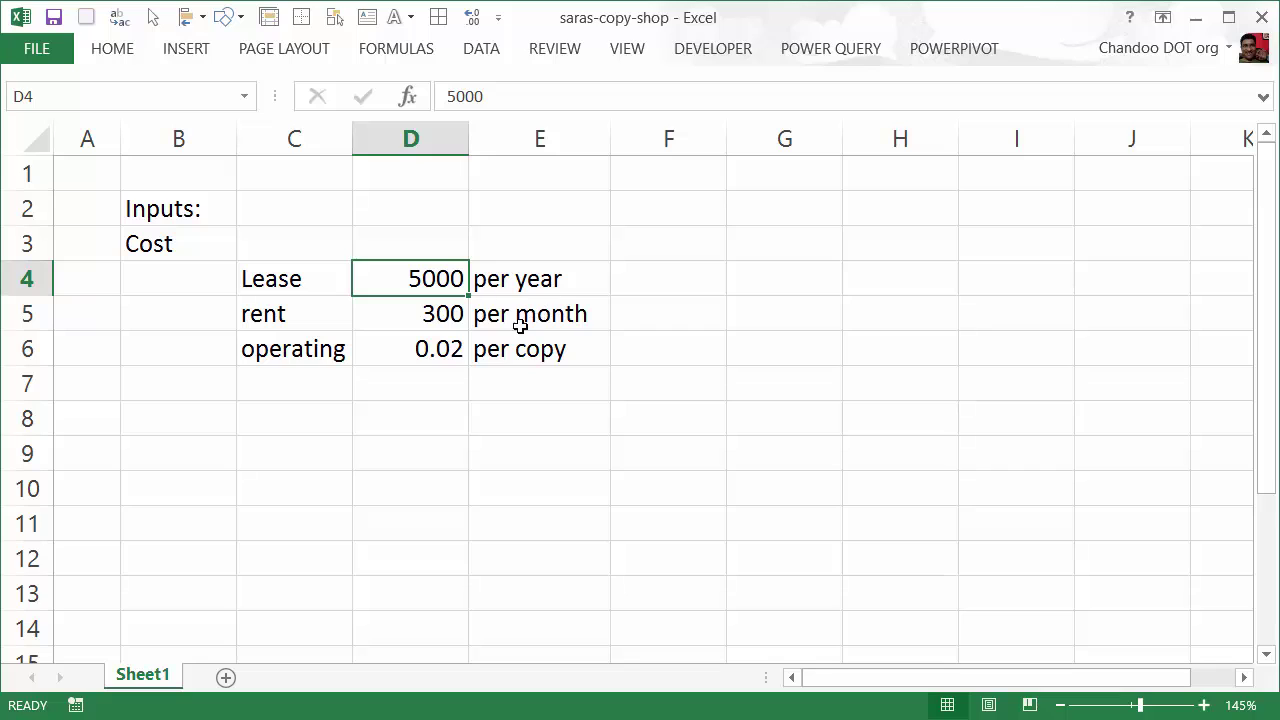
pyautogui.click(450, 315)
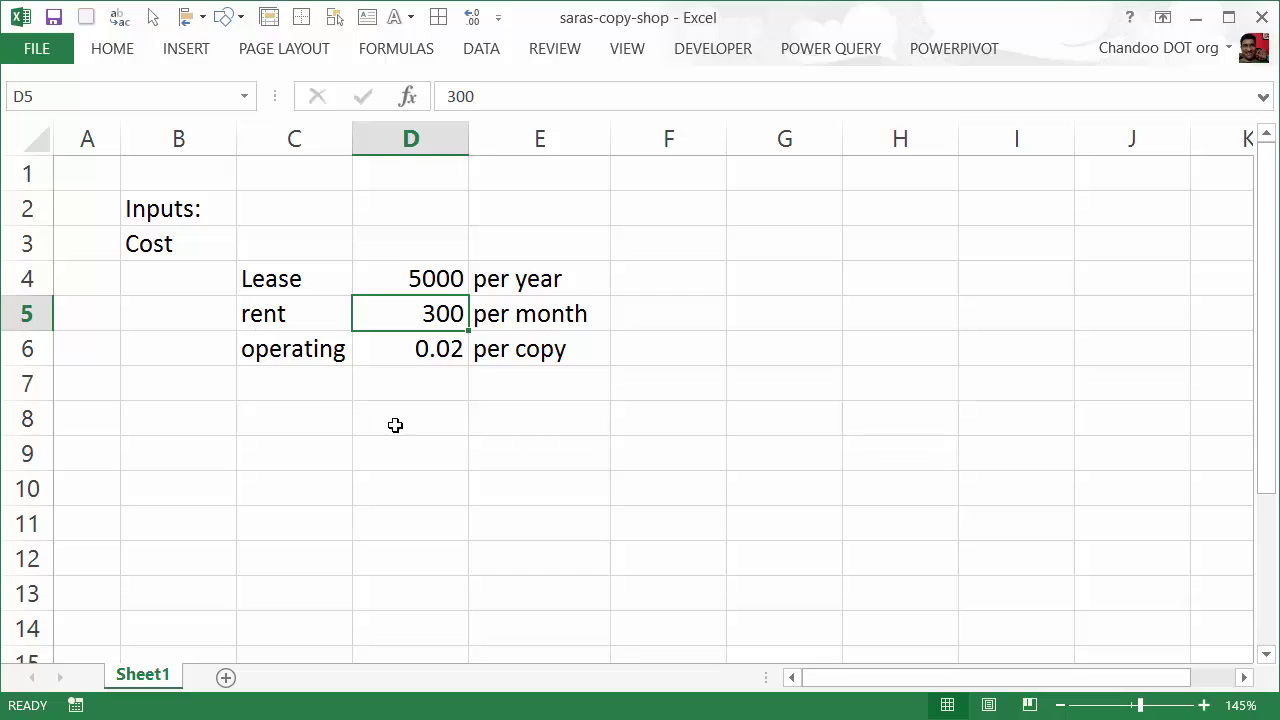
# Add the label "number of copiers" in C7 with the value 1 in D7.
pyautogui.click(285, 385)
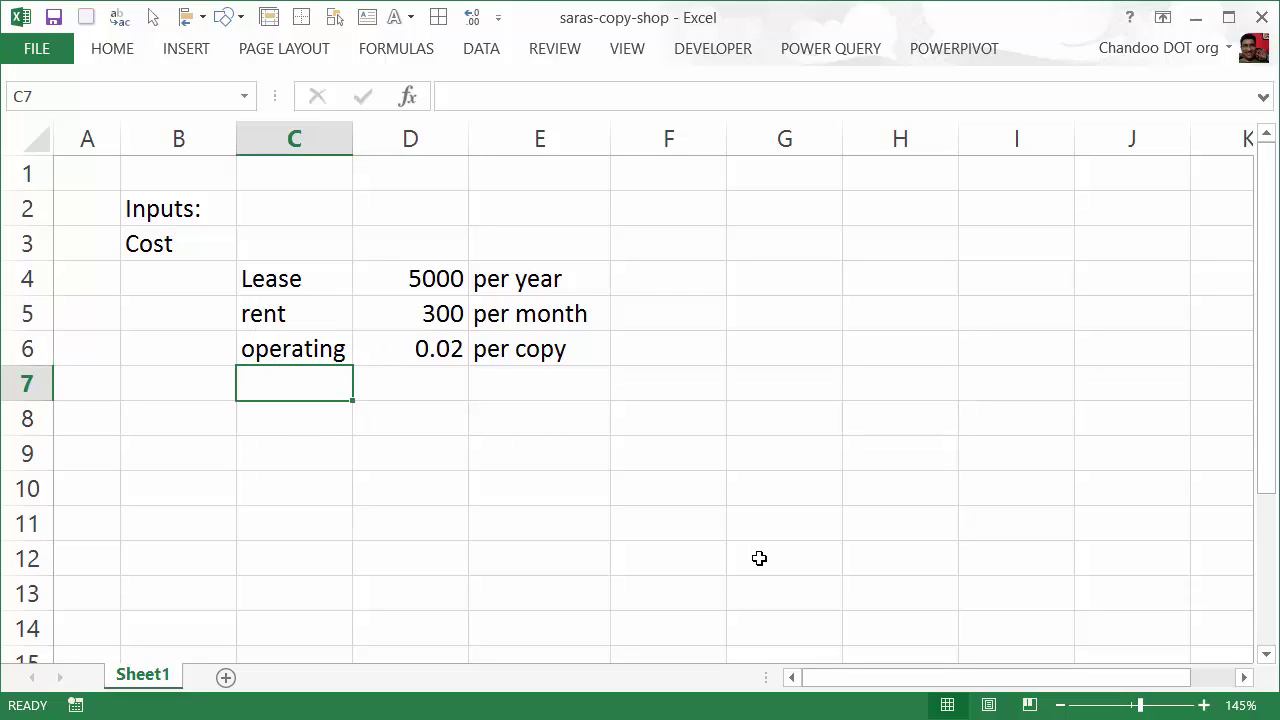
pyautogui.write('number of ')
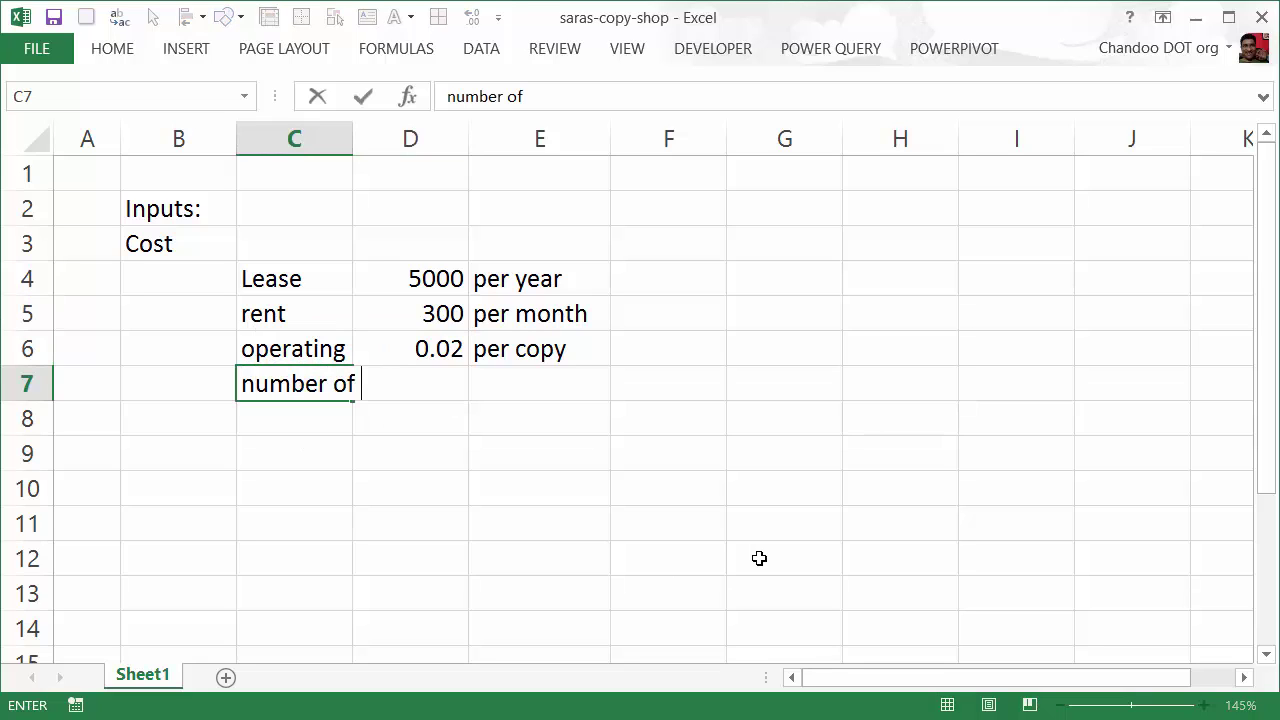
pyautogui.write('copiers')
pyautogui.press('Tab')
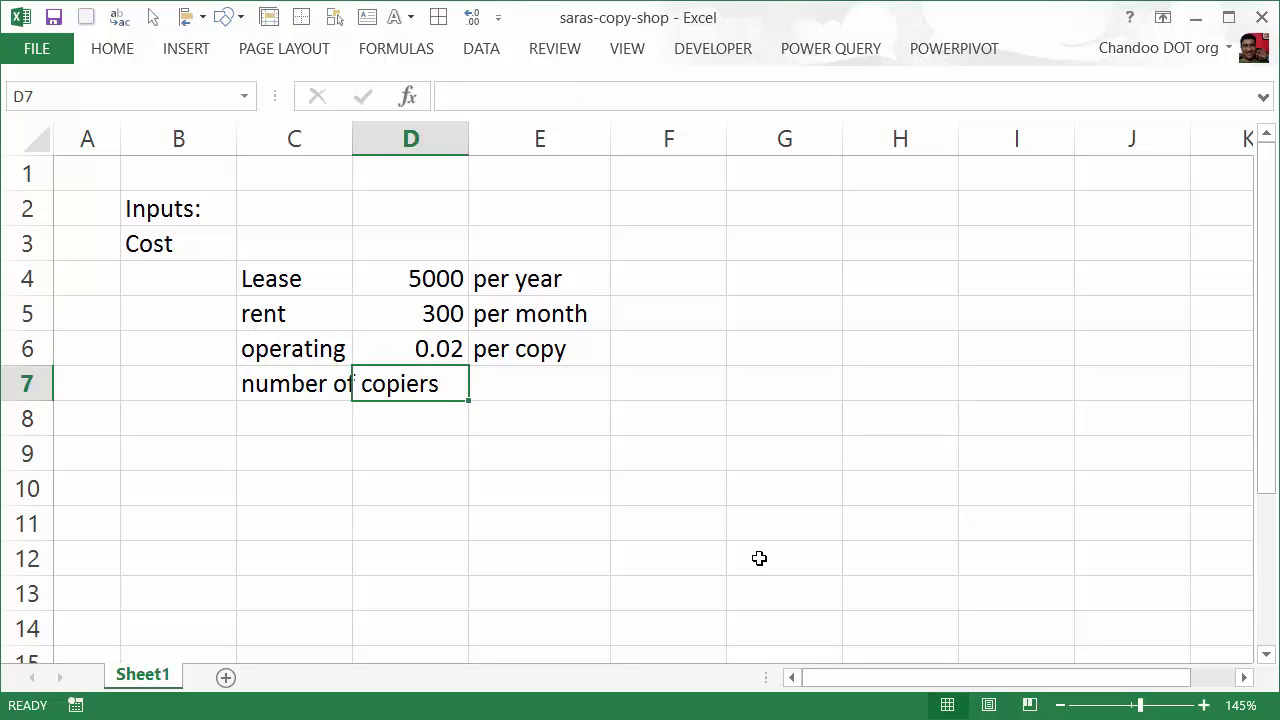
pyautogui.write('1')
pyautogui.press('Return')
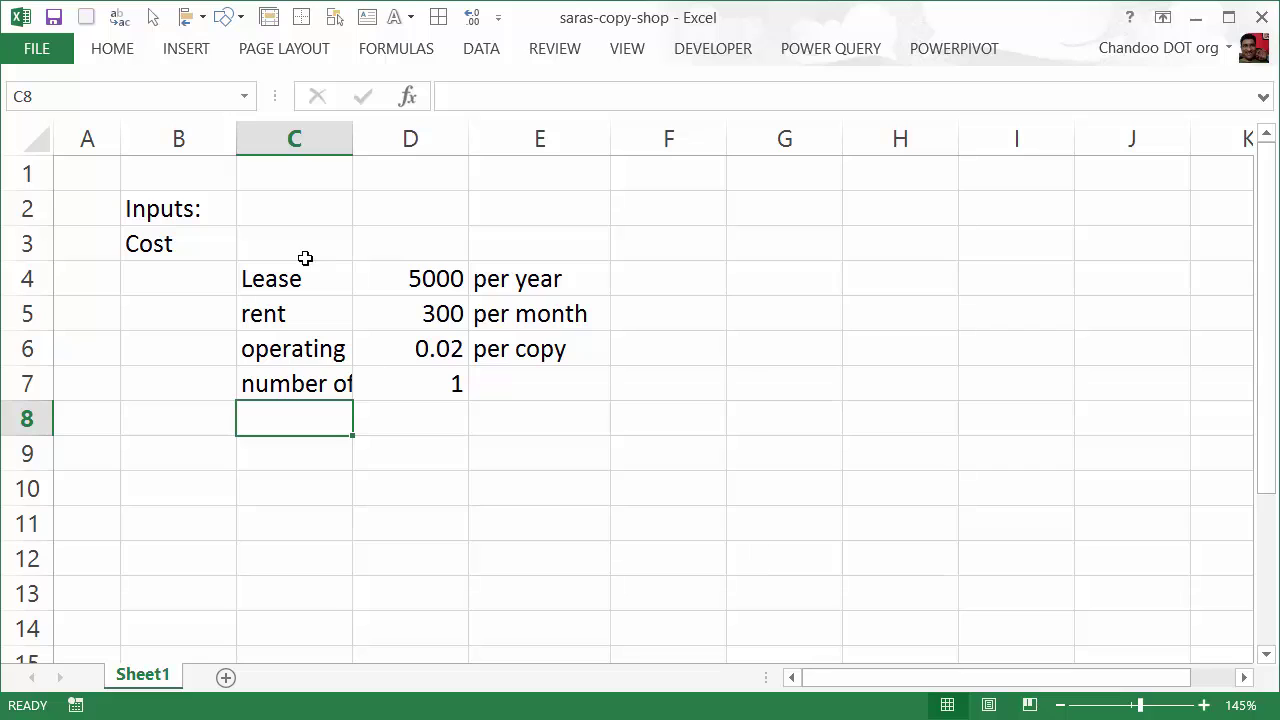
# Widen column C to fit its longest label, "number of copiers".
pyautogui.moveTo(348, 141); pyautogui.dragTo(398, 141)
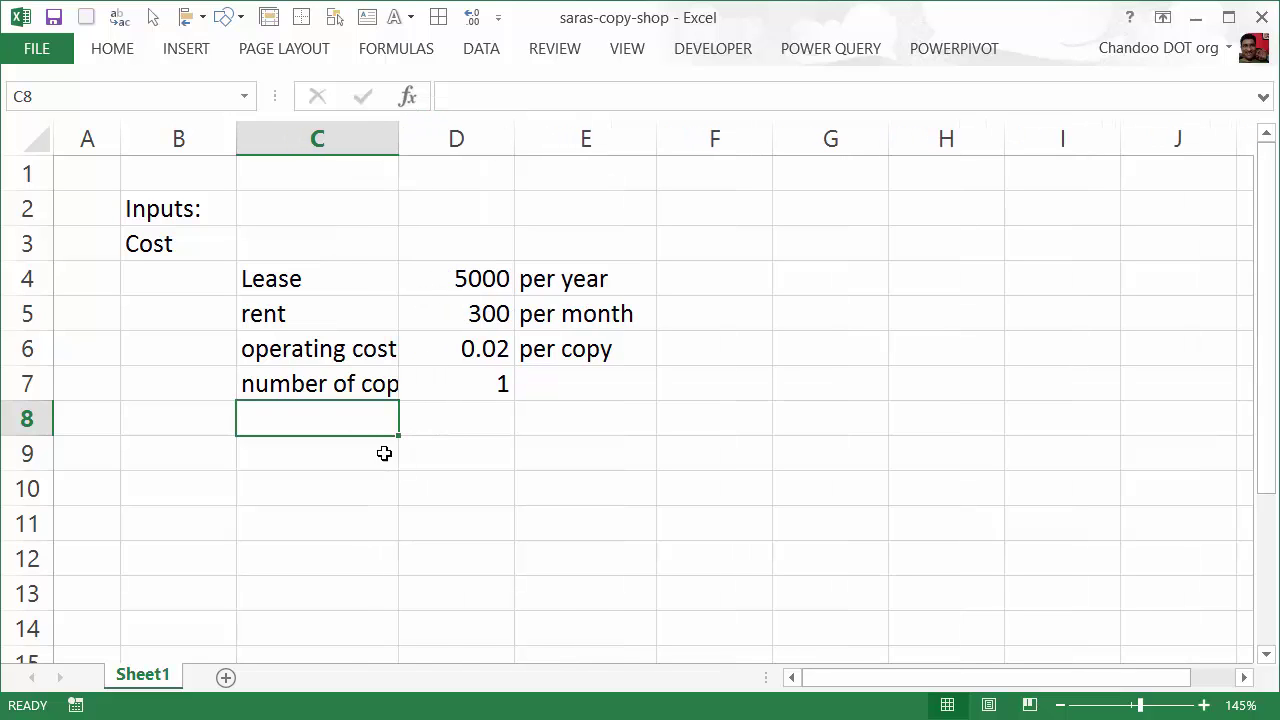
pyautogui.click(357, 390)
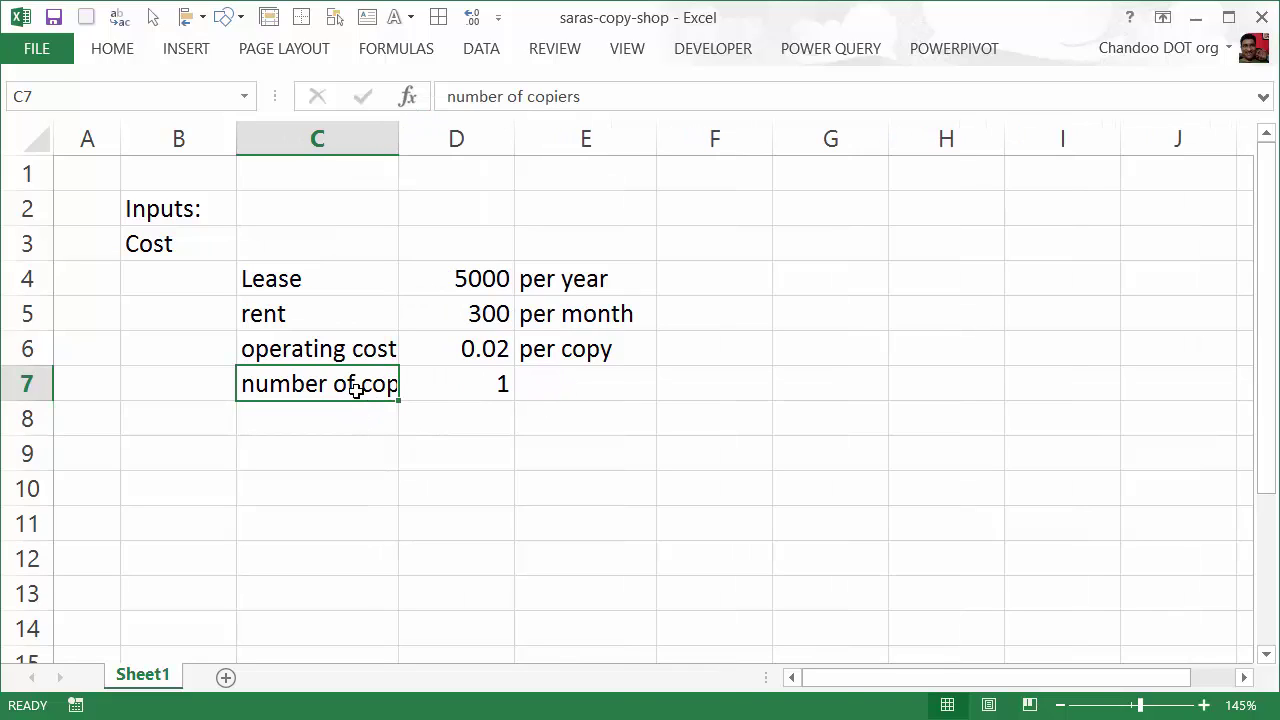
pyautogui.moveTo(354, 383); pyautogui.dragTo(480, 386)
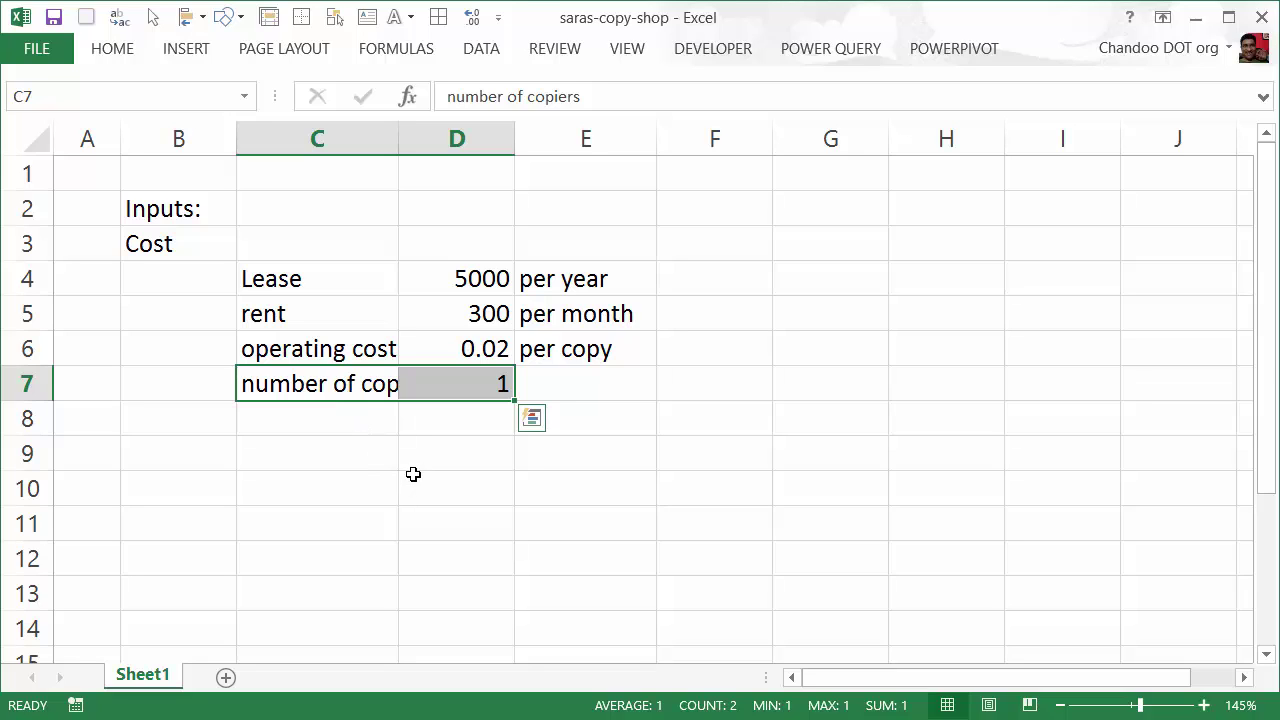
pyautogui.click(205, 452)
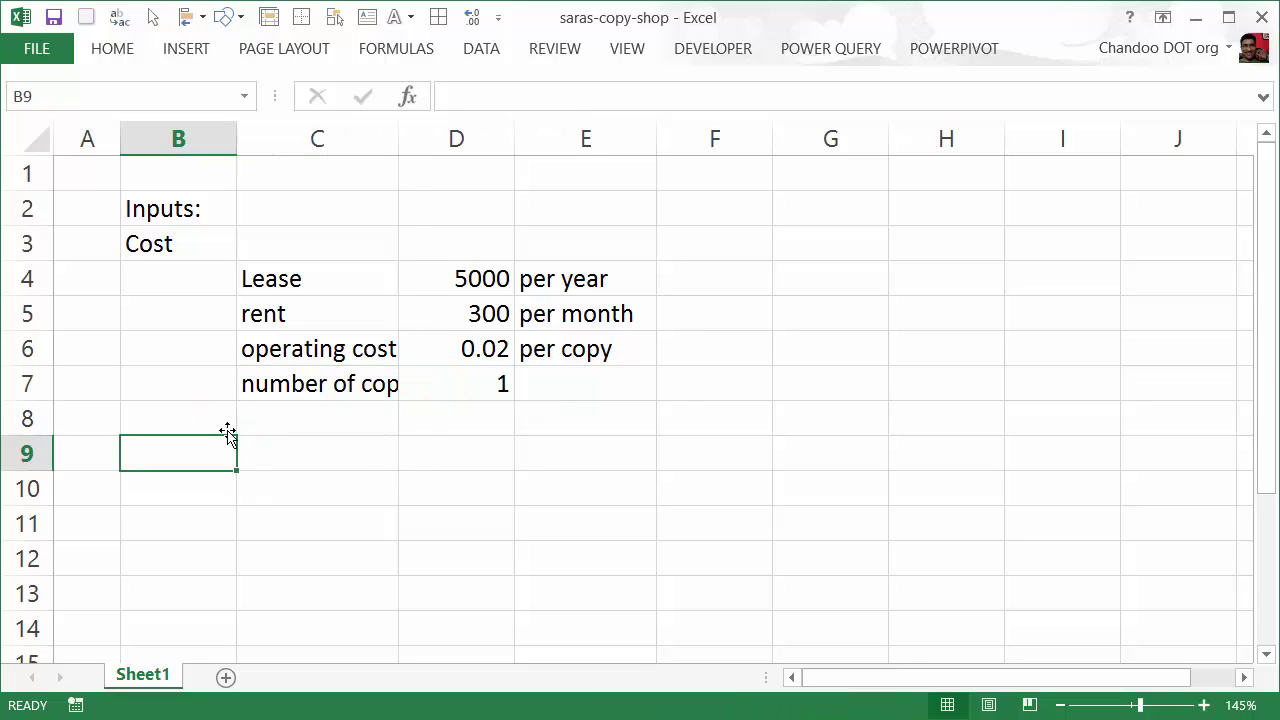
pyautogui.click(314, 388)
pyautogui.moveTo(456, 393); pyautogui.dragTo(474, 391)
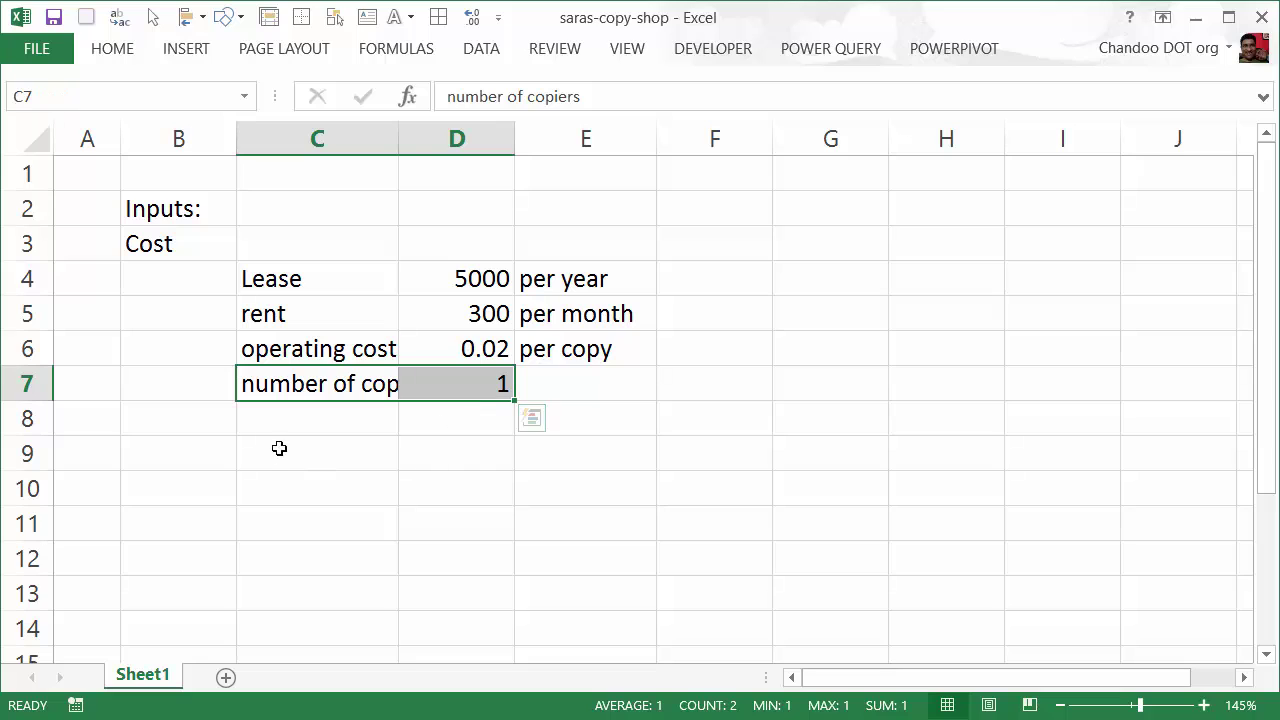
pyautogui.moveTo(397, 134); pyautogui.dragTo(397, 134)
pyautogui.doubleClick(397, 134)
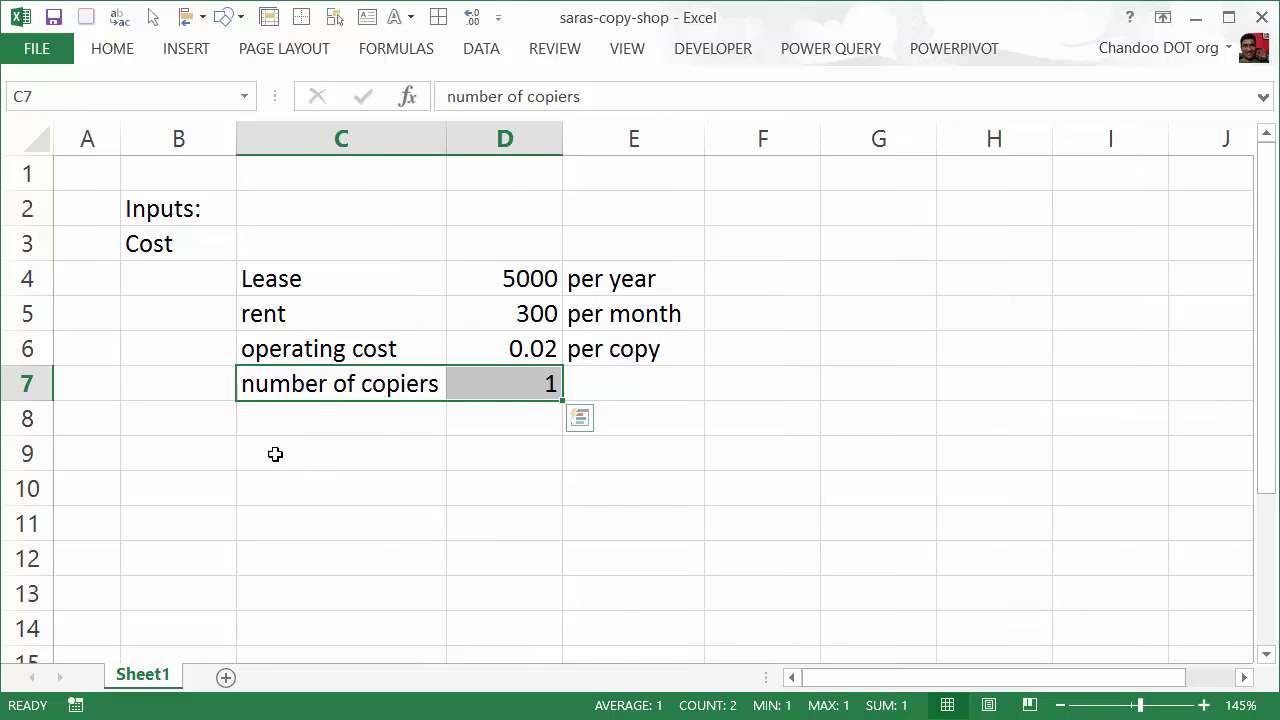
# Enter the subheading "Revenue" in cell B9, below the cost inputs.
pyautogui.click(168, 449)
pyautogui.write('Revenue')
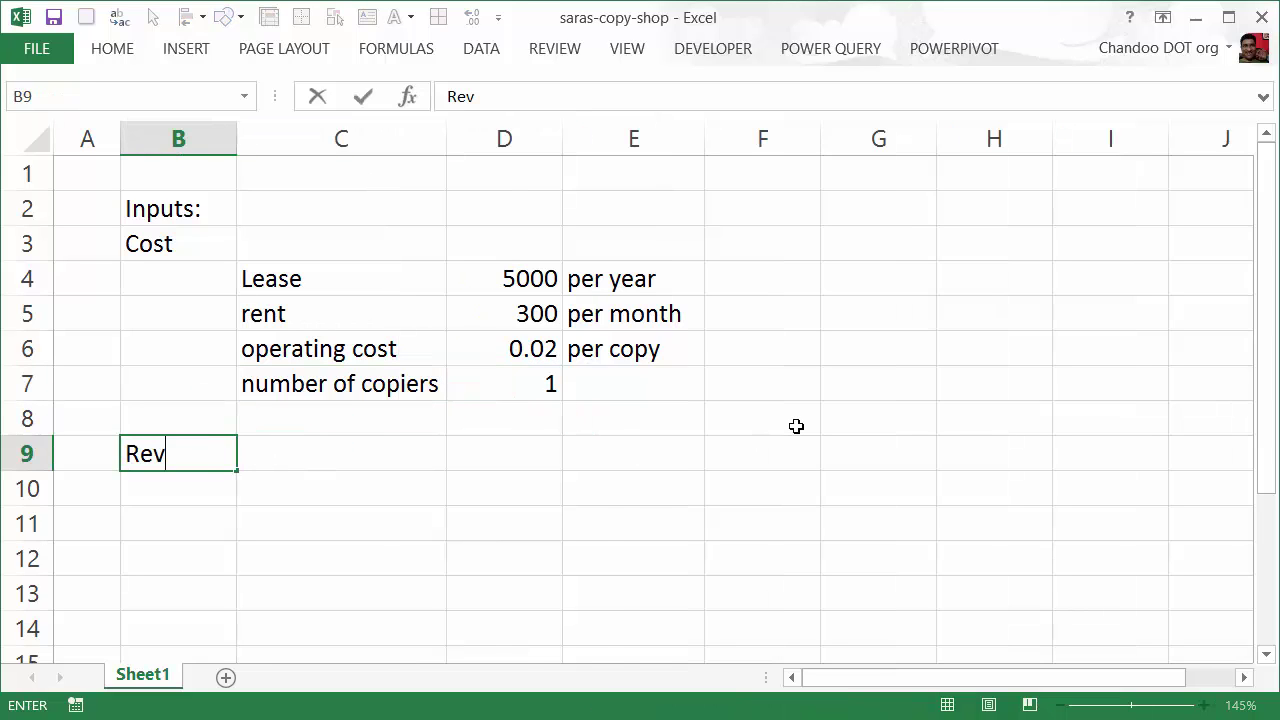
pyautogui.press('Tab')
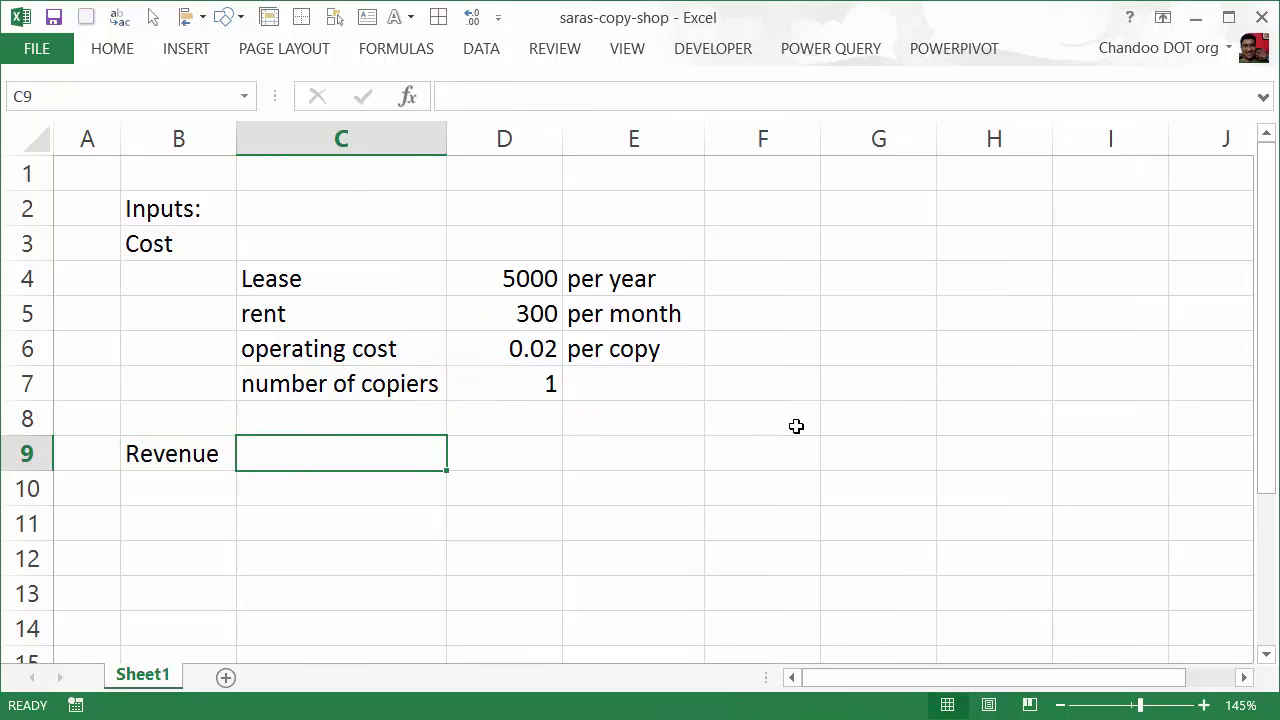
# Fill row 10 under the Revenue subheading with the label "Revenue" in C10, 0.11 in D10 and the unit "per copy" in E10.
pyautogui.press('Return')
pyautogui.press('Tab')
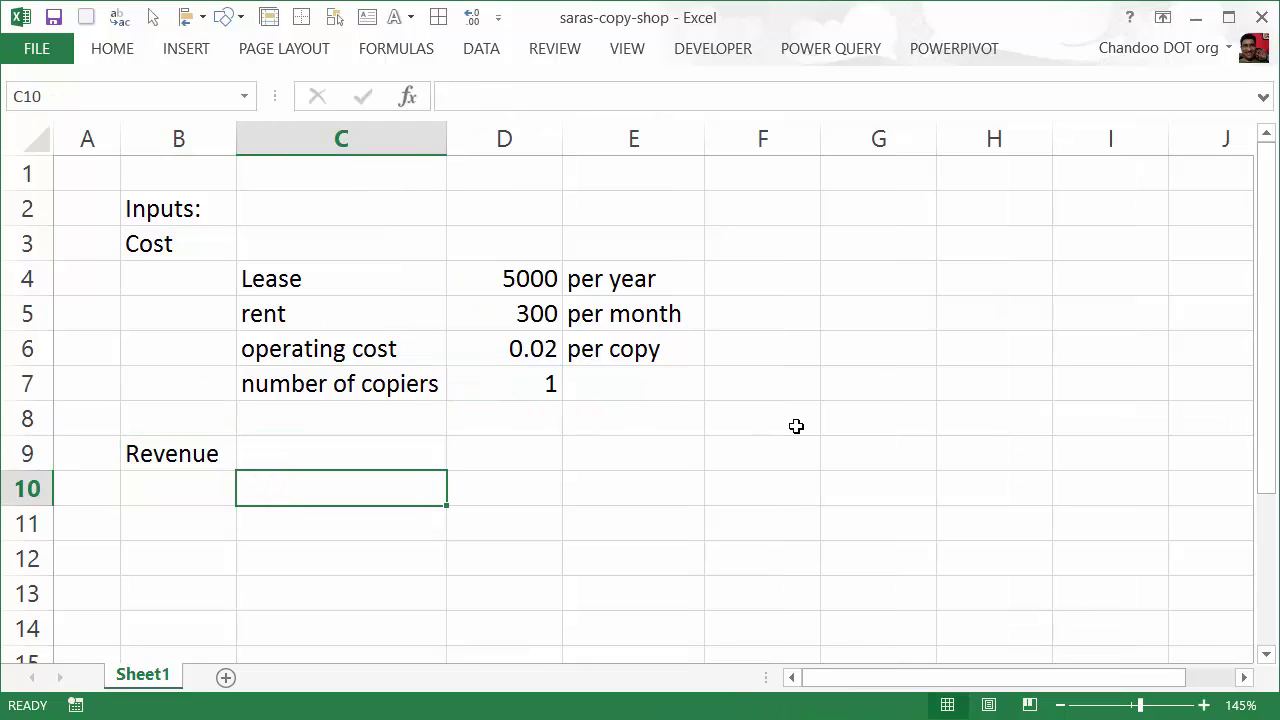
pyautogui.write('Revenue')
pyautogui.press('Tab')
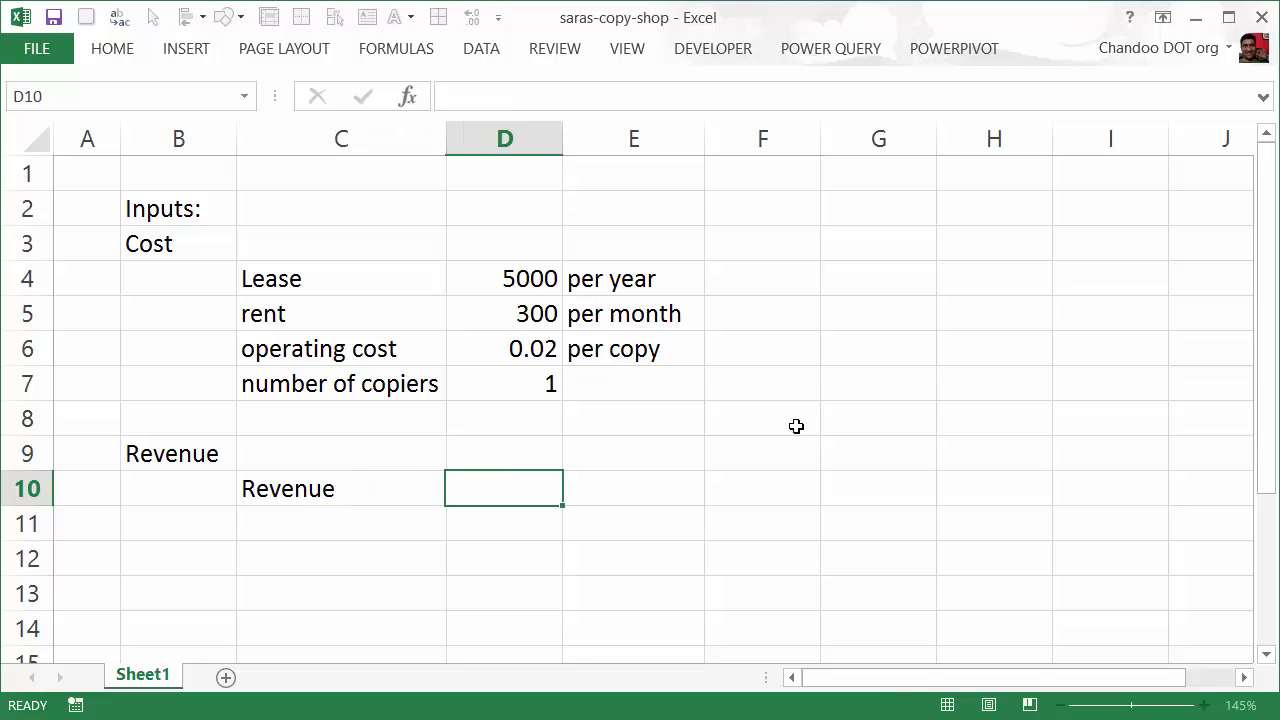
pyautogui.write('0.11')
pyautogui.press('Tab')
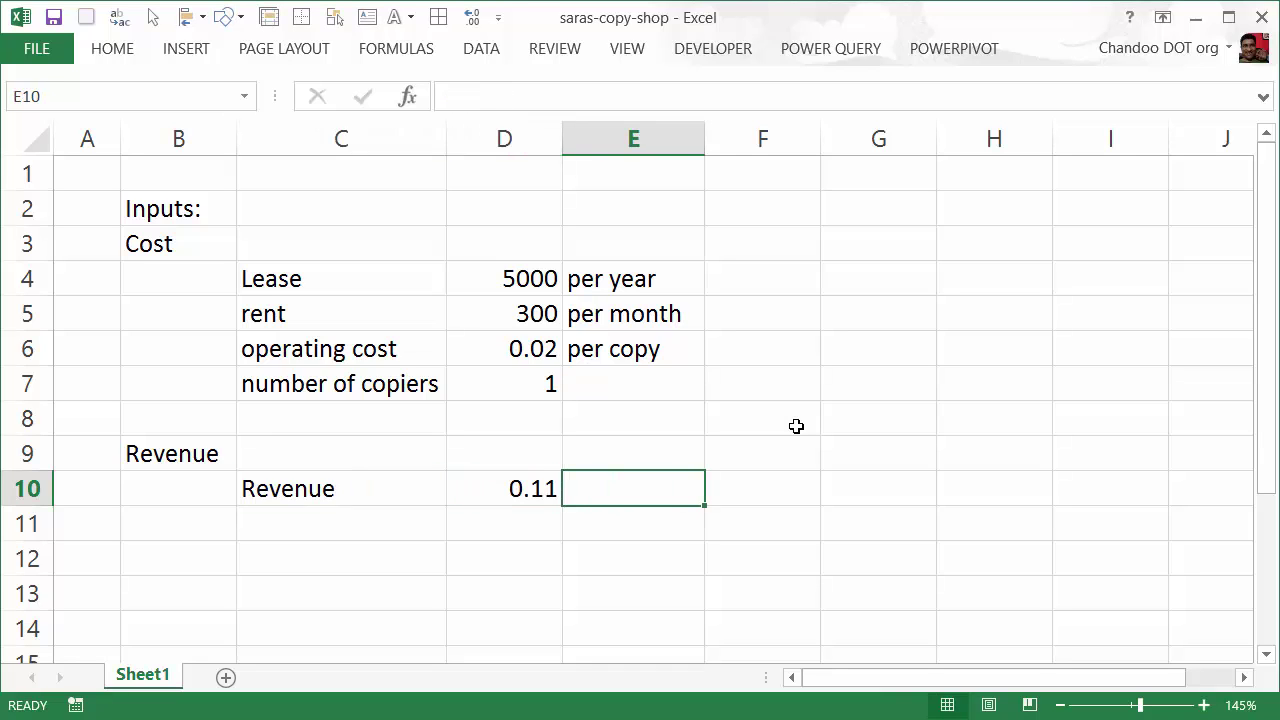
pyautogui.write('per ci')
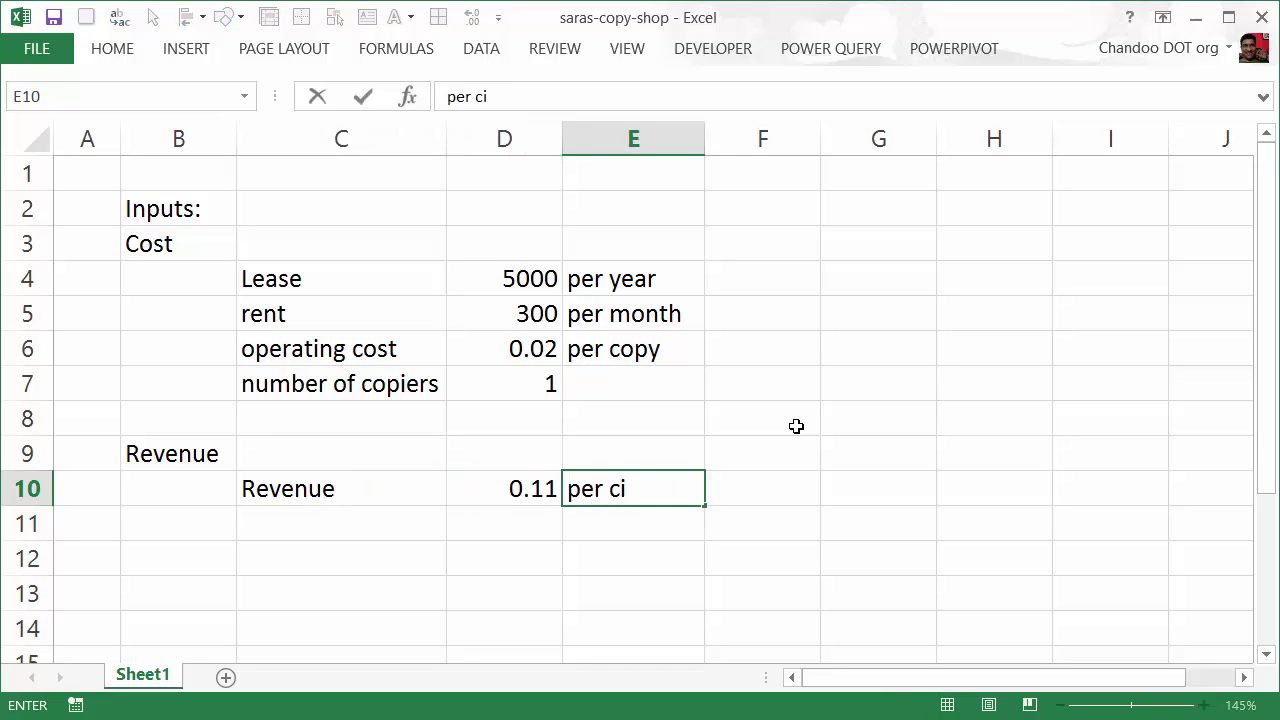
pyautogui.press('BackSpace')
pyautogui.write('opy')
pyautogui.press('Return')
pyautogui.press('Return')
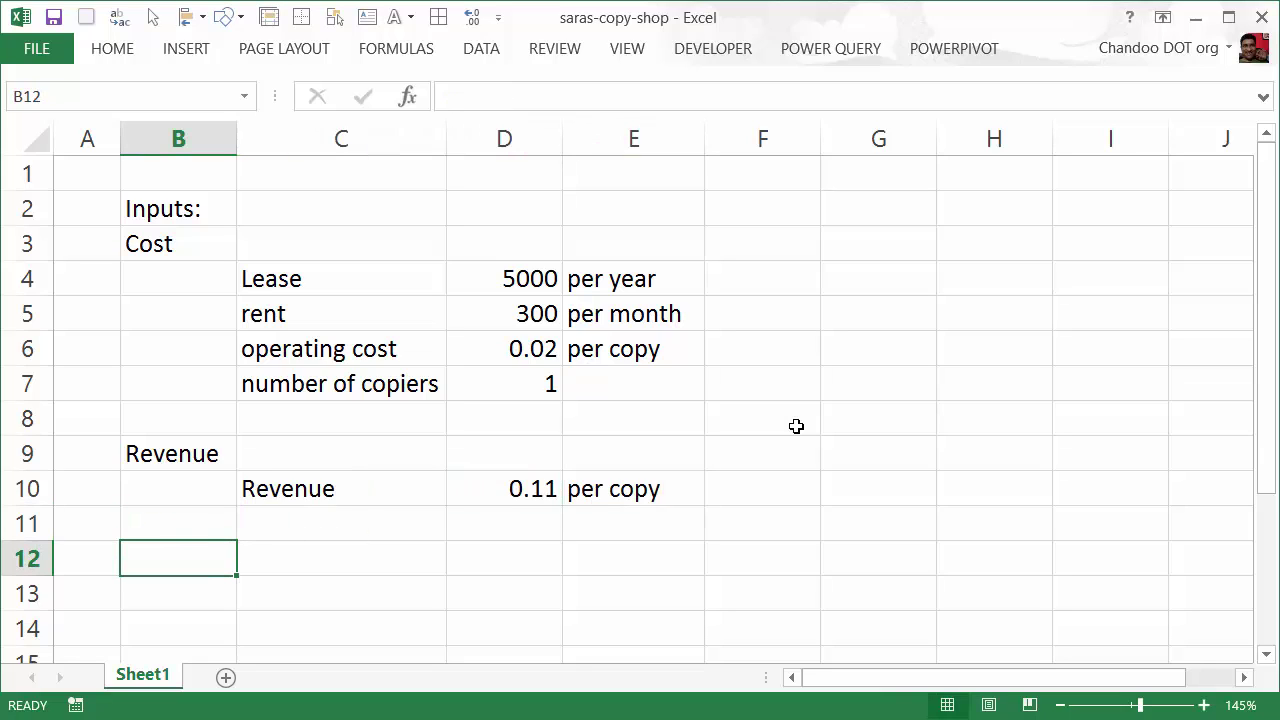
pyautogui.press('Up')
pyautogui.press('Right')
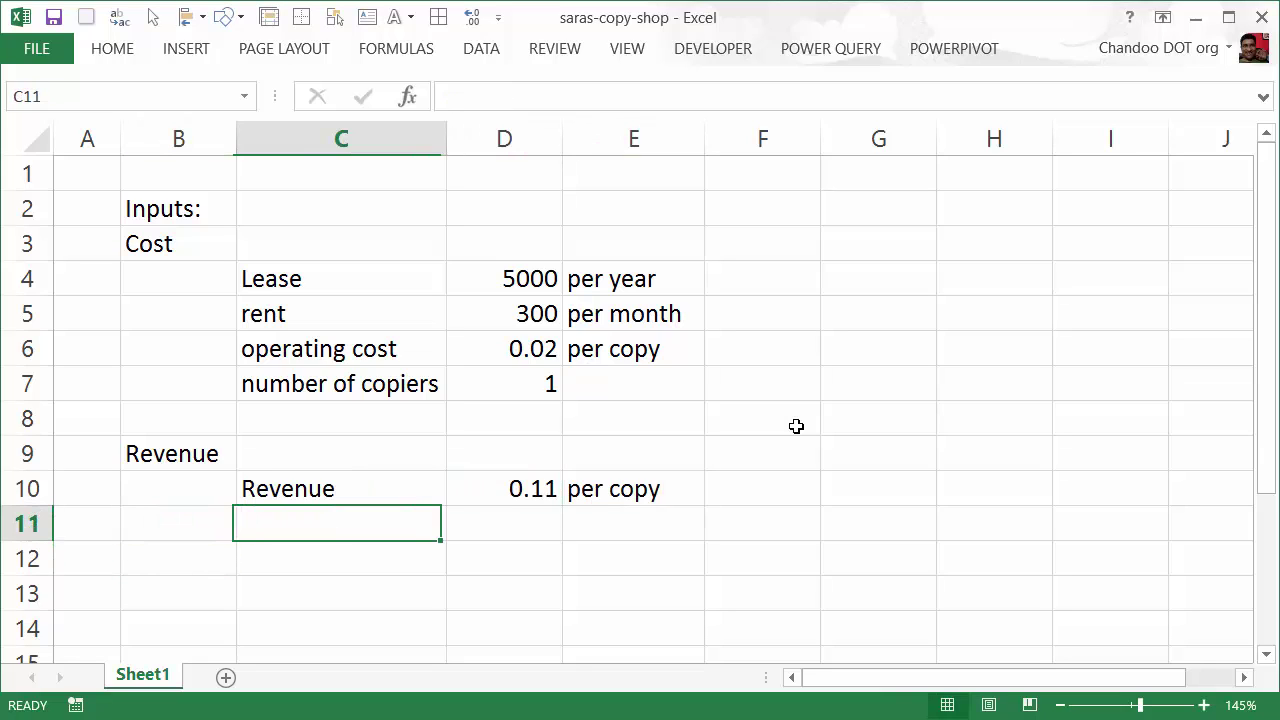
pyautogui.write('Total ')
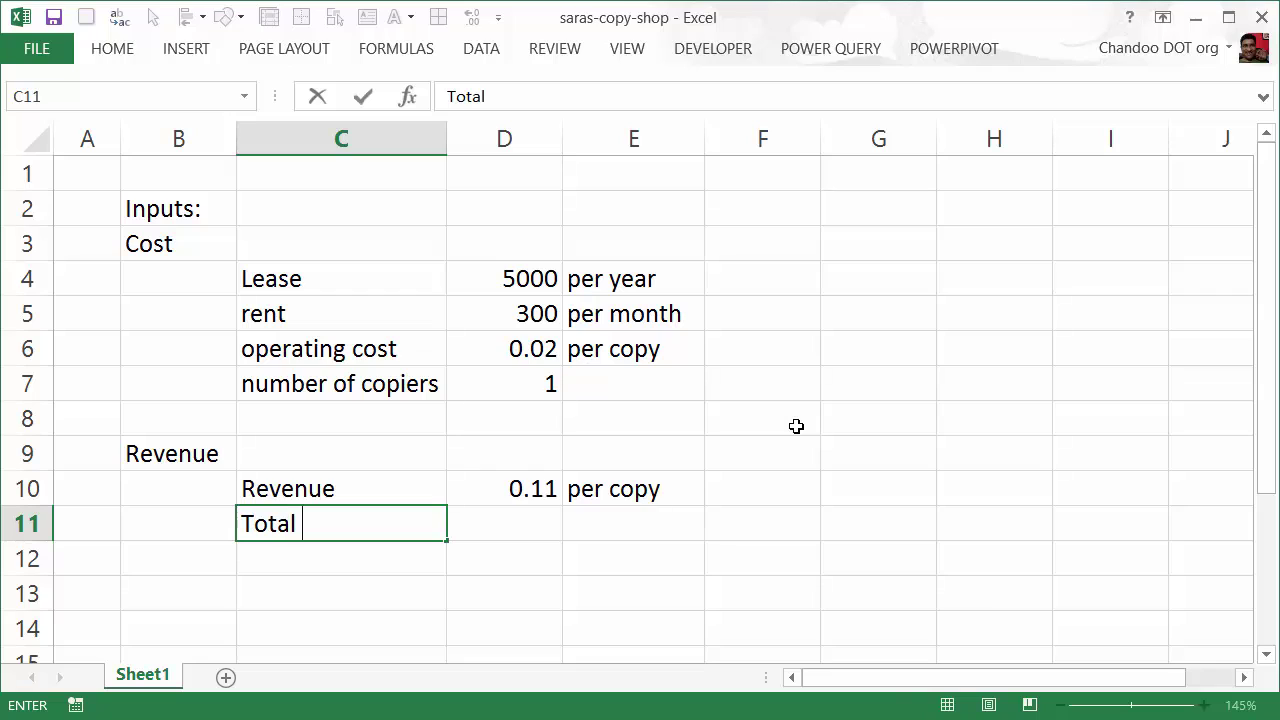
pyautogui.write('copies')
pyautogui.press('BackSpace')
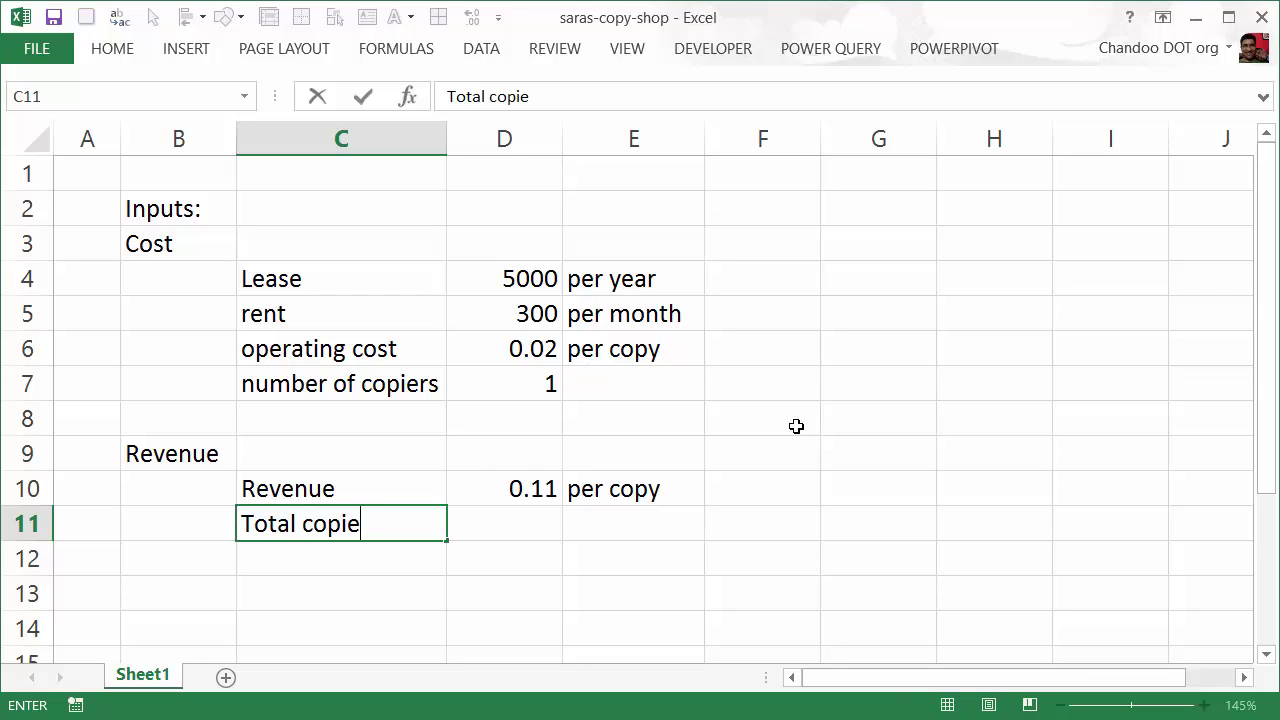
pyautogui.press('BackSpace')
pyautogui.press('BackSpace')
pyautogui.press('BackSpace')
pyautogui.press('BackSpace')
pyautogui.press('BackSpace')
pyautogui.press('BackSpace')
pyautogui.press('BackSpace')
pyautogui.press('BackSpace')
pyautogui.press('BackSpace')
pyautogui.press('BackSpace')
pyautogui.press('BackSpace')
# Enter the label "Demand" in C11, the value 500 in D11 and the unit "per day" in E11.
pyautogui.write('Demand')
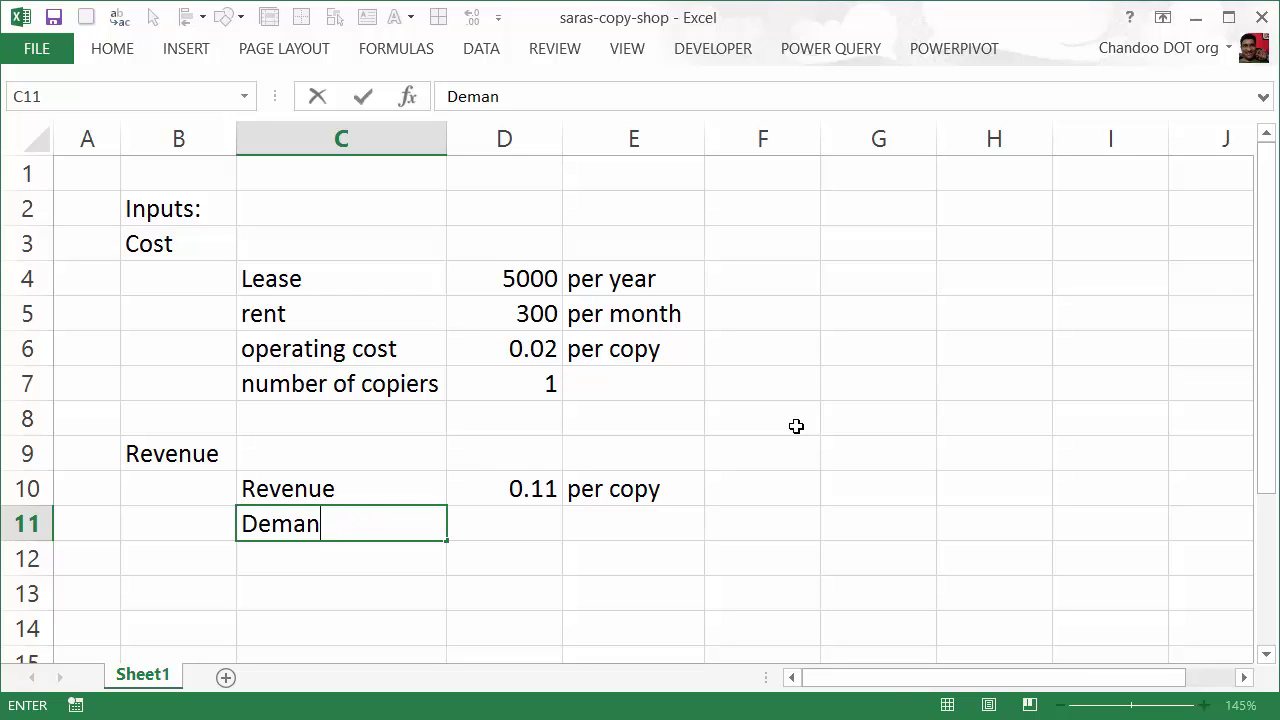
pyautogui.press('Right')
pyautogui.write('500')
pyautogui.press('Right')
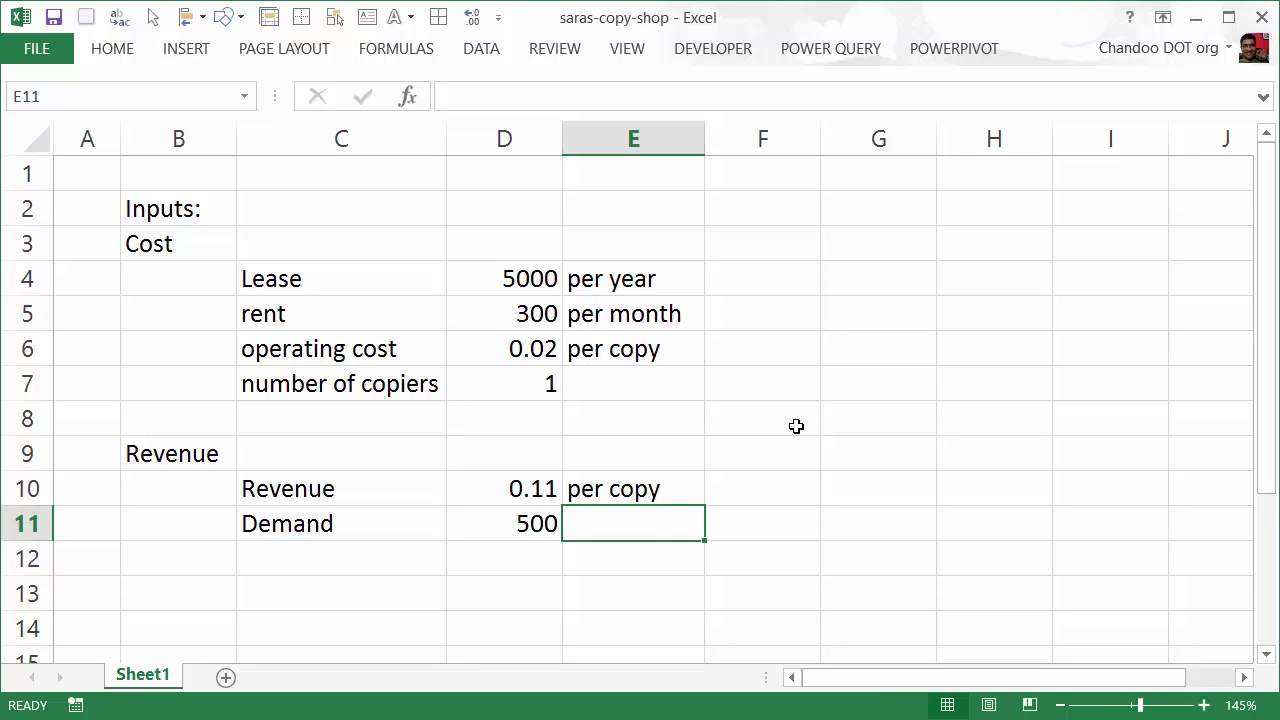
pyautogui.write('per day')
pyautogui.press('Return')
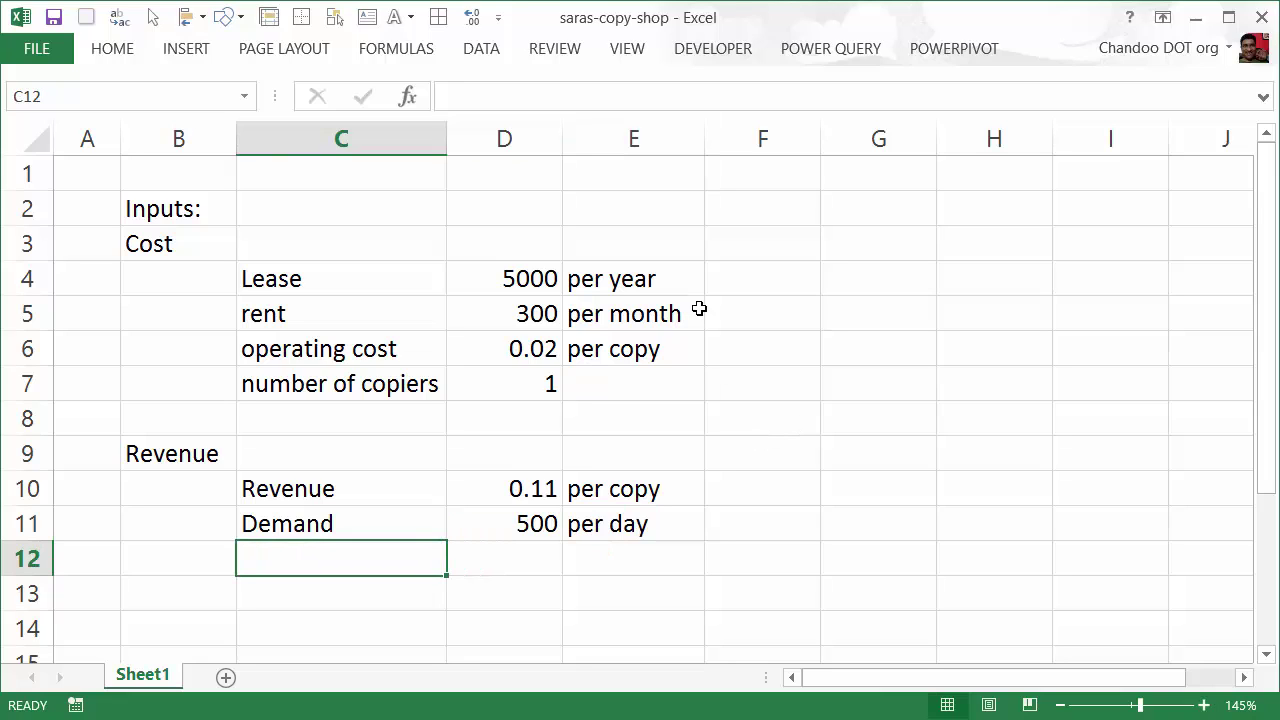
# Bring the yearly lease amount into F4 with the formula =D4.
pyautogui.moveTo(626, 283); pyautogui.dragTo(649, 526)
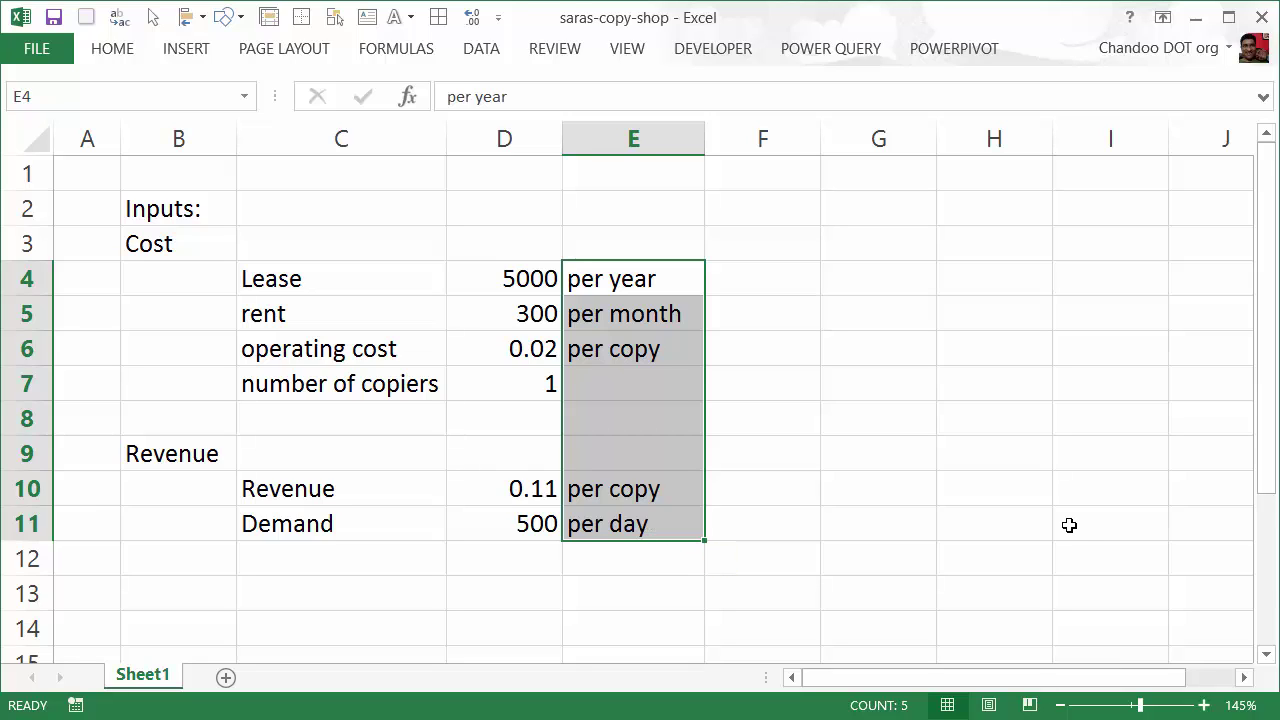
pyautogui.click(775, 275)
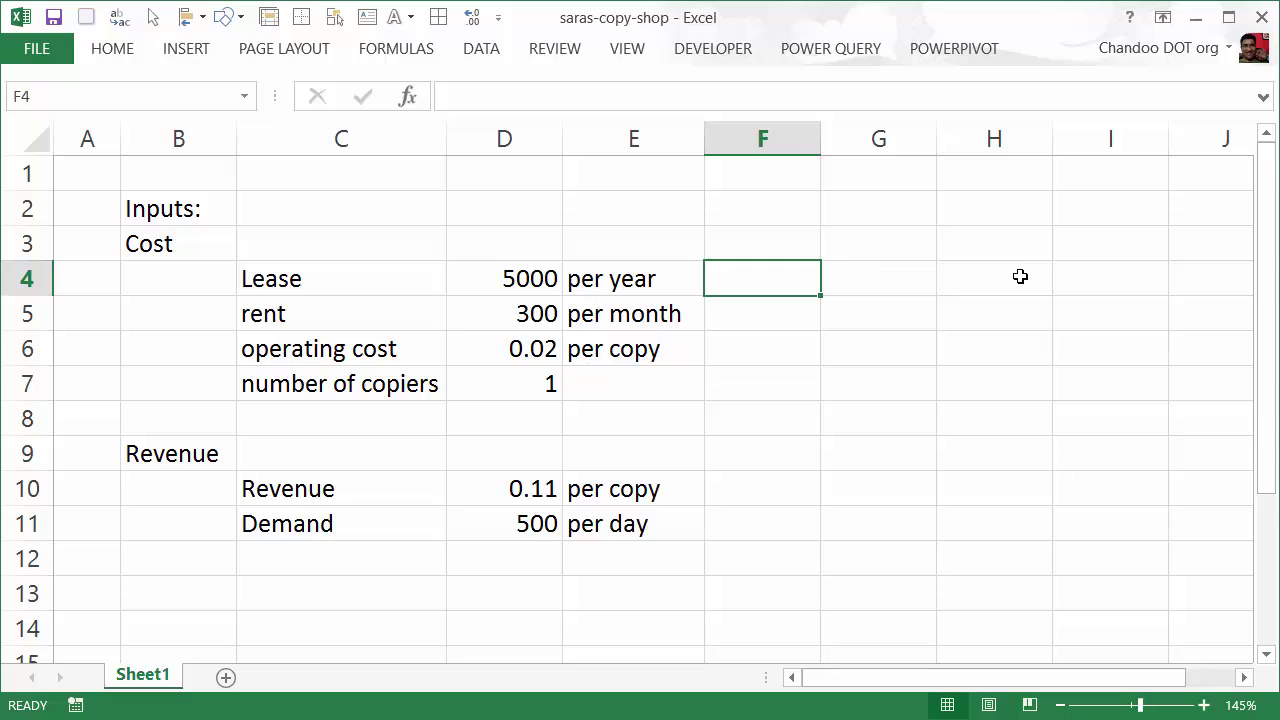
pyautogui.write('=')
pyautogui.press('Left')
pyautogui.press('Left')
pyautogui.press('Return')
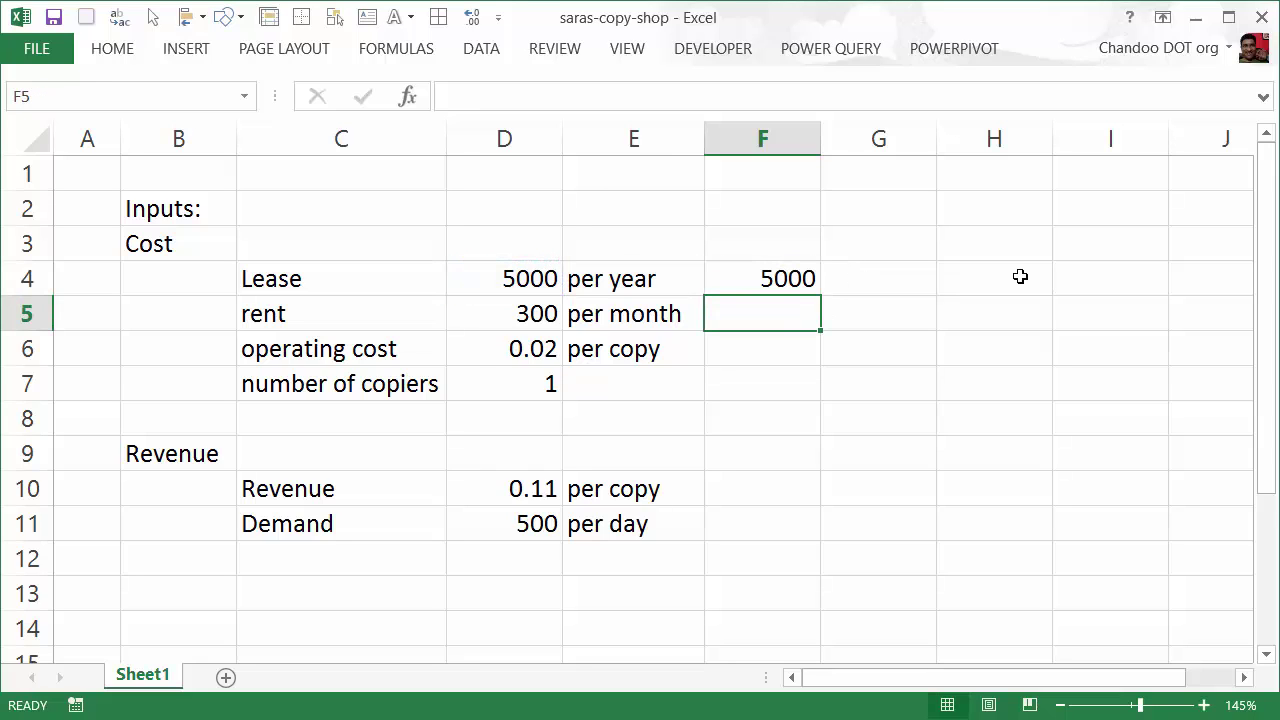
# Convert the monthly rent to a yearly amount in F5 with the formula =D5*12.
pyautogui.write('=')
pyautogui.press('Left')
pyautogui.press('Left')
pyautogui.write('*12')
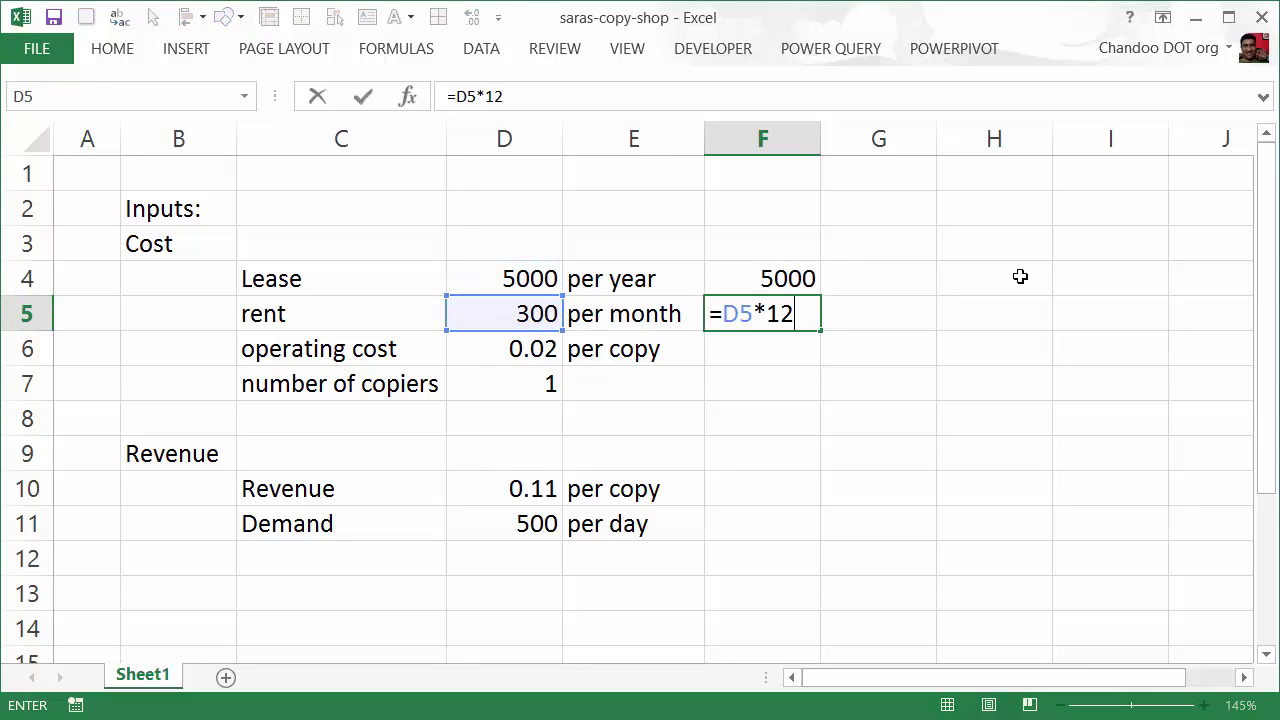
pyautogui.press('Return')
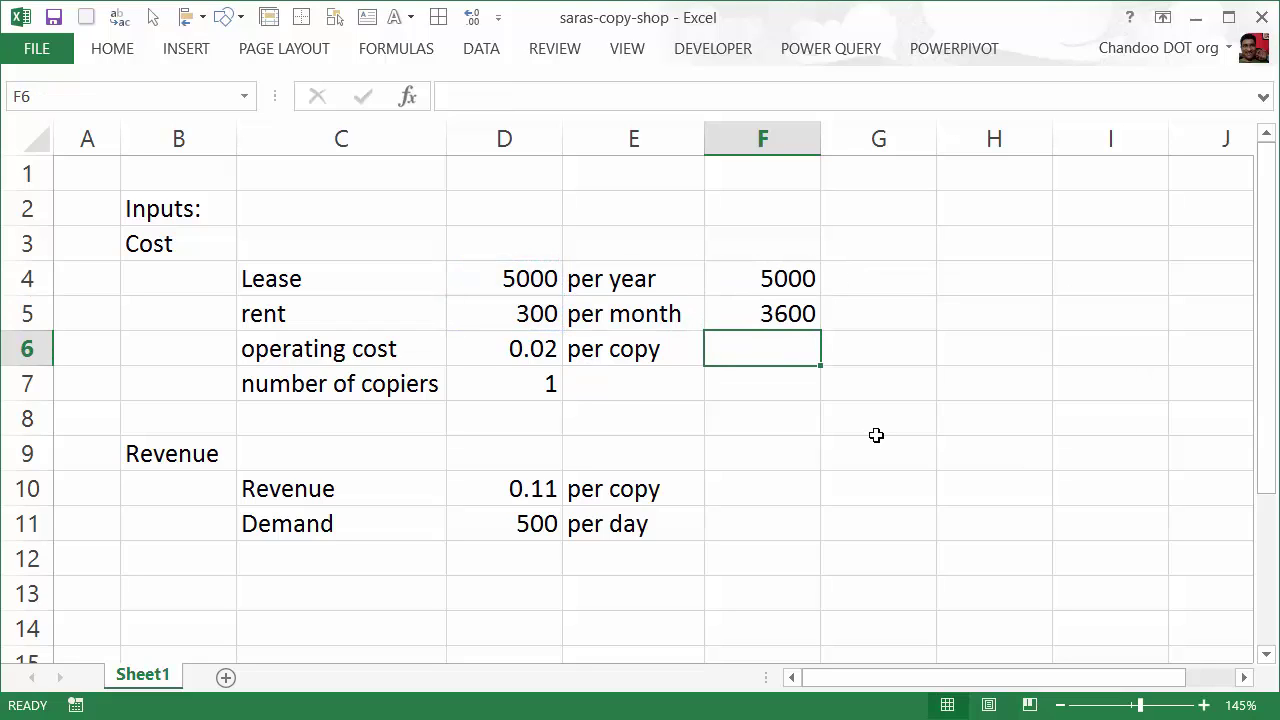
# Convert the daily demand to a yearly figure in F11 with the formula =D11*365.
pyautogui.click(763, 491)
pyautogui.click(760, 530)
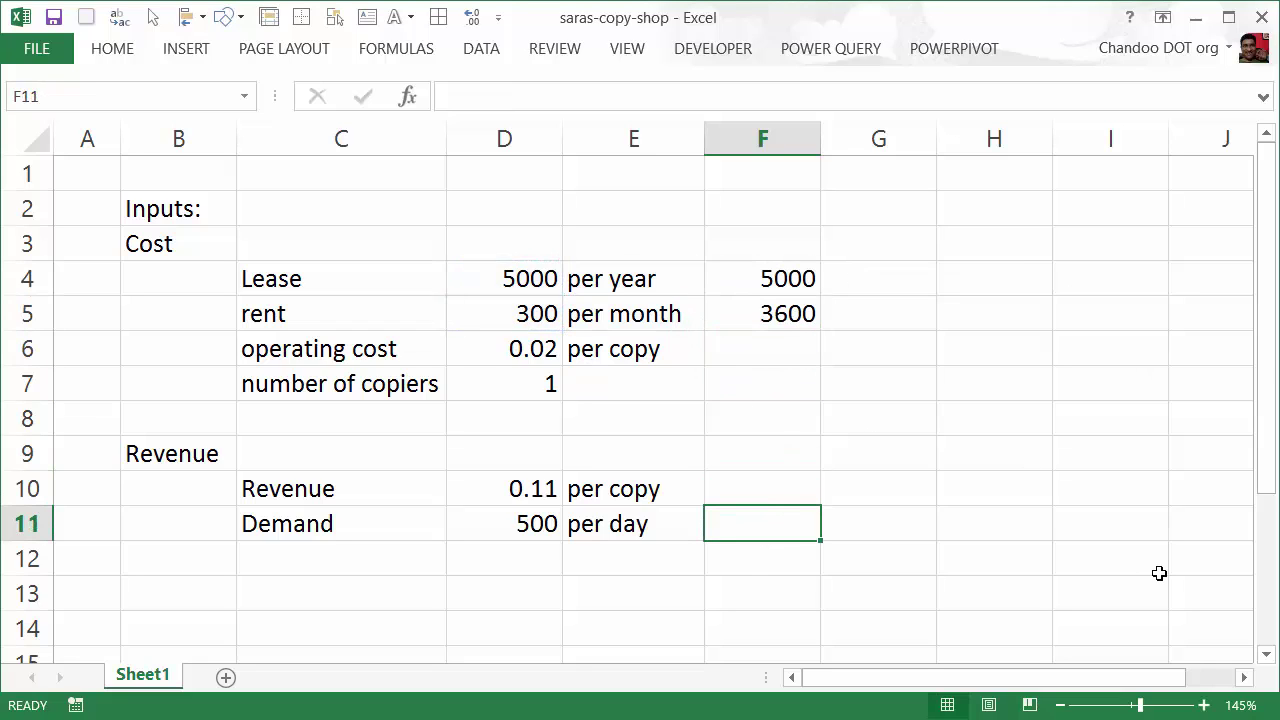
pyautogui.write('=')
pyautogui.press('Left')
pyautogui.press('Left')
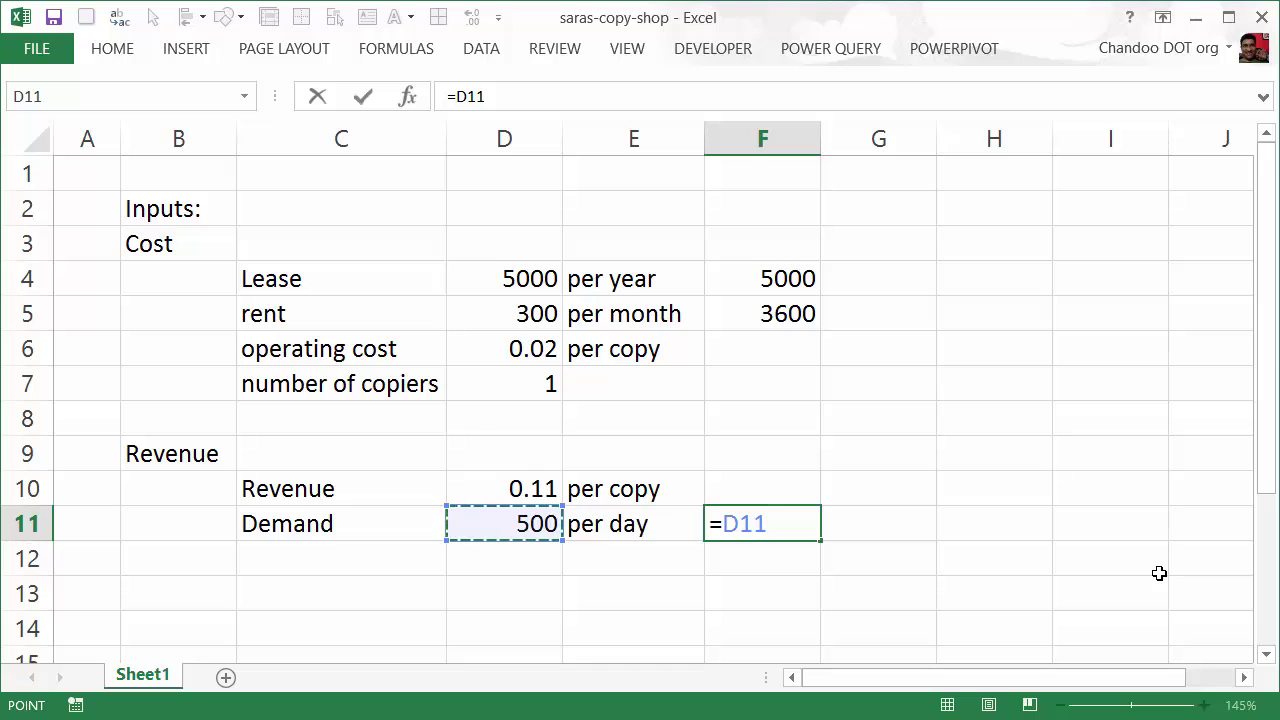
pyautogui.write('*365')
pyautogui.press('Return')
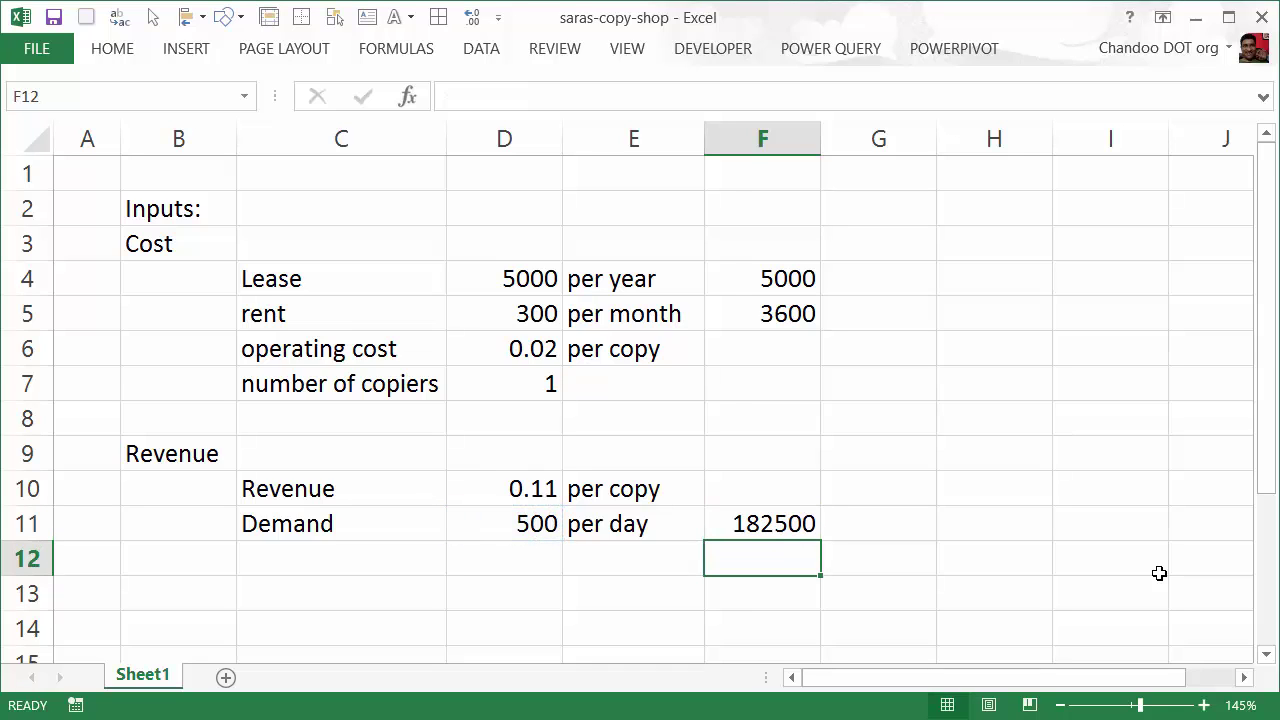
pyautogui.click(770, 522)
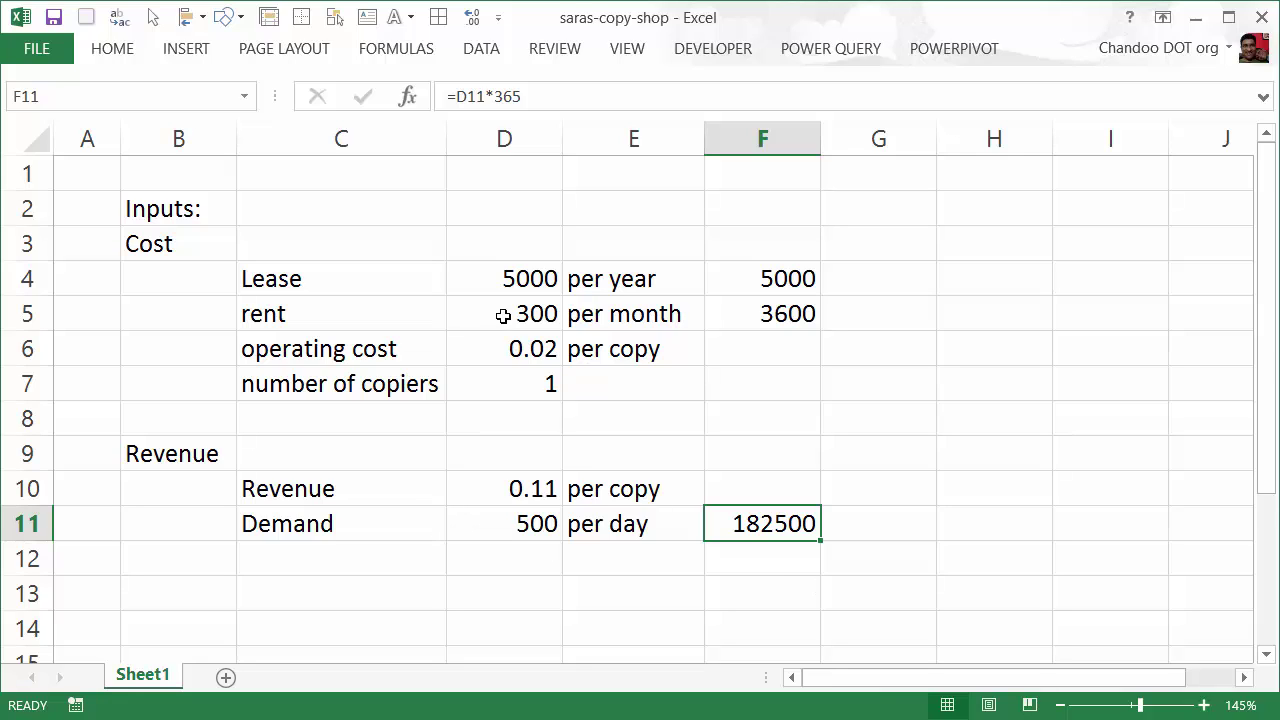
# Add a capacity input in row 8: label "capacity" in C8, 100000 in D8 and the unit "per copier / year" in E8.
pyautogui.click(332, 412)
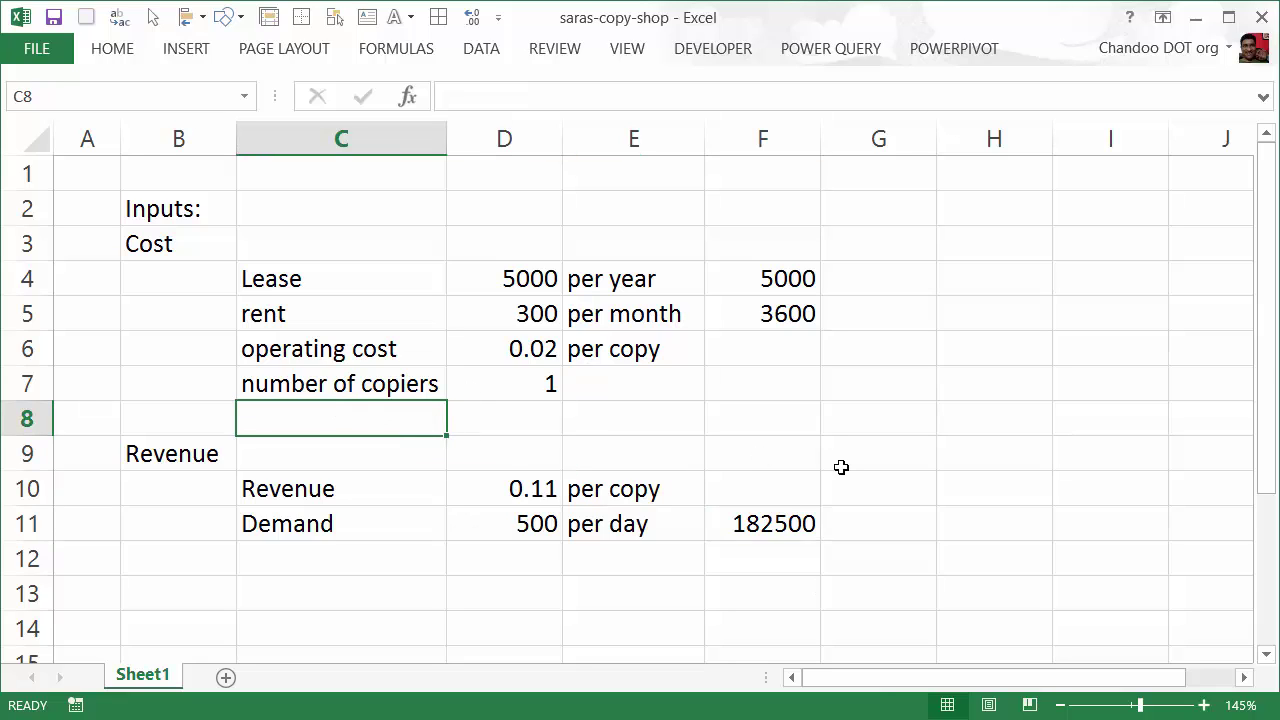
pyautogui.write('capaci')
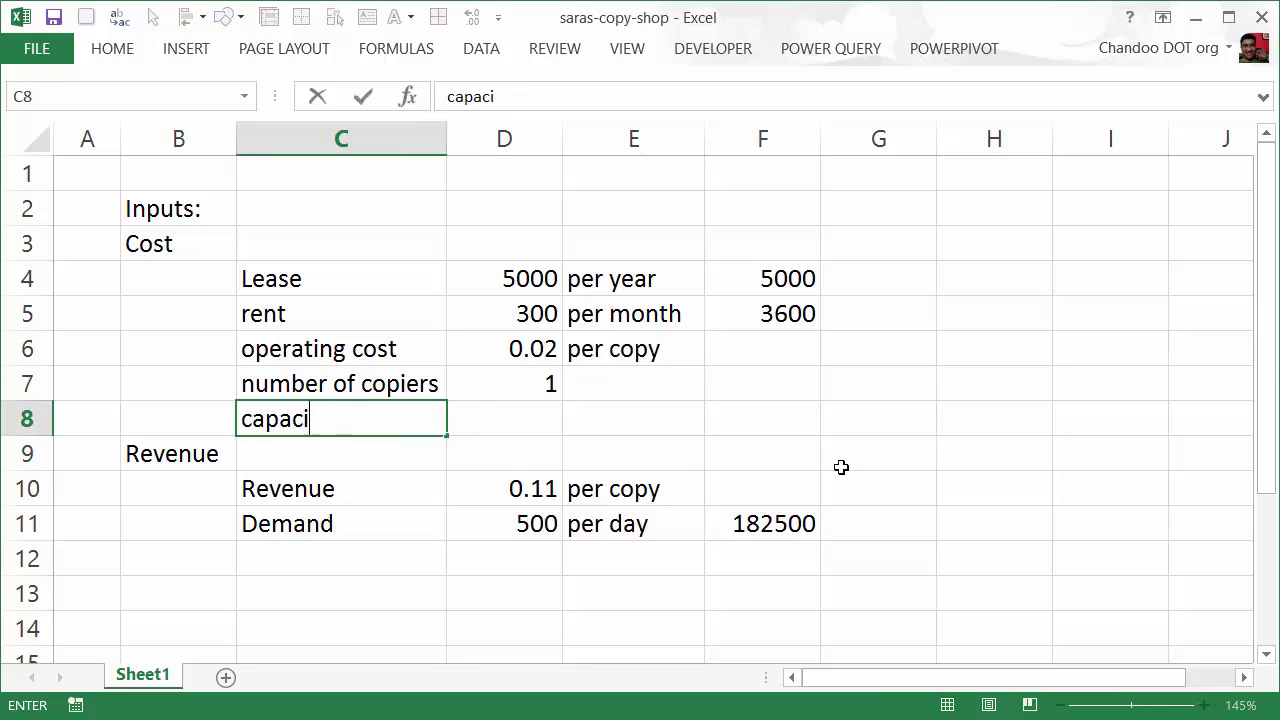
pyautogui.write('ty')
pyautogui.press('Tab')
pyautogui.write('00')
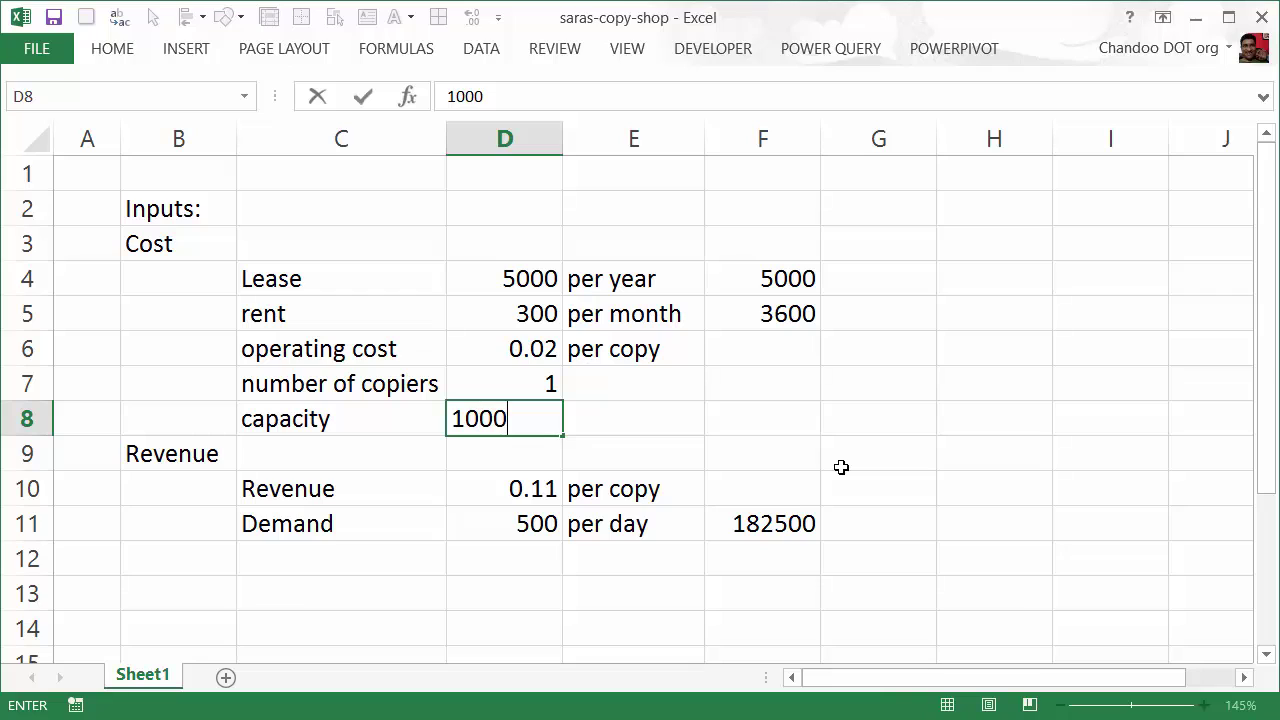
pyautogui.write('00')
pyautogui.hotkey('ctrl', 'Return')
pyautogui.press('Right')
pyautogui.write('per c')
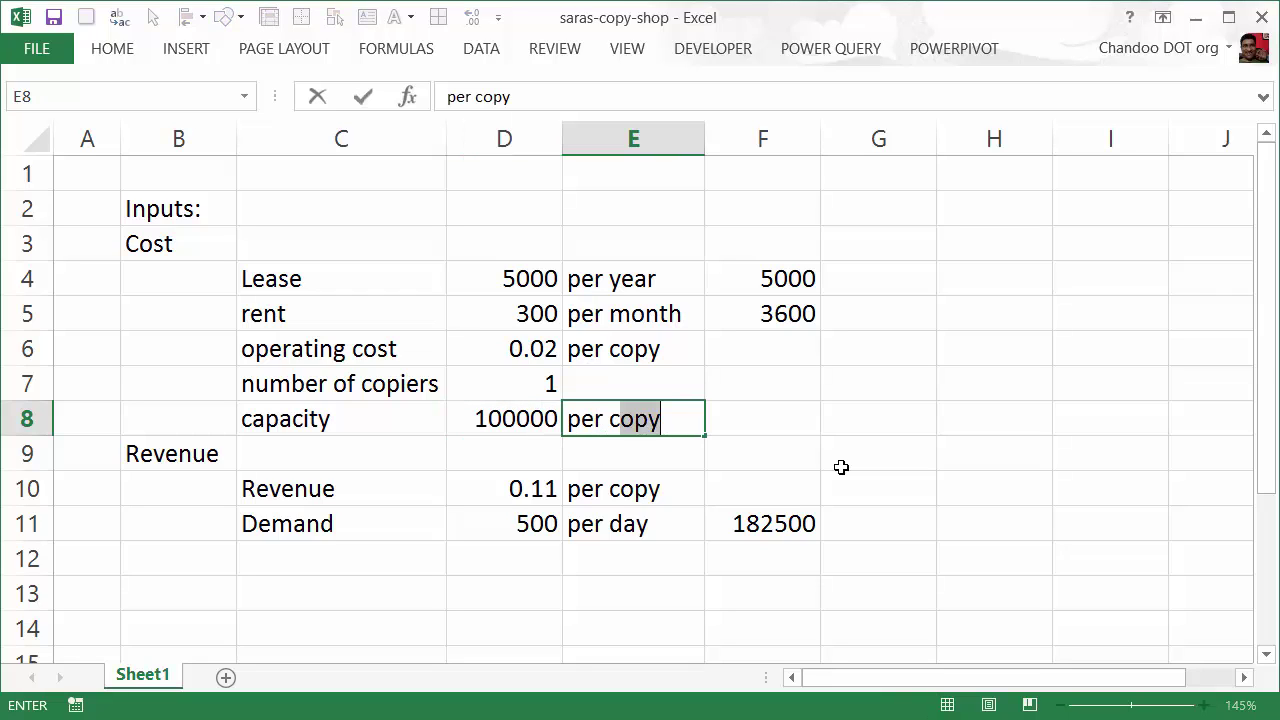
pyautogui.write('opier / year')
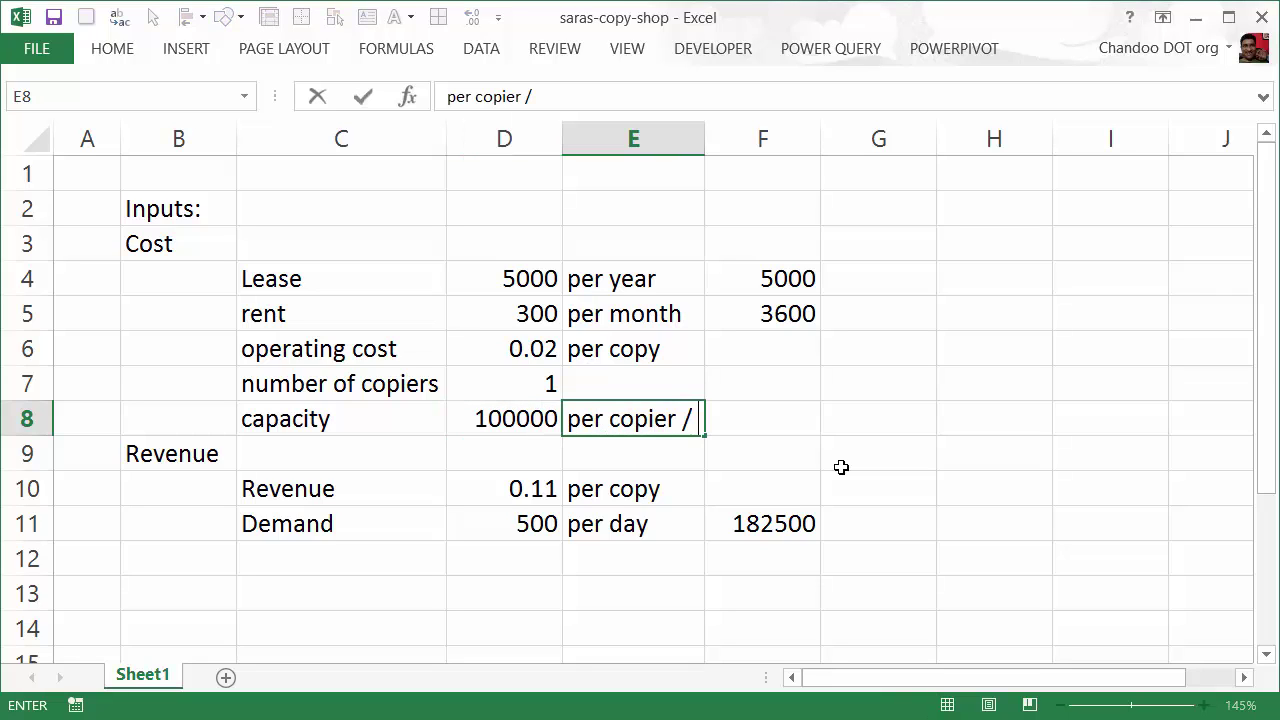
pyautogui.press('Return')
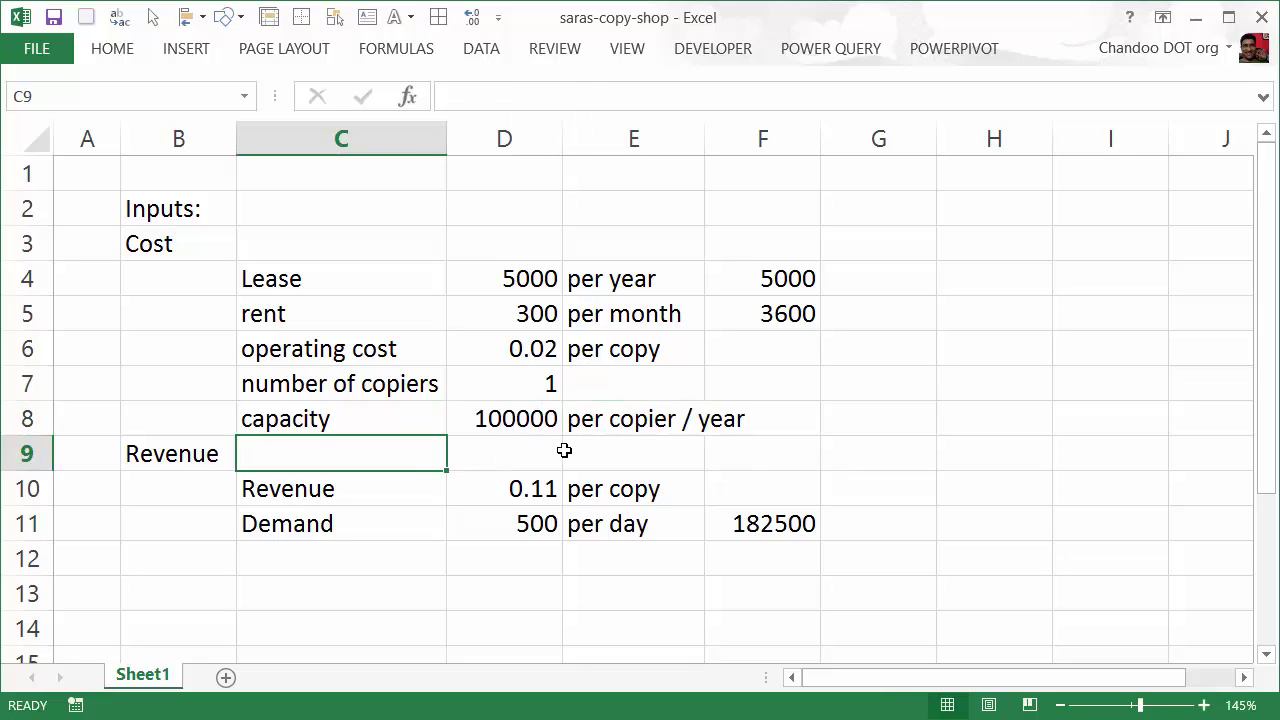
# Widen column E to make more room for the "per copier / year" unit label.
pyautogui.click(502, 428)
pyautogui.click(684, 420)
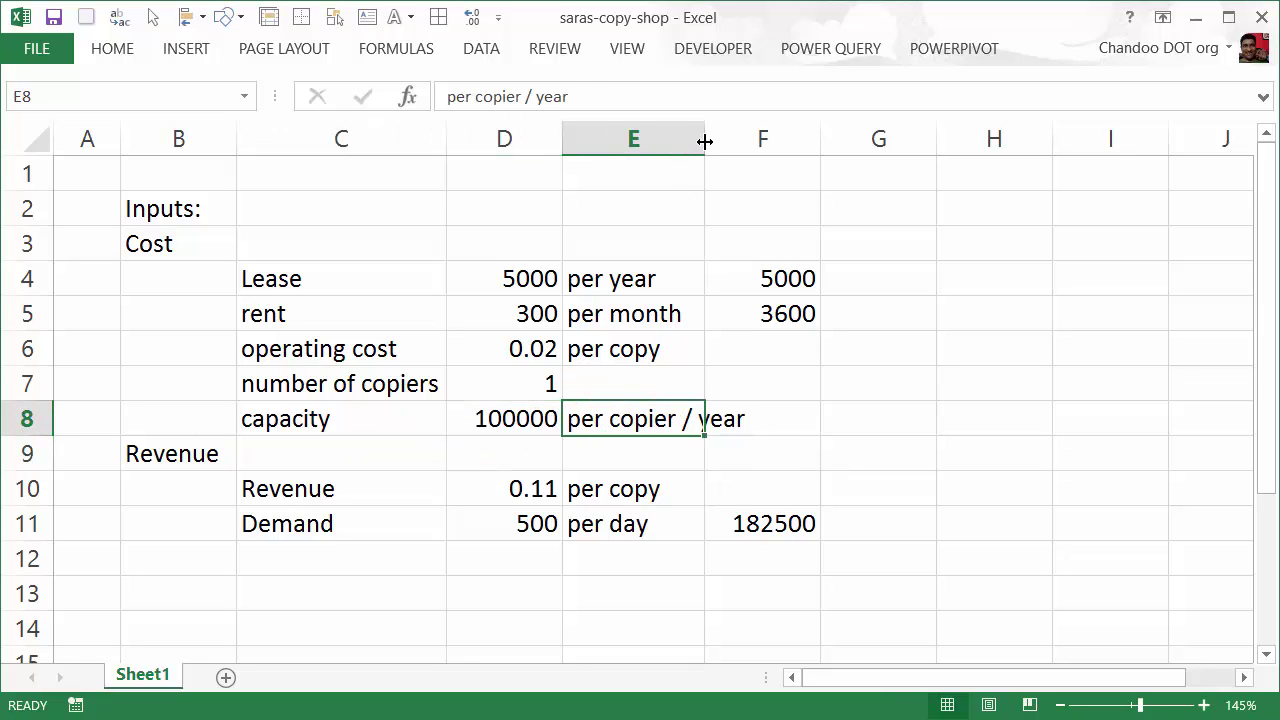
pyautogui.moveTo(705, 138); pyautogui.dragTo(735, 139)
# Replace the fixed number of copiers in D7 with yearly demand divided by copier capacity, using the formula =F11/D8.
pyautogui.click(805, 540)
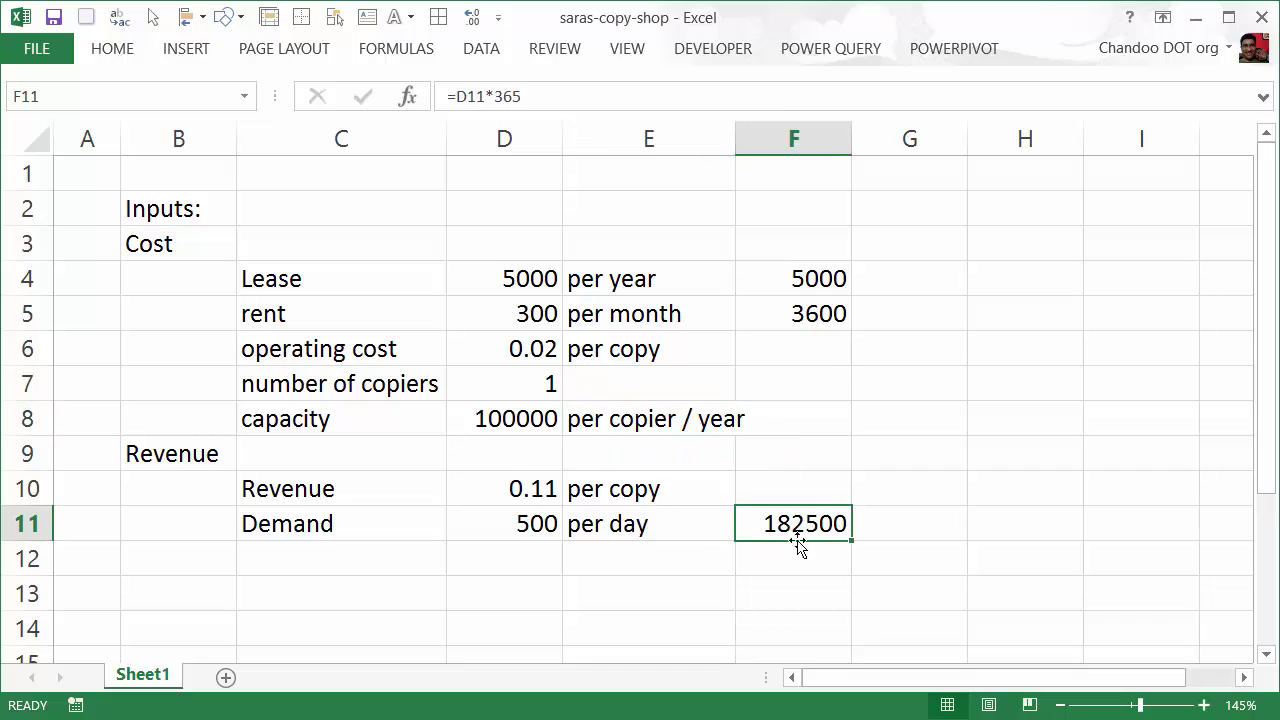
pyautogui.click(510, 390)
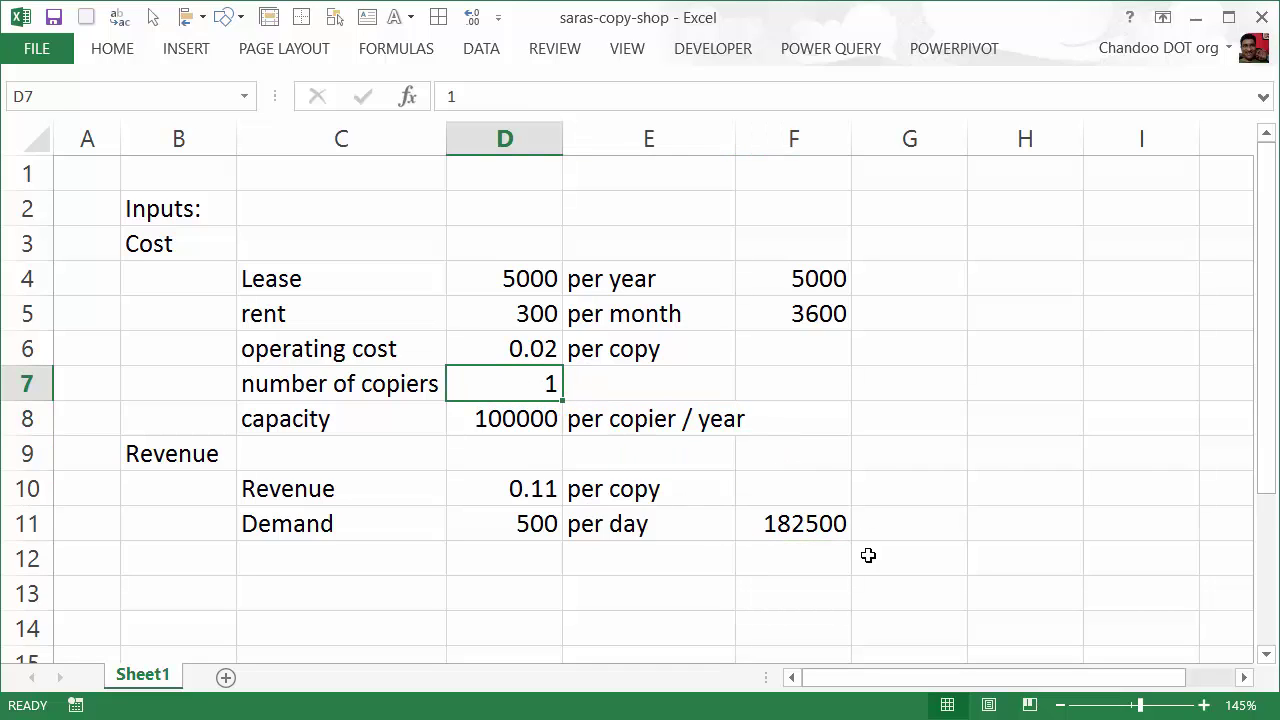
pyautogui.click(490, 520)
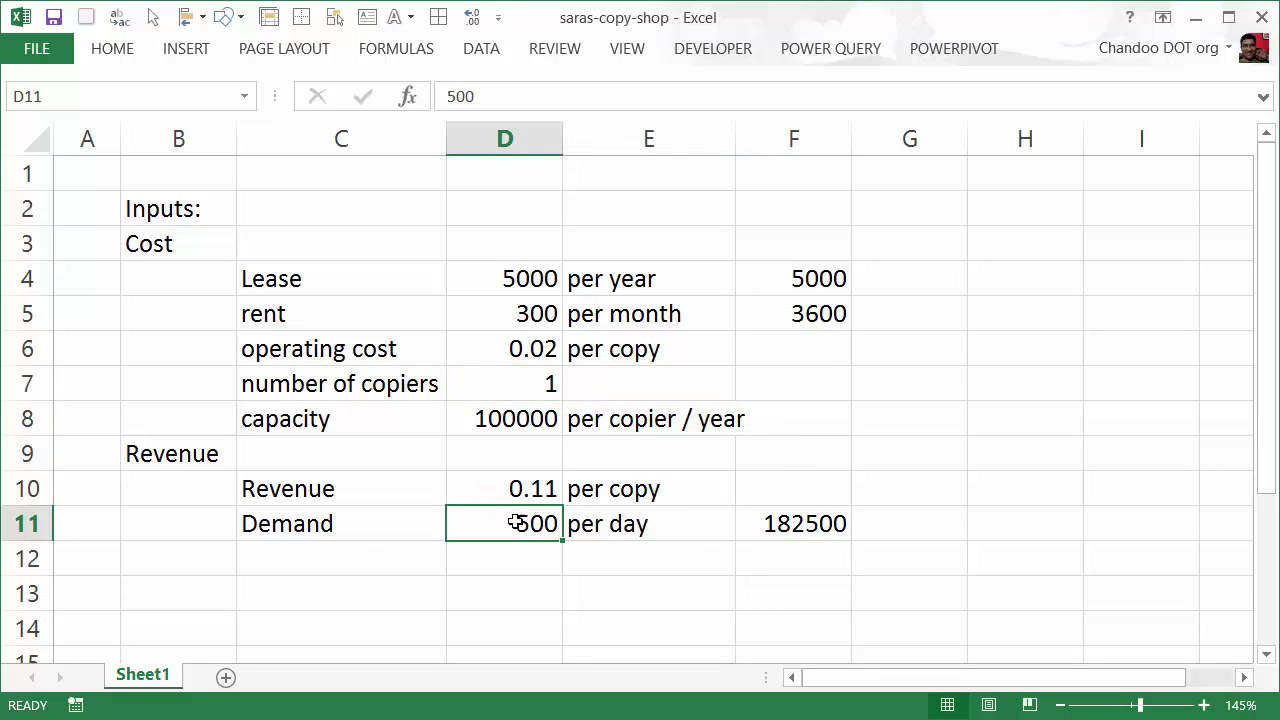
pyautogui.click(789, 524)
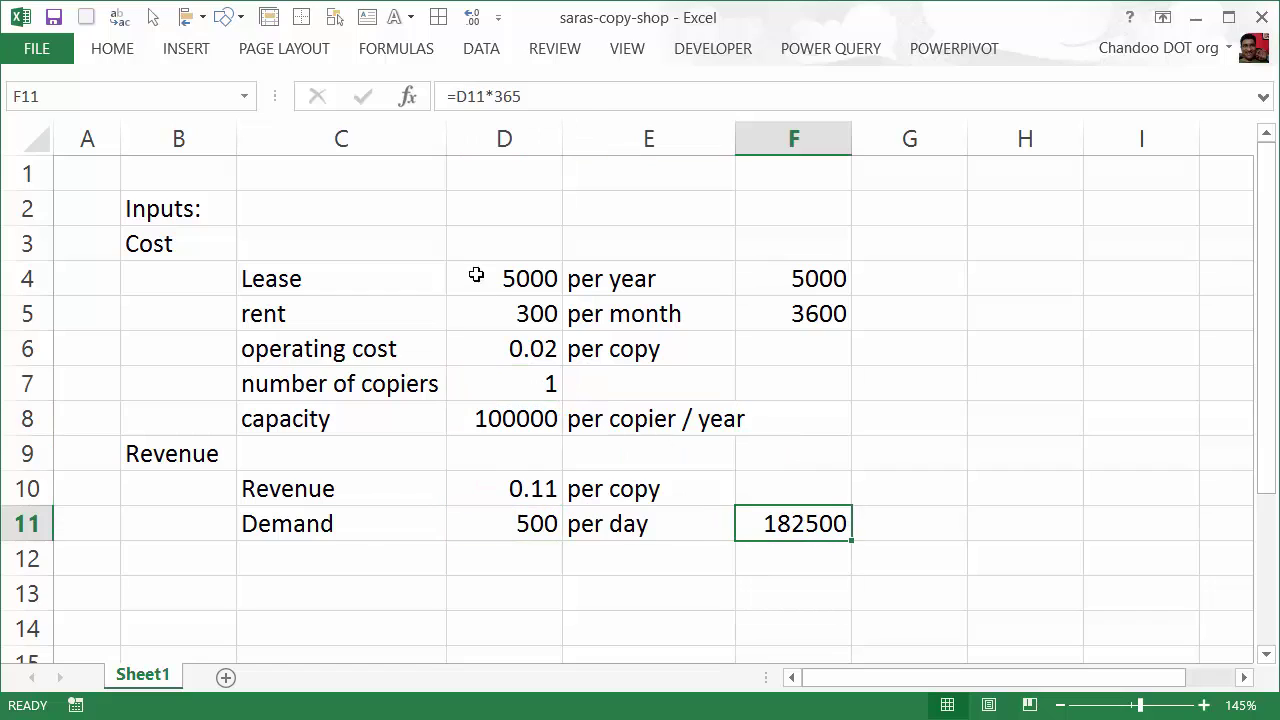
pyautogui.click(525, 378)
pyautogui.write('=')
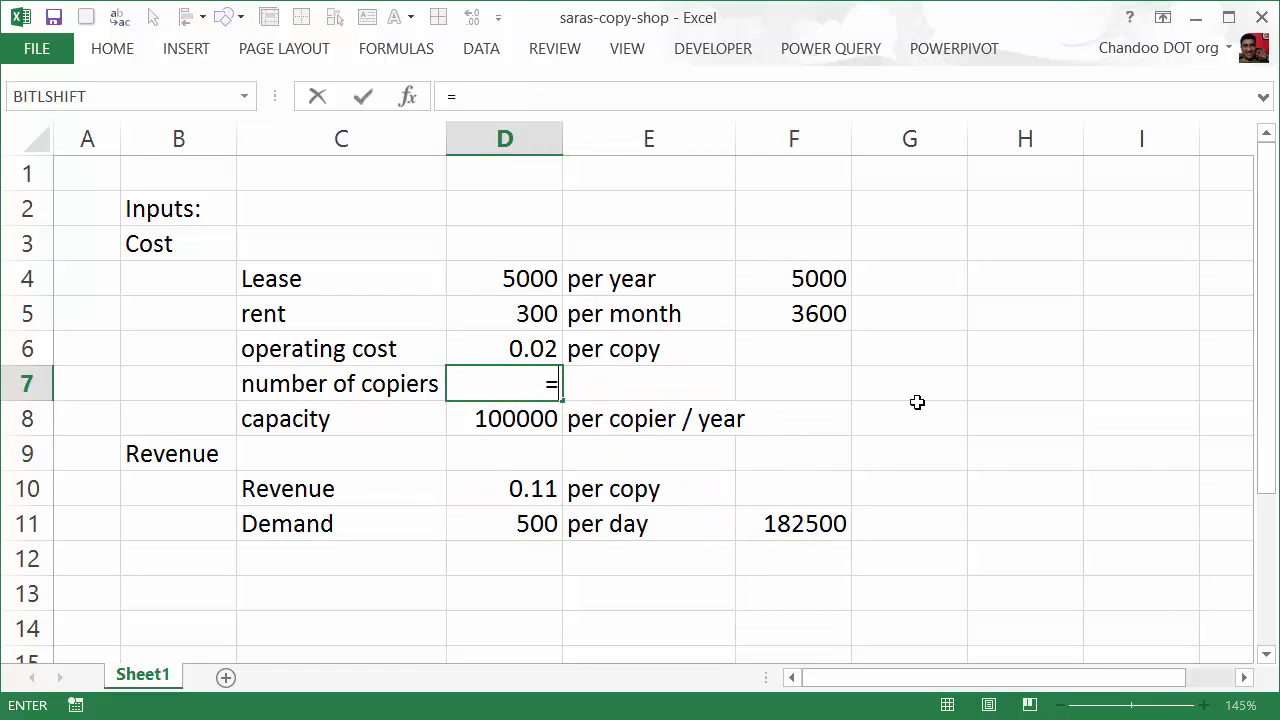
pyautogui.click(837, 528)
pyautogui.write('/')
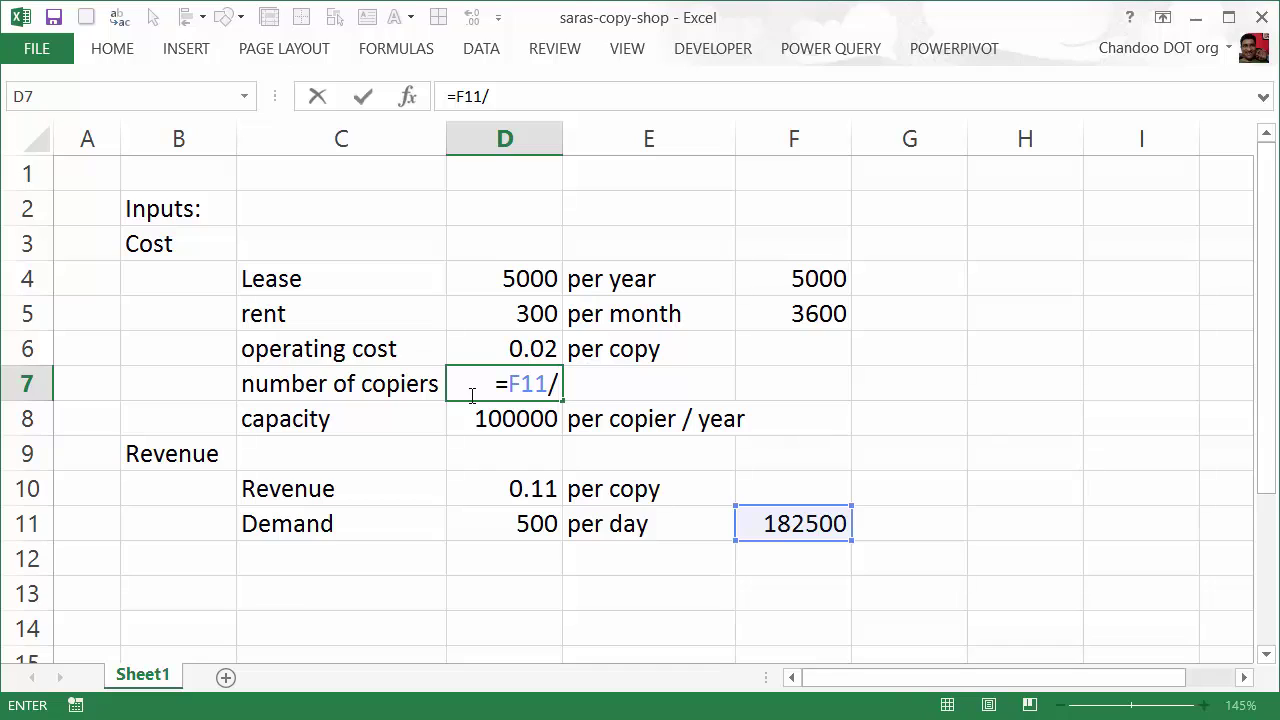
pyautogui.click(502, 420)
pyautogui.press('Return')
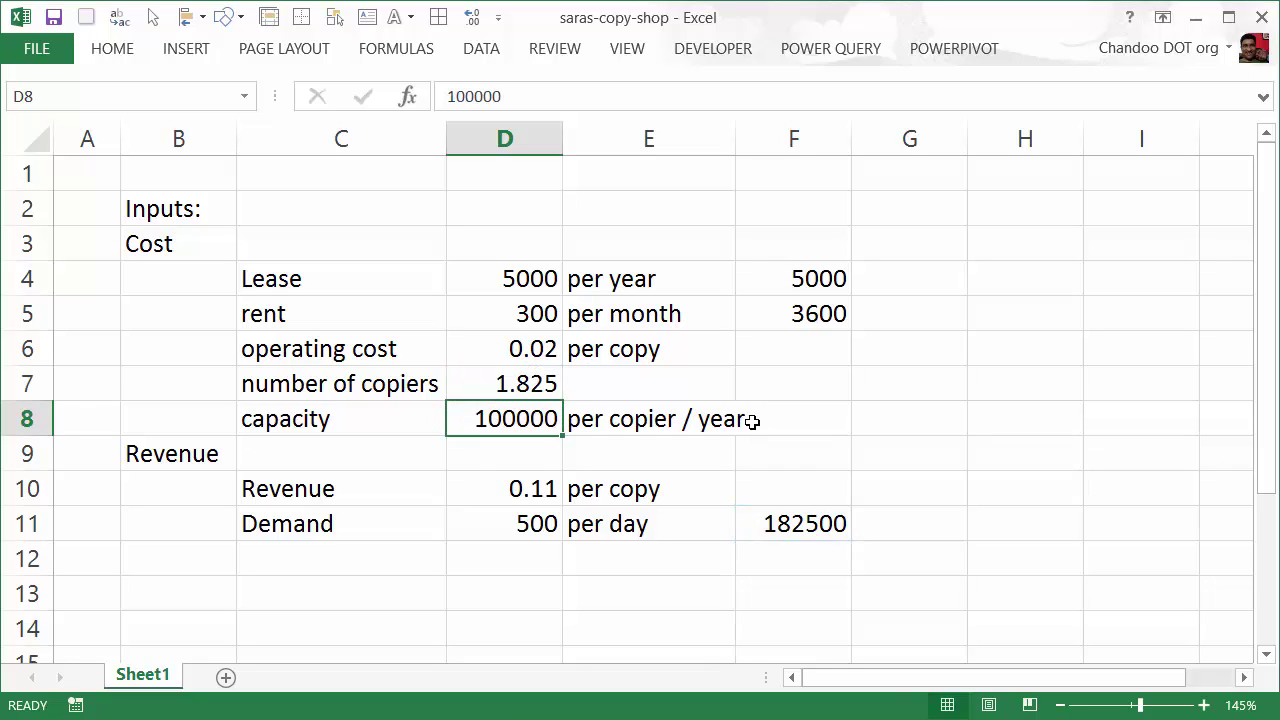
pyautogui.press('Up')
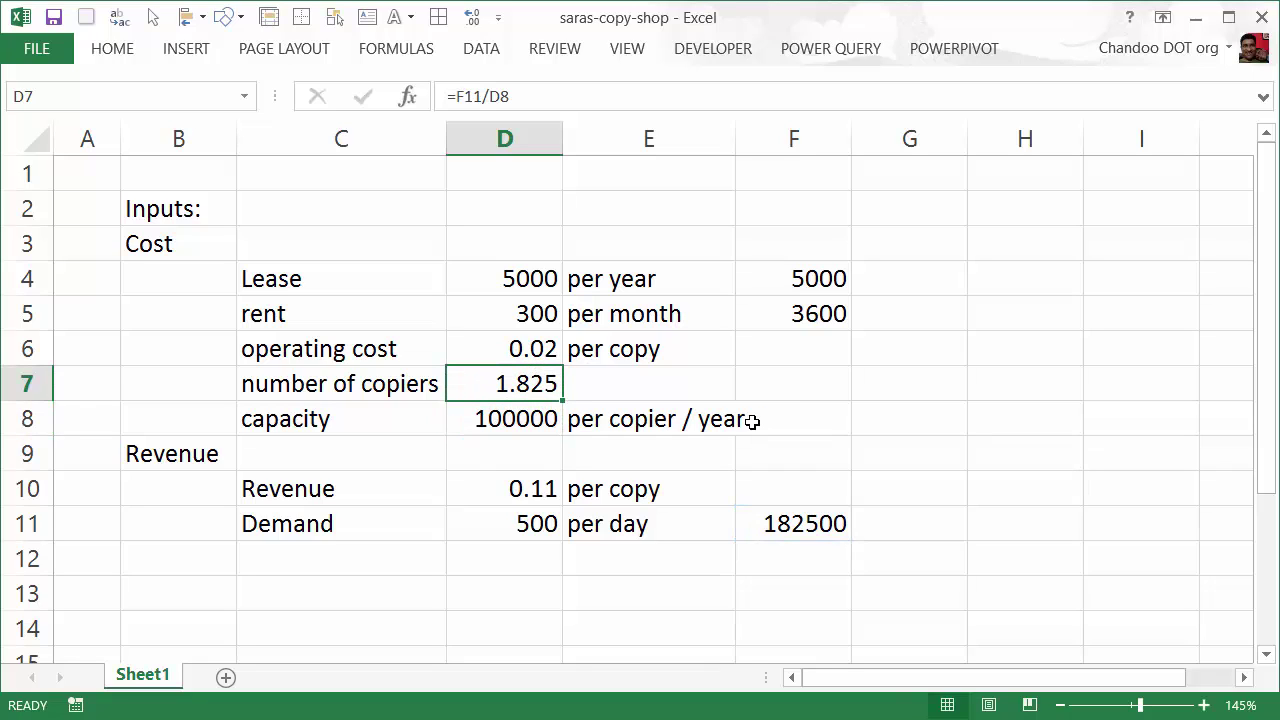
# Round the number of copiers in D7 up to a whole number with the formula =ROUNDUP(F11/D8,0), and review its references.
pyautogui.press('F2')
pyautogui.press('Home')
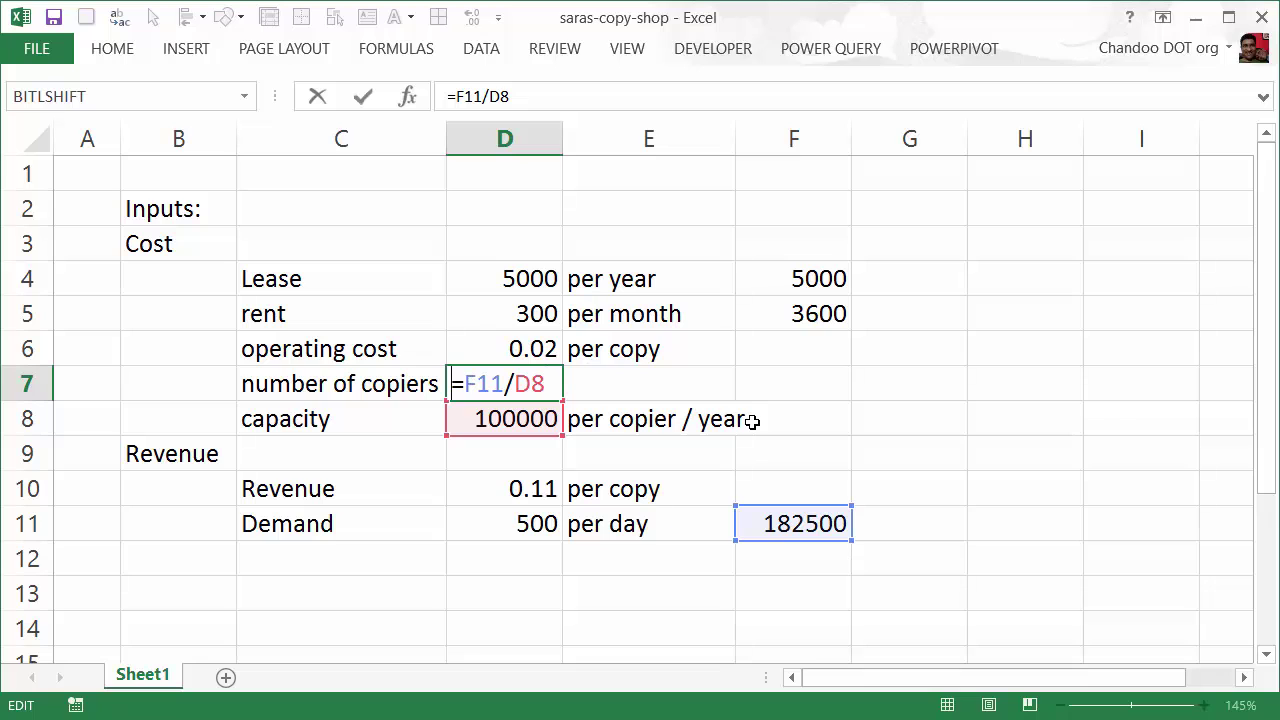
pyautogui.press('Right')
pyautogui.write('roun')
pyautogui.press('Down')
pyautogui.press('Down')
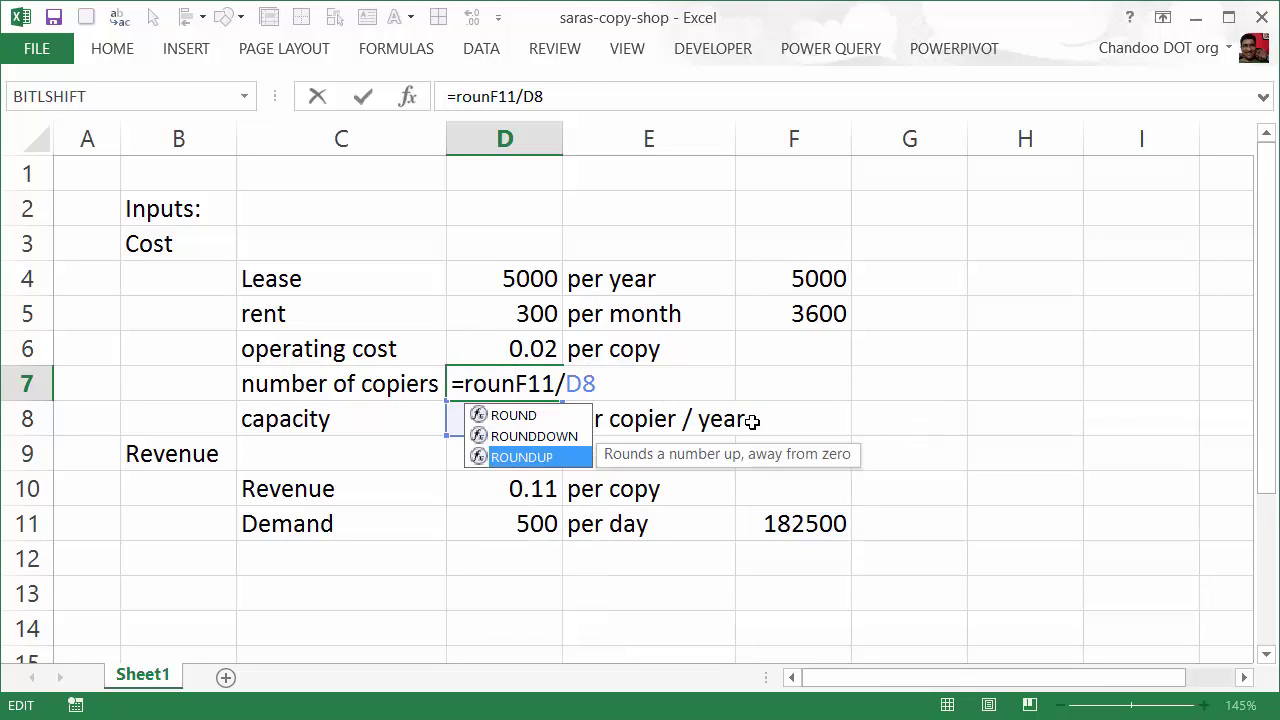
pyautogui.press('Tab')
pyautogui.press('Return')
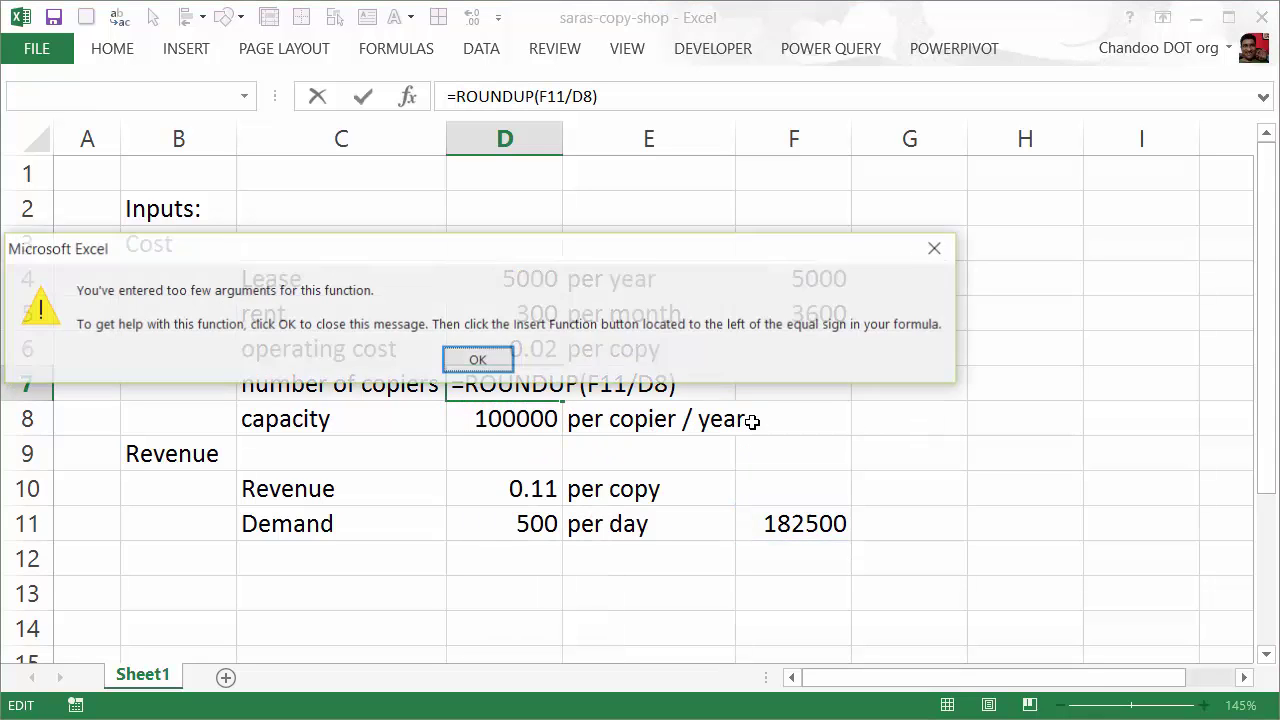
pyautogui.press('Return')
pyautogui.write(')')
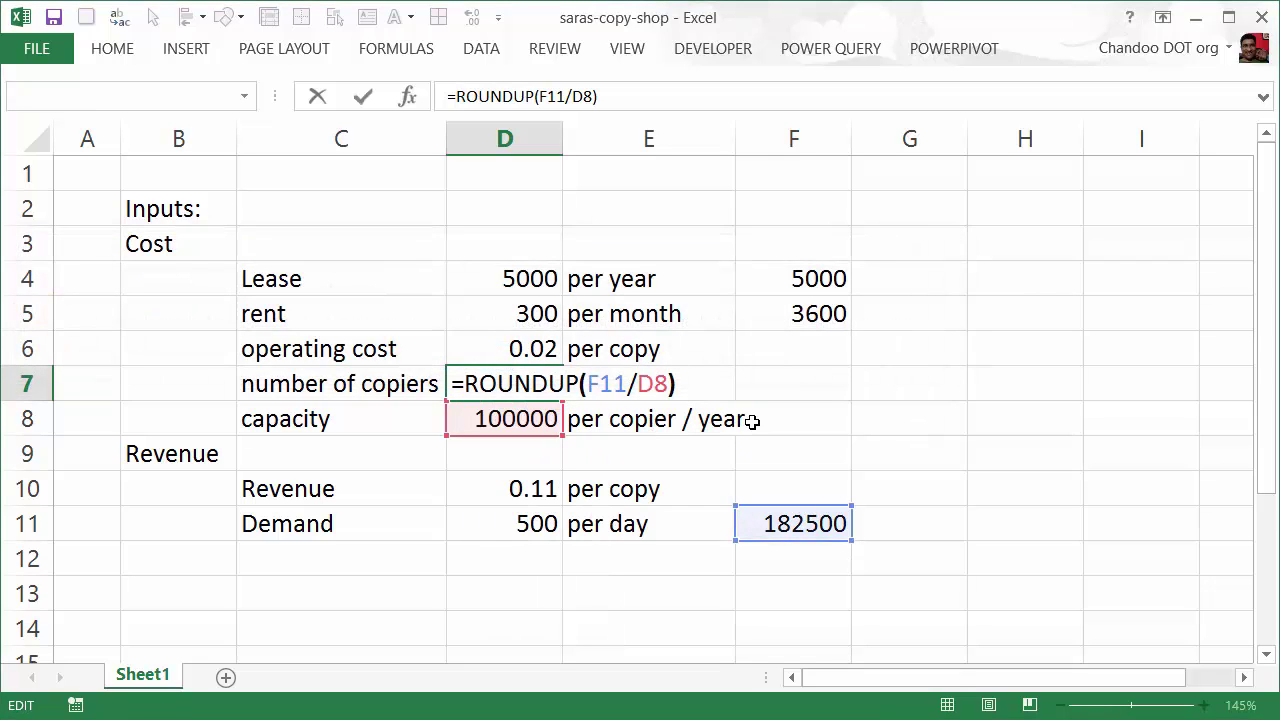
pyautogui.press('Left')
pyautogui.write(',0')
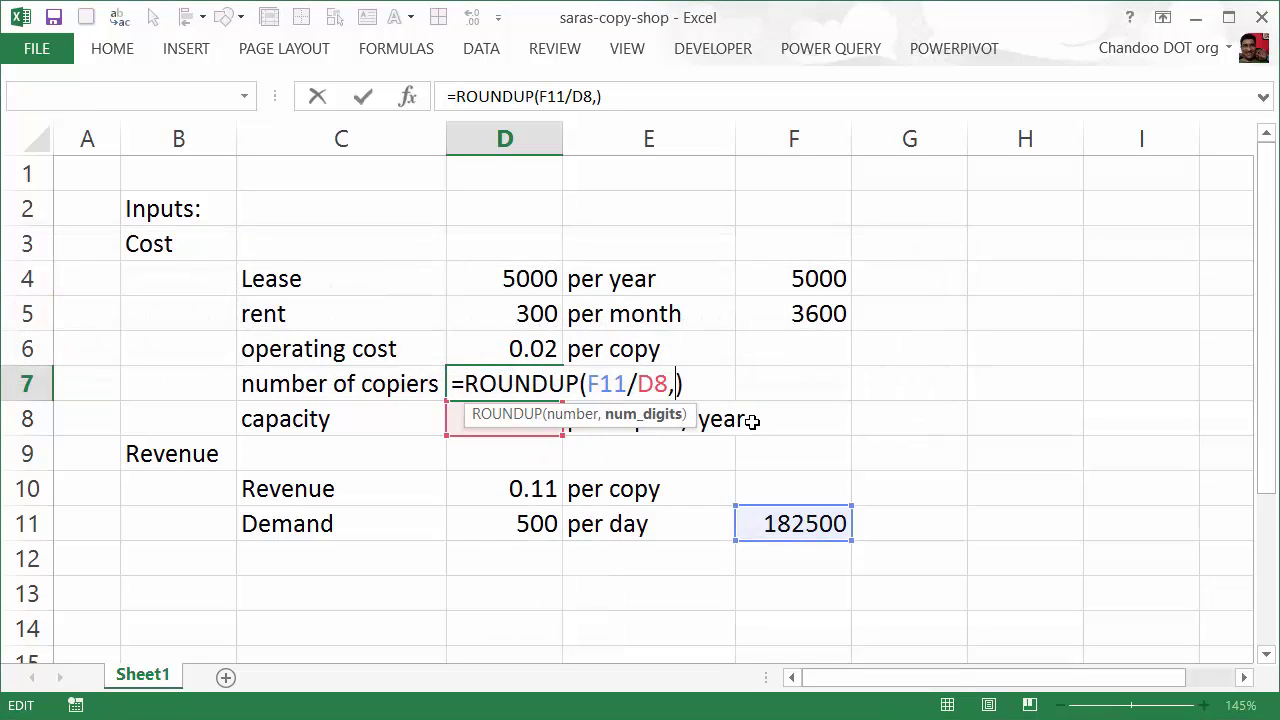
pyautogui.press('Return')
pyautogui.press('Up')
pyautogui.press('F2')
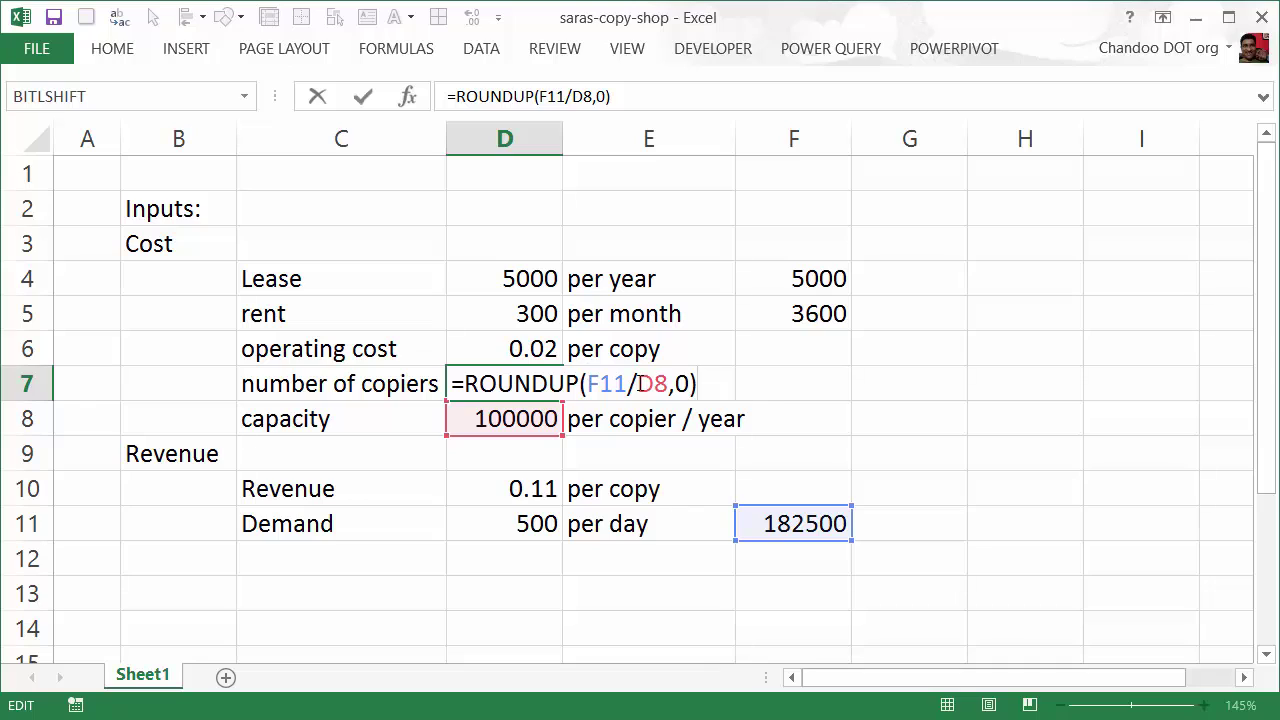
pyautogui.doubleClick(654, 384)
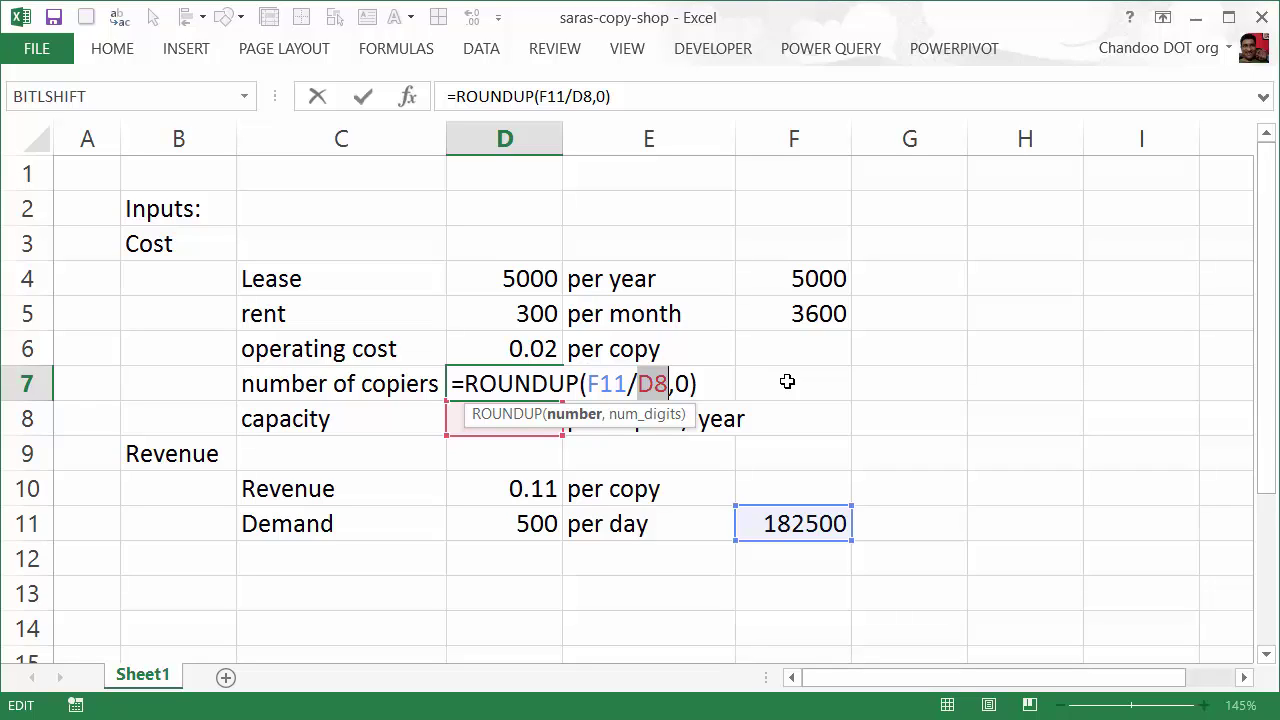
pyautogui.hotkey('ctrl', 'Return')
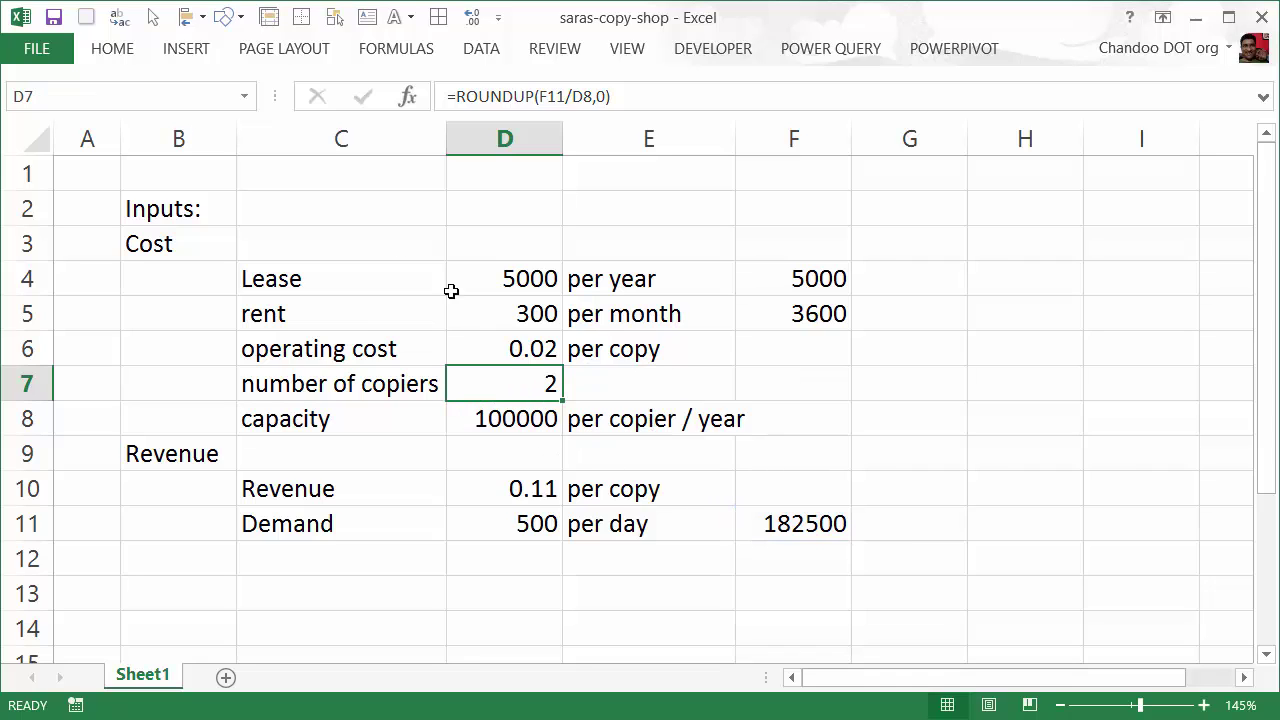
# Highlight the number of copiers in D7 and the daily demand in D11 with a green fill.
pyautogui.click(113, 50)
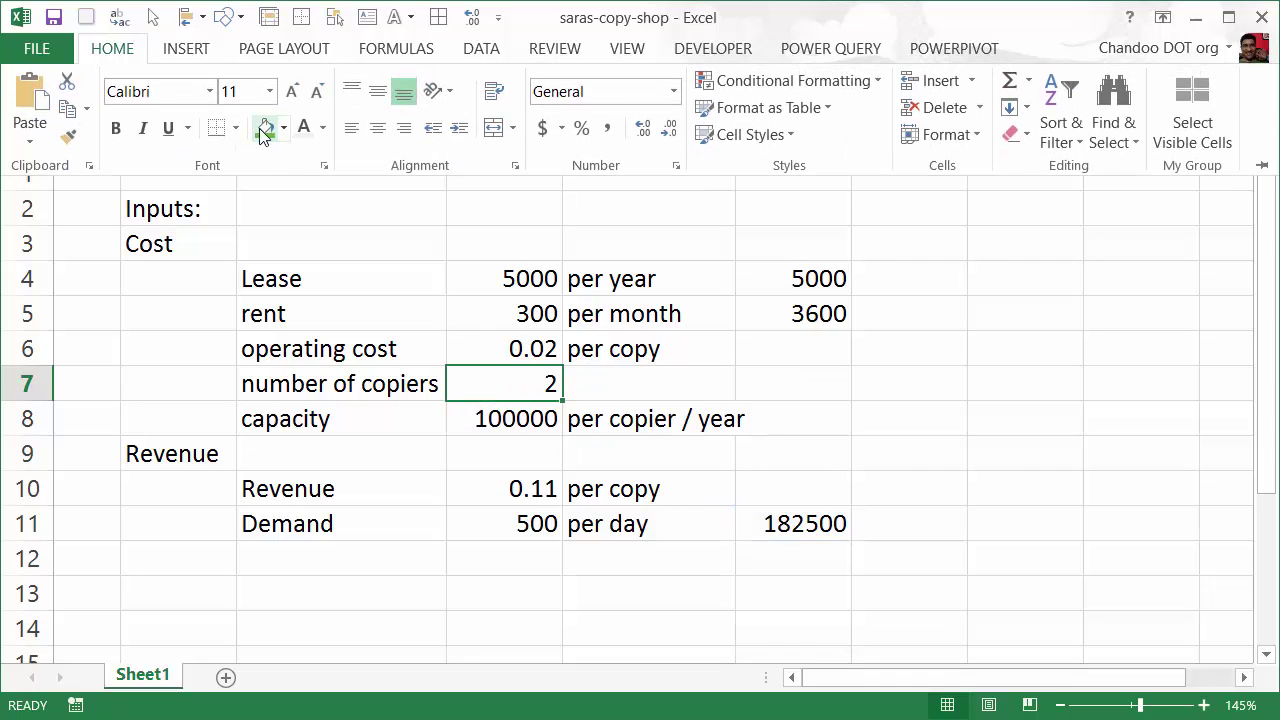
pyautogui.click(263, 130)
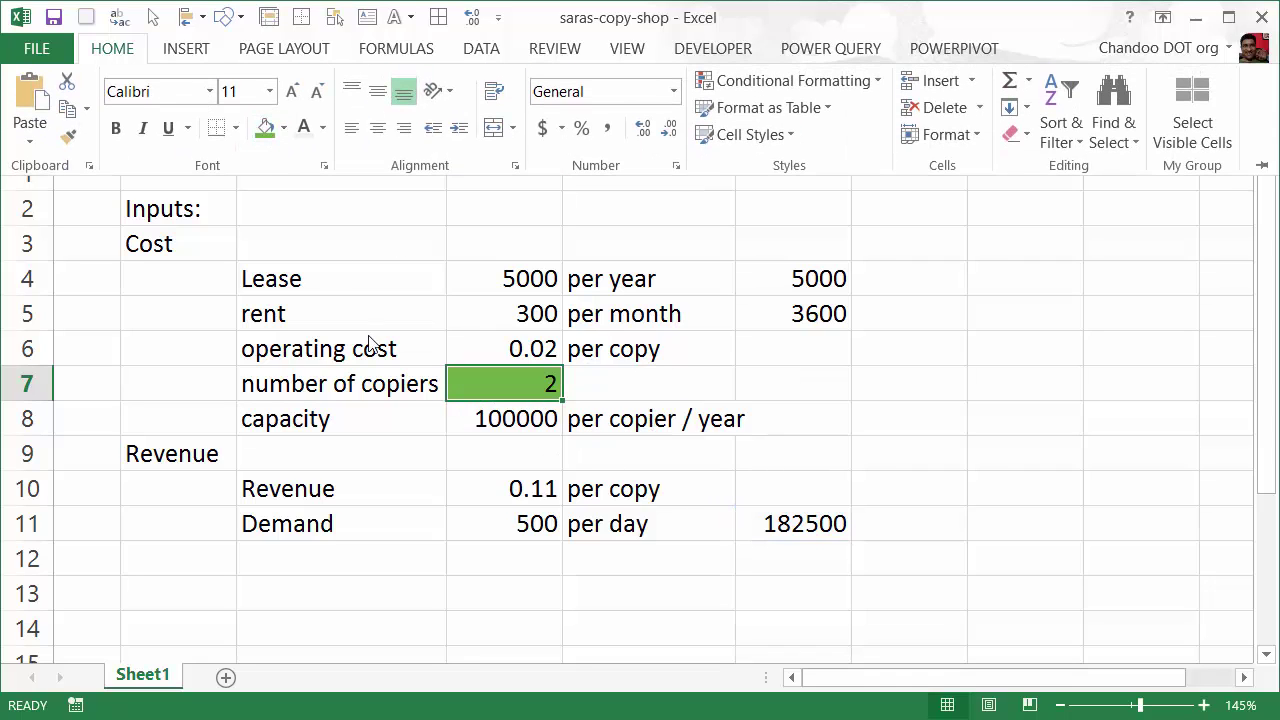
pyautogui.click(505, 525)
pyautogui.click(113, 50)
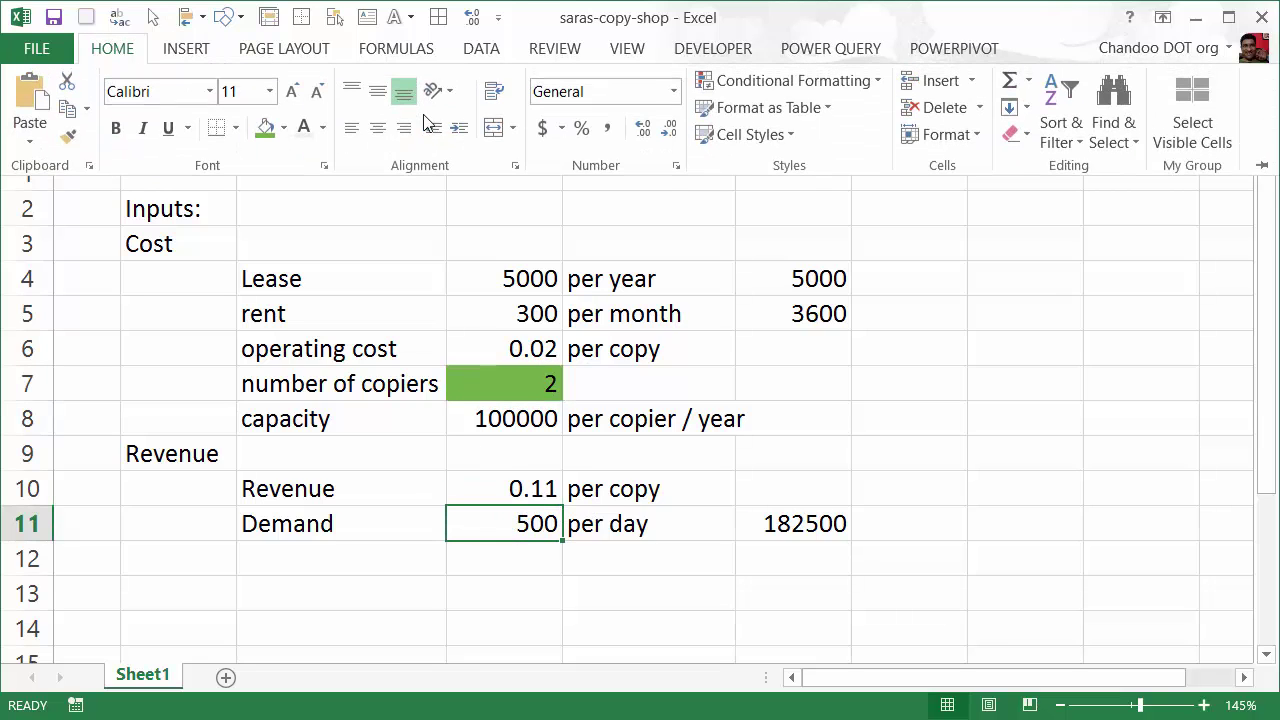
pyautogui.click(263, 130)
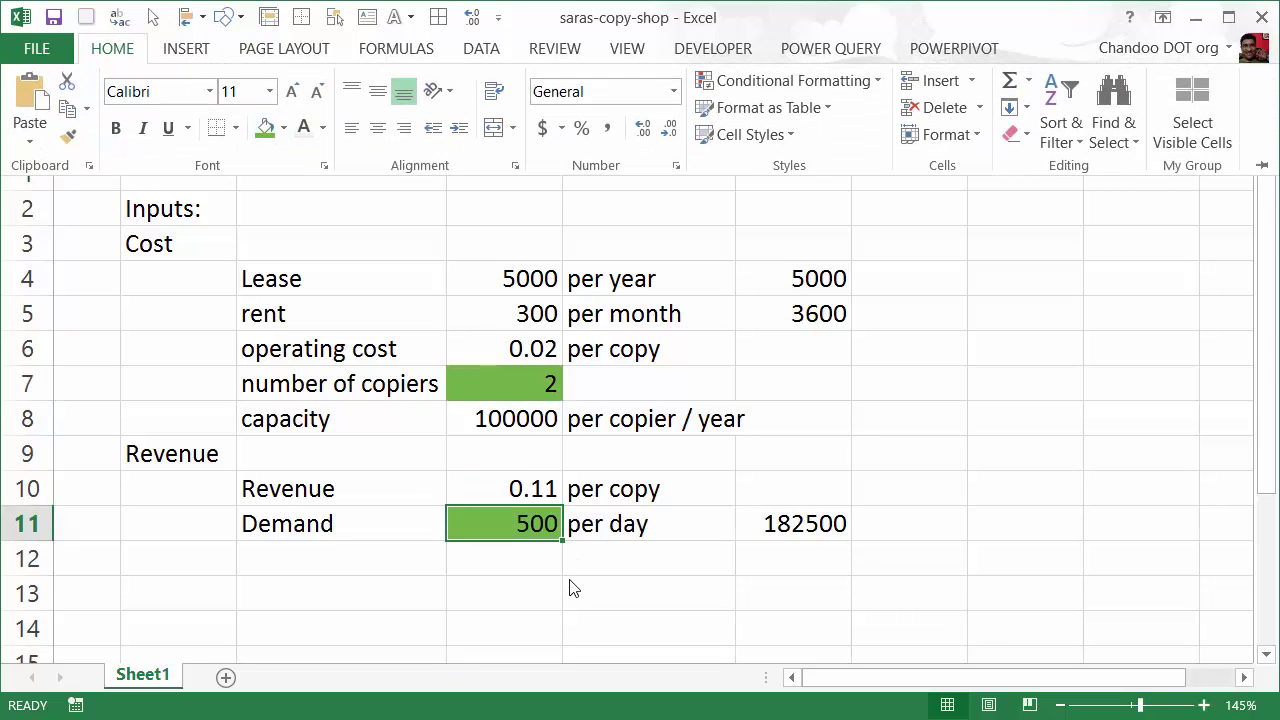
# Test the model by setting the daily demand in D11 to 1000 and checking the number of copiers in D7.
pyautogui.click(489, 382)
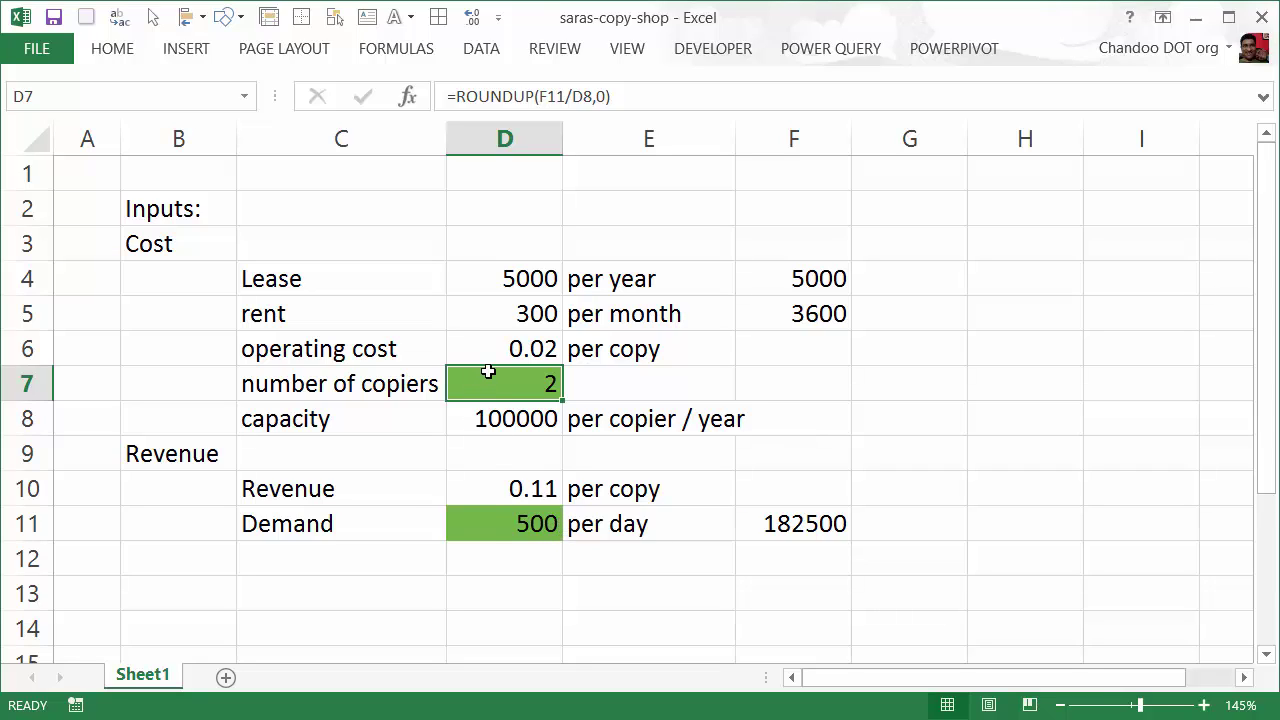
pyautogui.click(495, 522)
pyautogui.write('1')
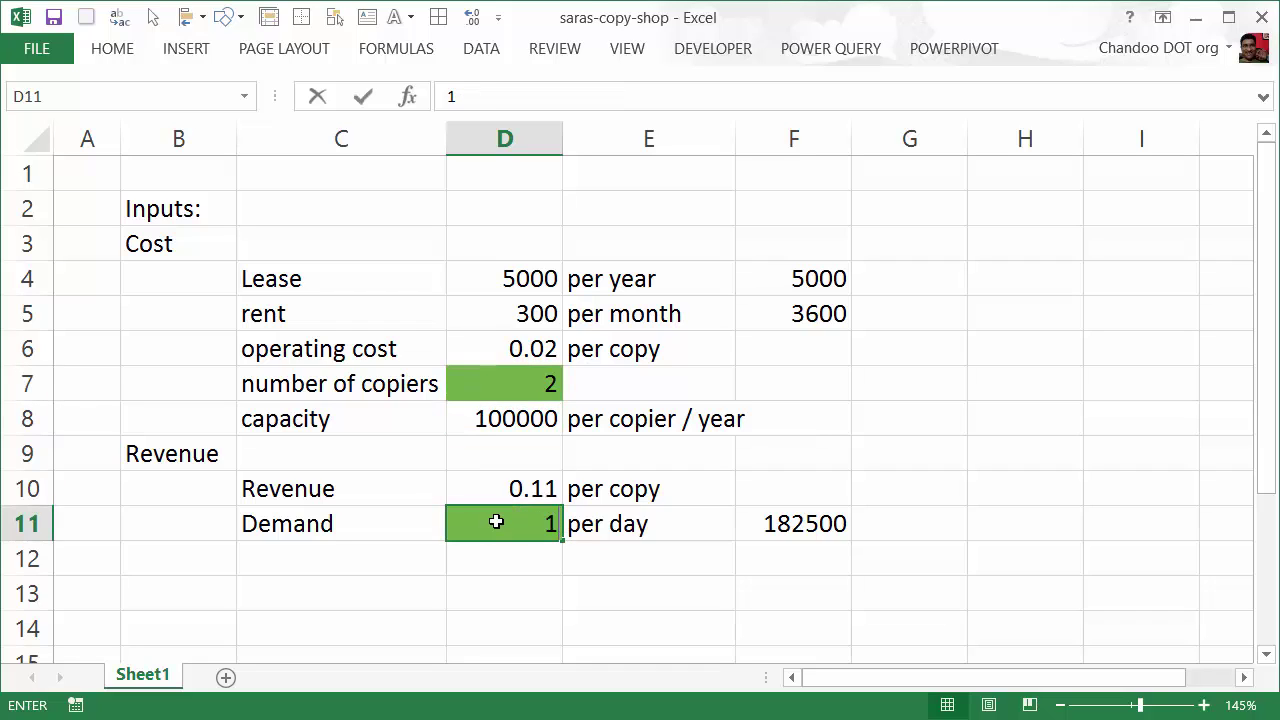
pyautogui.write('000')
pyautogui.press('Return')
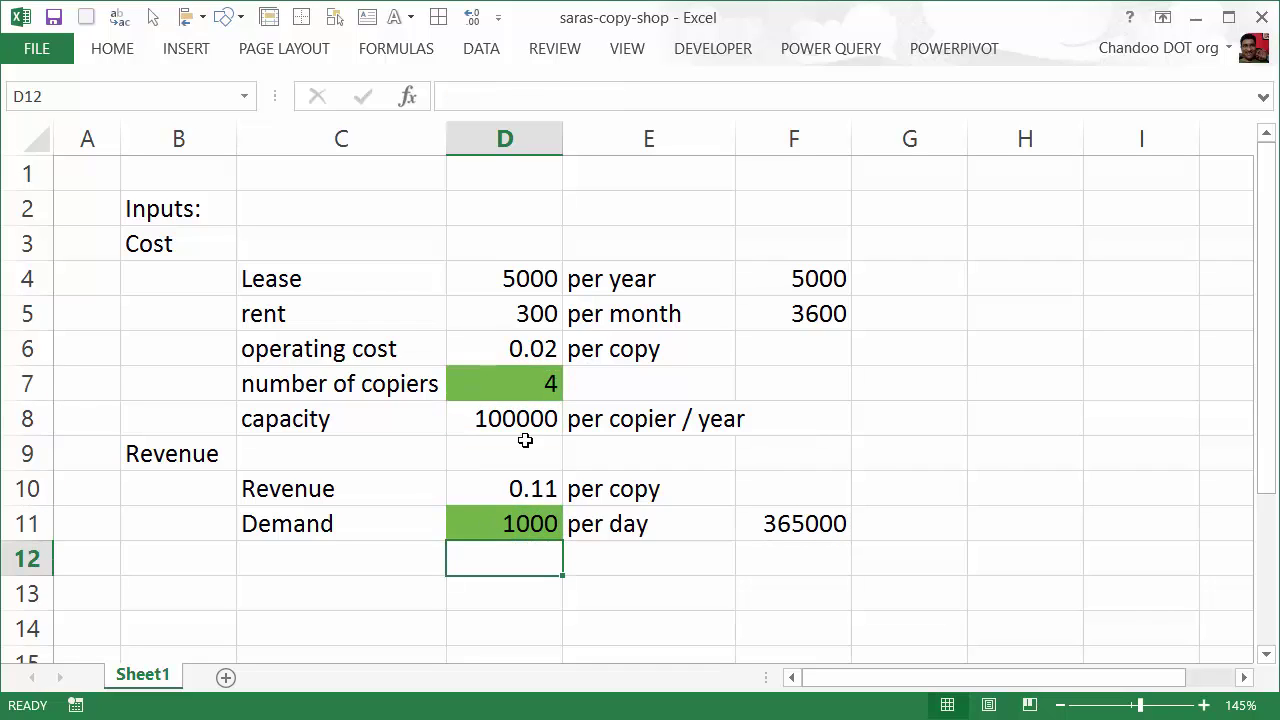
pyautogui.click(543, 388)
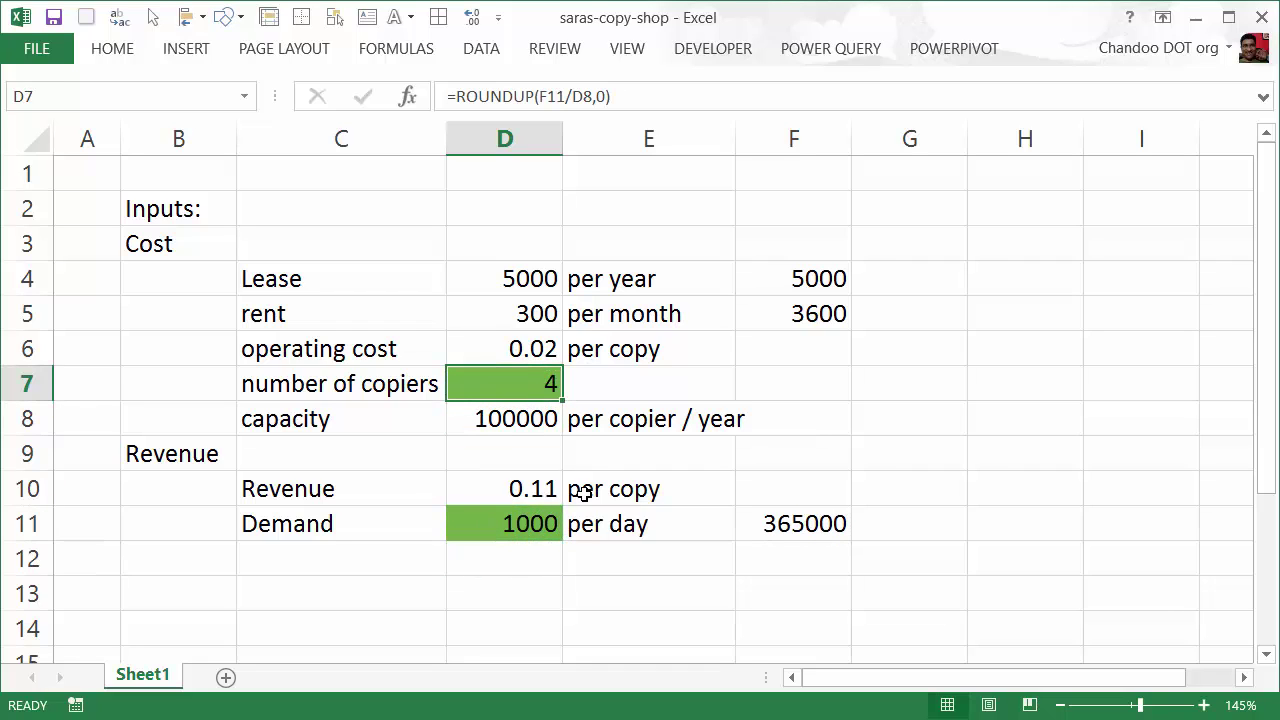
pyautogui.click(530, 540)
pyautogui.keyDown('ctrl'); pyautogui.click(536, 389); pyautogui.keyUp('ctrl')
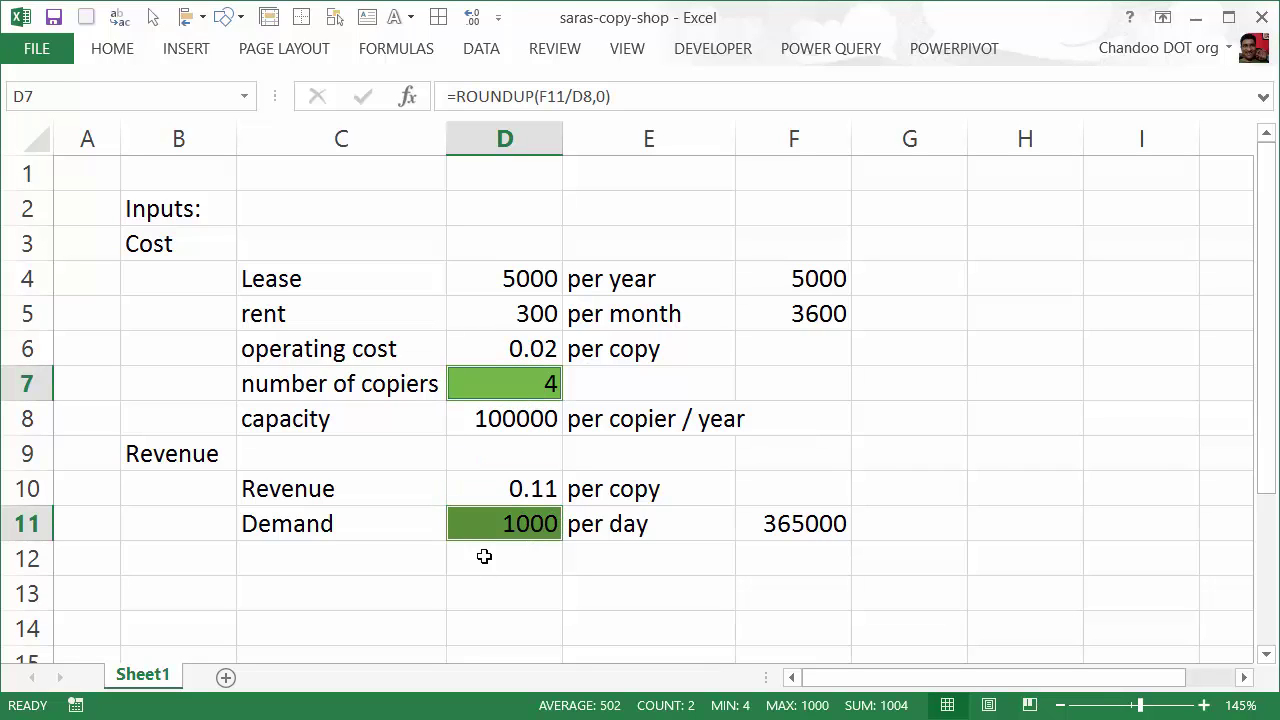
# Set the daily demand in D11 back to 500.
pyautogui.click(531, 529)
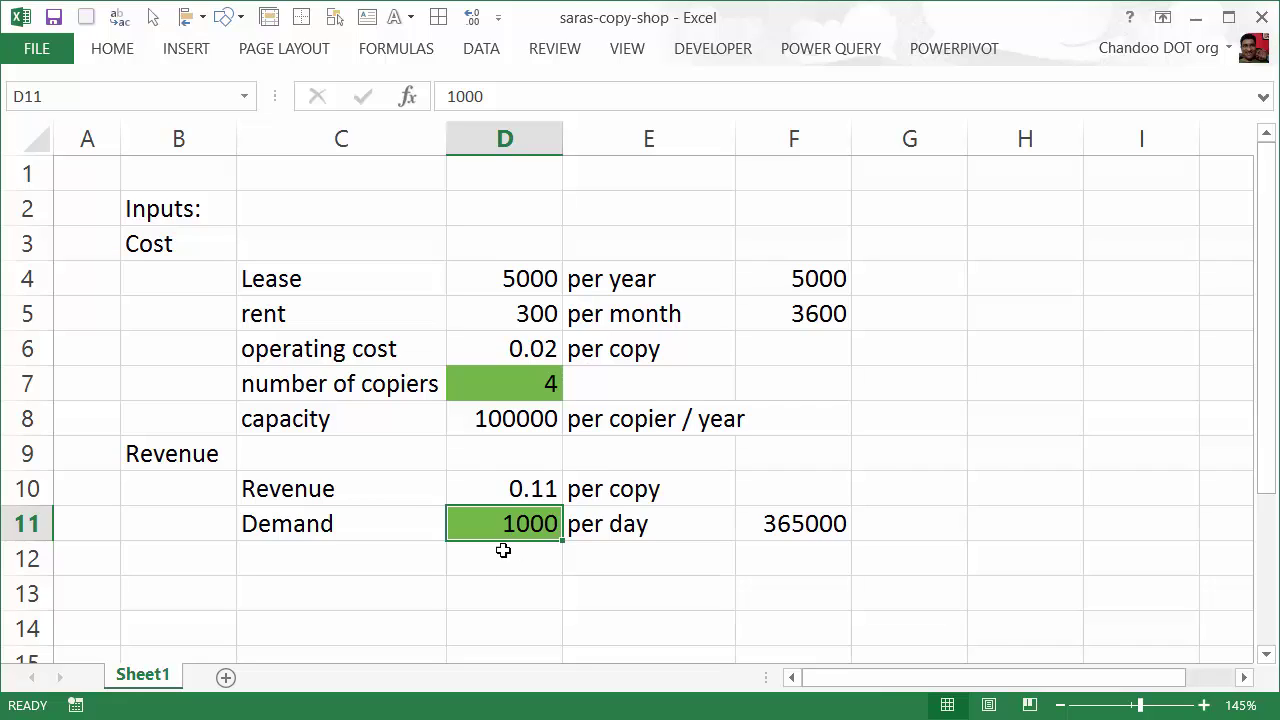
pyautogui.write('500')
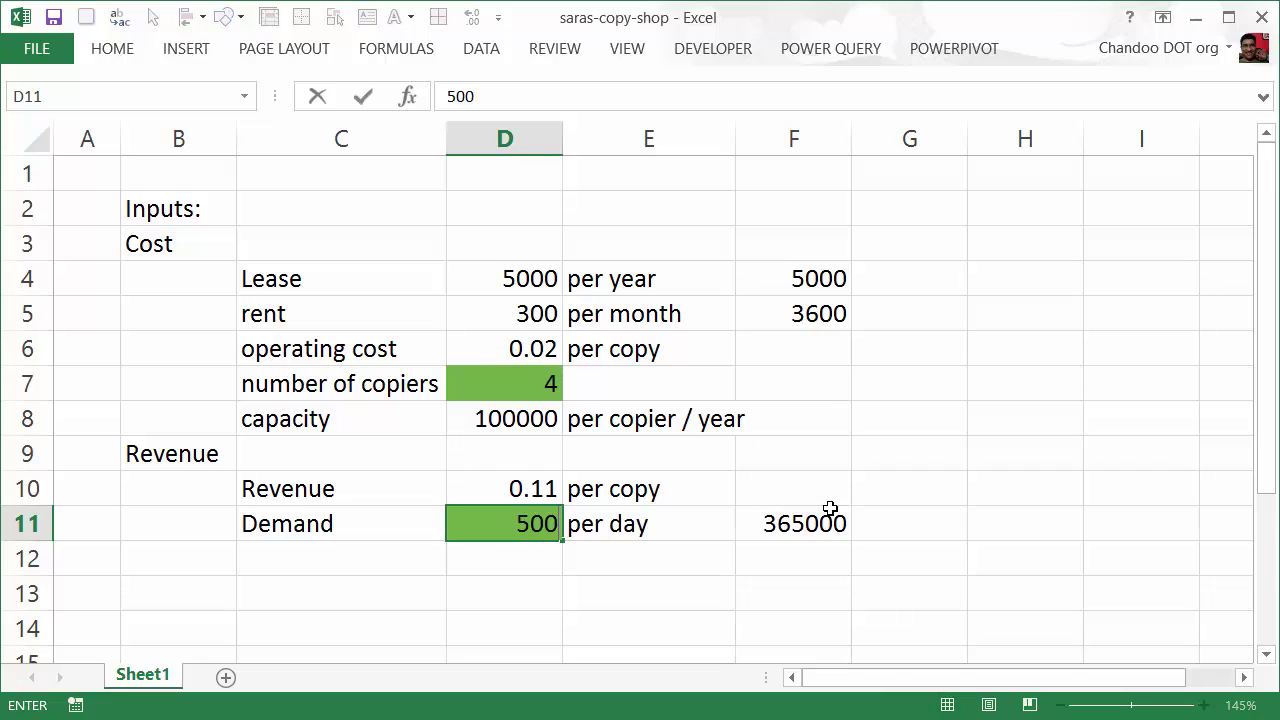
pyautogui.press('Return')
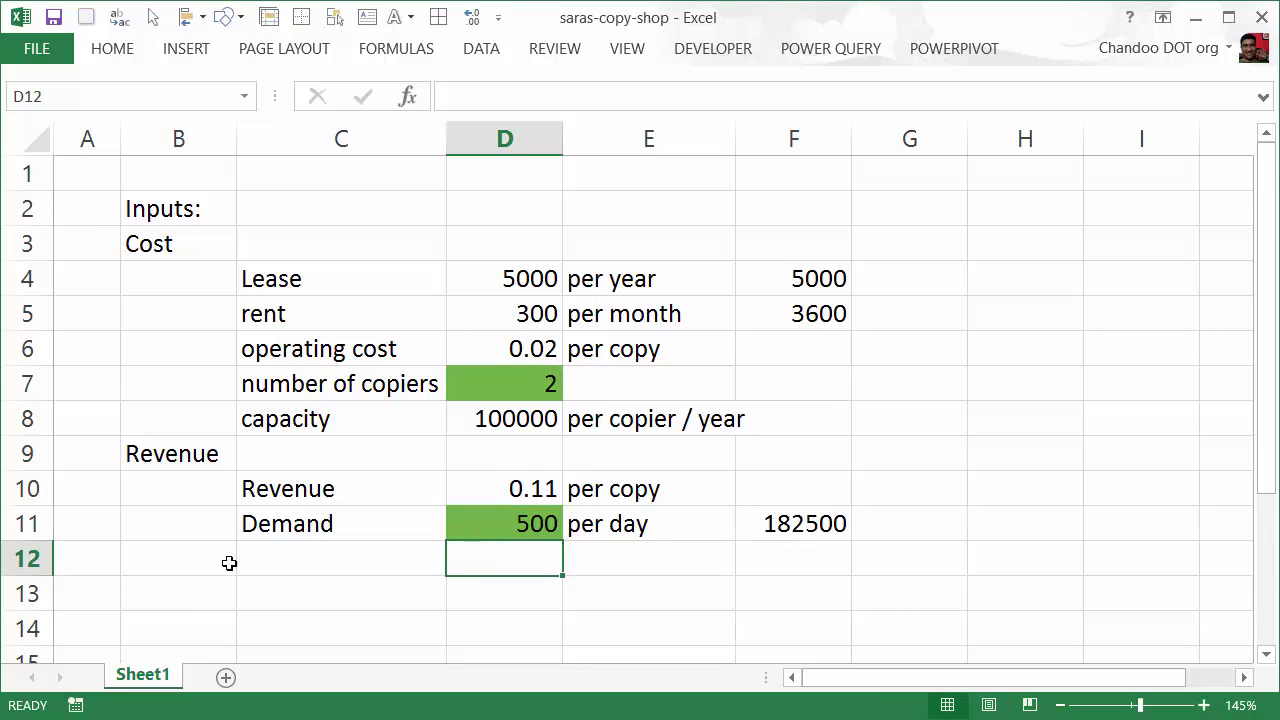
# Start a calculation section with the heading "Calculation" in B13 and "Costs" in B14.
pyautogui.click(195, 604)
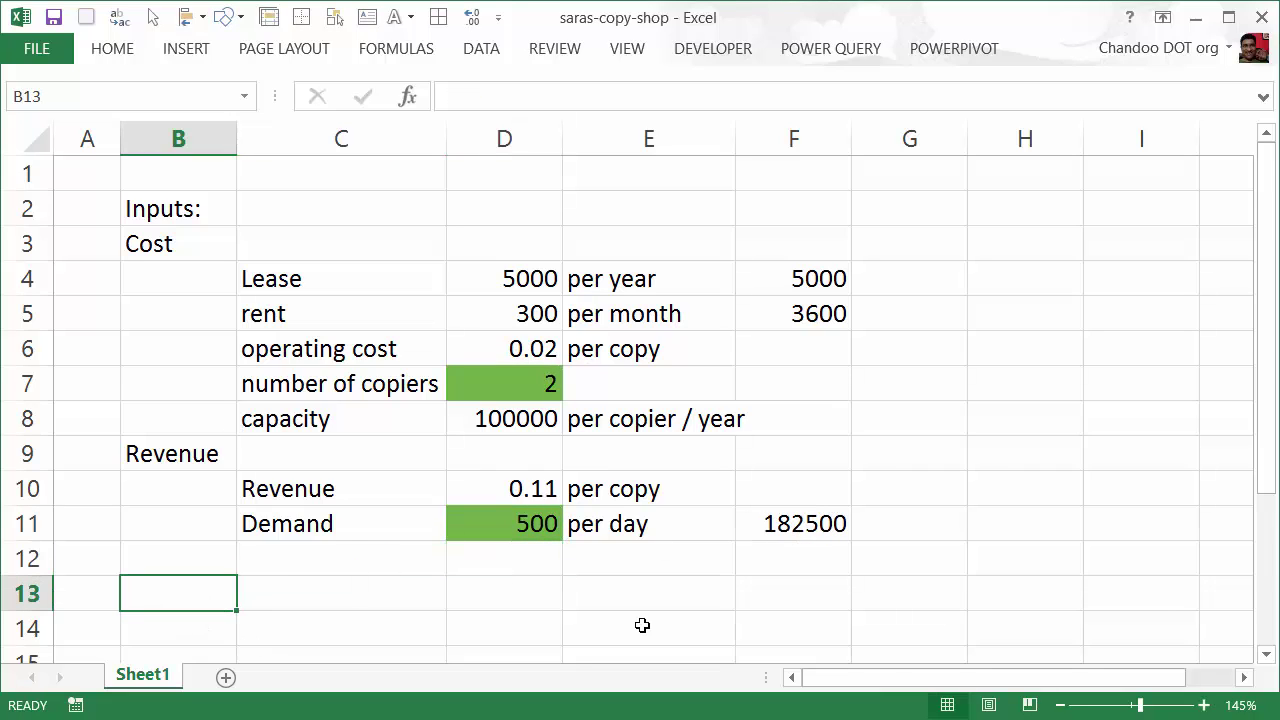
pyautogui.write('Calculatio')
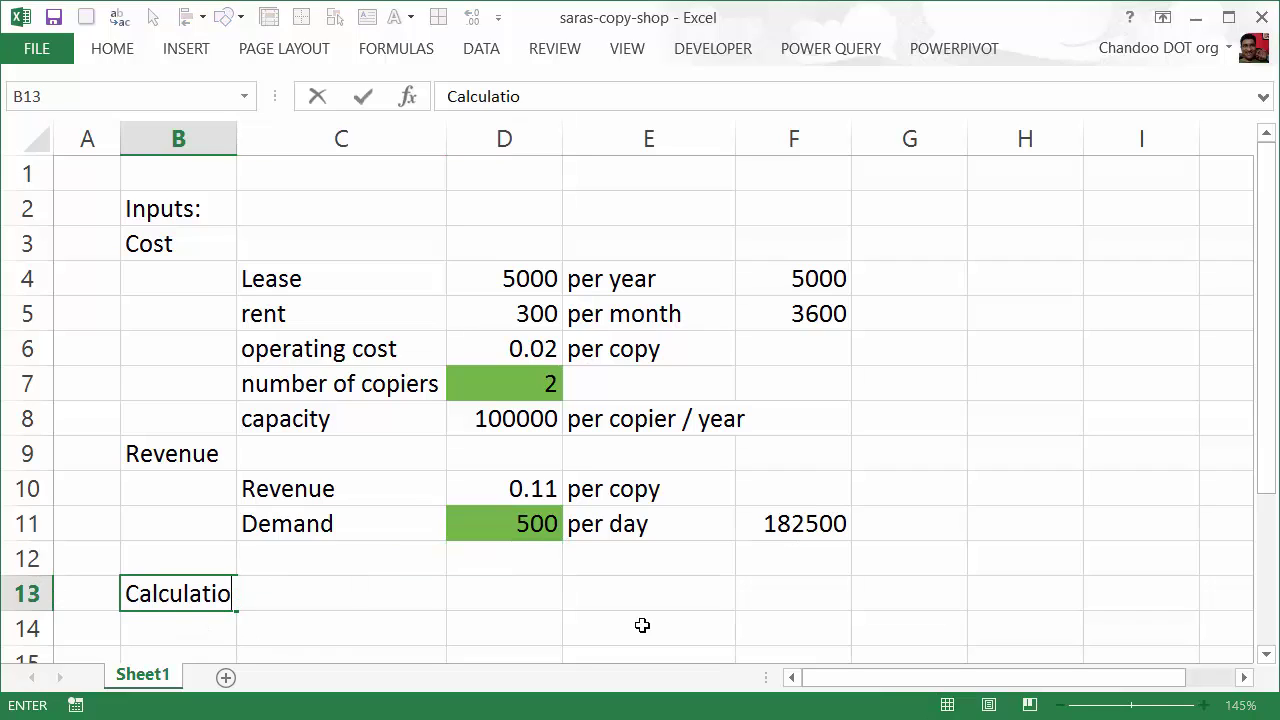
pyautogui.write('n')
pyautogui.press('Return')
pyautogui.write('Costs')
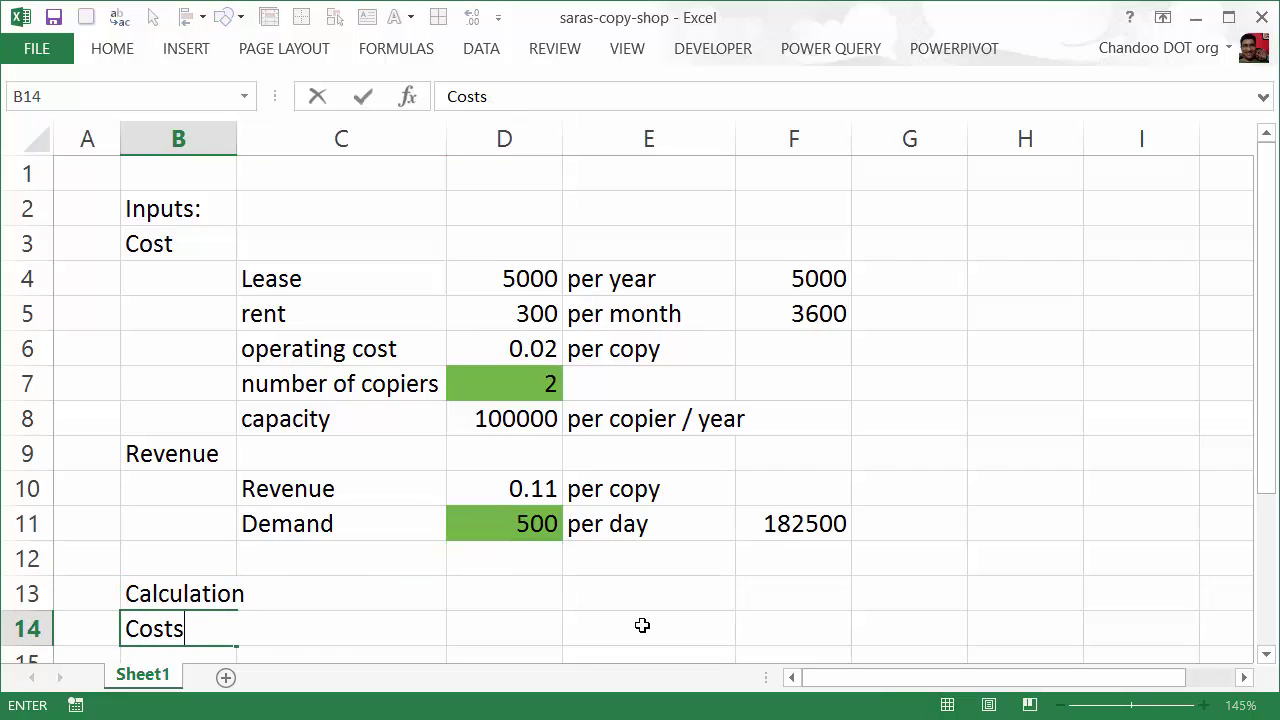
pyautogui.press('Tab')
pyautogui.press('Return')
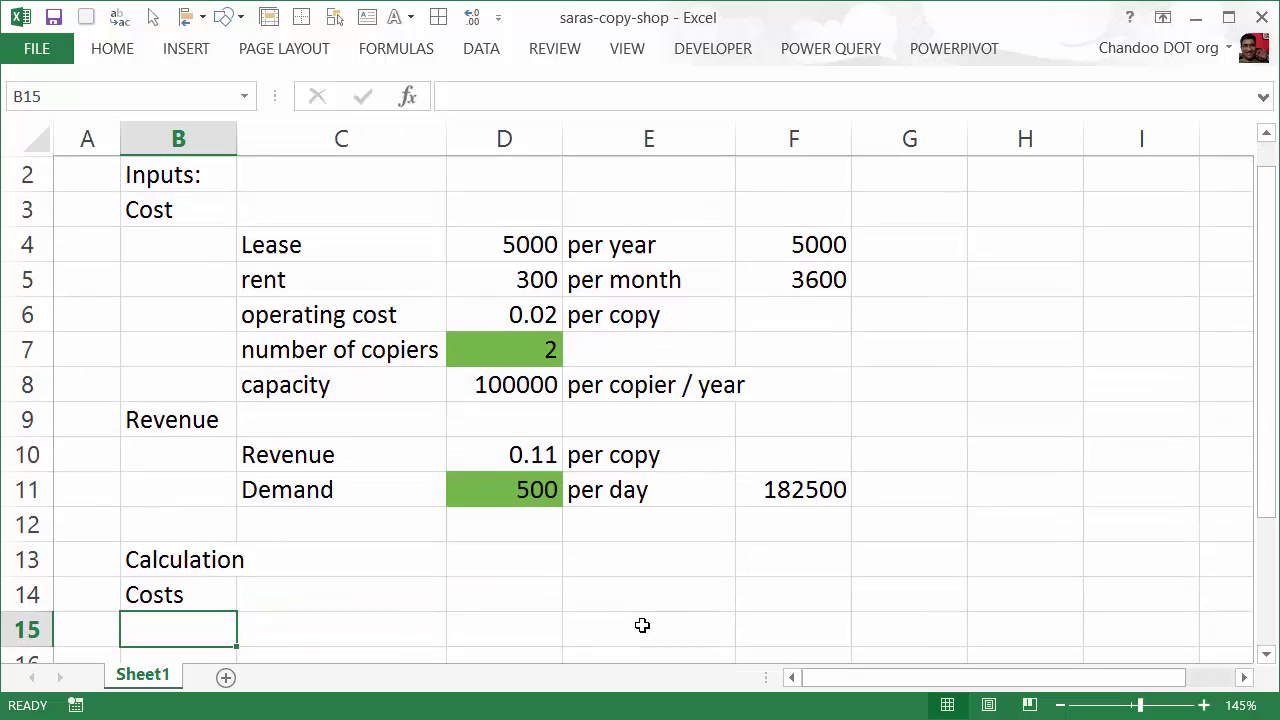
# Add a "Fixed" cost row in C15 and calculate the yearly lease for all copiers in D15 with =F4*D7.
pyautogui.press('Right')
pyautogui.write('Fixed')
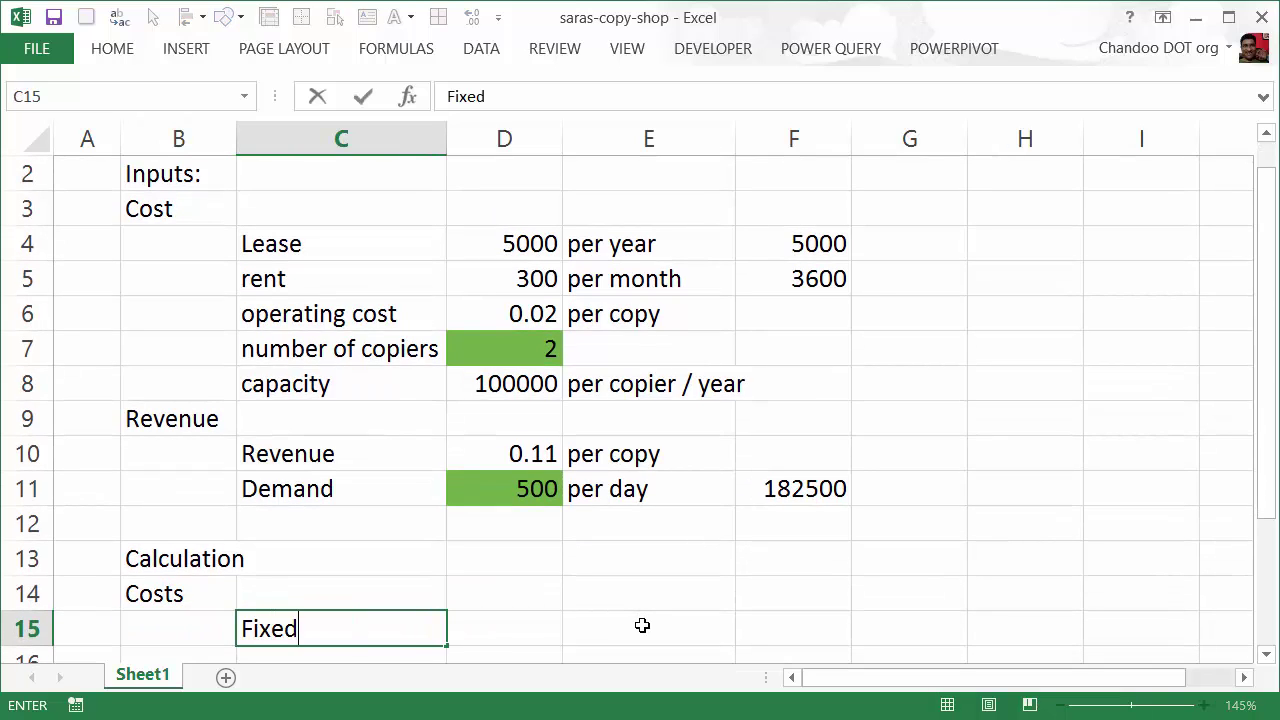
pyautogui.press('Tab')
pyautogui.write('=')
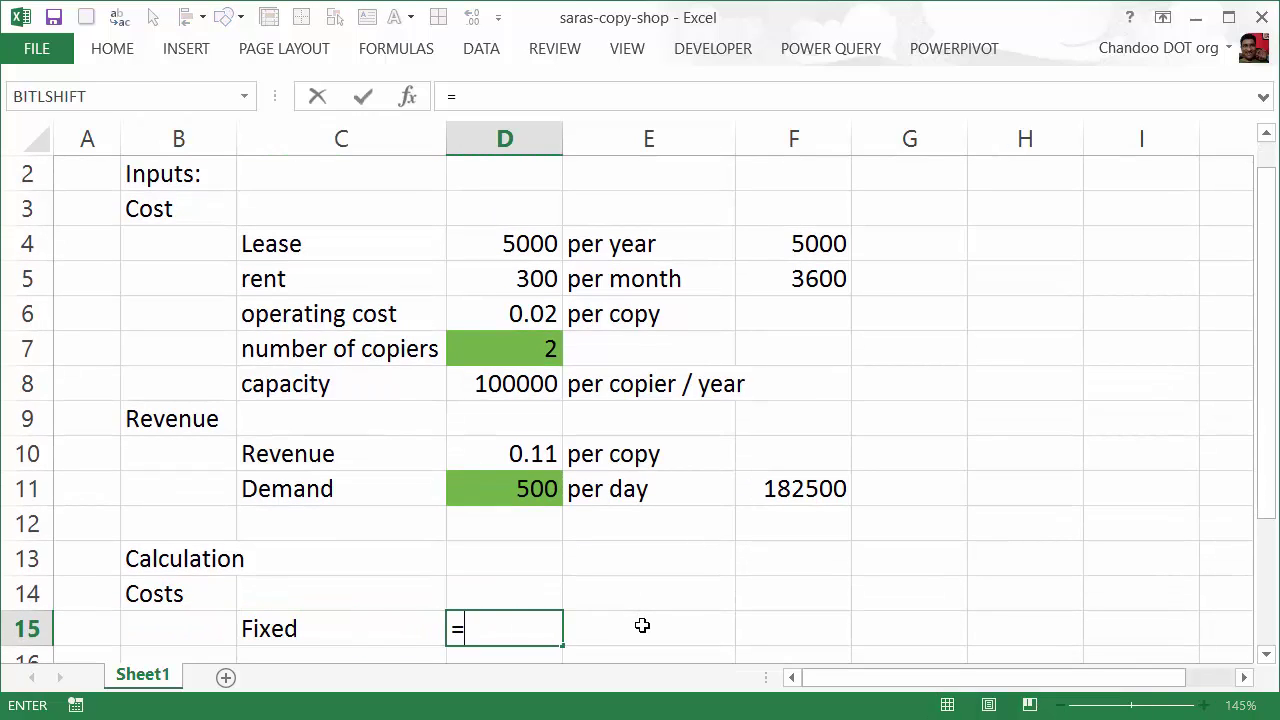
pyautogui.click(815, 246)
pyautogui.write('*')
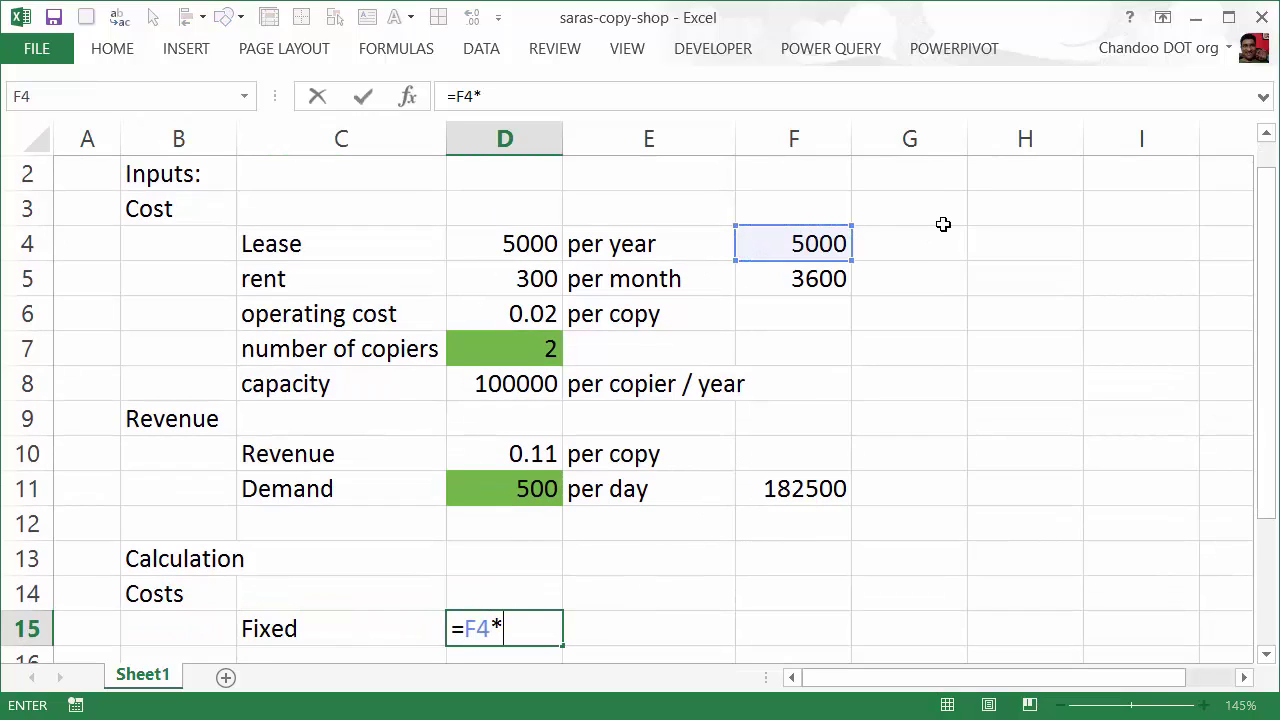
pyautogui.click(536, 370)
pyautogui.click(536, 352)
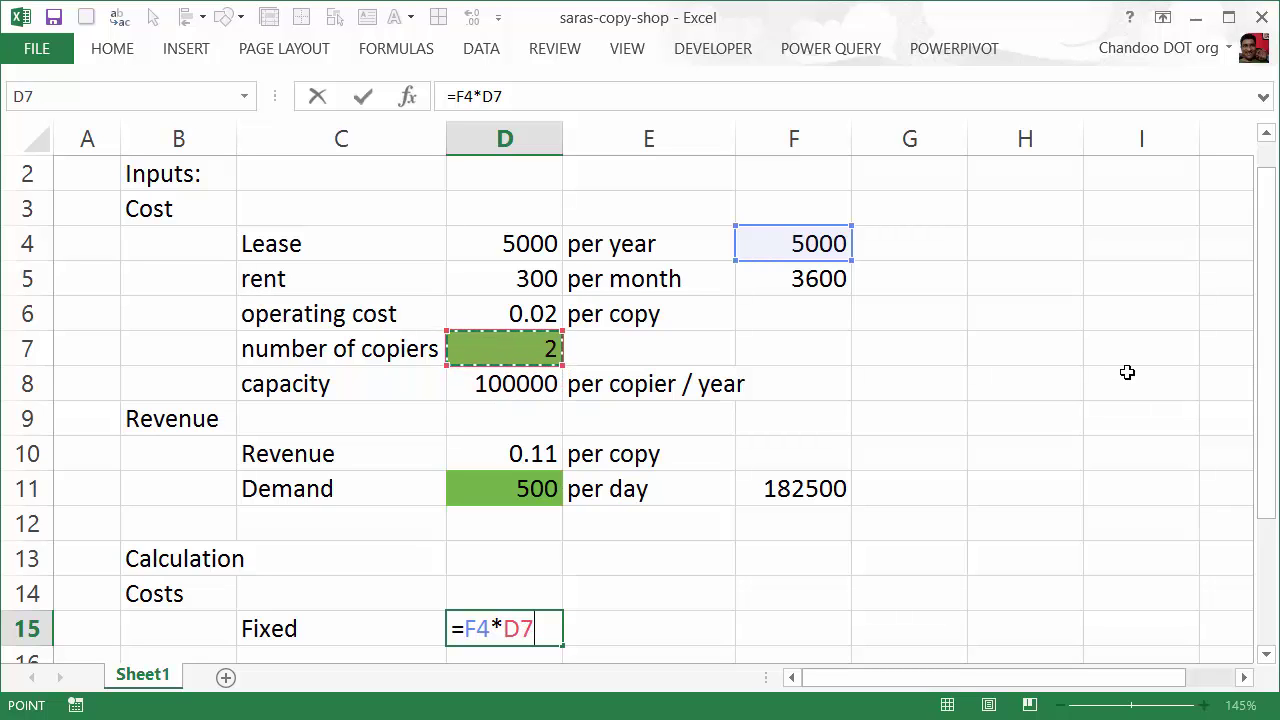
pyautogui.press('Return')
# Relabel C15 as "Lease" and add the cost labels "Rent" in C16 and "Operating" in C17.
pyautogui.press('Up')
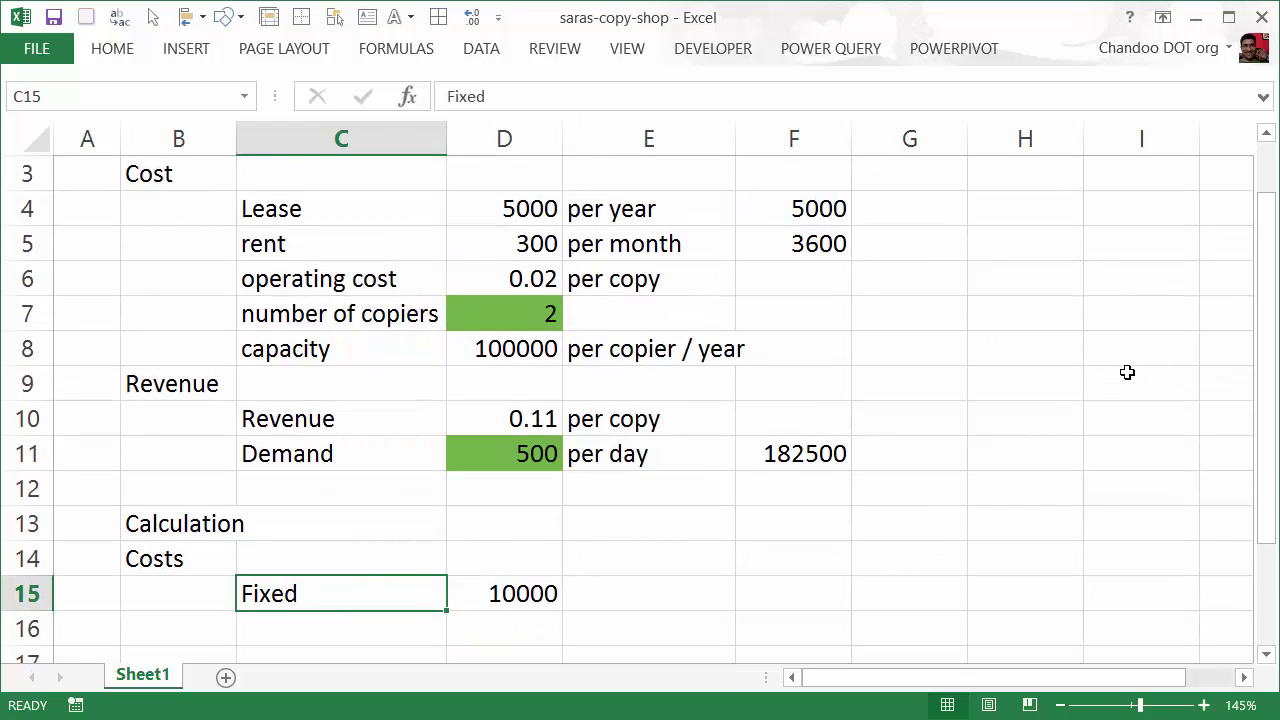
pyautogui.write('Lears')
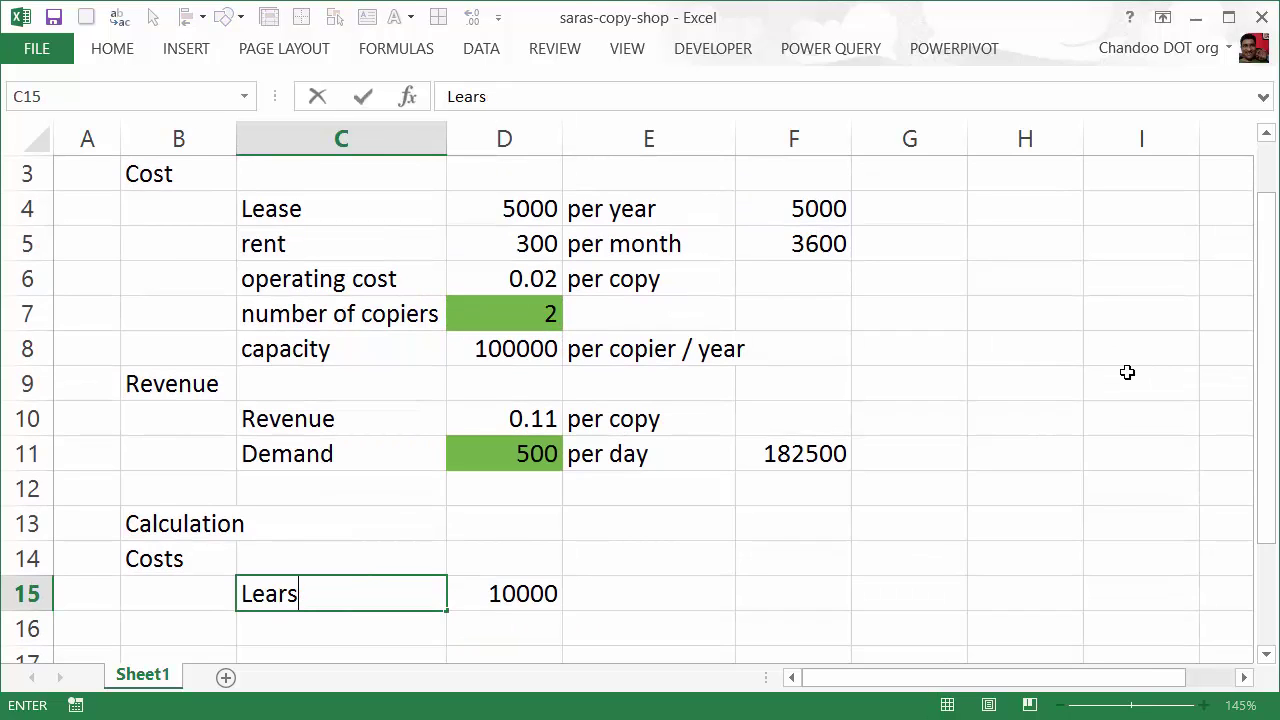
pyautogui.press('BackSpace')
pyautogui.press('BackSpace')
pyautogui.write('se')
pyautogui.press('Return')
pyautogui.write('Rent')
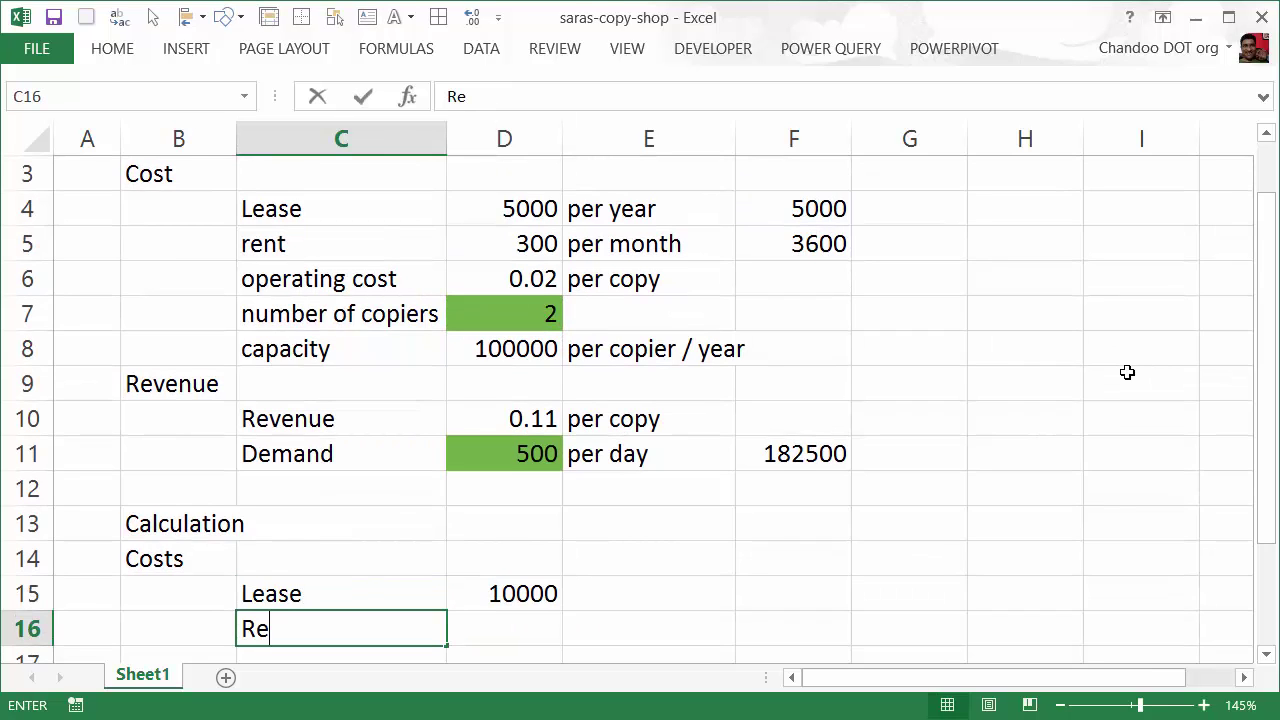
pyautogui.press('Return')
pyautogui.write('Operating')
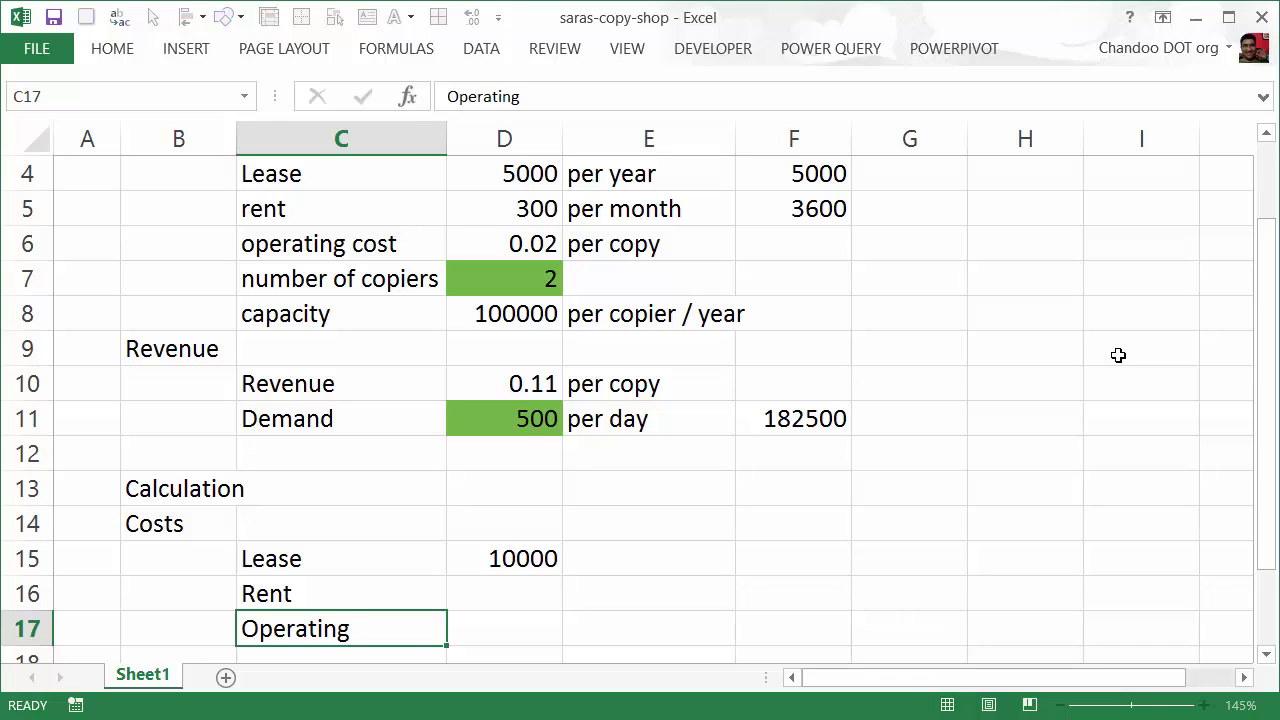
# Link the Rent cost in D16 to the annual rent with the formula =F5.
pyautogui.press('Right')
pyautogui.press('Up')
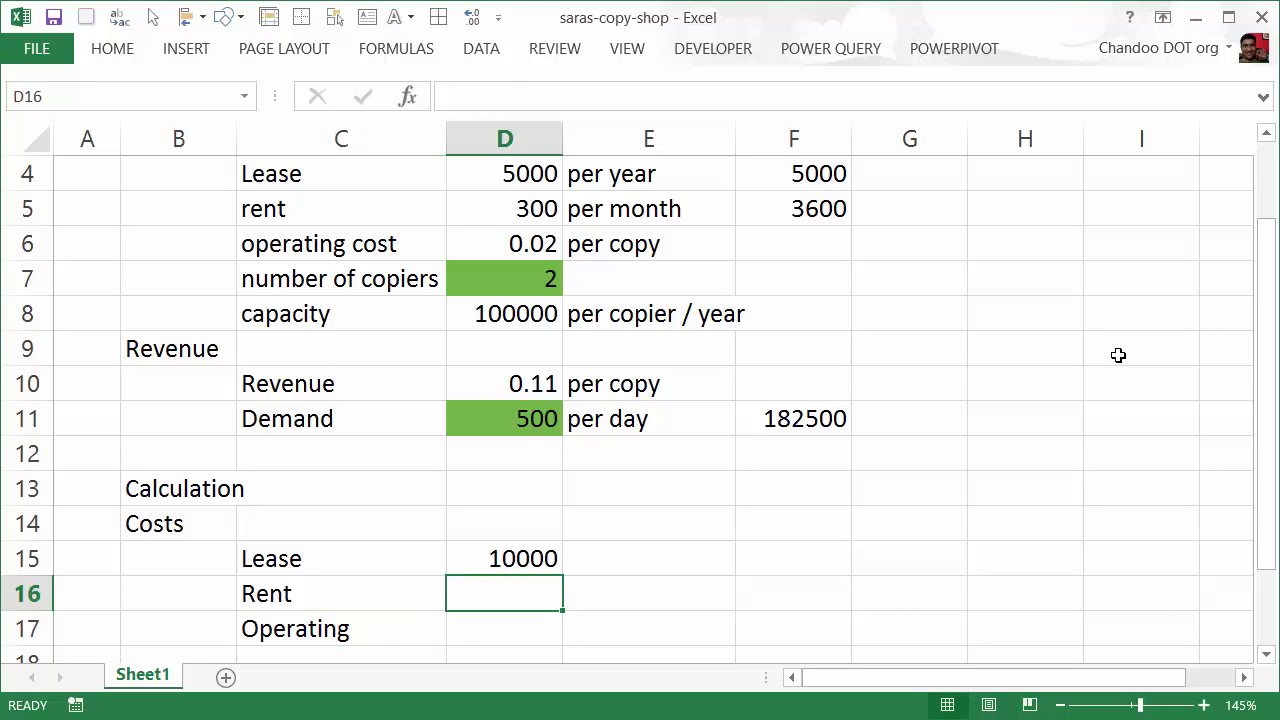
pyautogui.write('=')
pyautogui.click(818, 209)
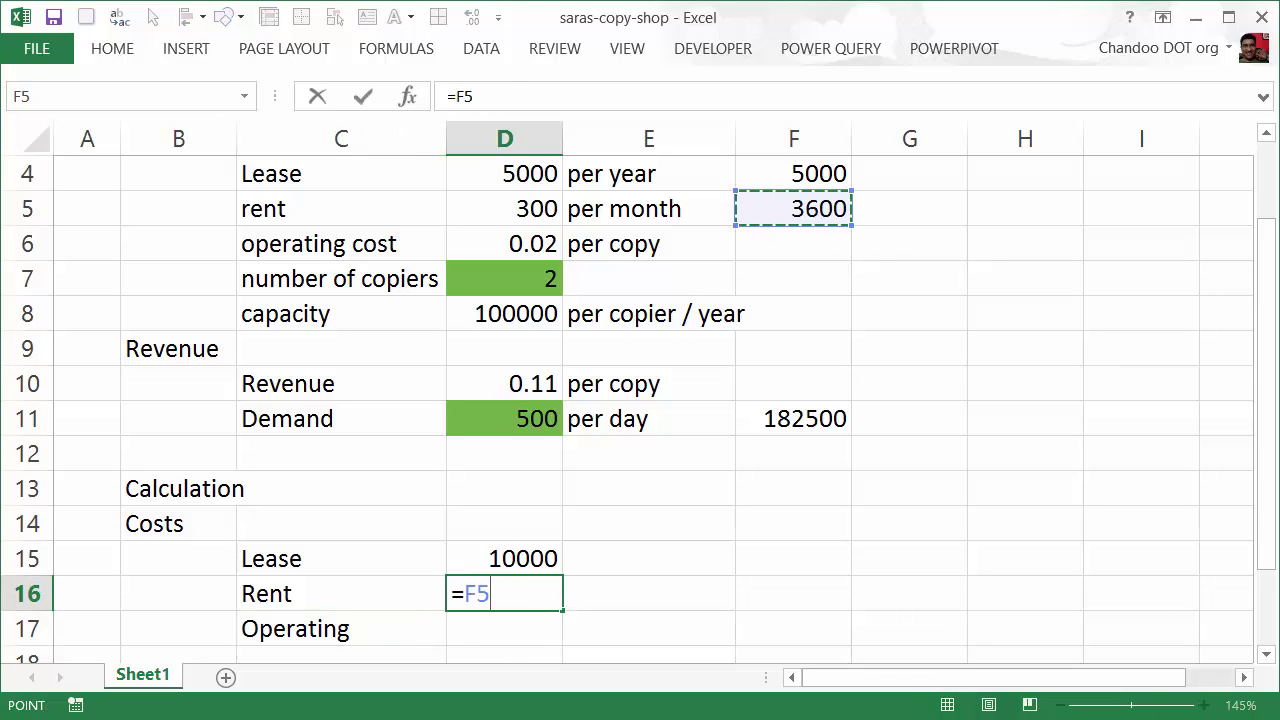
pyautogui.press('Return')
# Calculate the yearly operating cost in D17 with =D6*F11 and check which cells the formula references.
pyautogui.write('=')
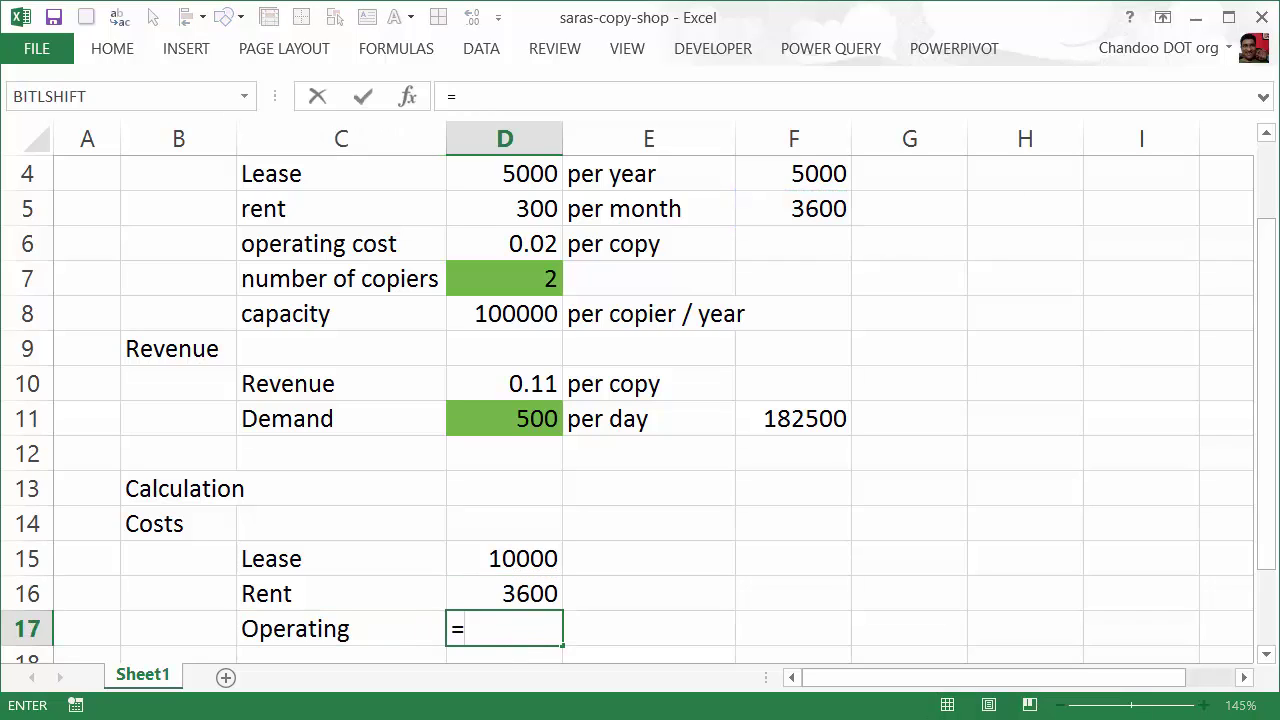
pyautogui.click(552, 244)
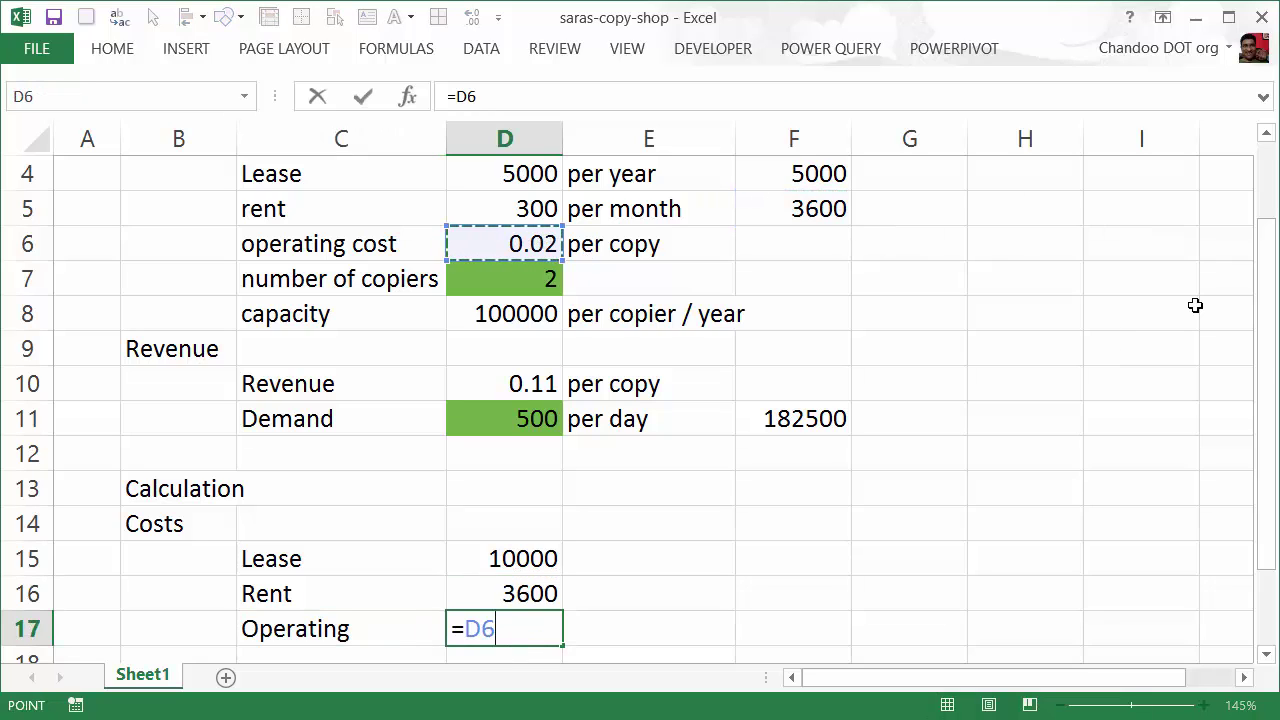
pyautogui.write('*')
pyautogui.click(793, 427)
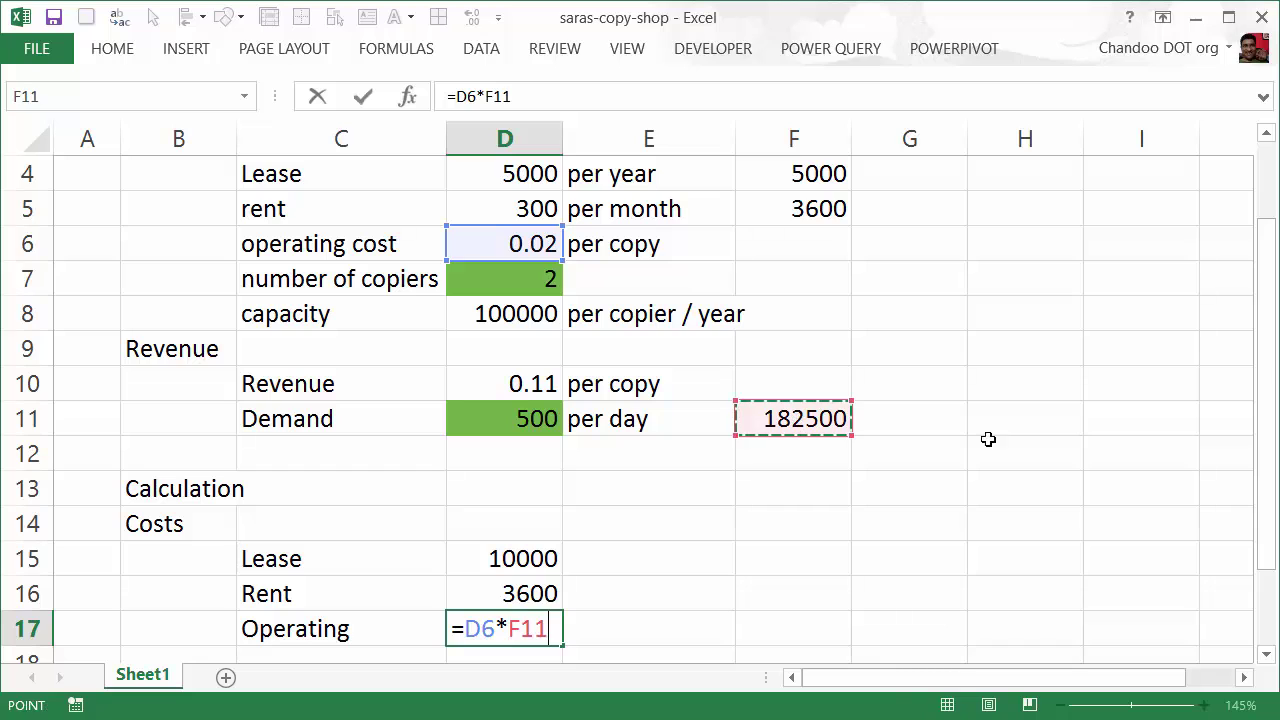
pyautogui.press('Return')
pyautogui.press('Up')
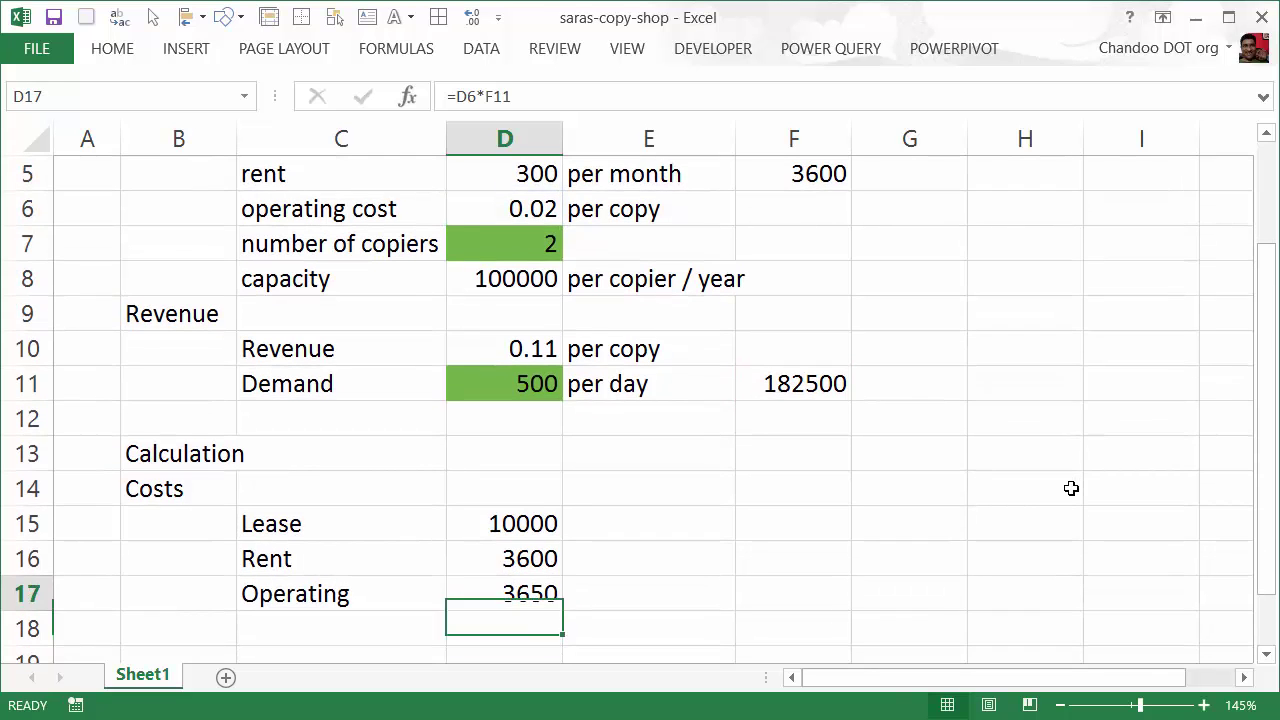
pyautogui.press('F2')
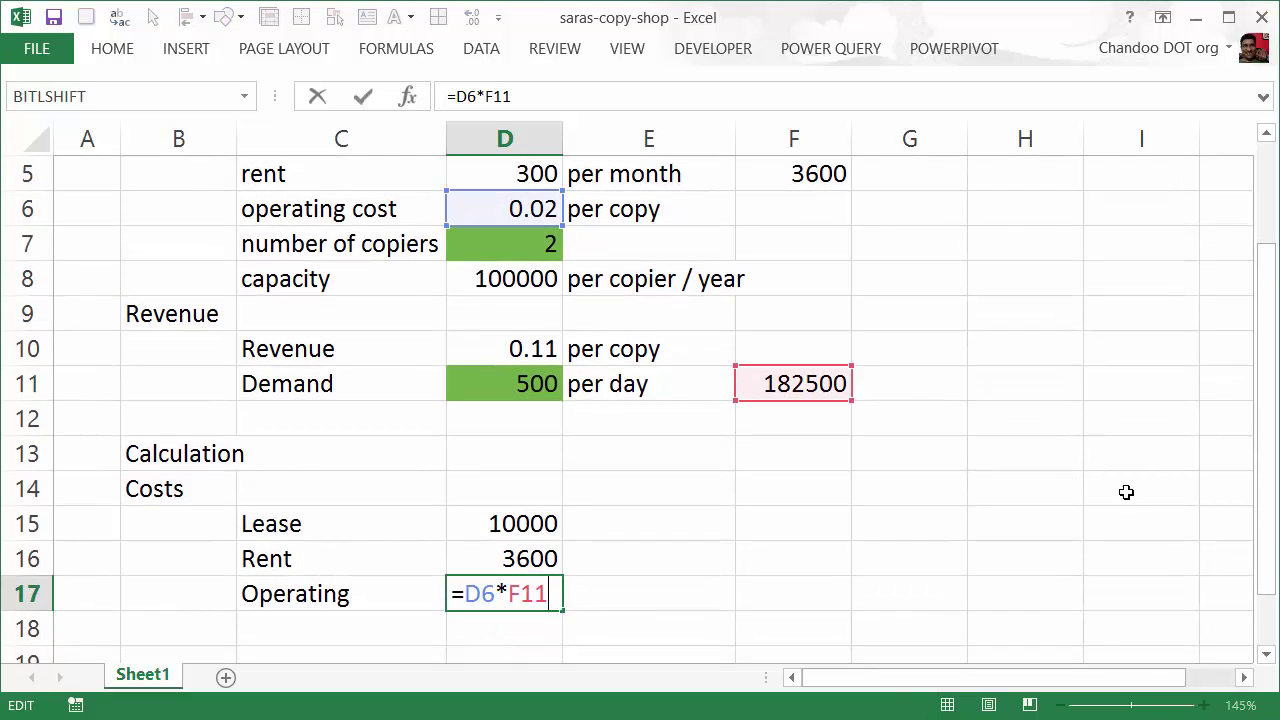
pyautogui.scroll(2, 498, 352)
pyautogui.scroll(-3, 498, 352)
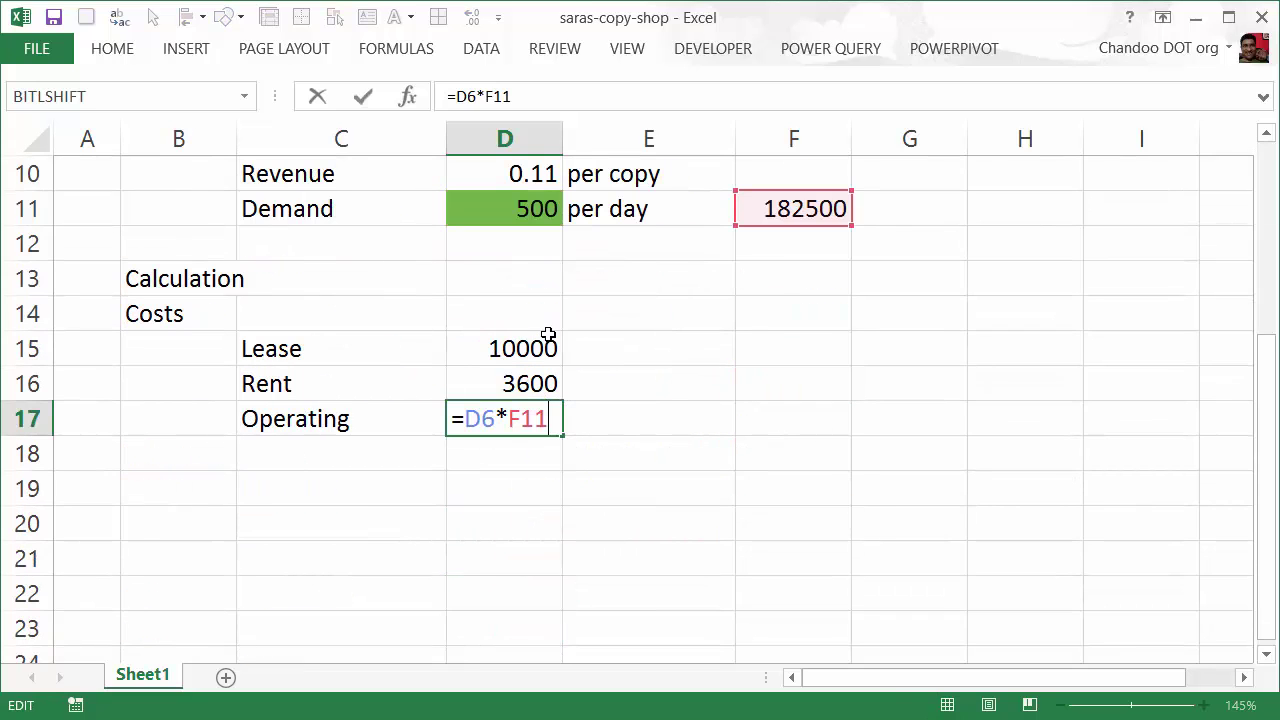
pyautogui.press('Escape')
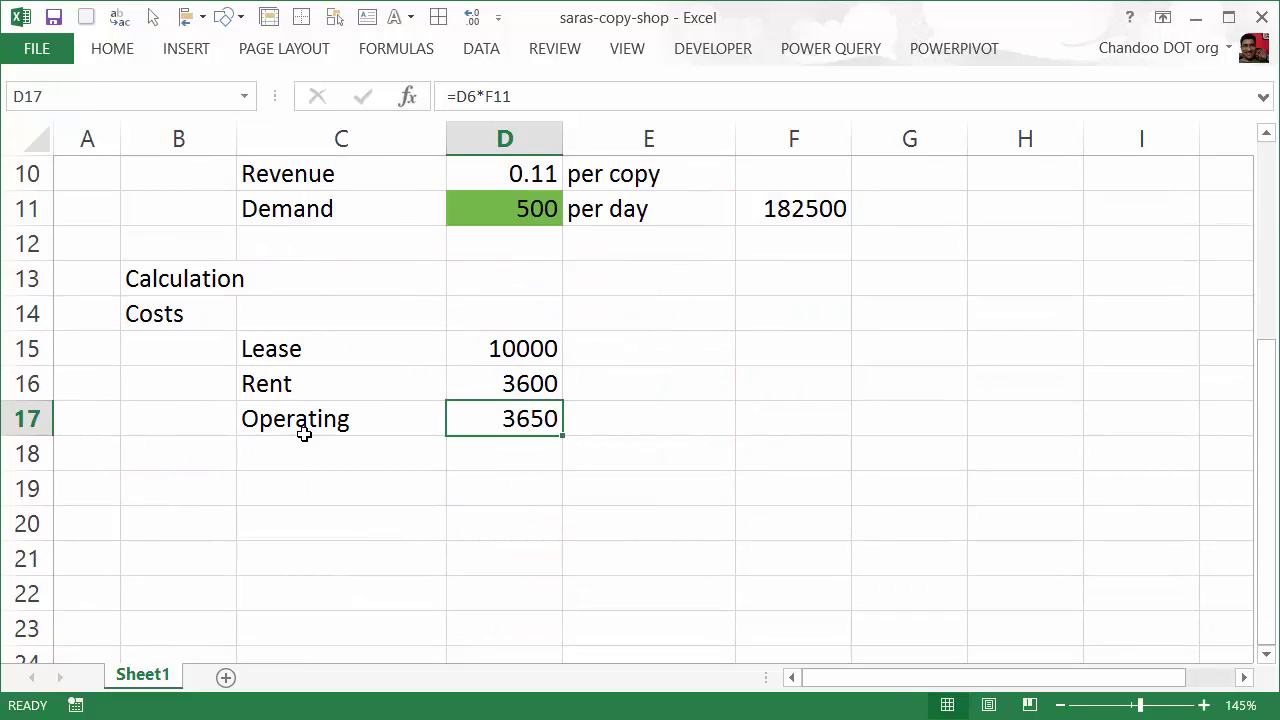
# Label C18, below the cost items, as "TOTAL".
pyautogui.click(266, 457)
pyautogui.press('Left')
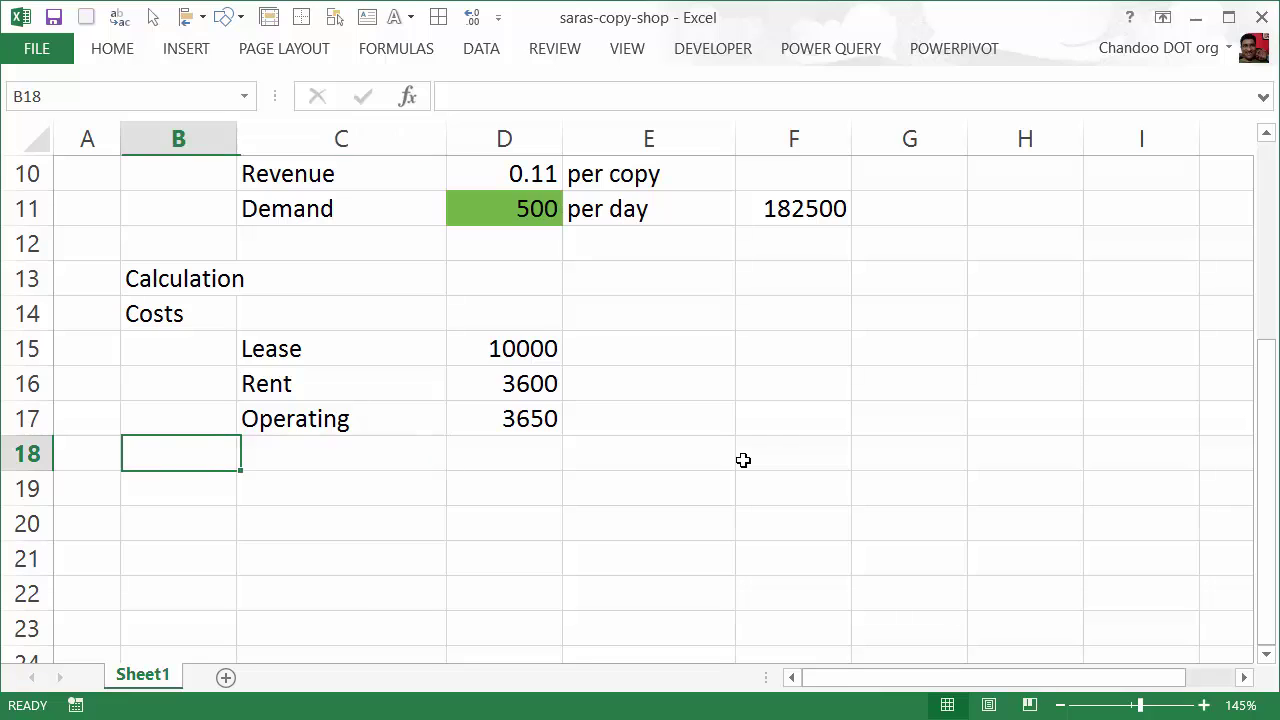
pyautogui.press('Right')
pyautogui.write('TOTAL')
pyautogui.hotkey('ctrl', 'Return')
# Sum the lease, rent and operating costs in D18 with =SUM(D15:D17).
pyautogui.press('Right')
pyautogui.write('=')
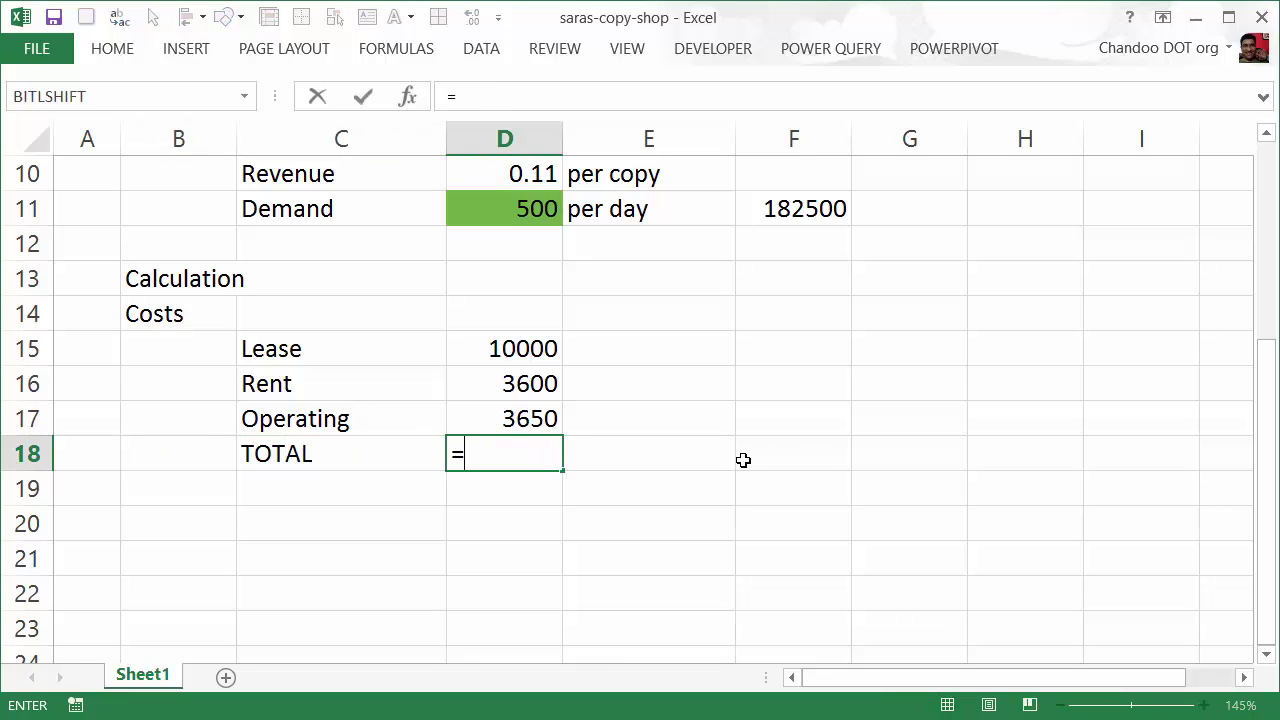
pyautogui.press('Up')
pyautogui.press('Down')
pyautogui.press('BackSpace')
pyautogui.press('BackSpace')
pyautogui.press('BackSpace')
pyautogui.write('sum(')
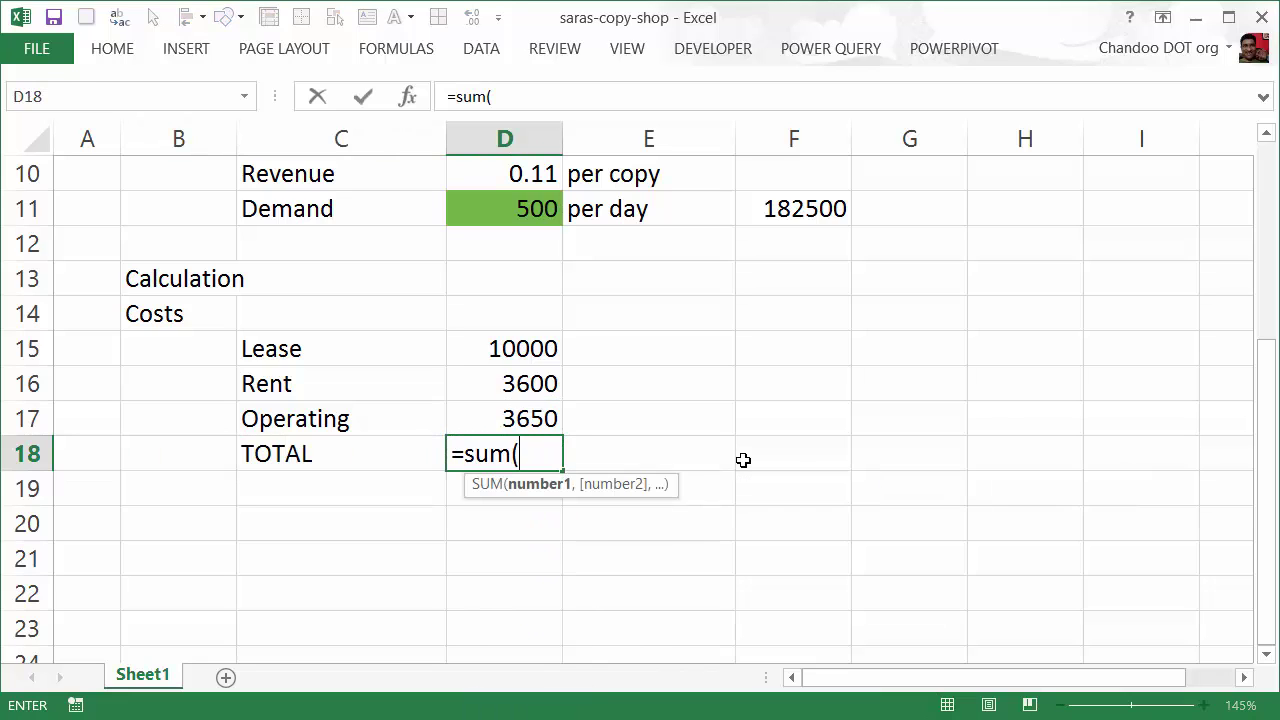
pyautogui.press('Up')
pyautogui.hotkey('shift', 'Up')
pyautogui.hotkey('shift', 'Up')
pyautogui.write(')')
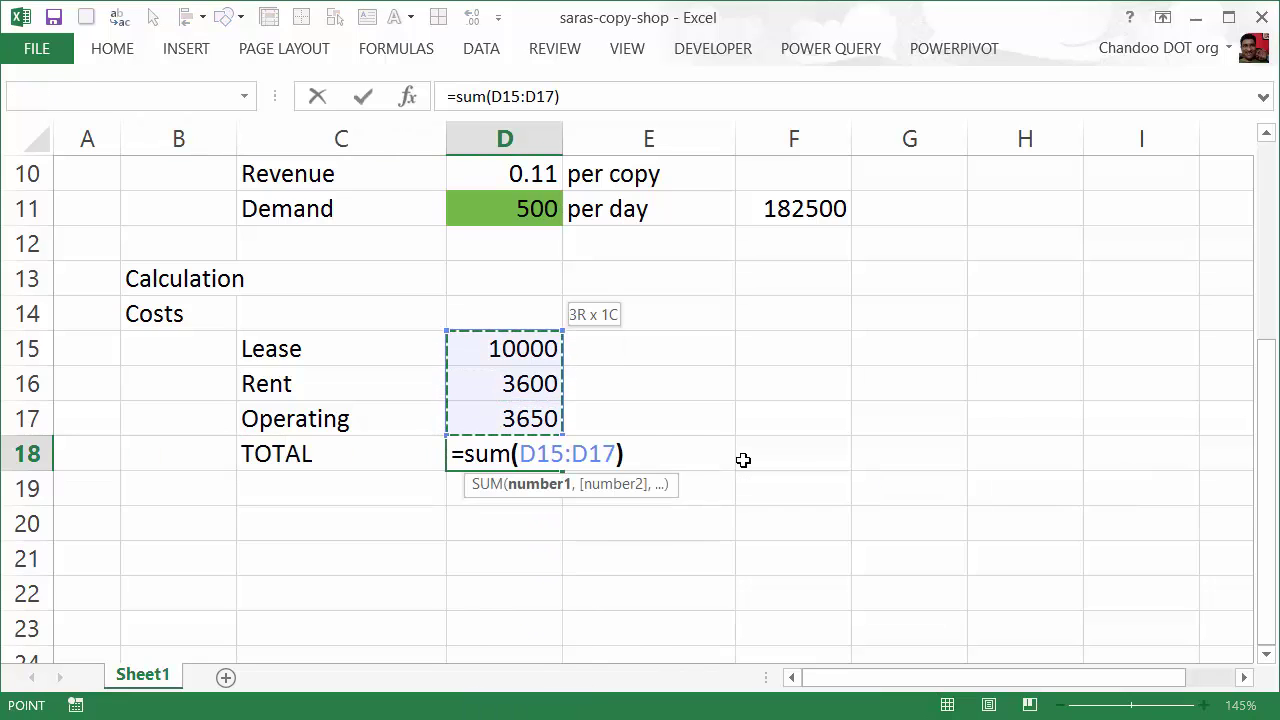
pyautogui.press('Return')
# Start a revenue calculation row with "Revenue" in B20 and "copies" in C20.
pyautogui.press('Down')
pyautogui.press('Left')
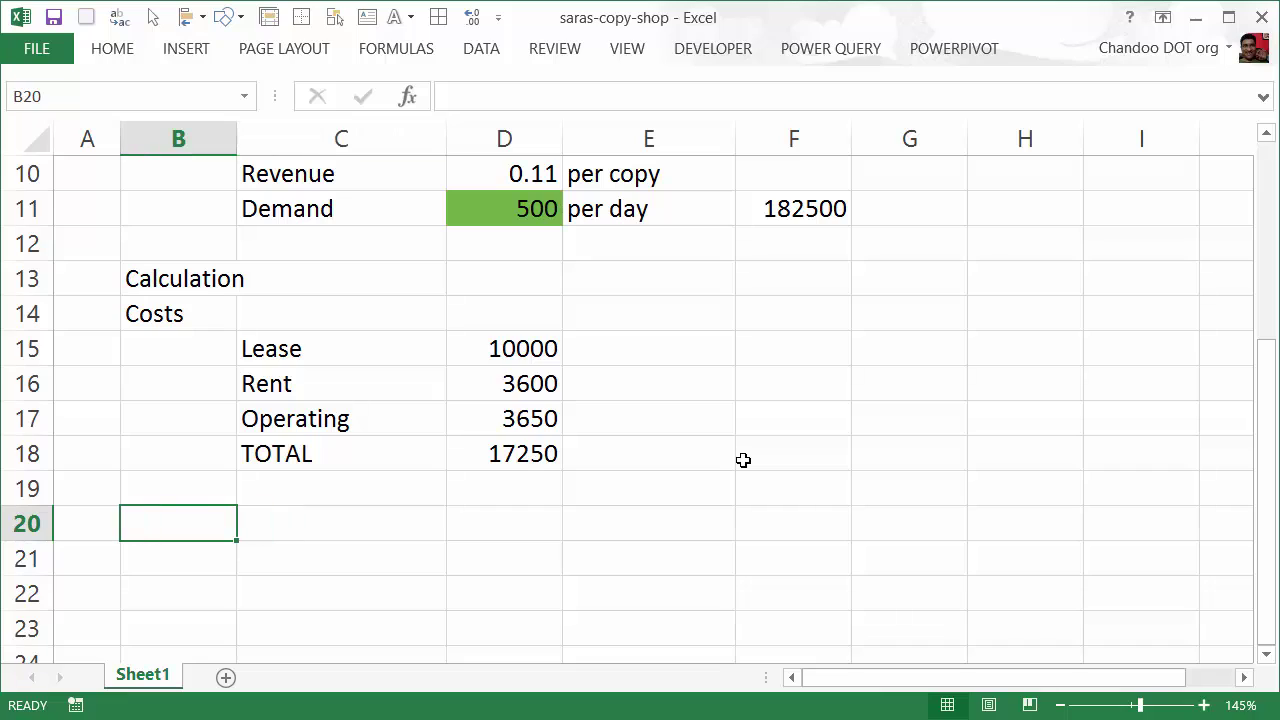
pyautogui.write('Revenu')
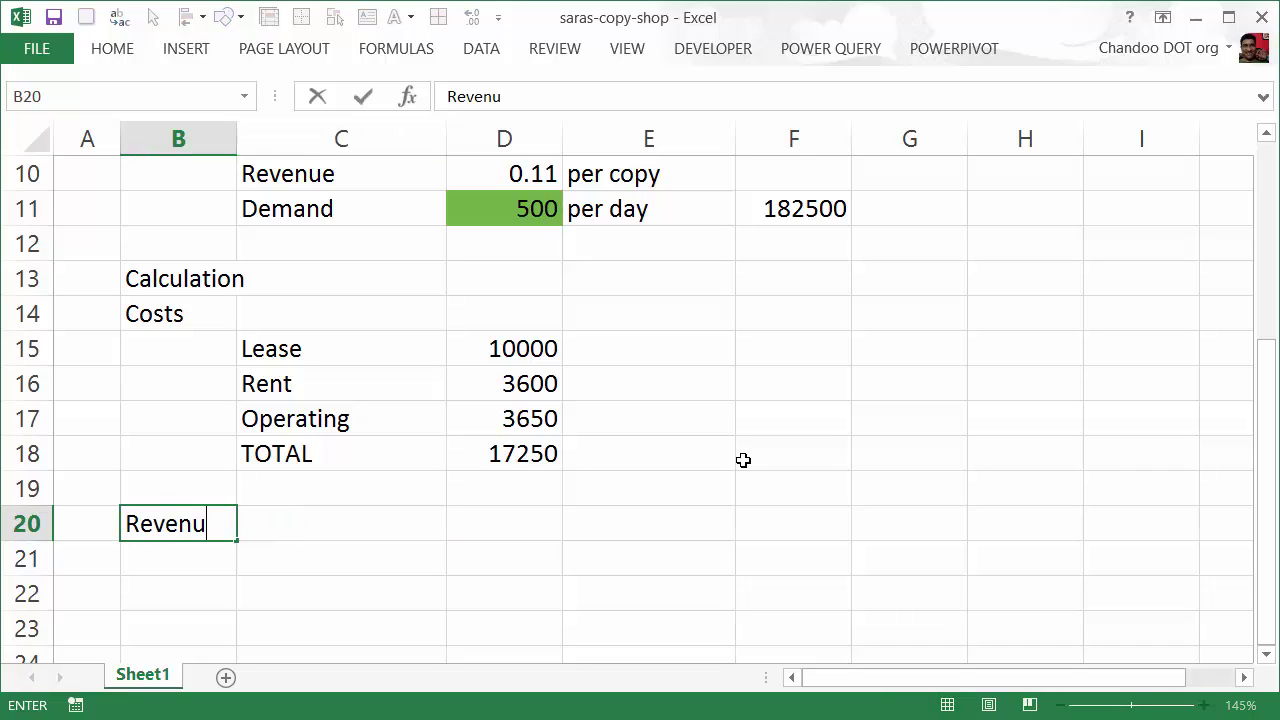
pyautogui.write('e')
pyautogui.press('Tab')
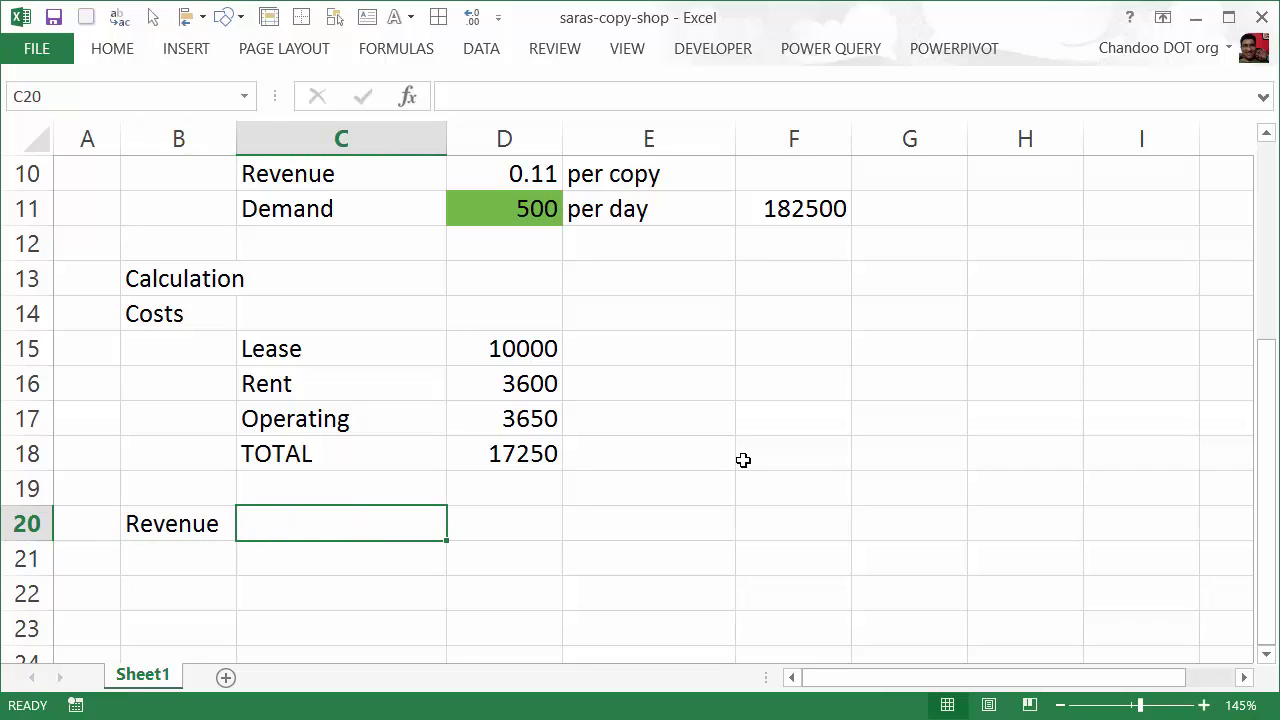
pyautogui.write('copies')
pyautogui.press('Tab')
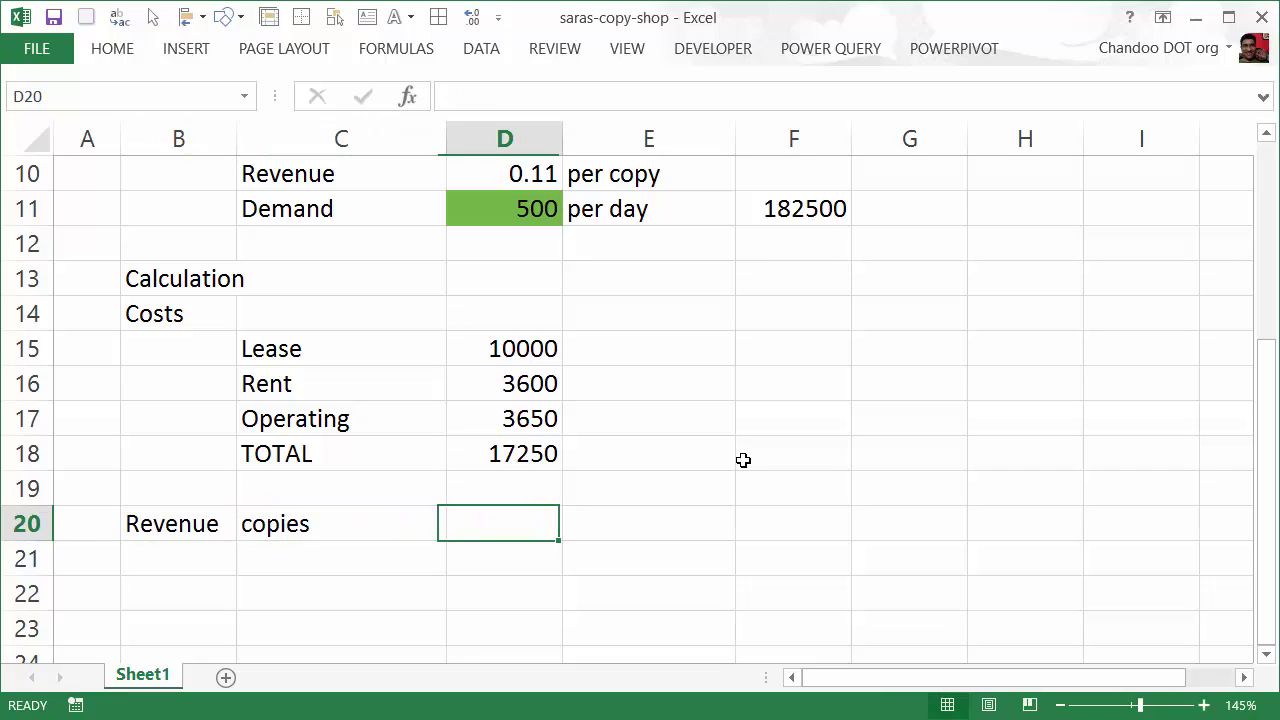
# Calculate the yearly revenue from copies in D20 with =D10*F11 and check the cells it references.
pyautogui.write('=')
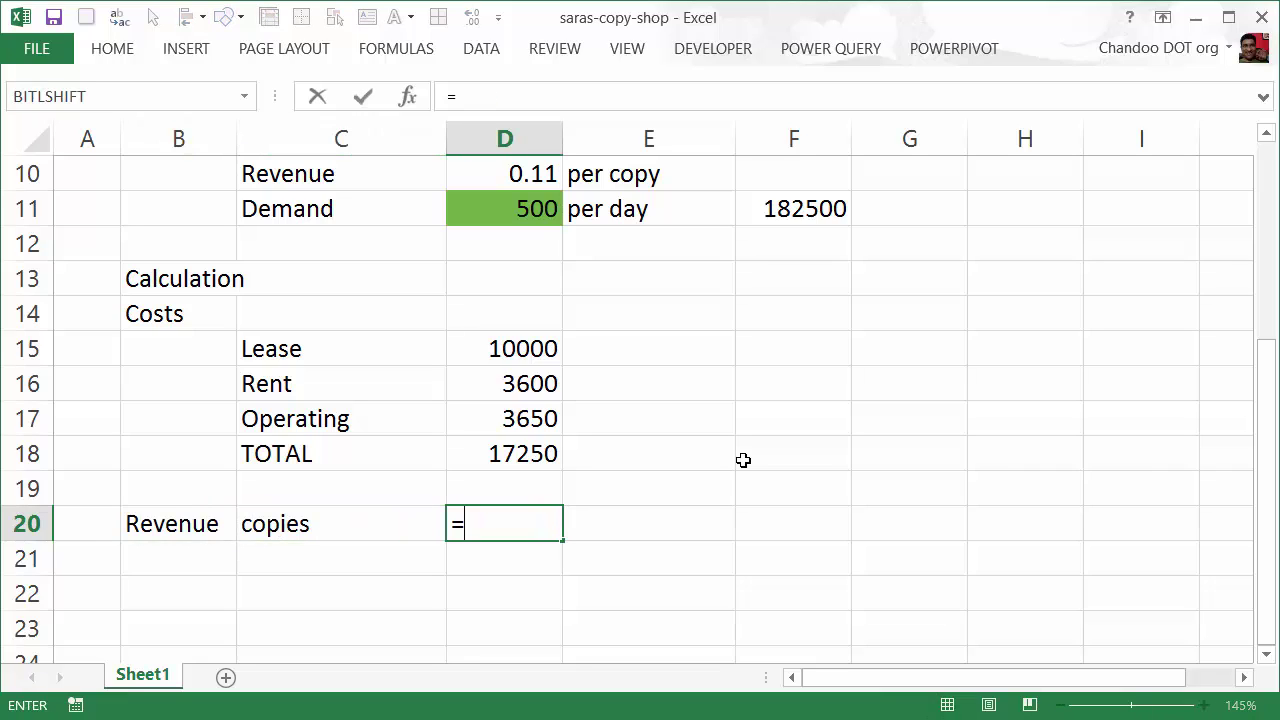
pyautogui.click(526, 172)
pyautogui.write('*')
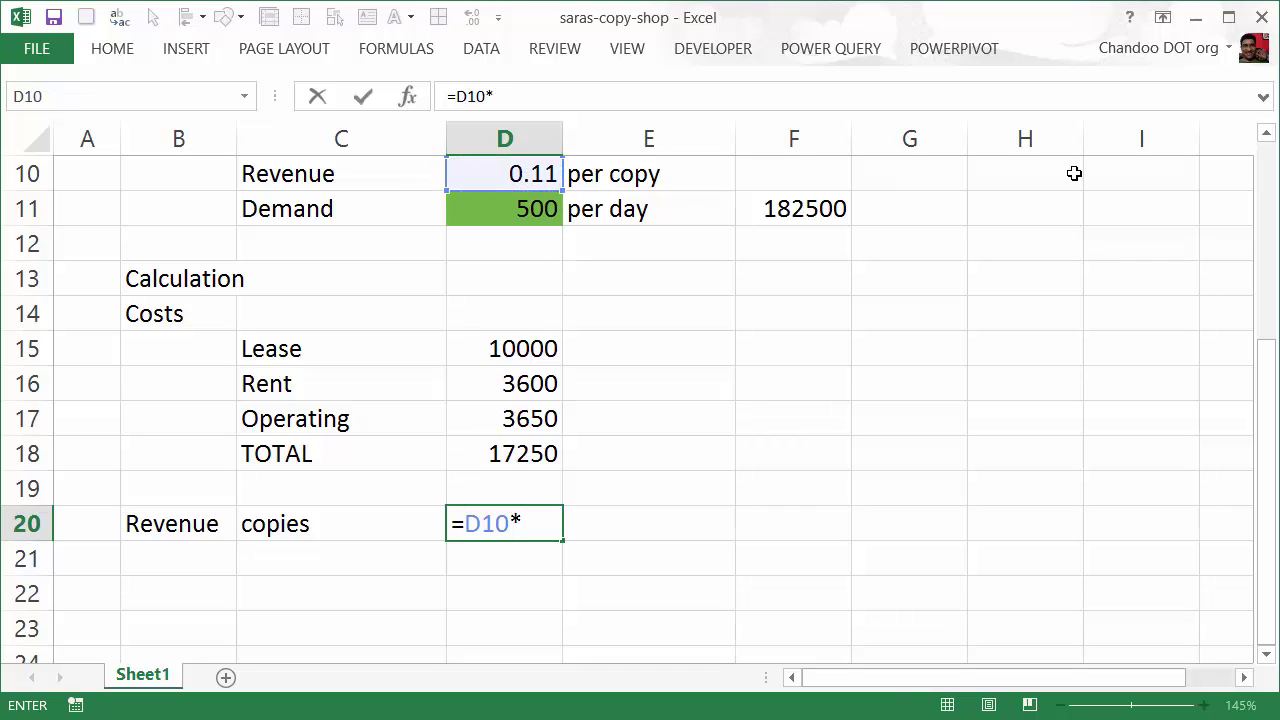
pyautogui.click(810, 208)
pyautogui.press('Return')
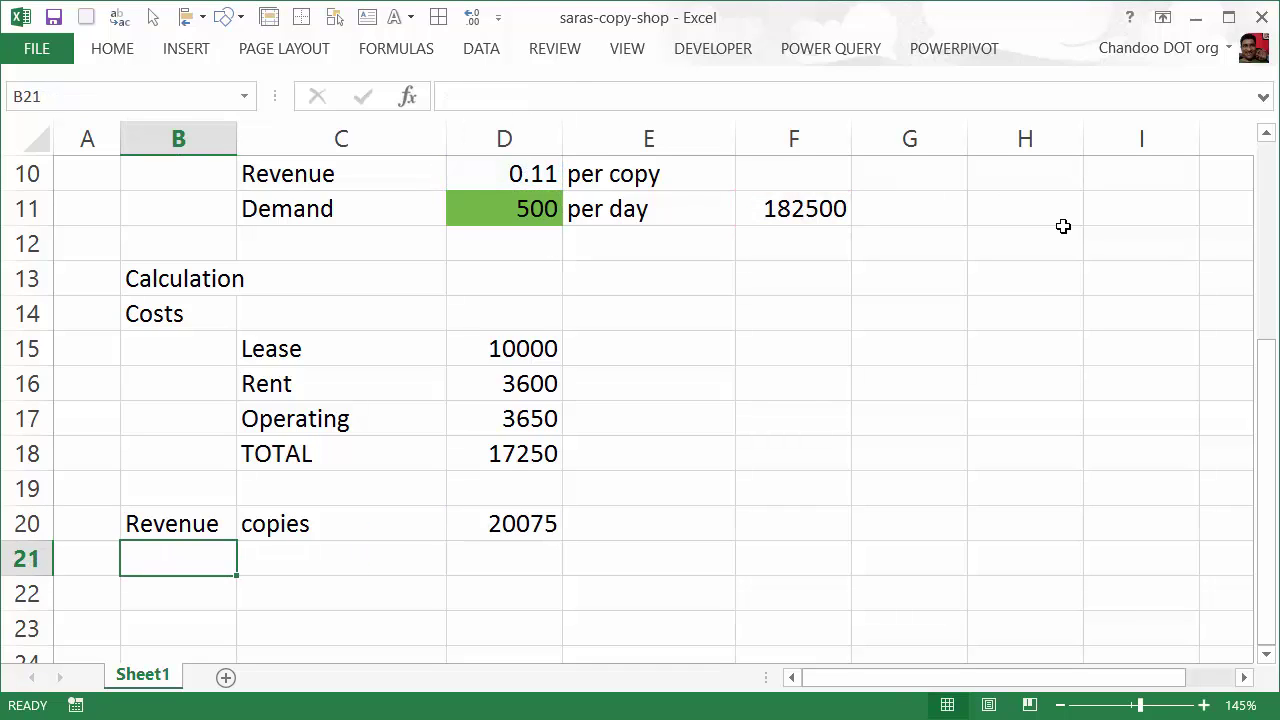
pyautogui.press('Up')
pyautogui.press('Right')
pyautogui.press('Right')
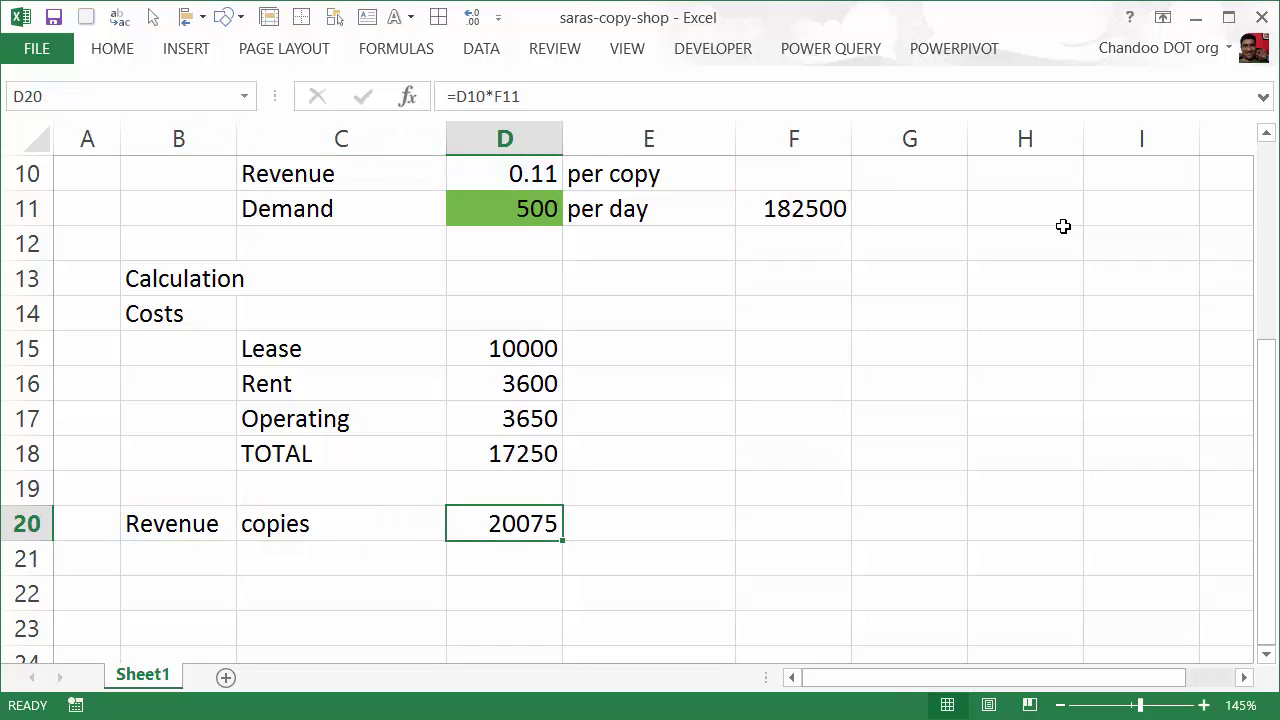
pyautogui.press('F2')
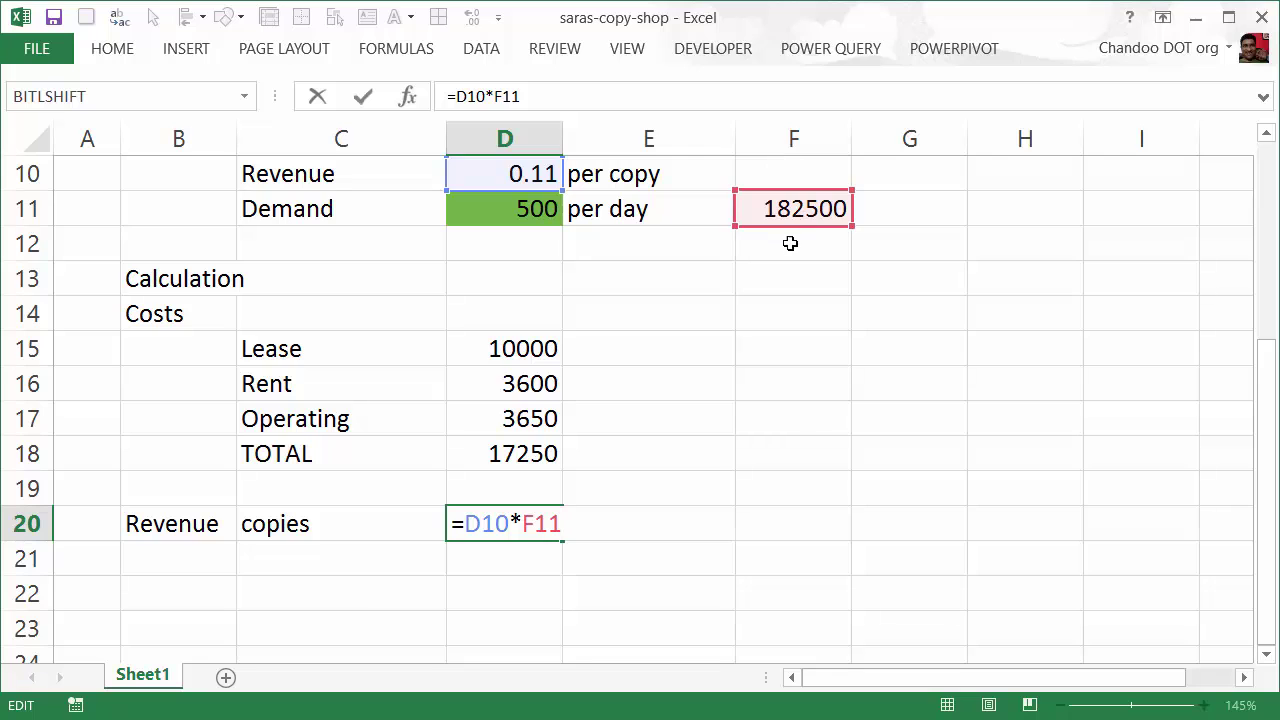
pyautogui.scroll(2, 800, 229)
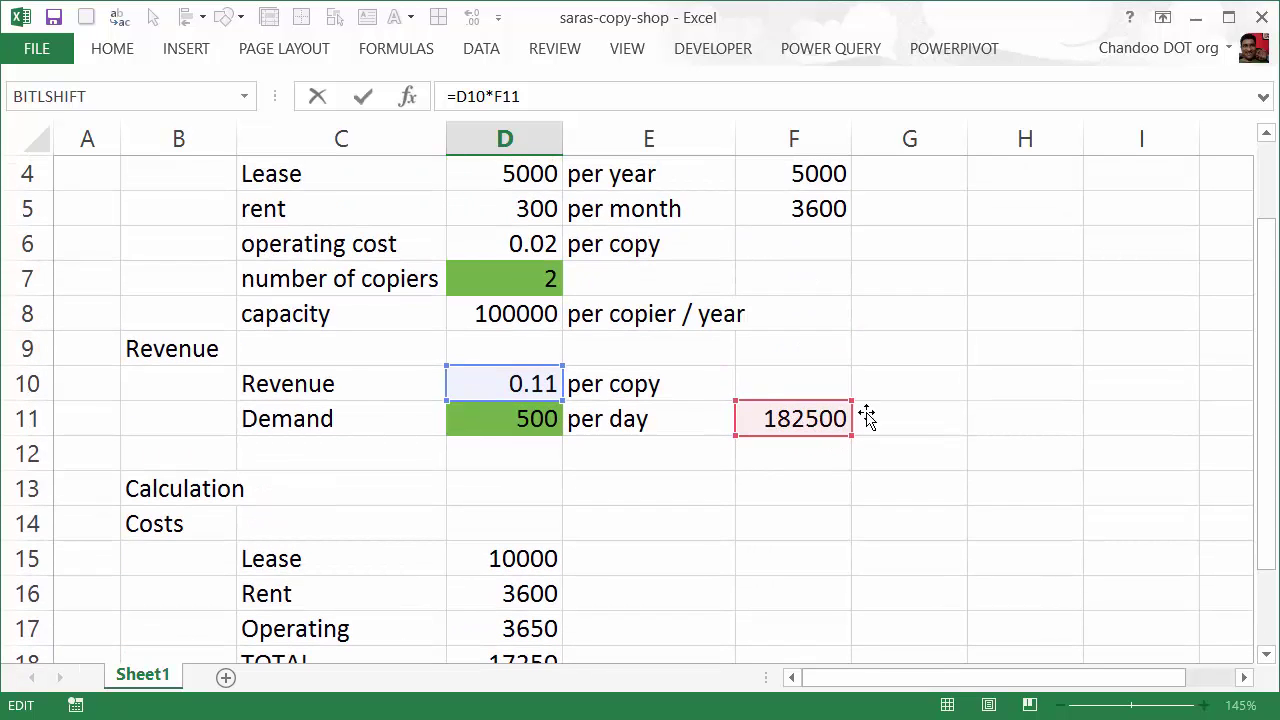
pyautogui.scroll(-3, 574, 410)
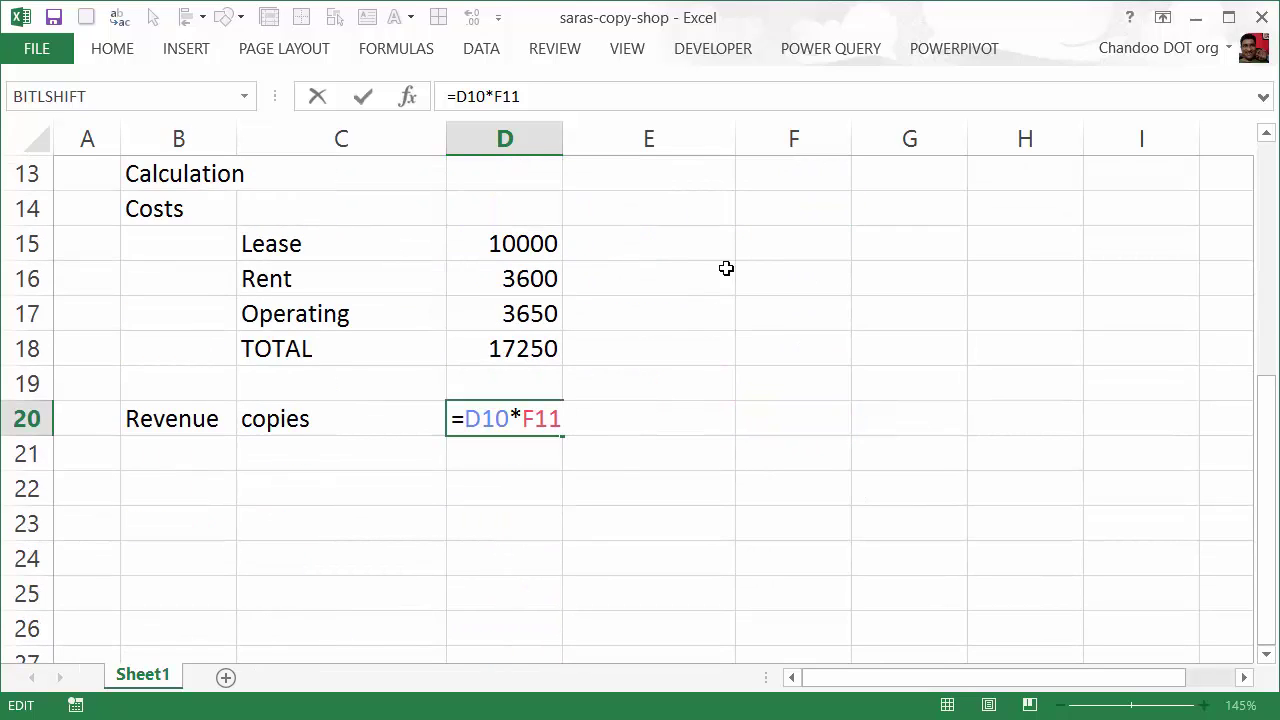
pyautogui.hotkey('ctrl', 'Return')
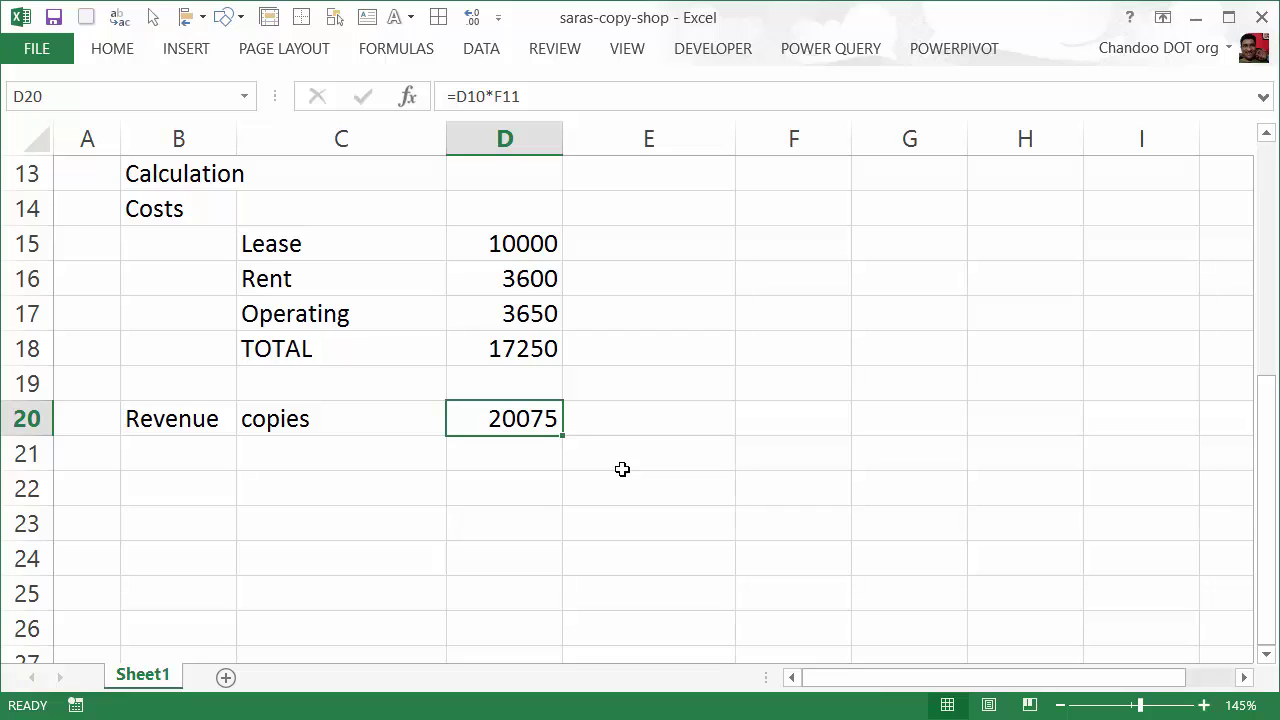
# Give the annual demand cell F11 the defined name "demand".
pyautogui.scroll(3, 633, 440)
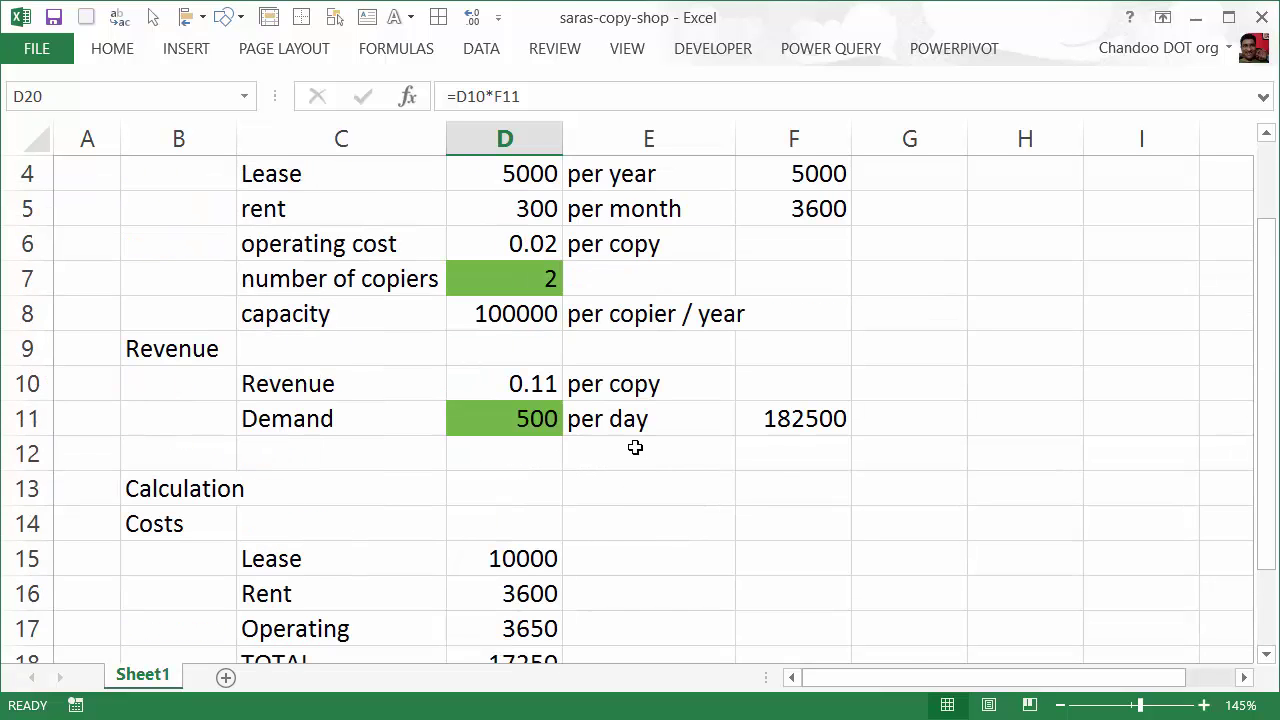
pyautogui.click(828, 414)
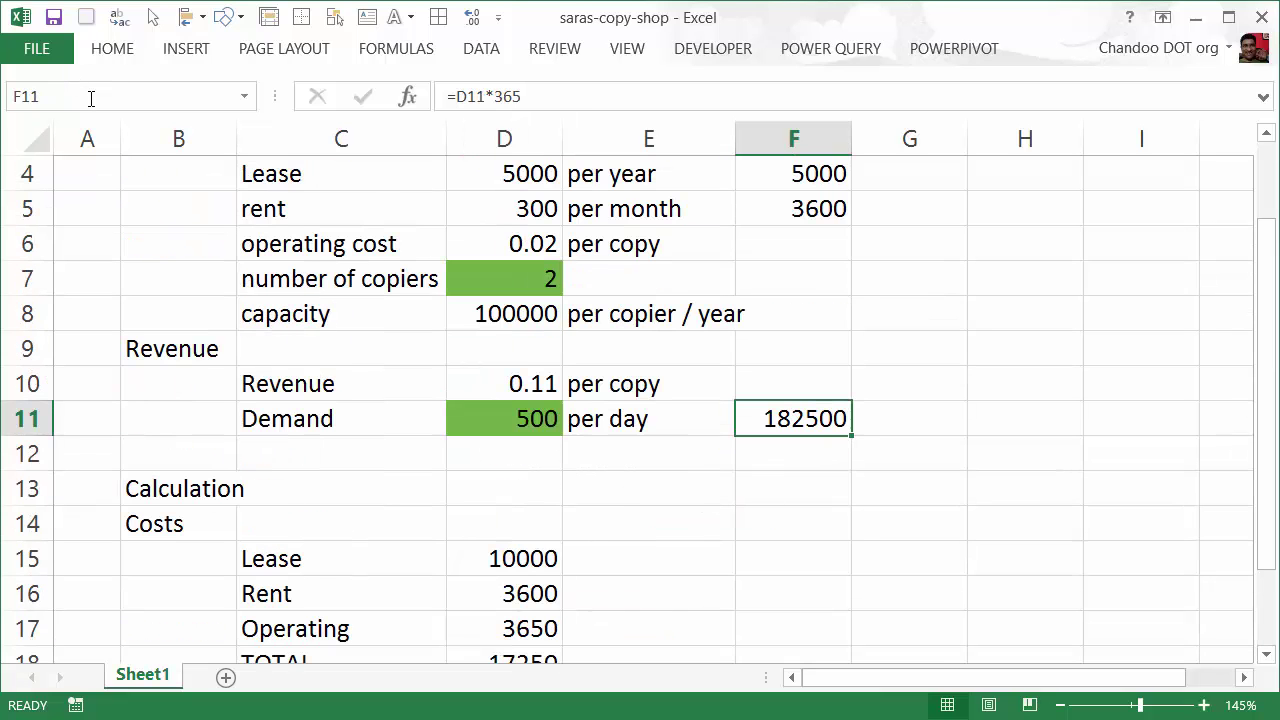
pyautogui.click(90, 97)
pyautogui.write('demand')
pyautogui.press('Return')
# Replace the F11 reference in the D20 revenue formula with the name, making it =D10*demand.
pyautogui.scroll(-1, 679, 393)
pyautogui.scroll(-1, 679, 393)
pyautogui.click(528, 517)
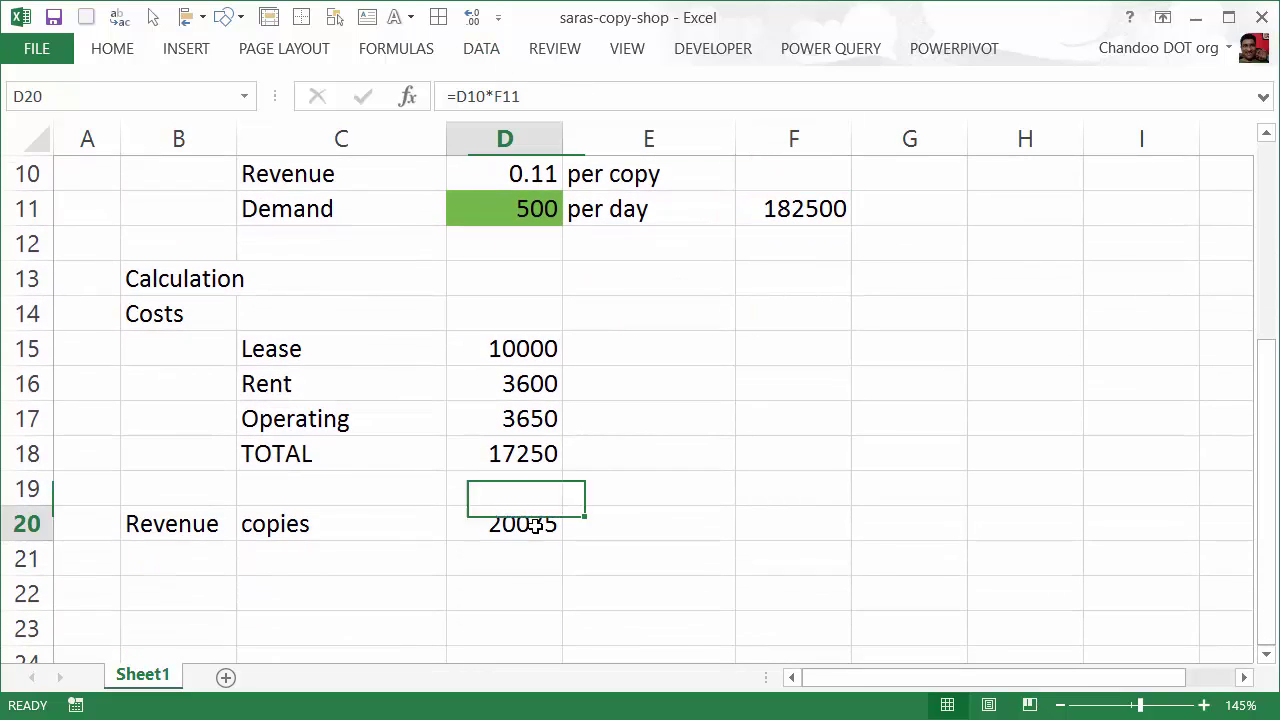
pyautogui.press('F2')
pyautogui.press('BackSpace')
pyautogui.press('BackSpace')
pyautogui.press('BackSpace')
pyautogui.write('demand')
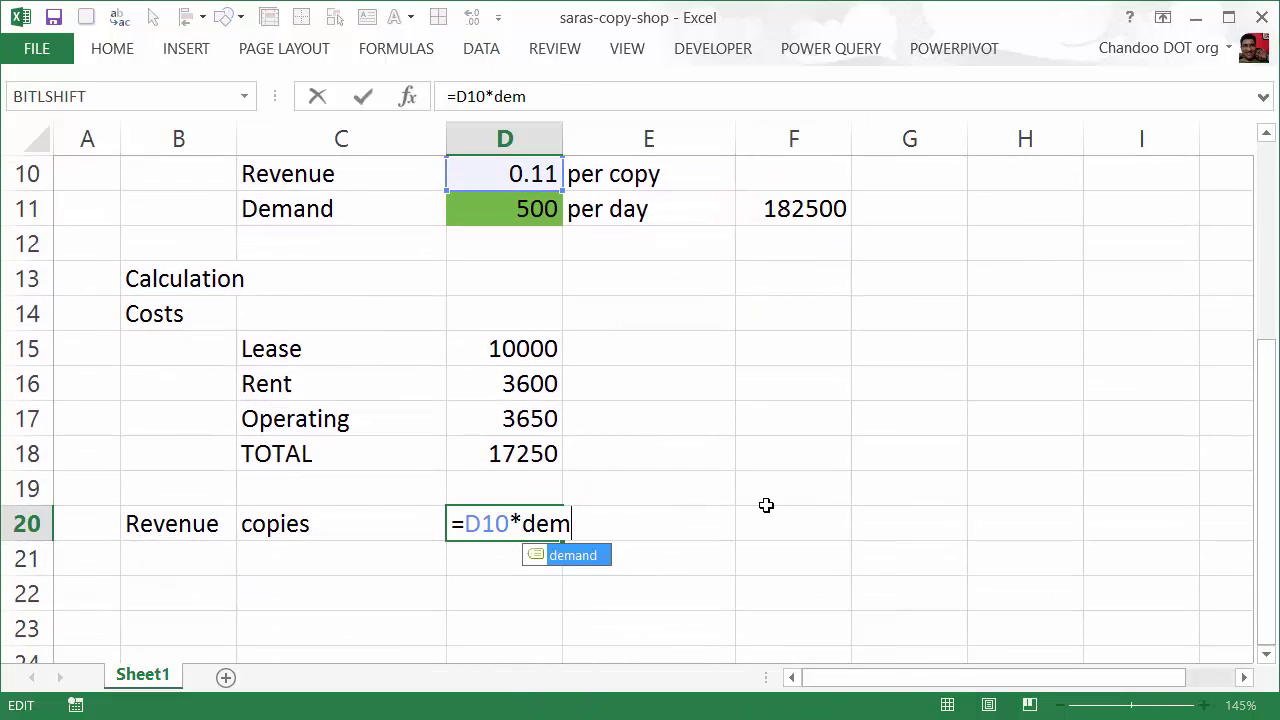
pyautogui.press('Return')
pyautogui.press('Up')
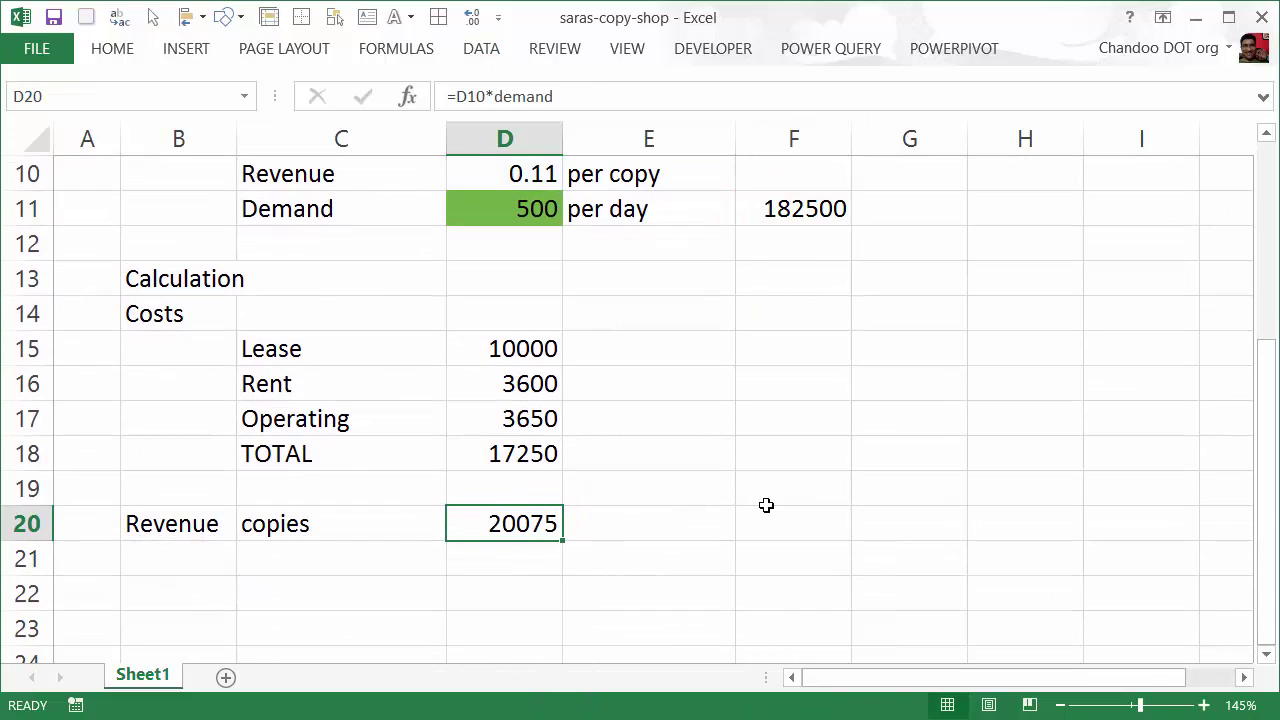
# Examine the formulas in D20, D18 and D17 for their cell references.
pyautogui.press('F2')
pyautogui.press('Escape')
pyautogui.press('Up')
pyautogui.press('Up')
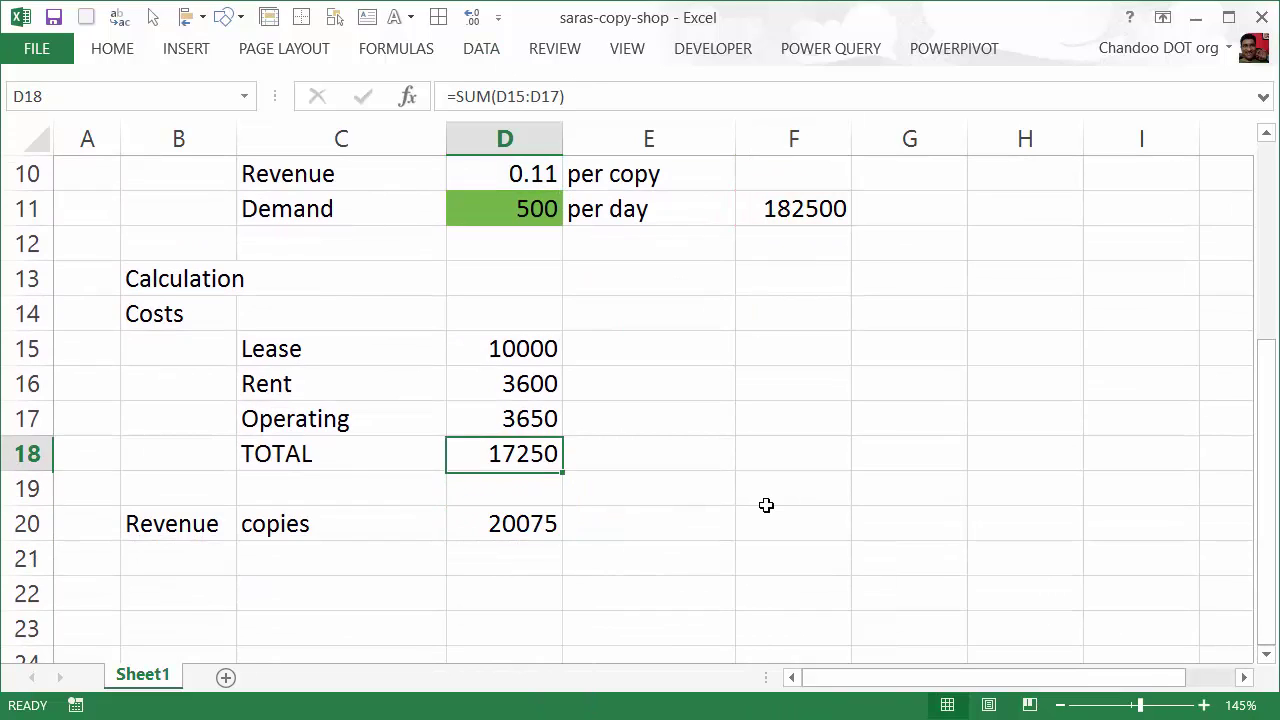
pyautogui.press('F2')
pyautogui.press('Escape')
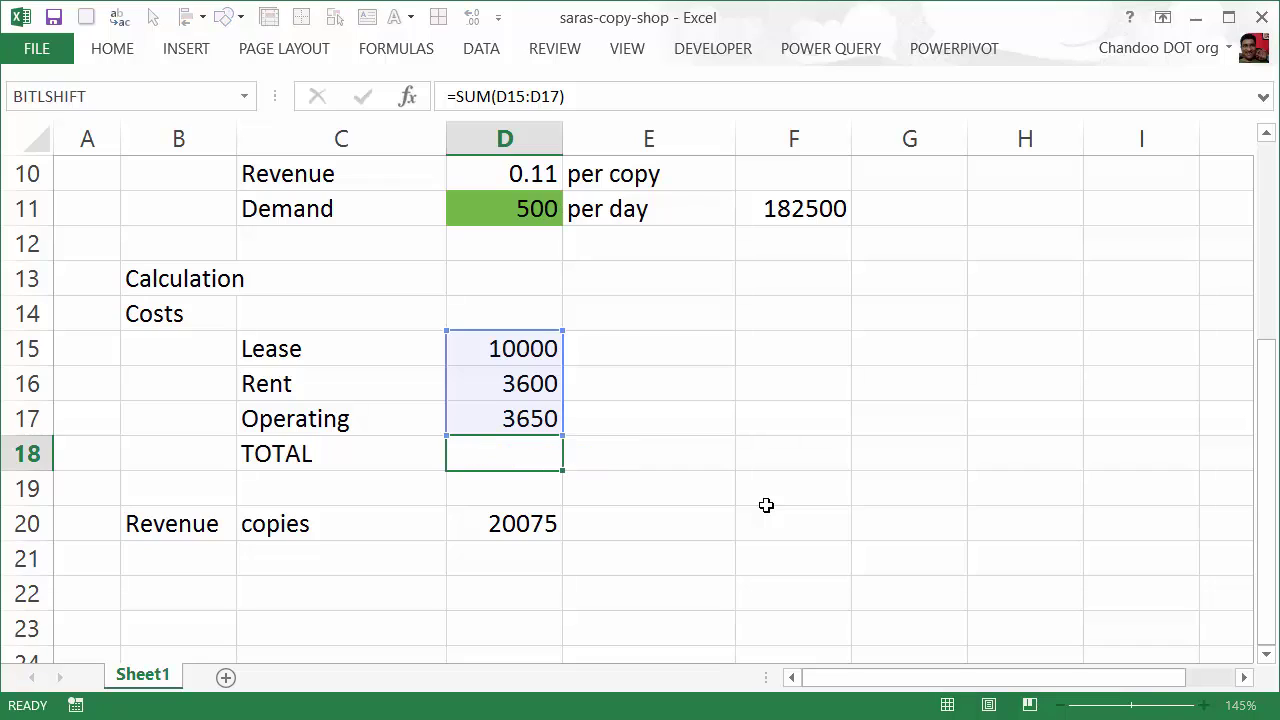
pyautogui.press('Up')
pyautogui.press('F2')
pyautogui.press('Escape')
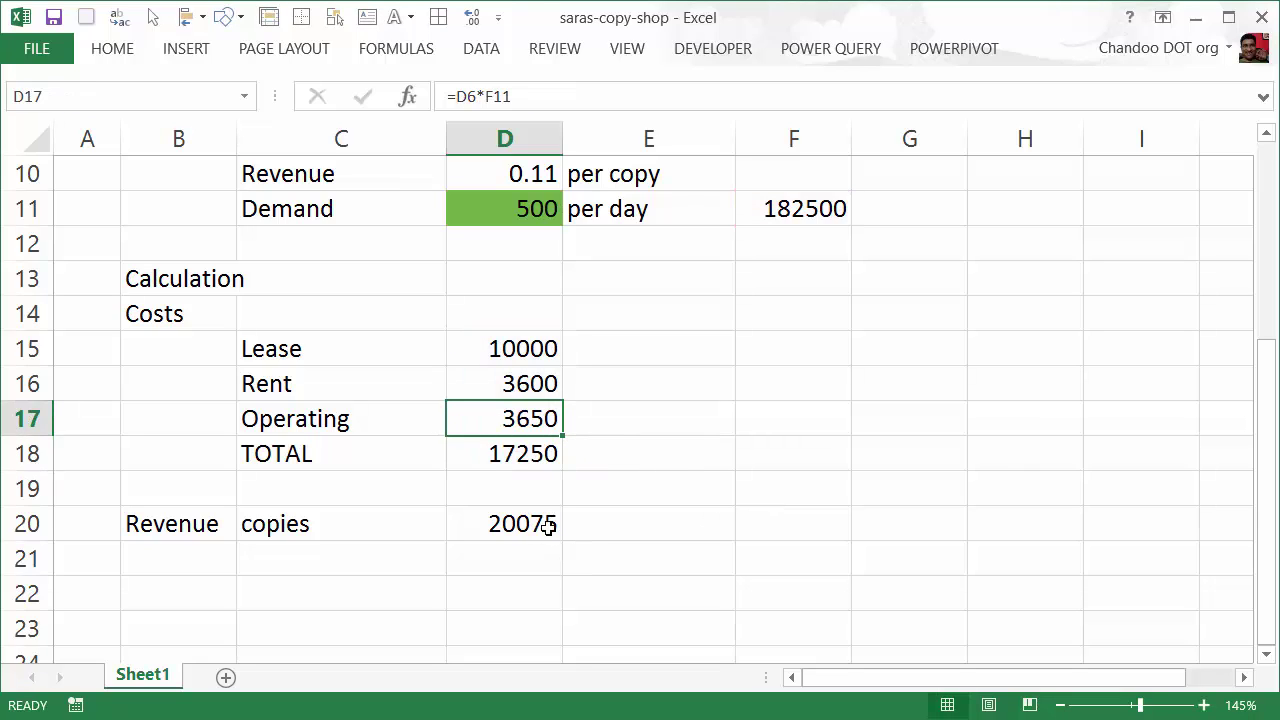
# Apply the defined name "demand" to the formulas in D7 and D17, replacing their F11 references.
pyautogui.scroll(3, 514, 363)
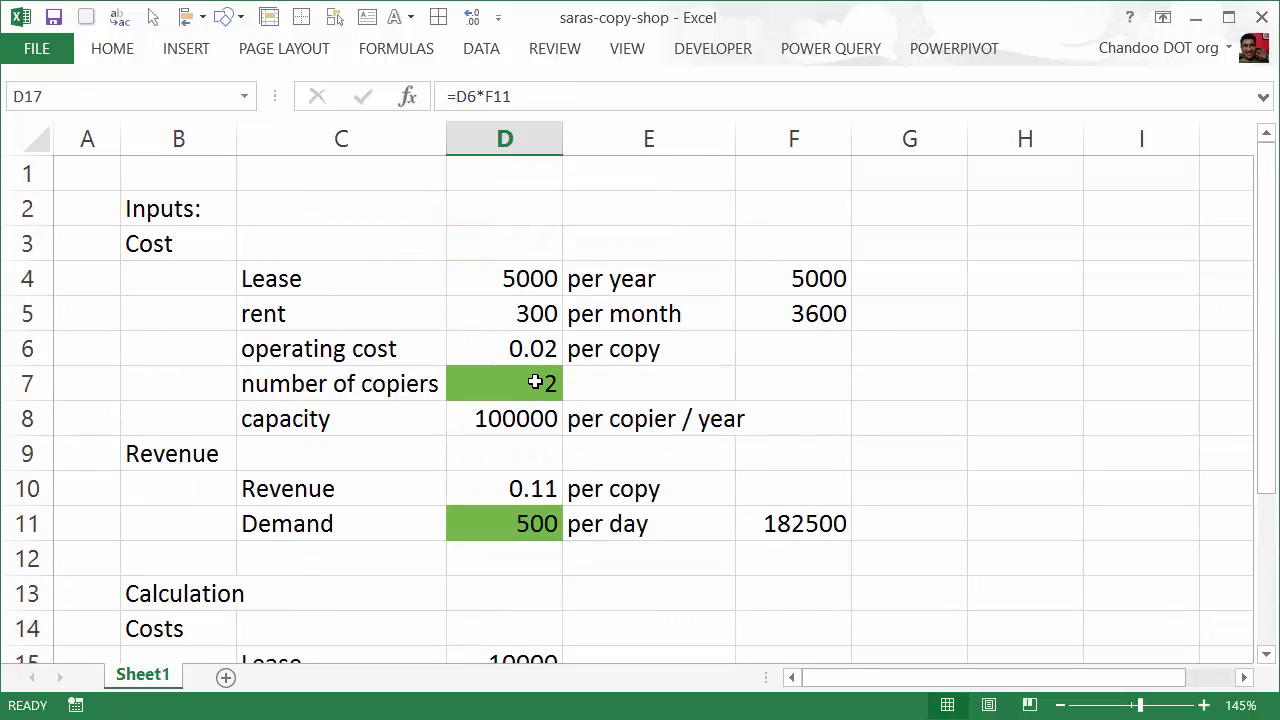
pyautogui.click(532, 384)
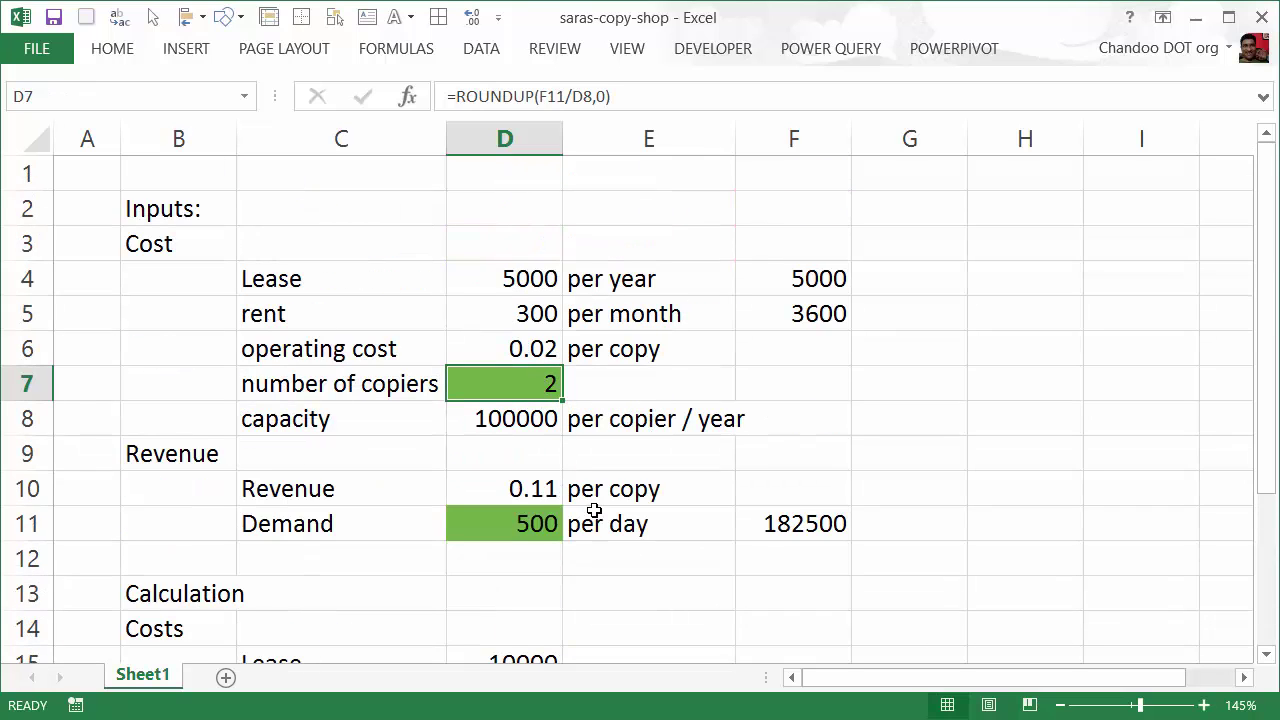
pyautogui.scroll(-3, 597, 519)
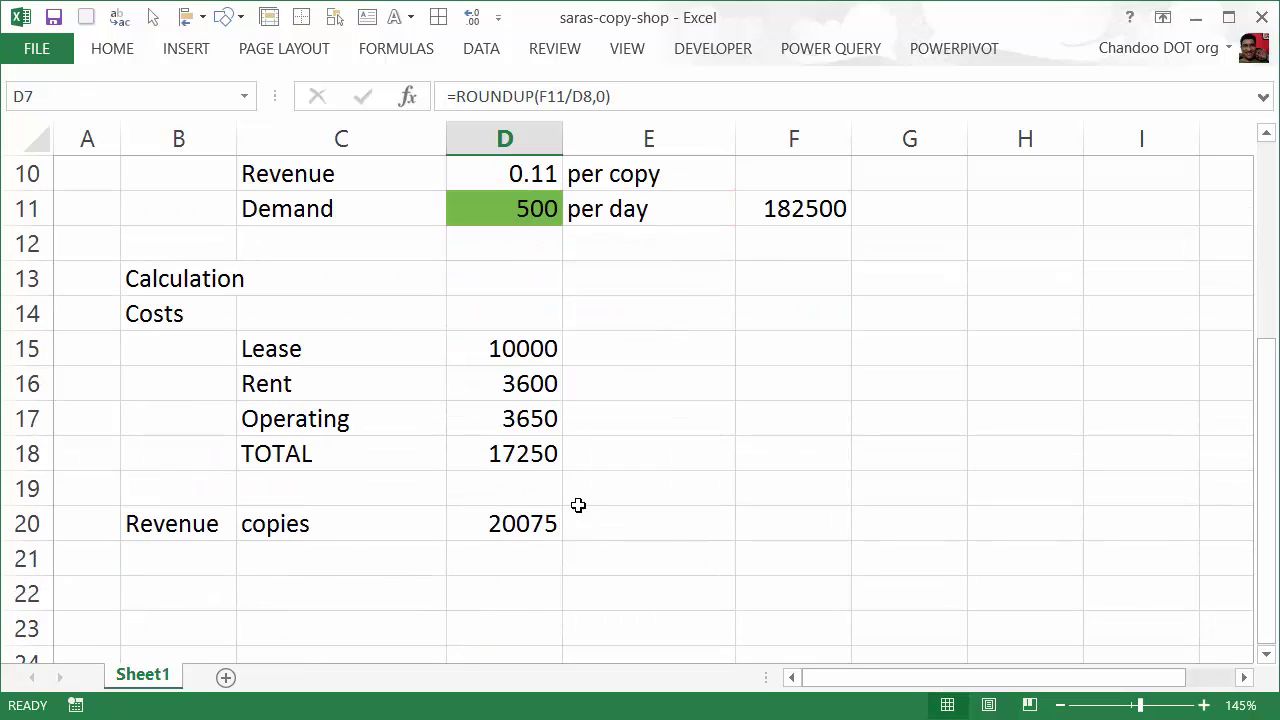
pyautogui.keyDown('ctrl'); pyautogui.click(535, 424); pyautogui.keyUp('ctrl')
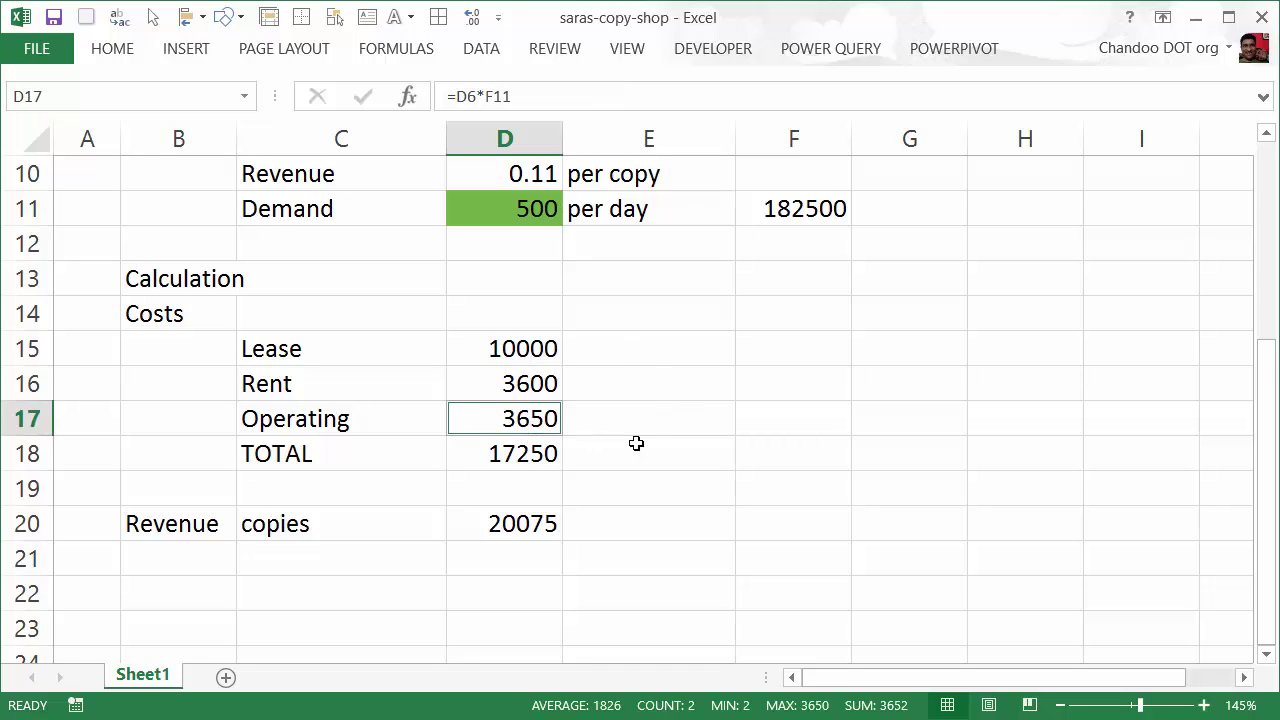
pyautogui.scroll(3, 636, 443)
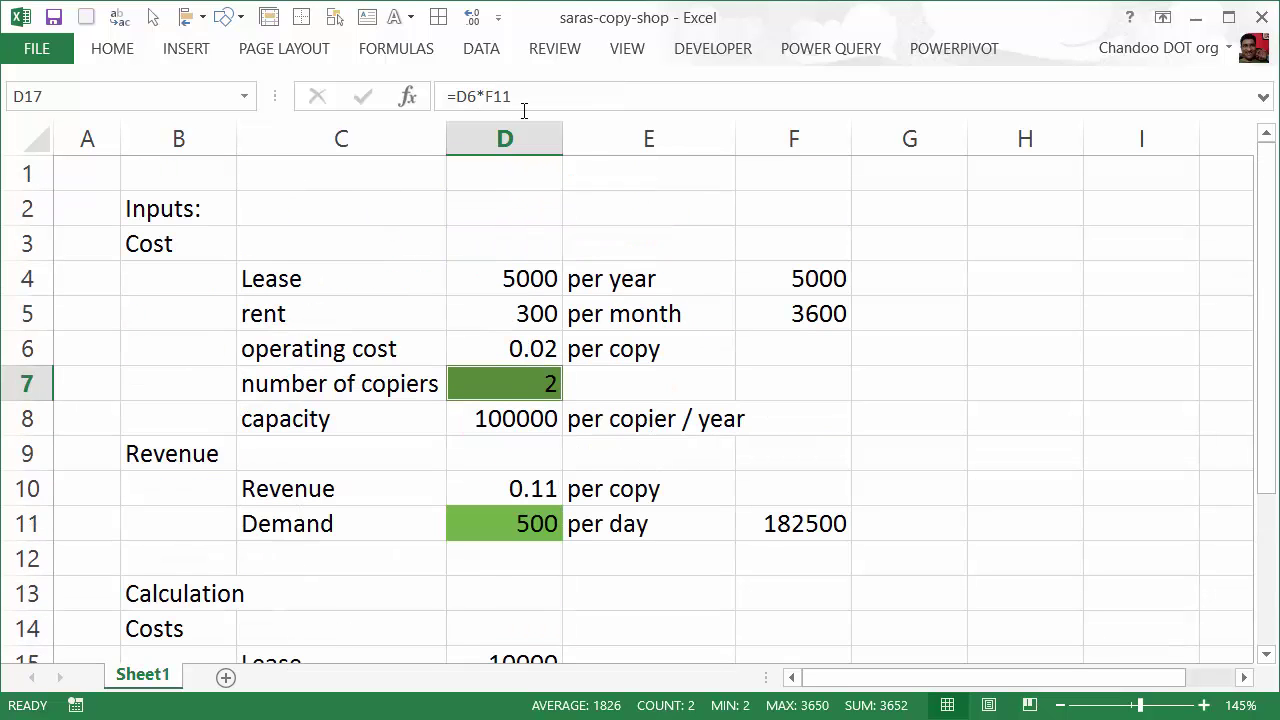
pyautogui.click(481, 55)
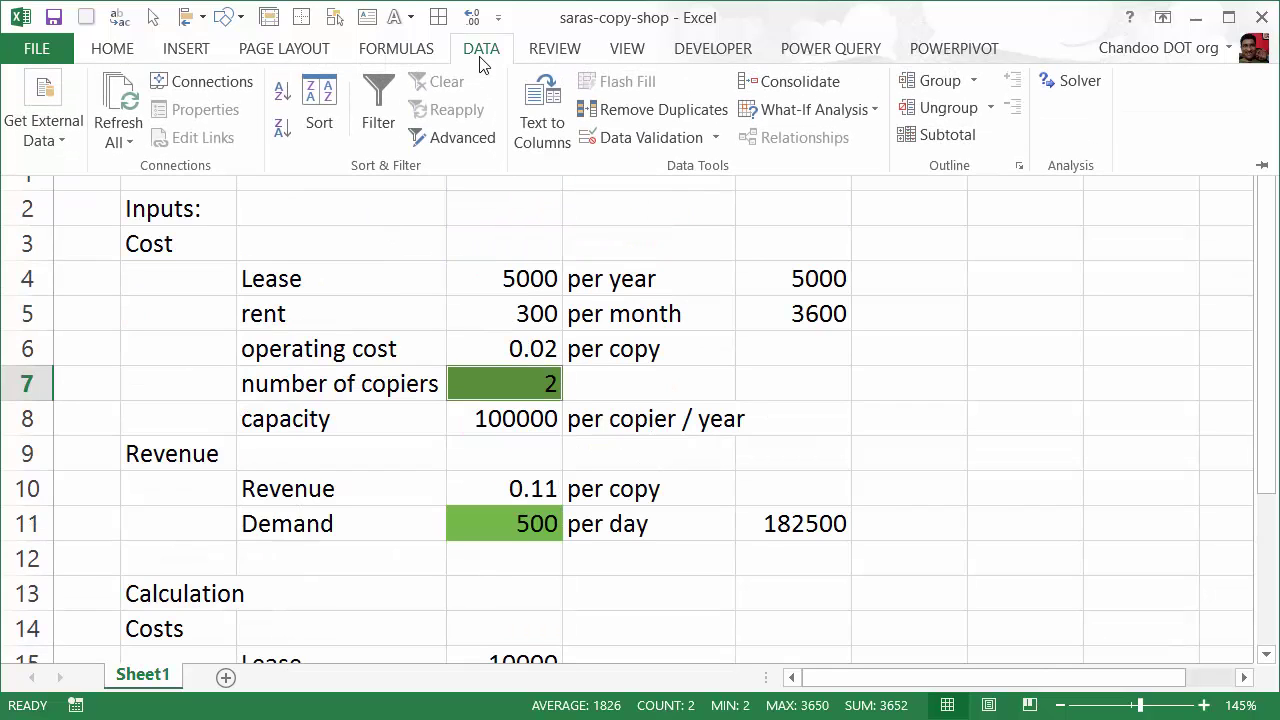
pyautogui.click(370, 52)
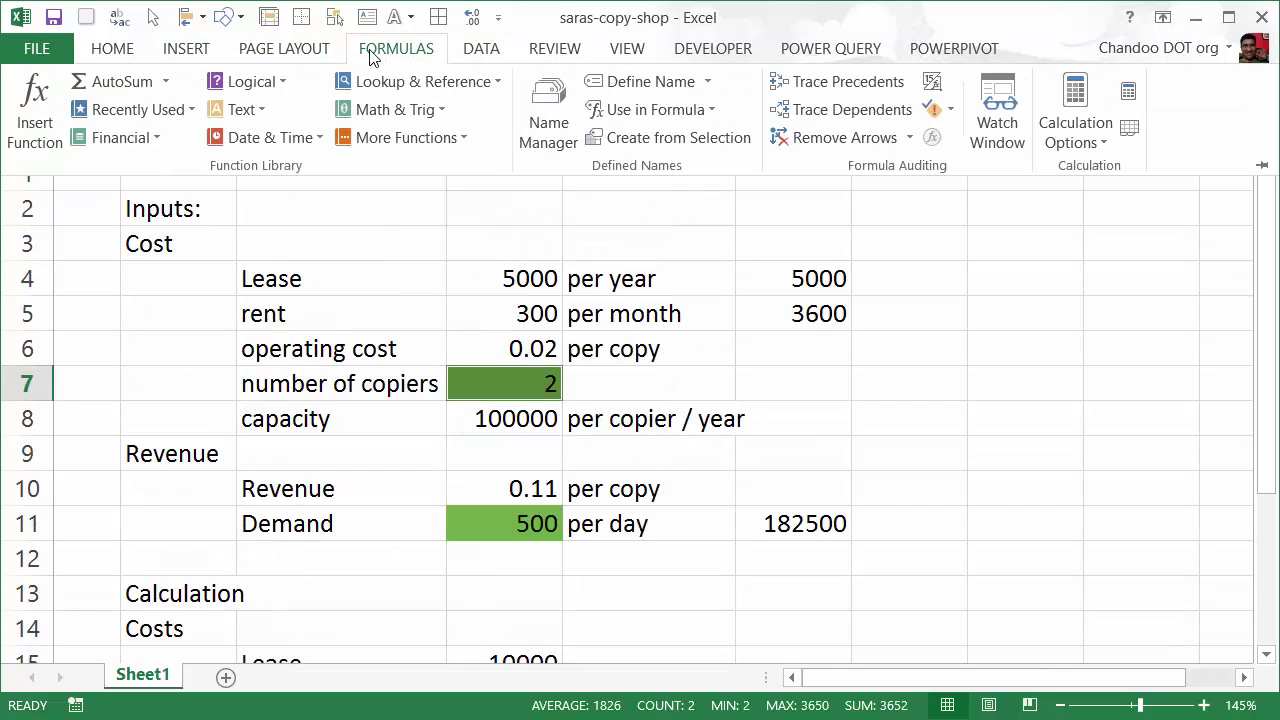
pyautogui.click(713, 112)
pyautogui.click(713, 112)
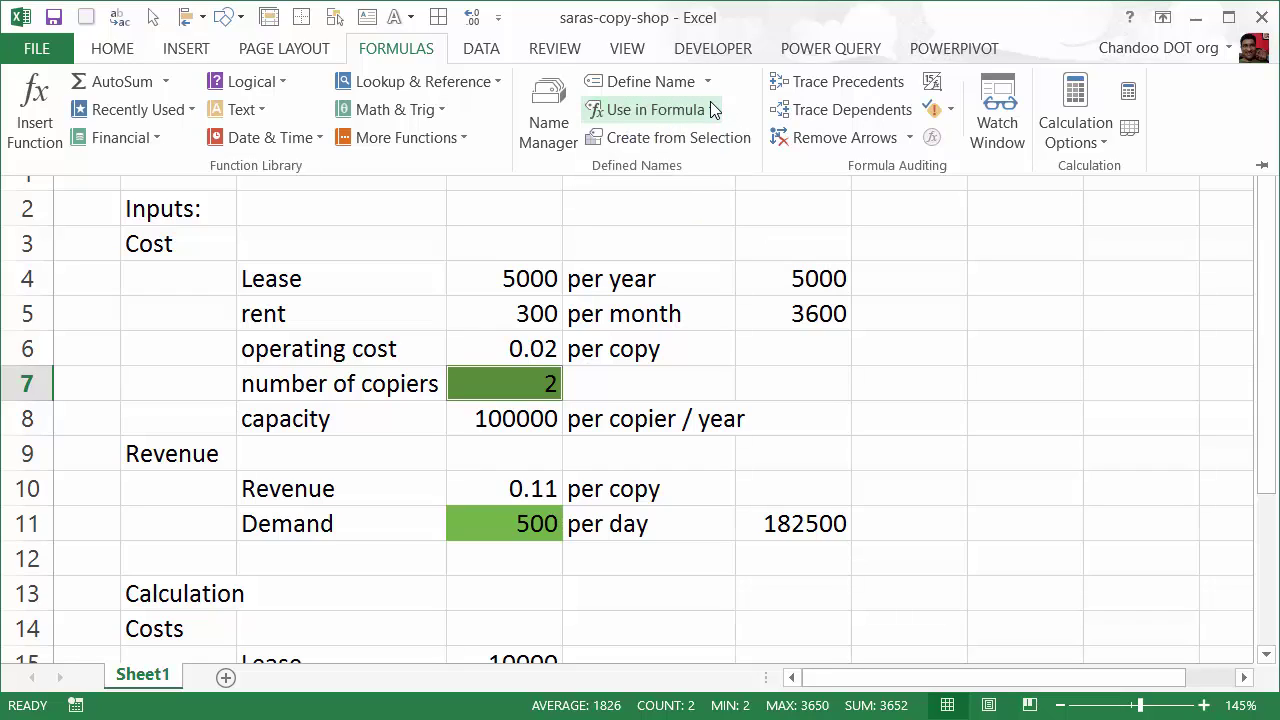
pyautogui.click(709, 85)
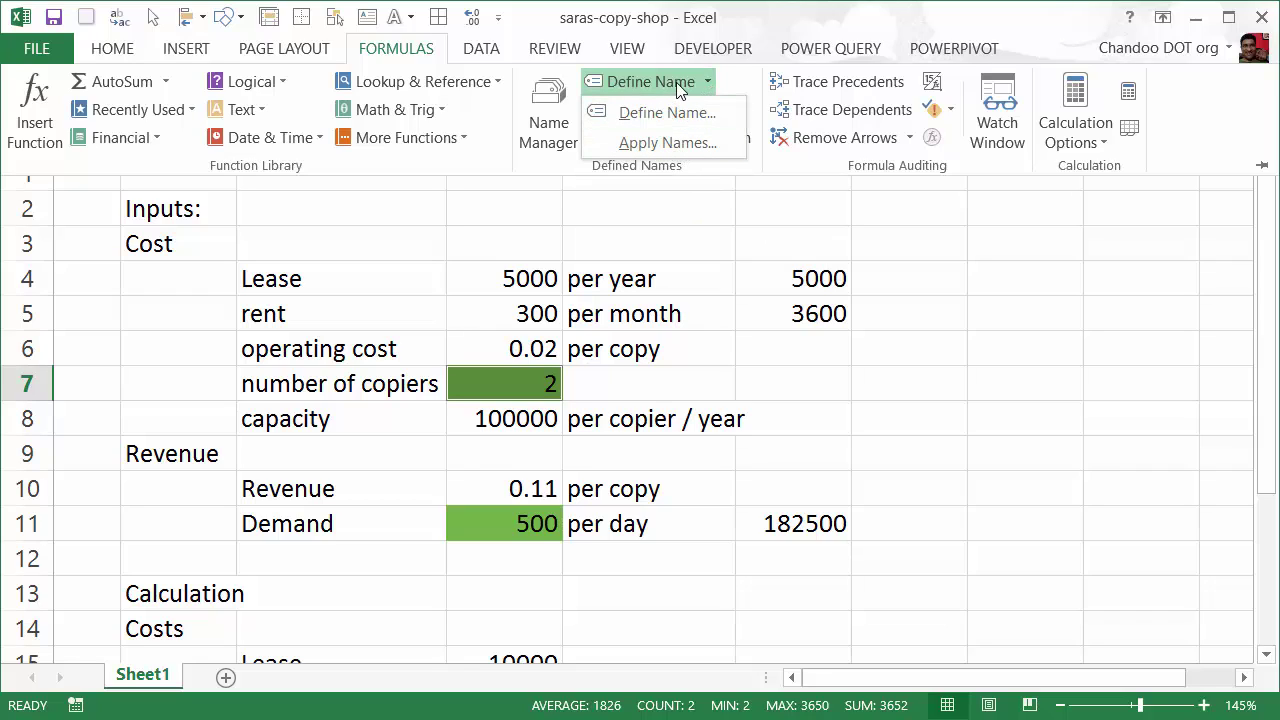
pyautogui.click(662, 143)
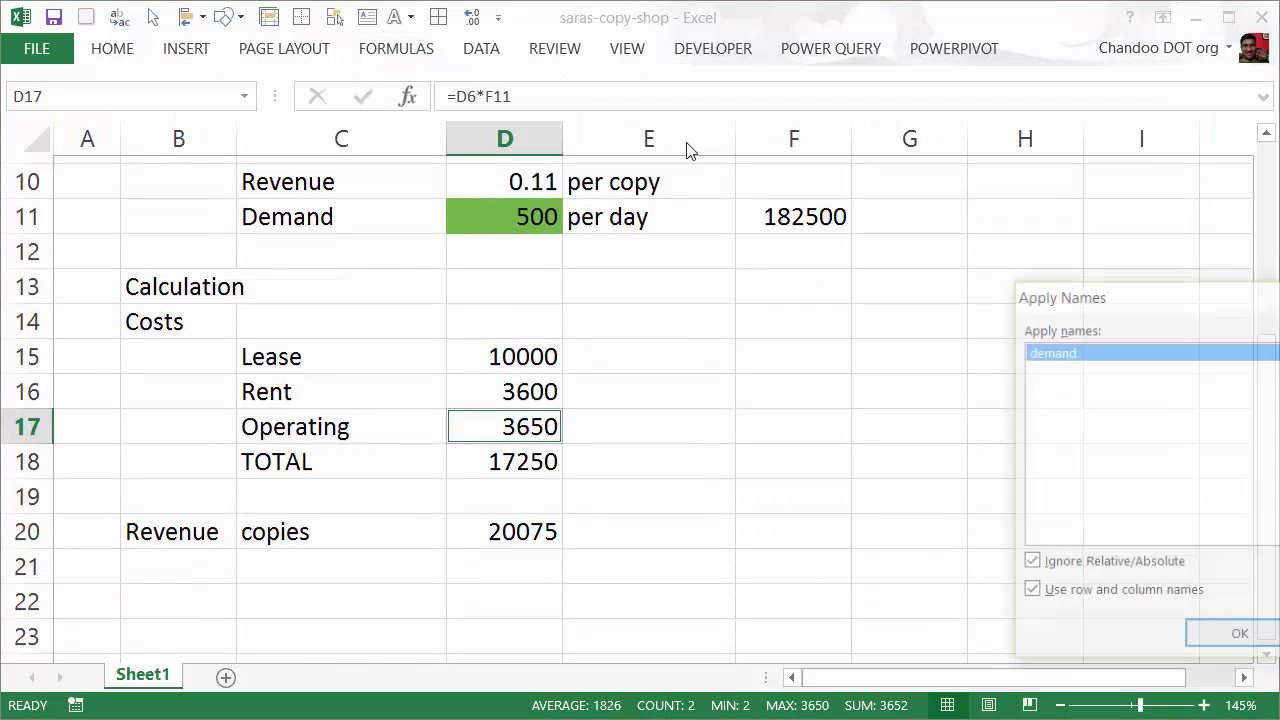
pyautogui.moveTo(1117, 295); pyautogui.dragTo(526, 197)
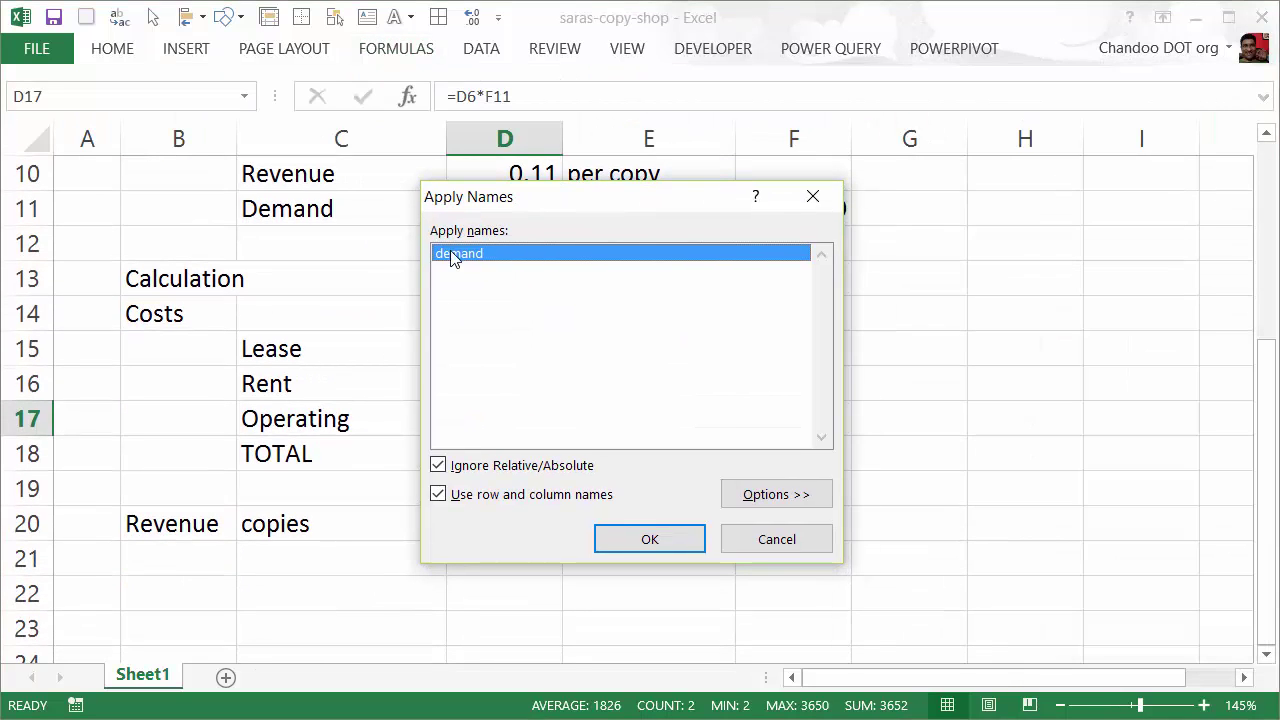
pyautogui.click(632, 538)
pyautogui.click(687, 500)
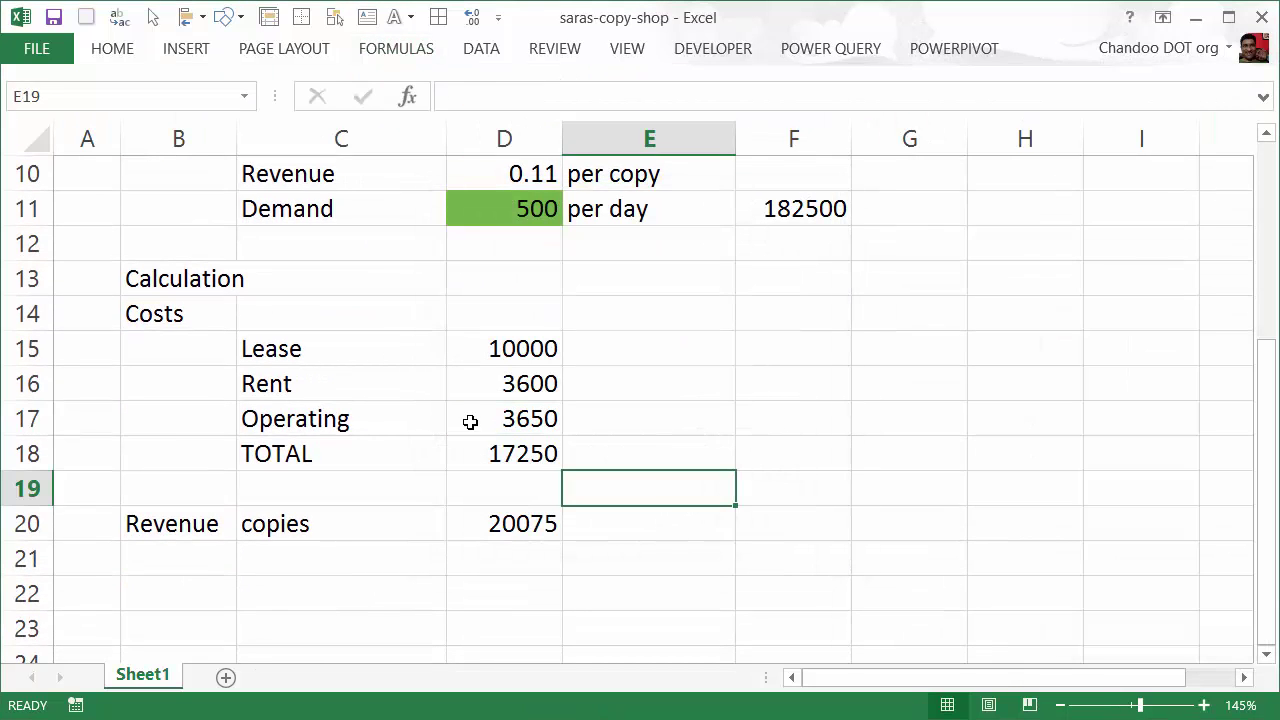
# Check the formulas in D17, D7, D20 and D18 for use of the name "demand".
pyautogui.click(471, 420)
pyautogui.press('F2')
pyautogui.press('Escape')
pyautogui.scroll(2, 675, 400)
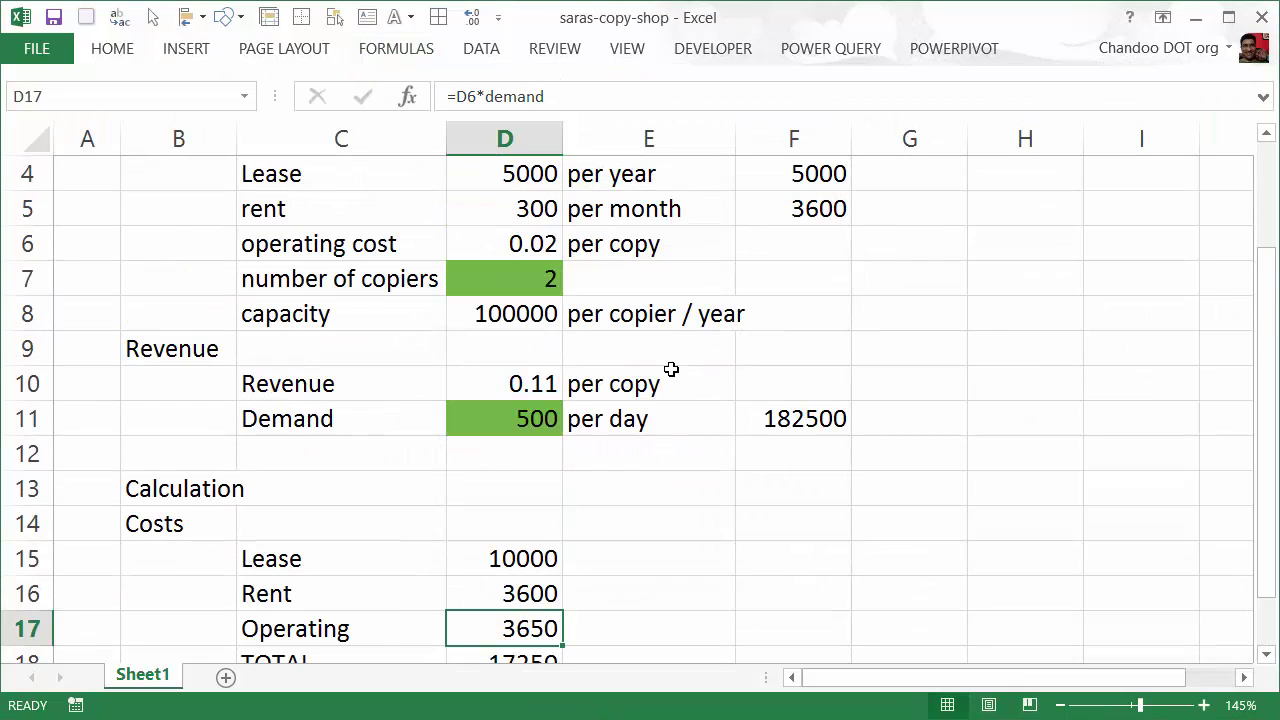
pyautogui.click(504, 284)
pyautogui.press('F2')
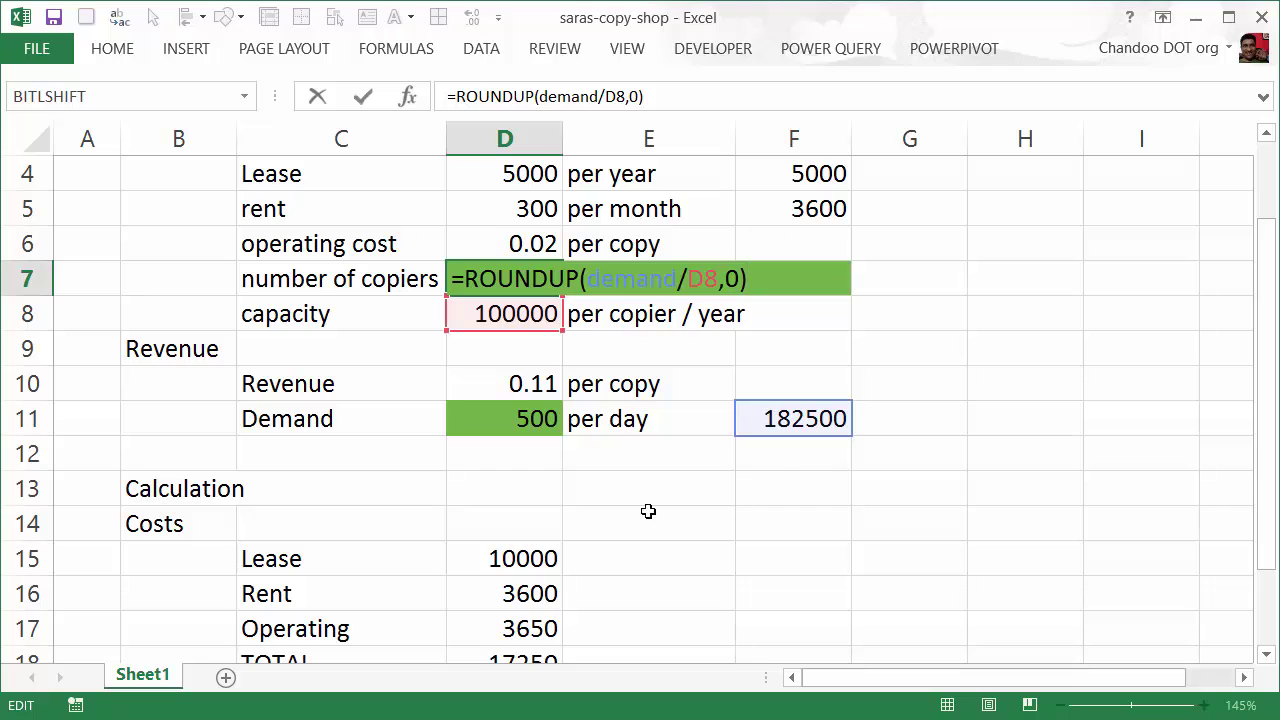
pyautogui.press('Escape')
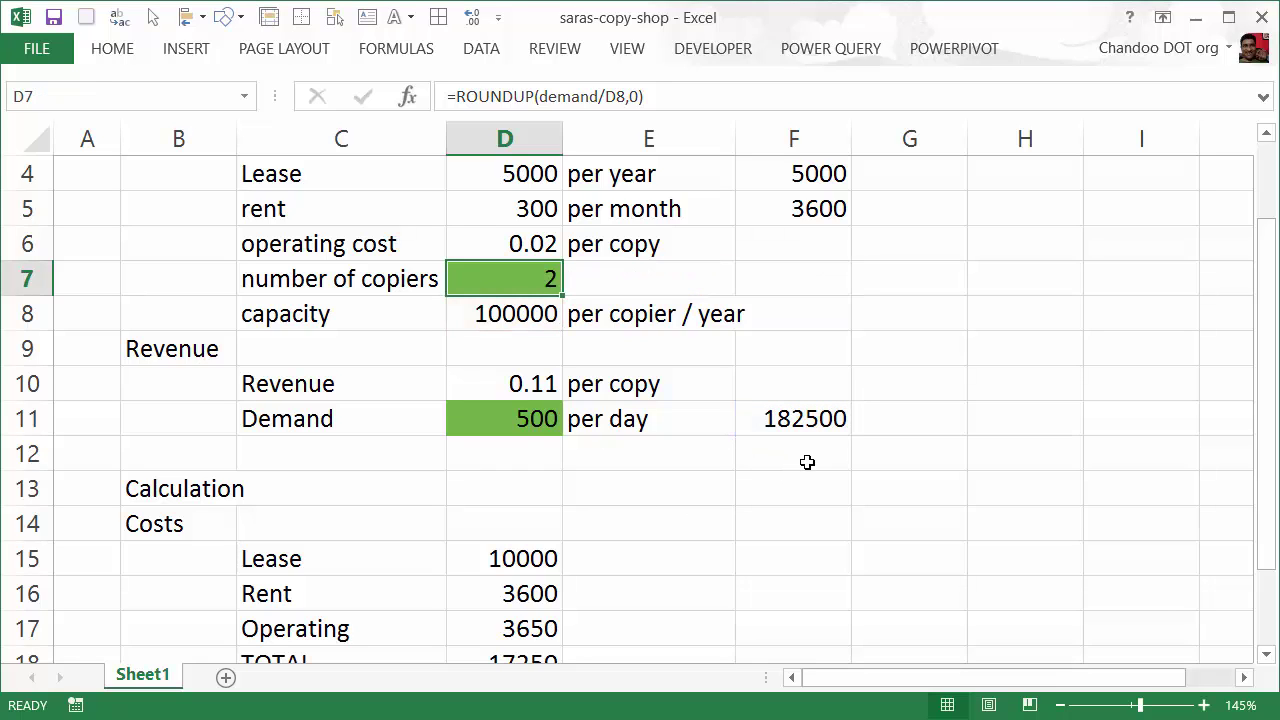
pyautogui.scroll(-3, 834, 540)
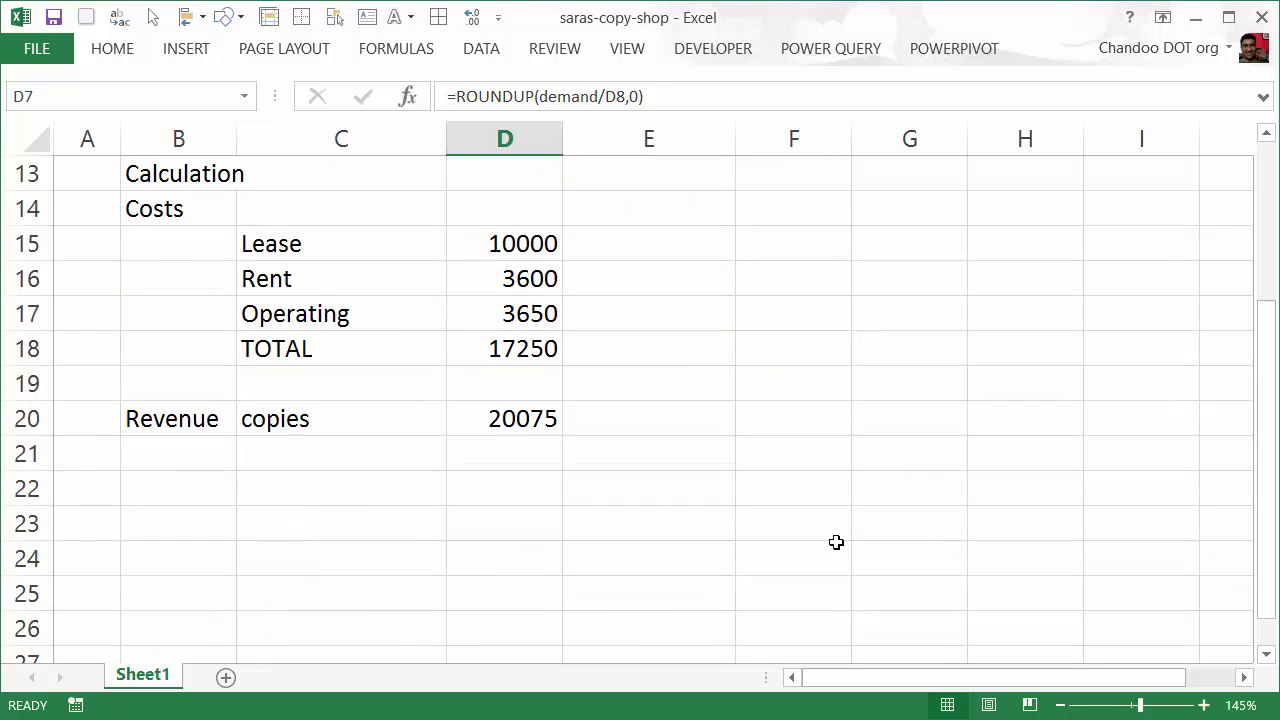
pyautogui.click(488, 420)
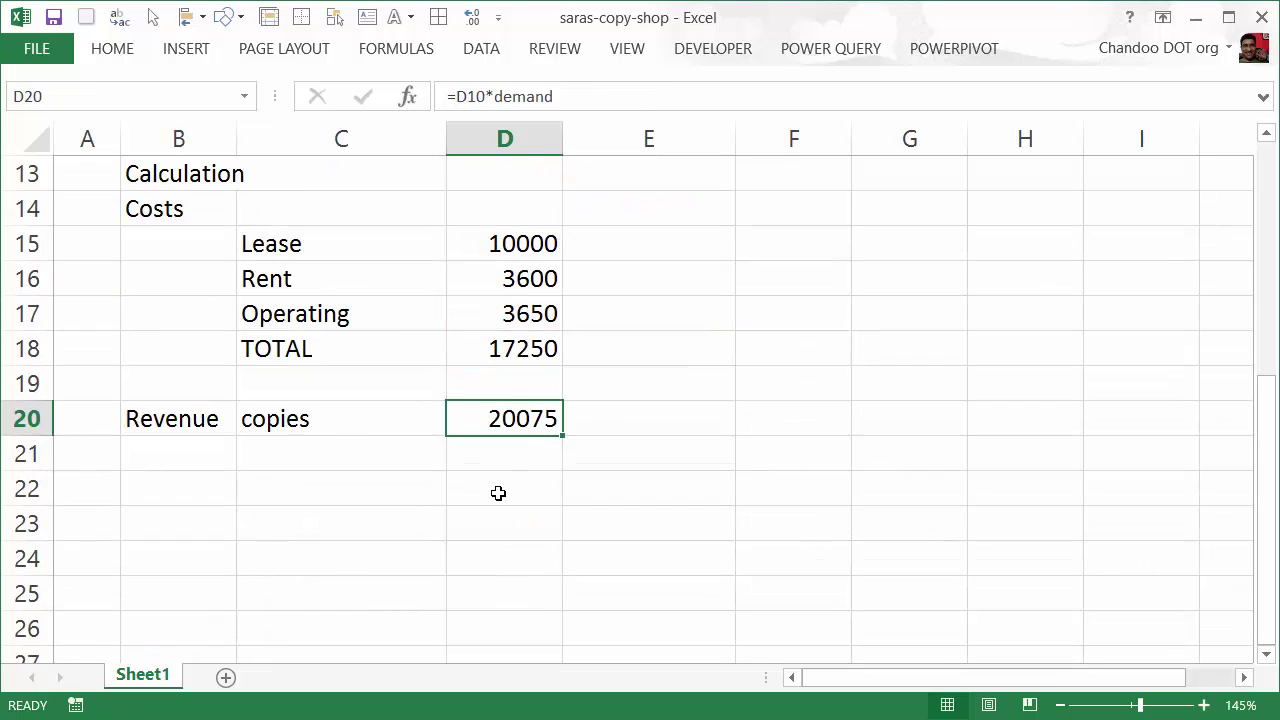
pyautogui.click(512, 345)
pyautogui.click(514, 417)
# Format the cost cells D15:D18 and revenue cell D20 as dollar accounting values with no decimals.
pyautogui.doubleClick(123, 52)
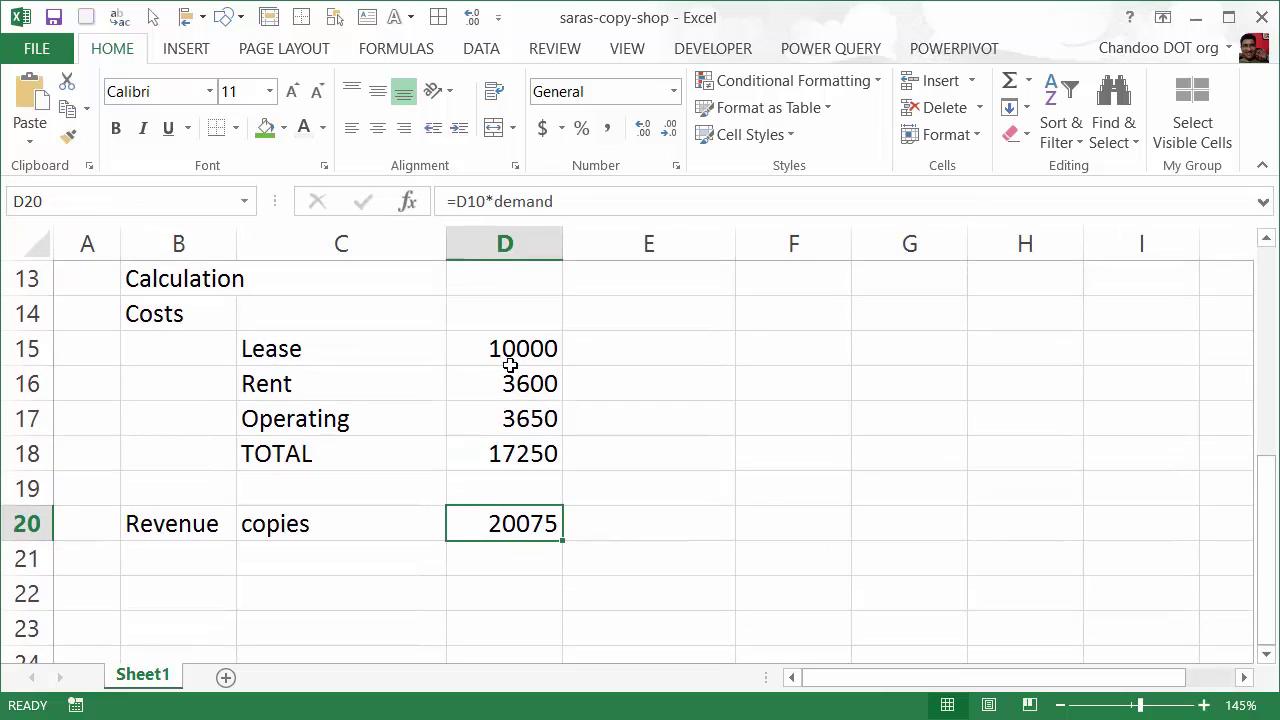
pyautogui.click(512, 352)
pyautogui.moveTo(512, 352); pyautogui.dragTo(505, 458)
pyautogui.keyDown('ctrl'); pyautogui.click(514, 526); pyautogui.keyUp('ctrl')
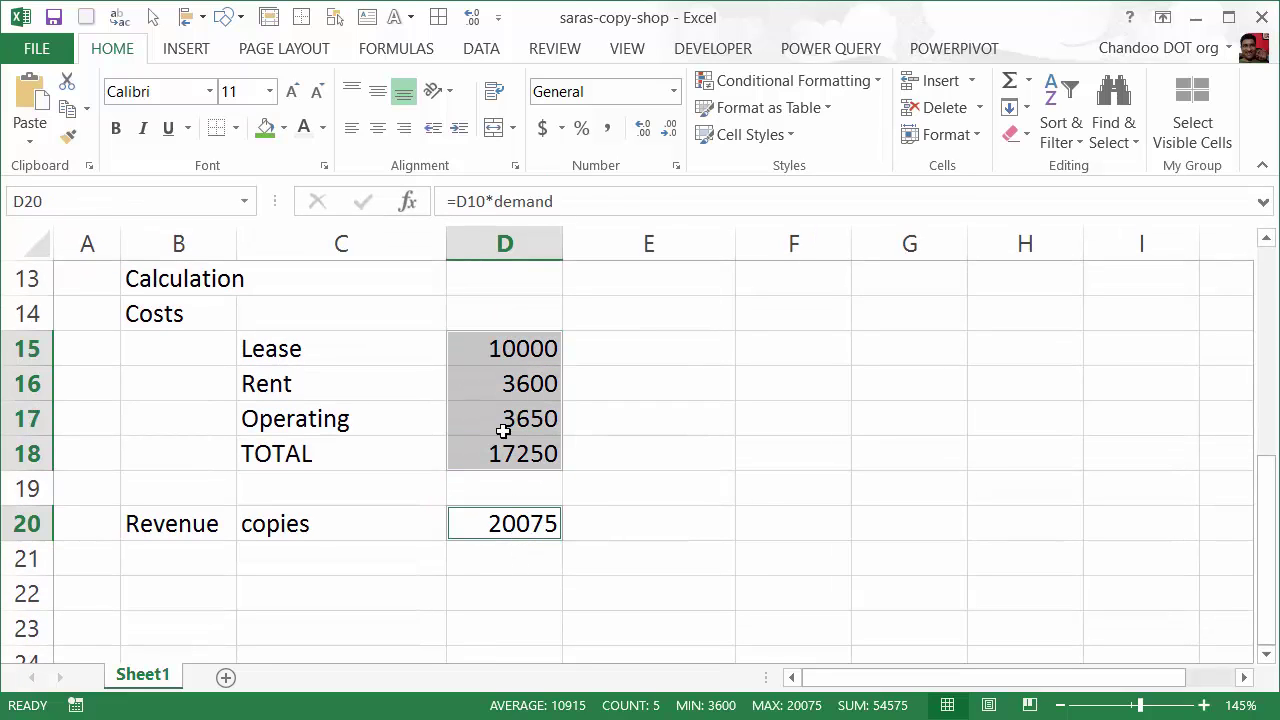
pyautogui.click(543, 129)
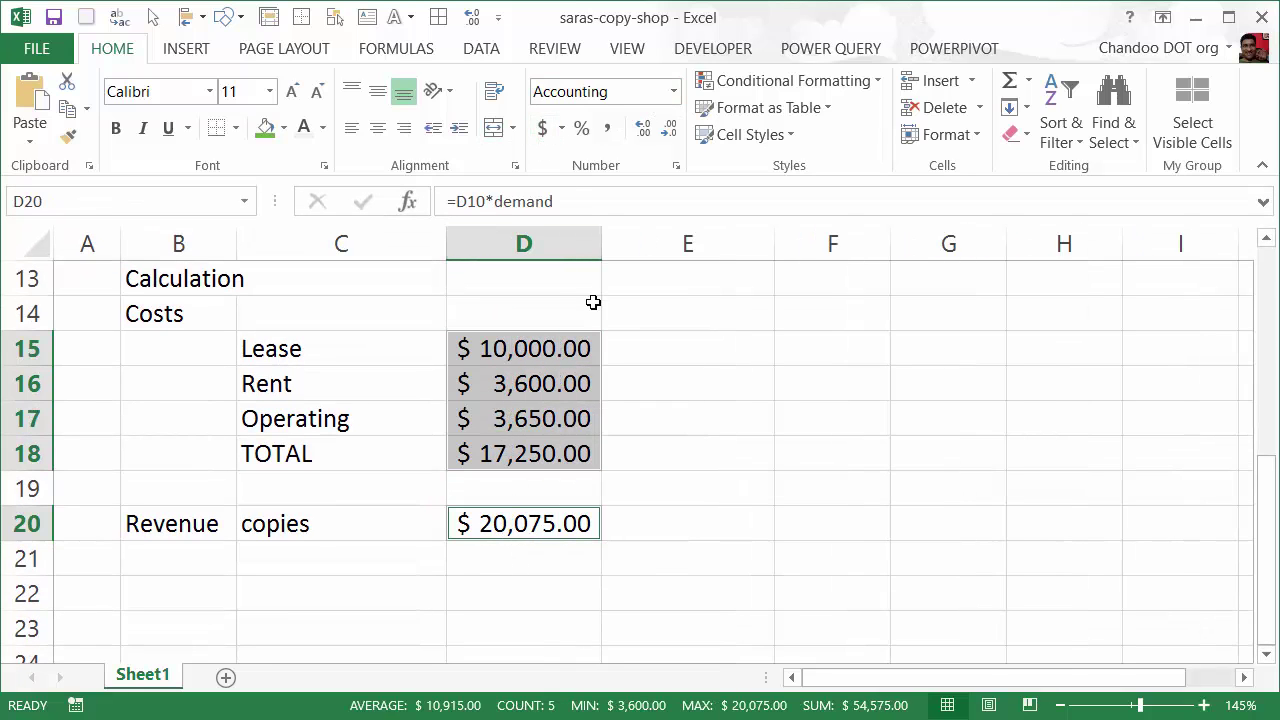
pyautogui.click(668, 129)
pyautogui.click(668, 129)
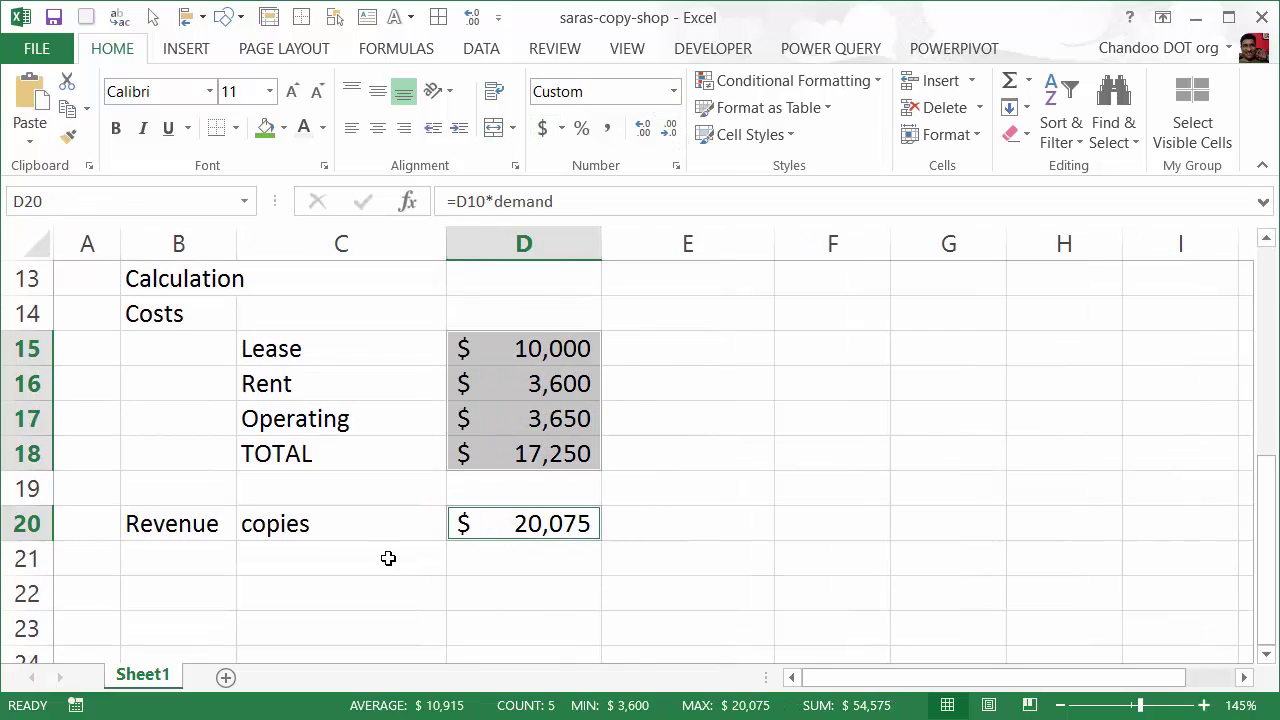
# Enter the label "Profit" in B22, below the revenue row.
pyautogui.click(342, 567)
pyautogui.press('Left')
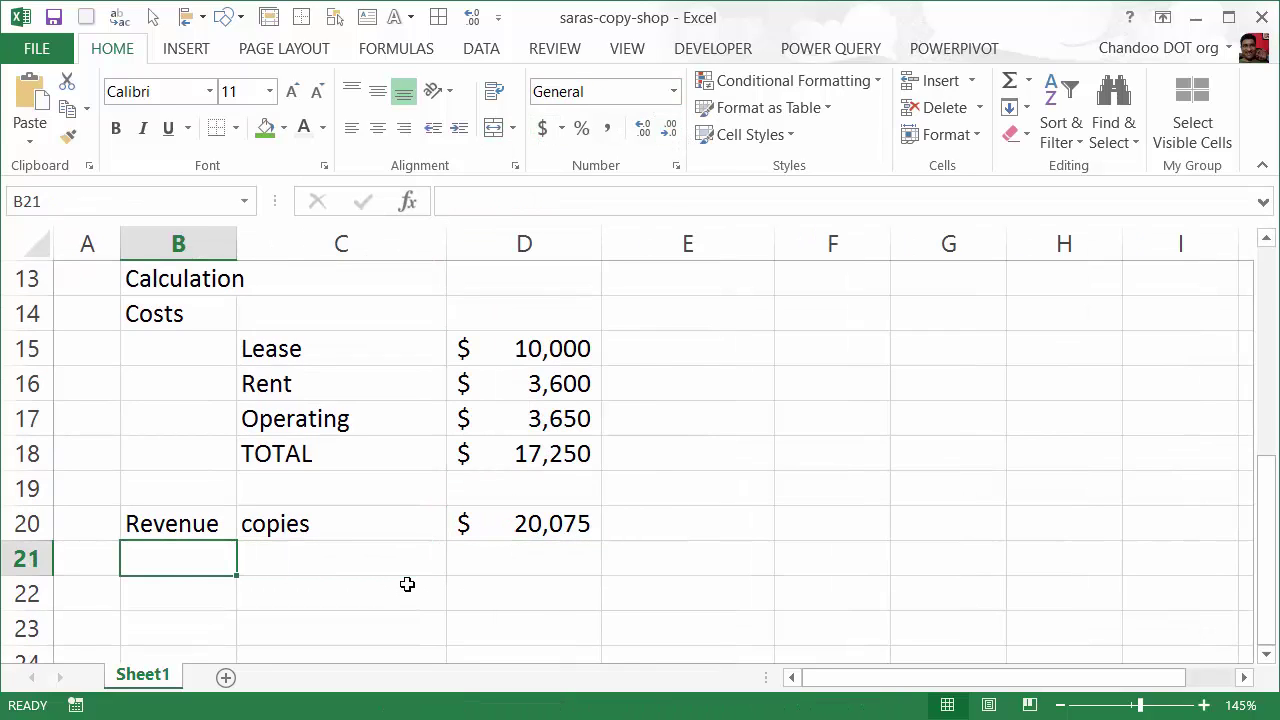
pyautogui.press('Down')
pyautogui.write('Profit')
pyautogui.press('Tab')
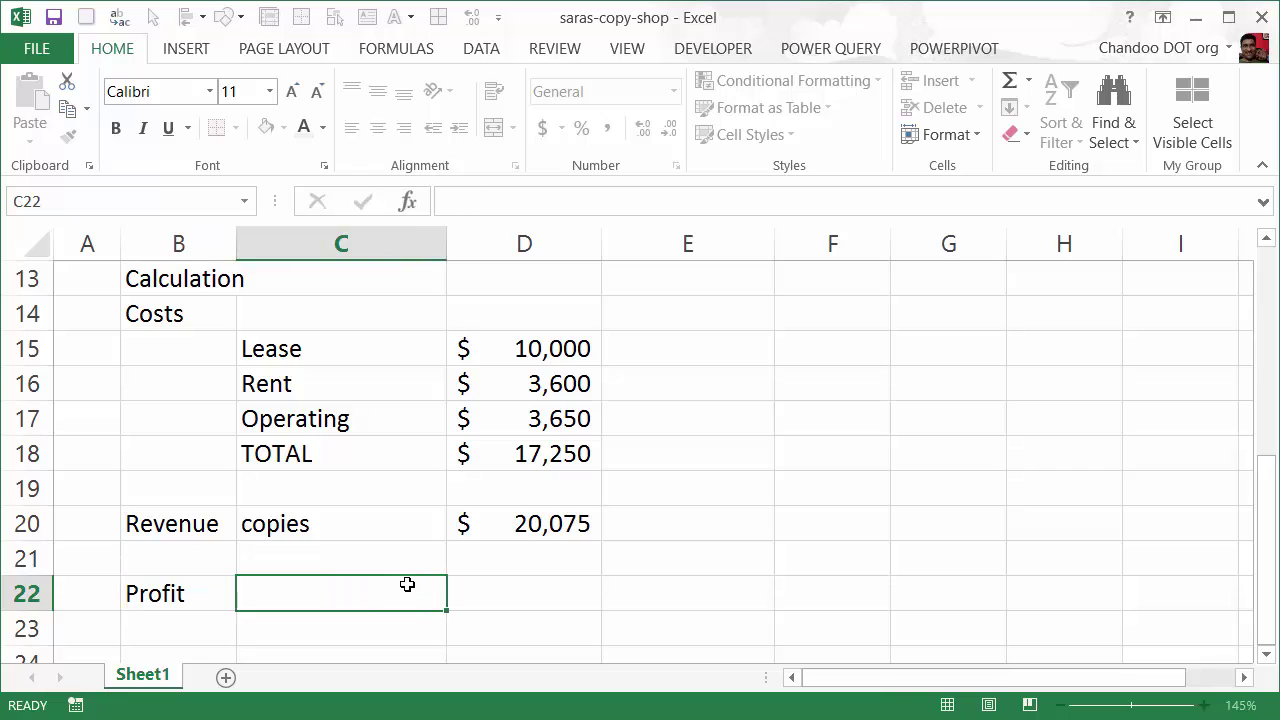
# Calculate the profit in D22 as revenue minus total costs with =D20-D18.
pyautogui.press('Tab')
pyautogui.write('=')
pyautogui.press('Up')
pyautogui.press('Up')
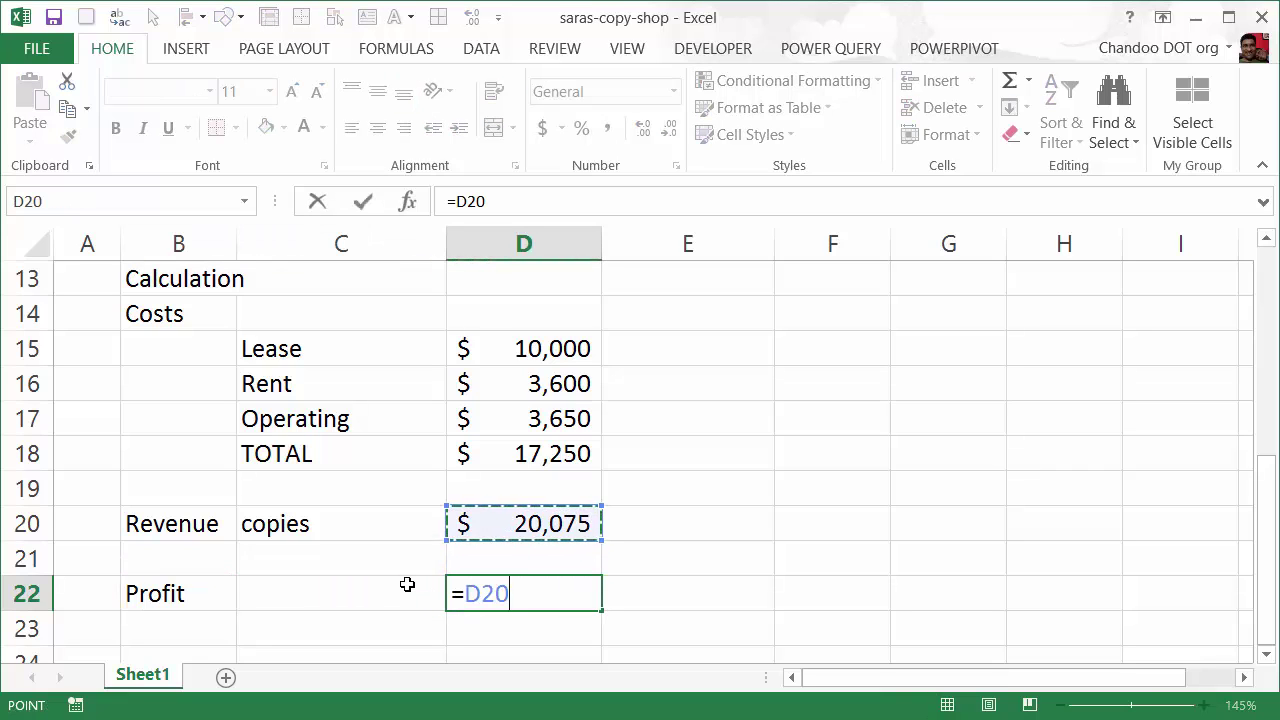
pyautogui.write('-')
pyautogui.press('Up')
pyautogui.press('Up')
pyautogui.press('Up')
pyautogui.press('Up')
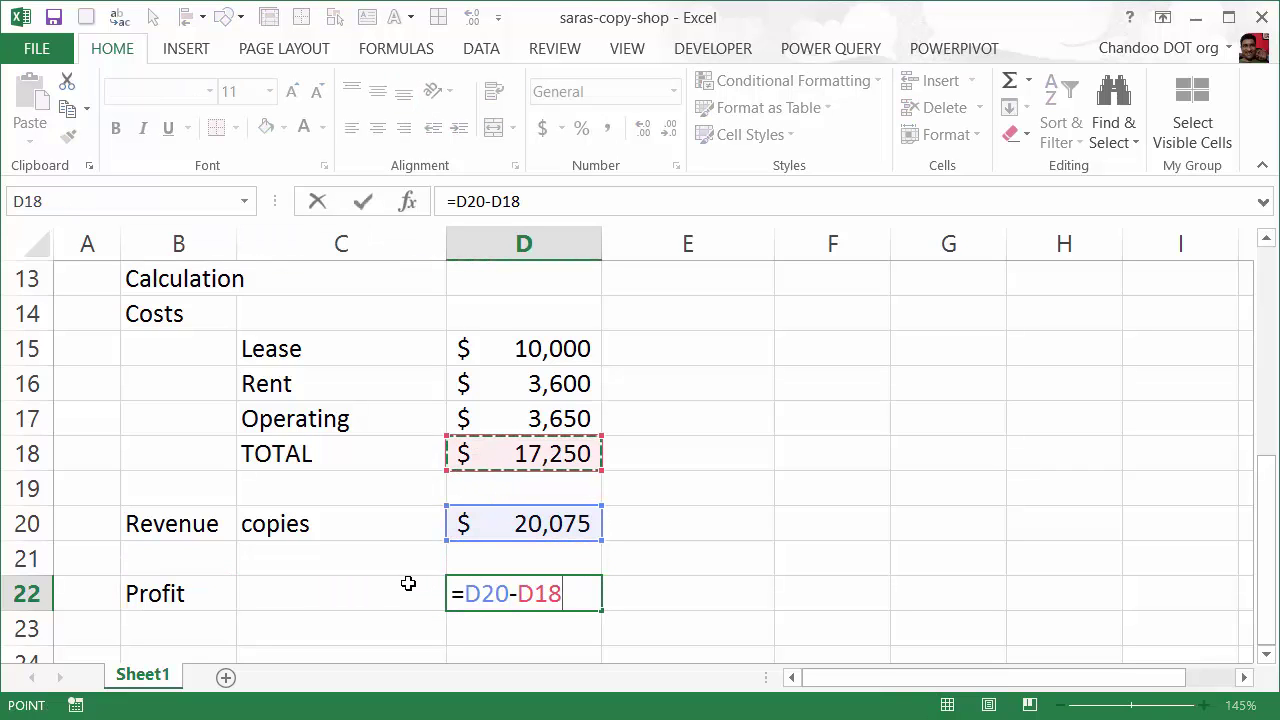
pyautogui.press('Return')
pyautogui.press('Right')
pyautogui.press('Up')
pyautogui.press('Right')
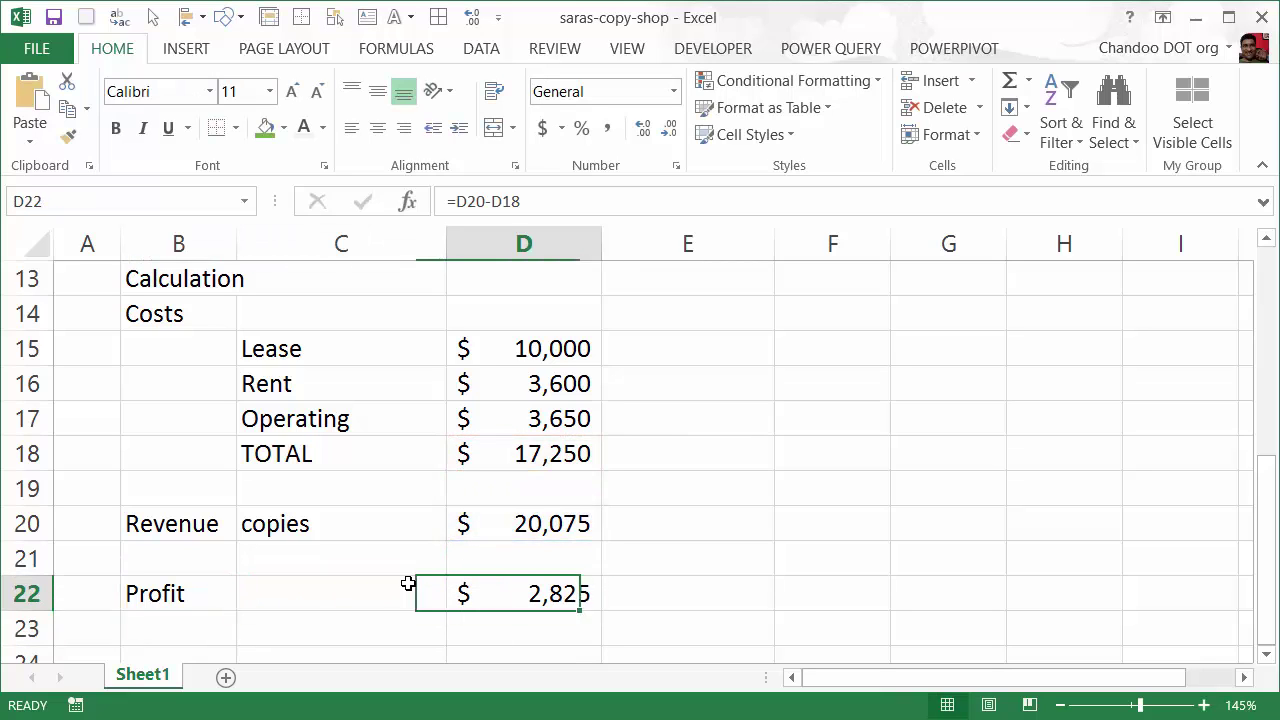
pyautogui.doubleClick(137, 57)
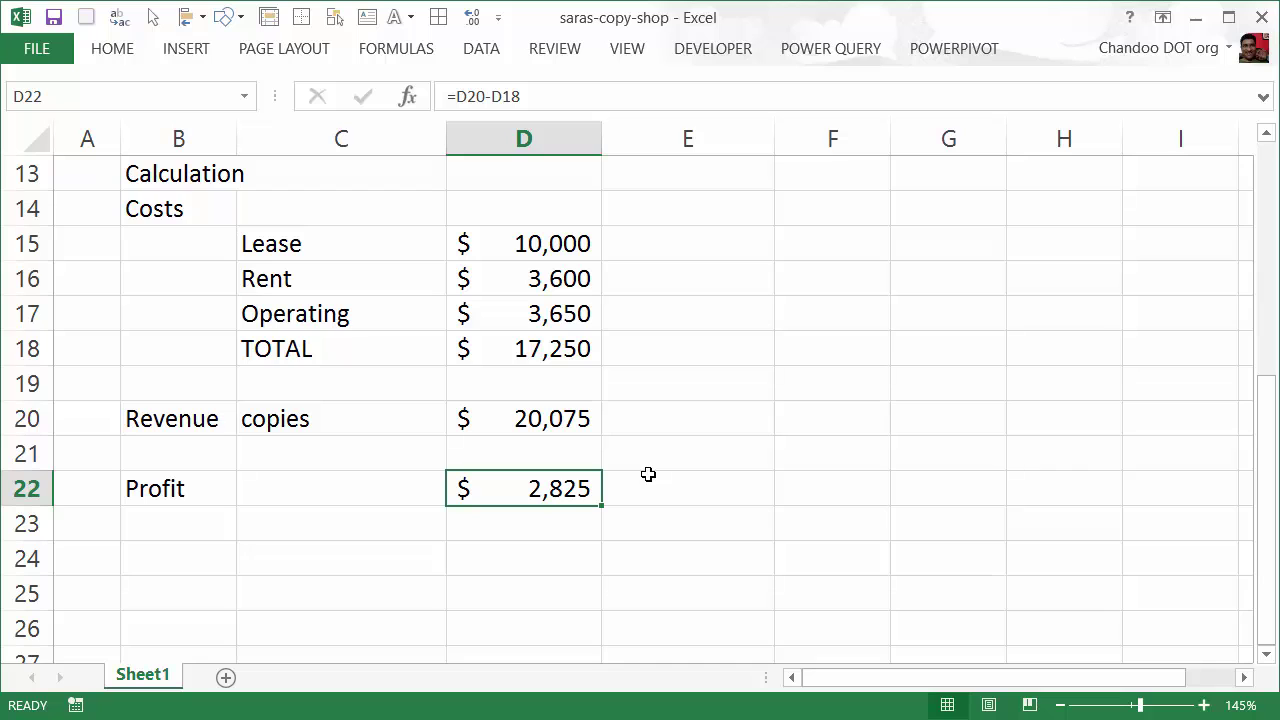
# Set the daily demand in D11 to 1000 to test its effect on costs, revenue and profit.
pyautogui.scroll(2, 640, 477)
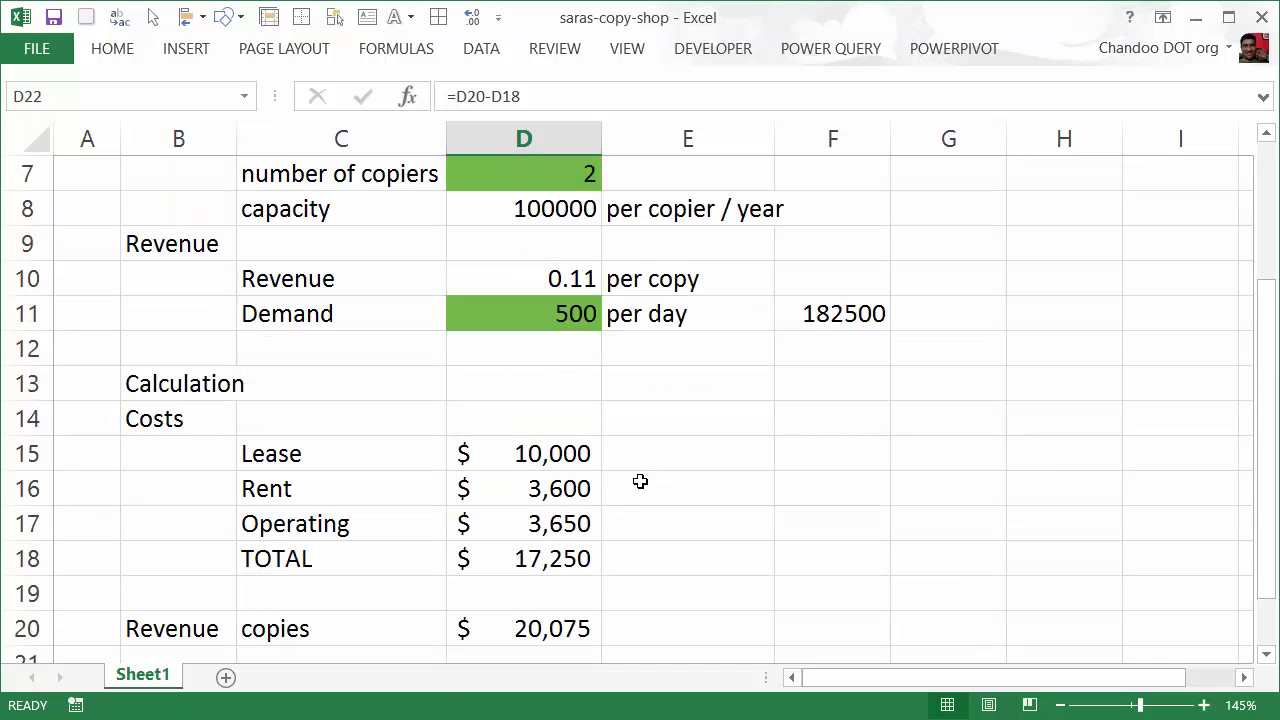
pyautogui.click(543, 317)
pyautogui.scroll(2, 934, 640)
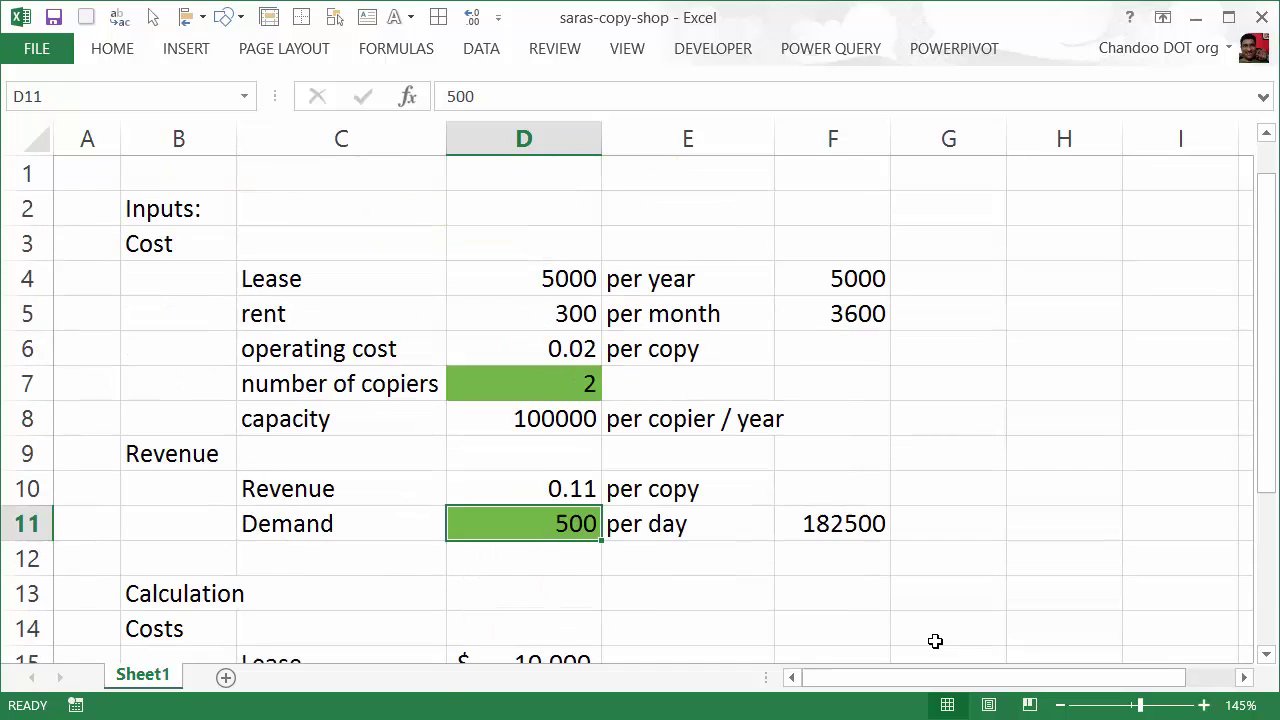
pyautogui.scroll(-3, 934, 640)
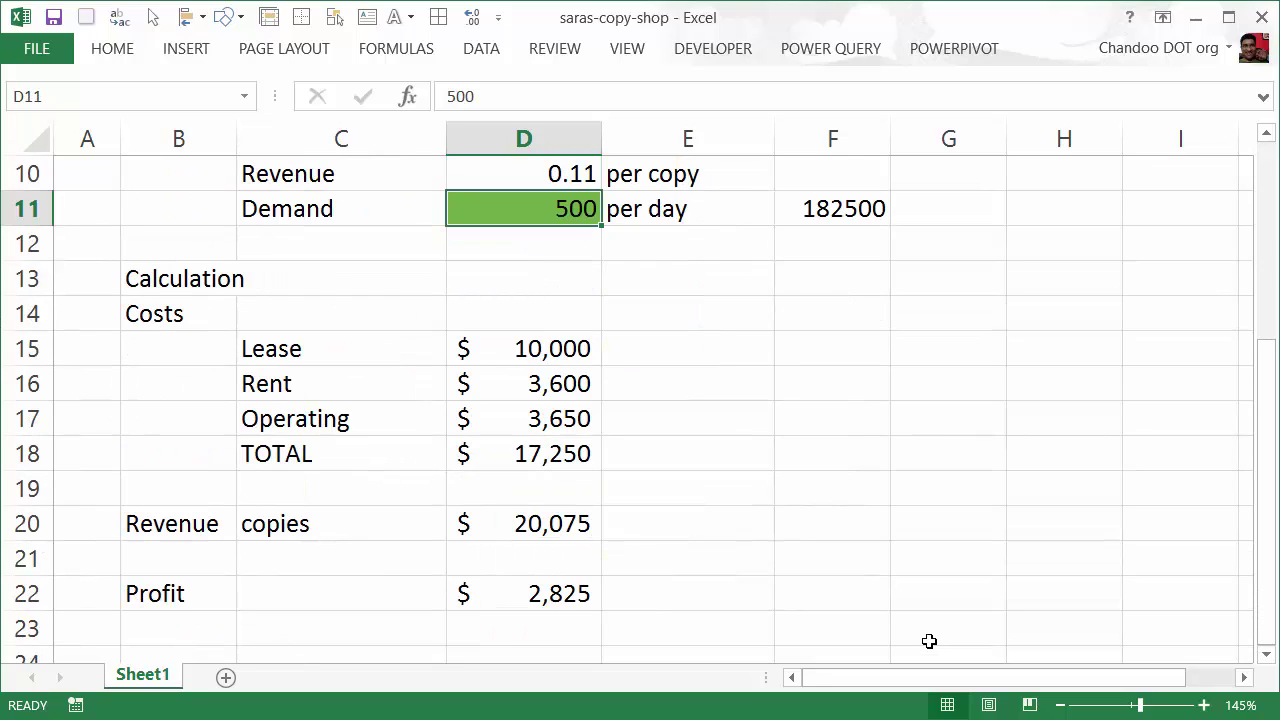
pyautogui.write('1000')
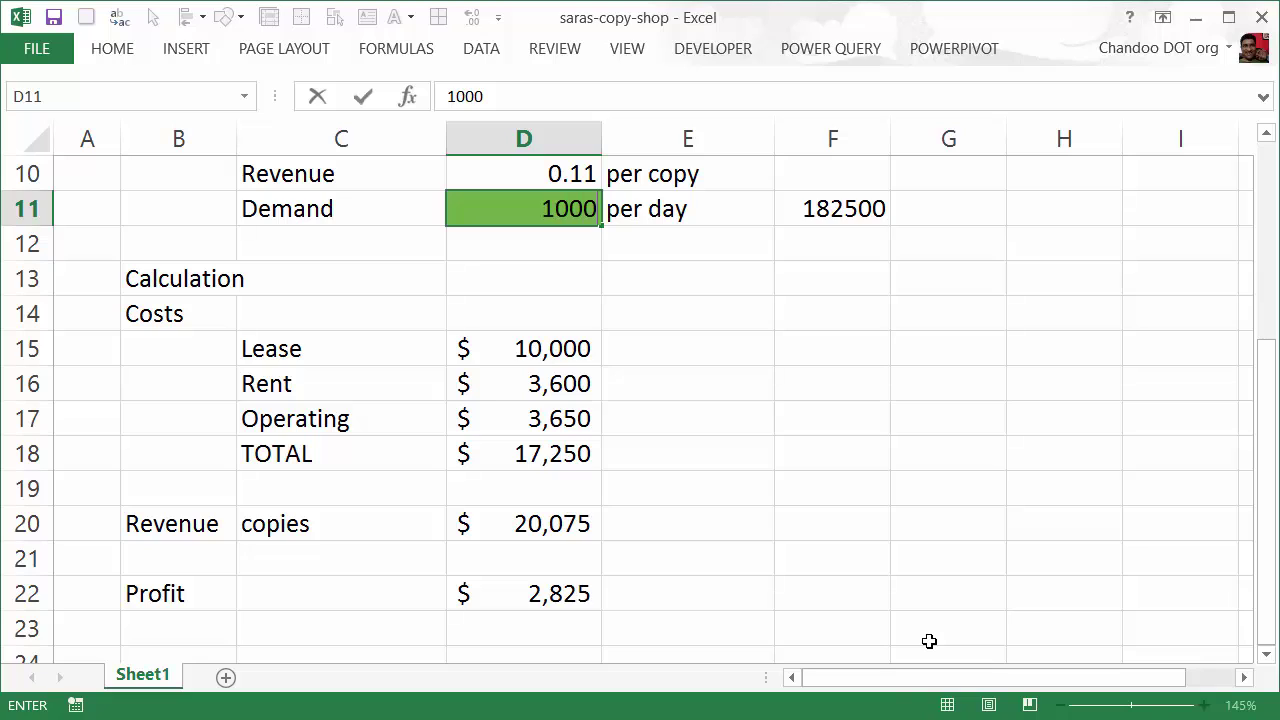
pyautogui.press('Return')
pyautogui.press('Up')
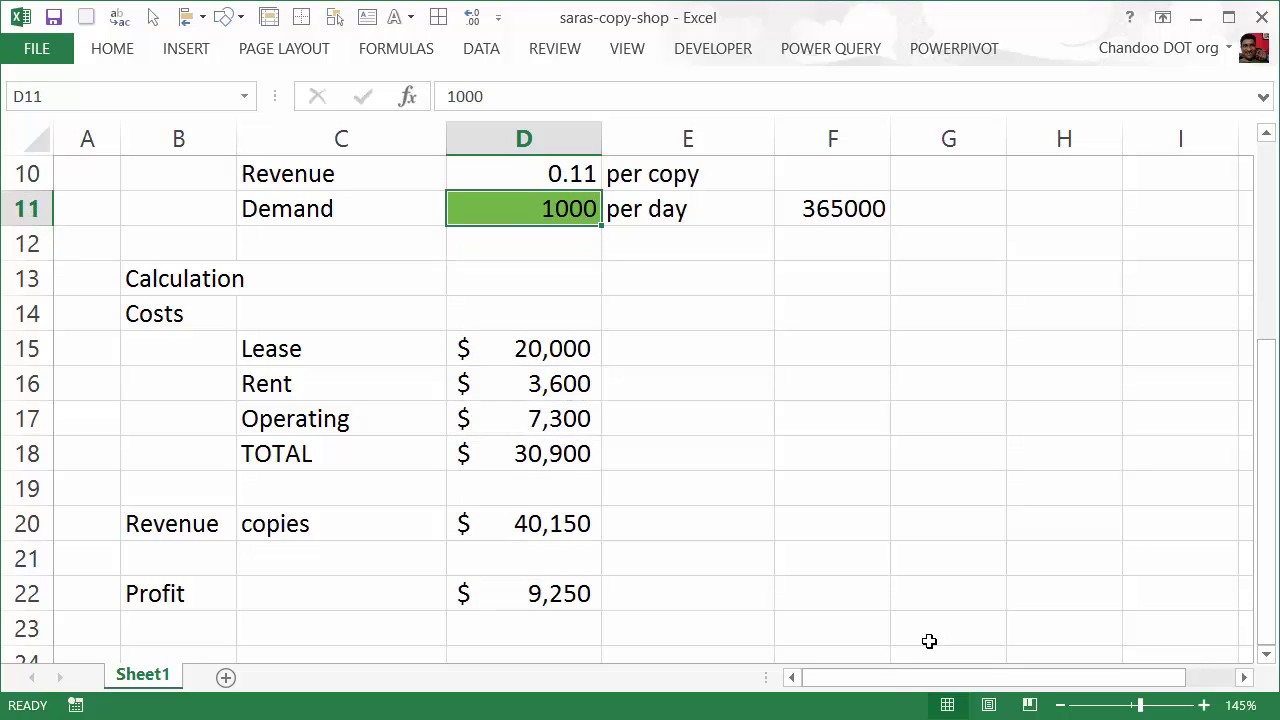
# Set the daily demand in D11 to 1500 to test the profit at that level.
pyautogui.write('140')
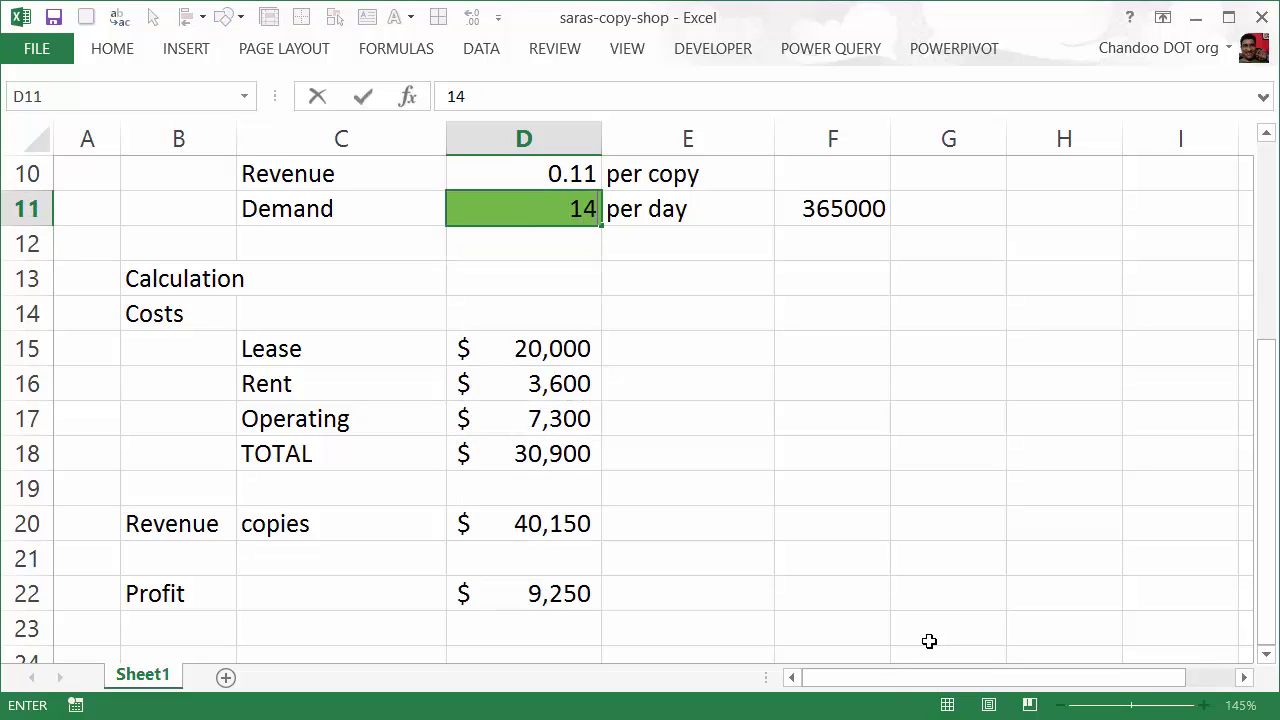
pyautogui.press('BackSpace')
pyautogui.press('BackSpace')
pyautogui.write('500')
pyautogui.press('Return')
pyautogui.press('Up')
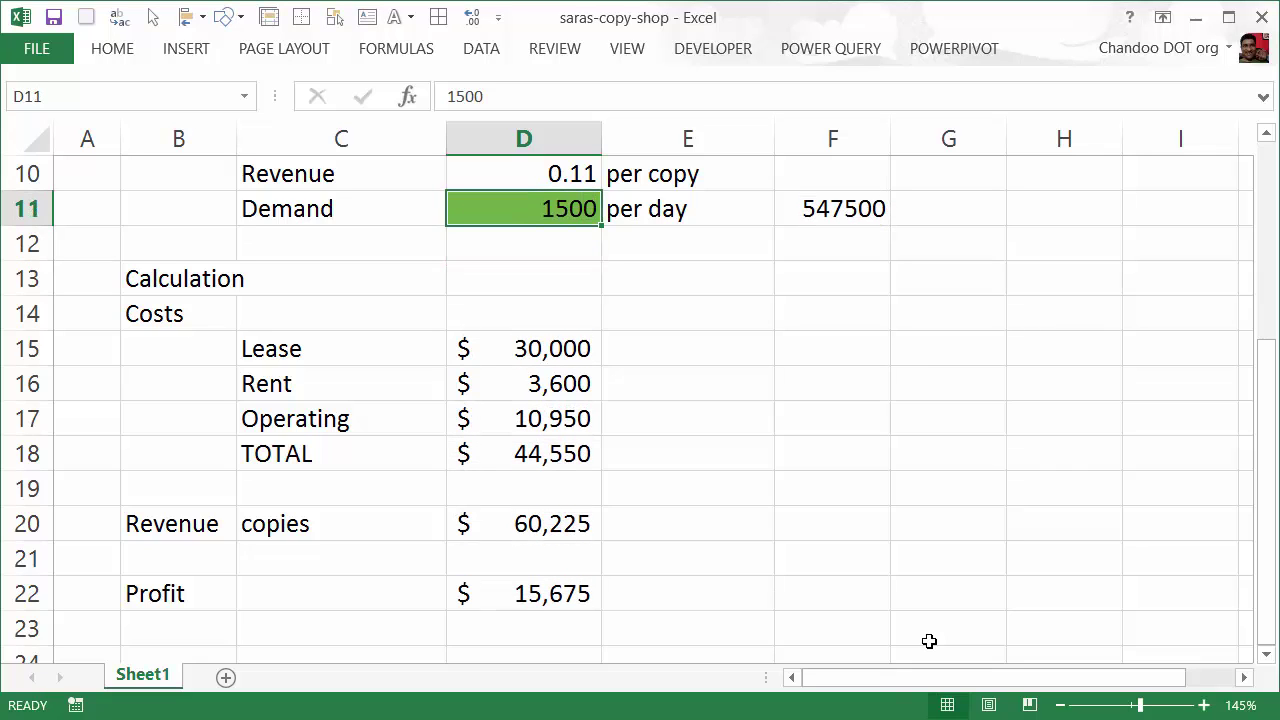
# Set the daily demand in D11 to 2000 and review the costs, revenue and profit at that level.
pyautogui.write('20000')
pyautogui.press('BackSpace')
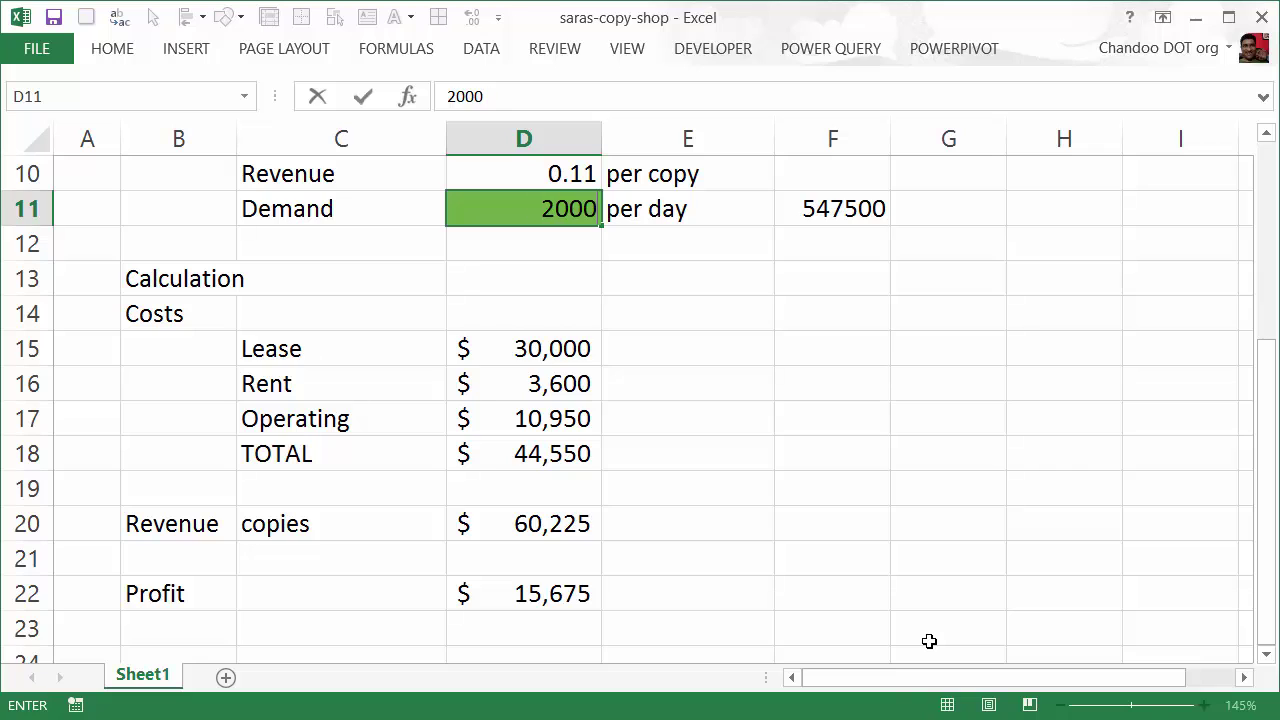
pyautogui.press('Return')
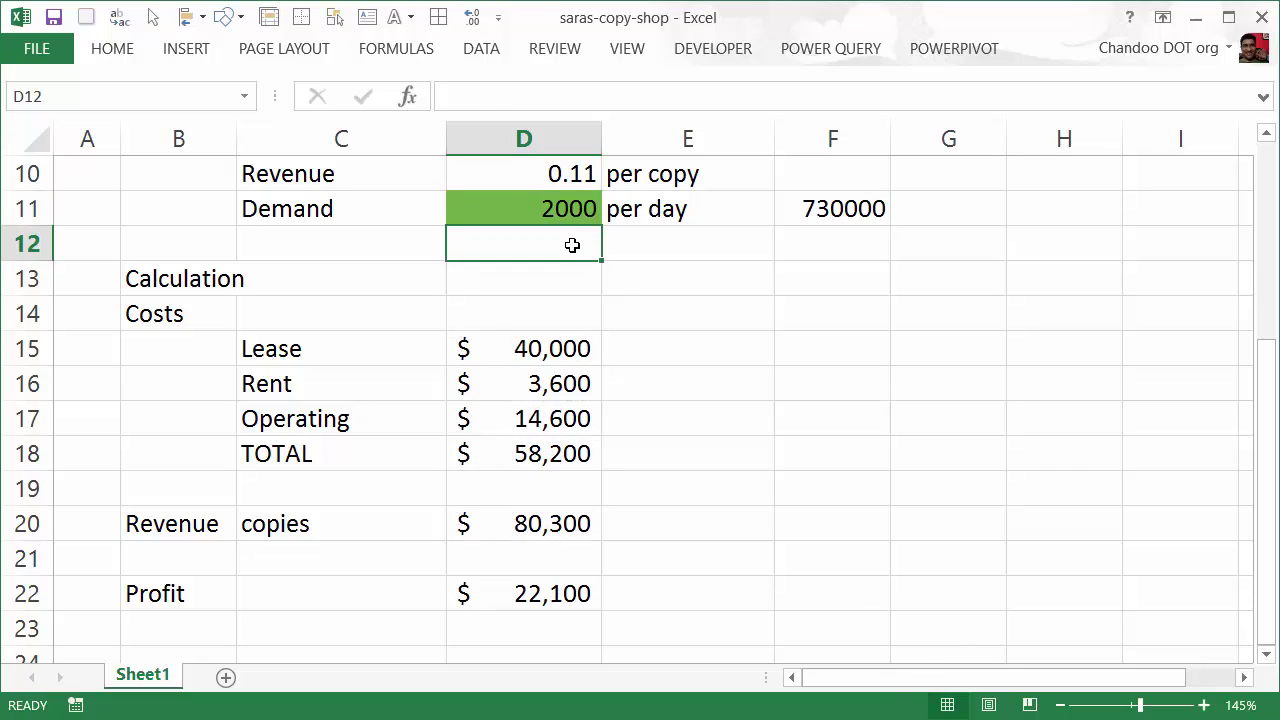
pyautogui.click(578, 208)
pyautogui.scroll(1, 624, 293)
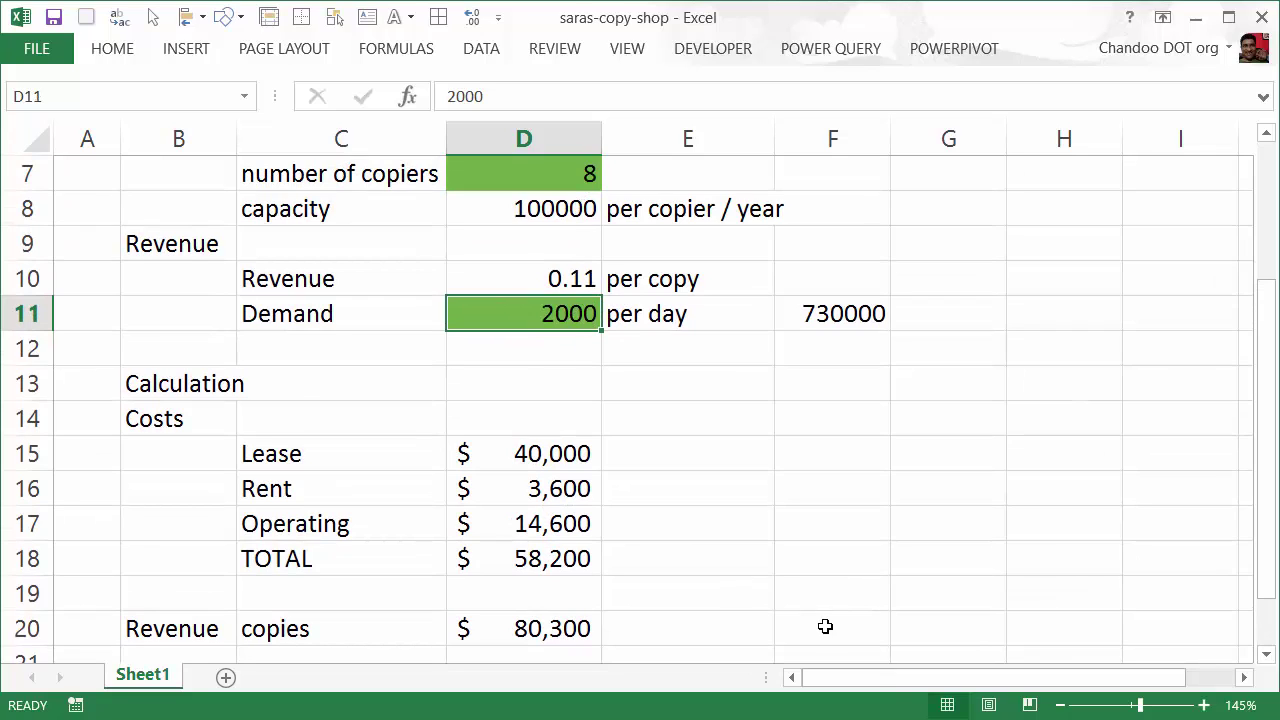
pyautogui.scroll(-2, 790, 533)
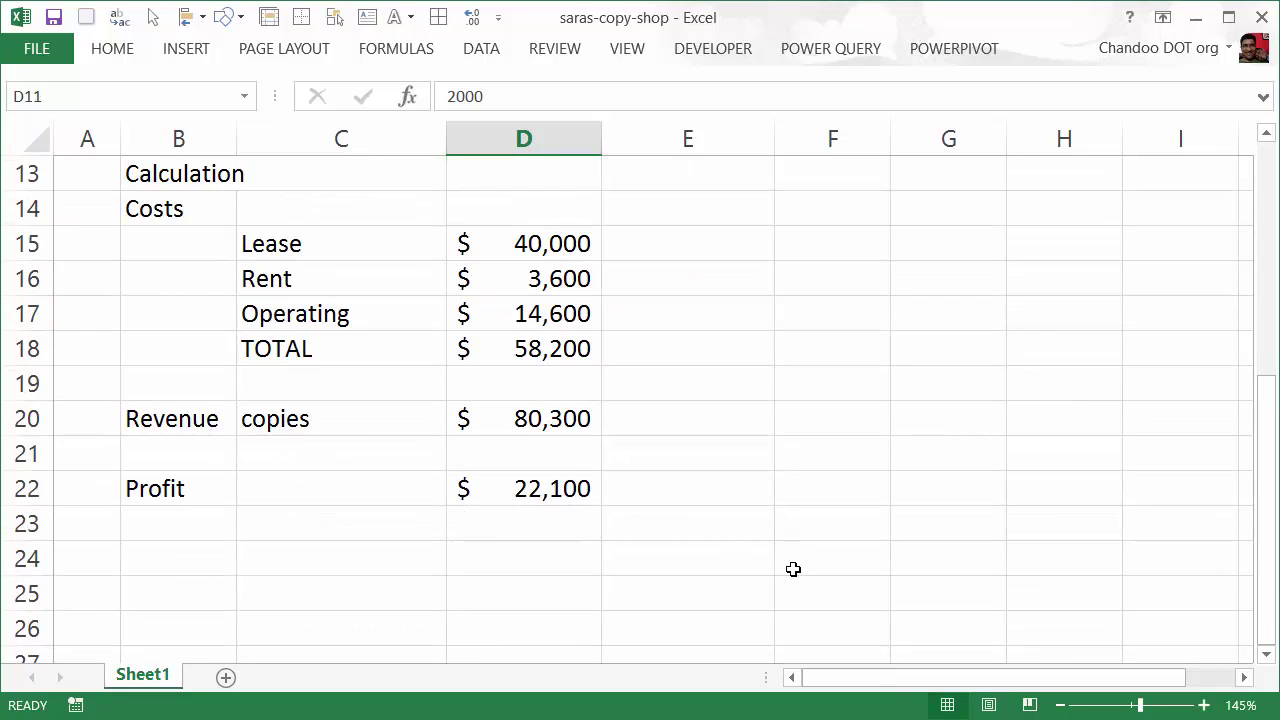
pyautogui.scroll(-3, 793, 574)
pyautogui.scroll(1, 793, 577)
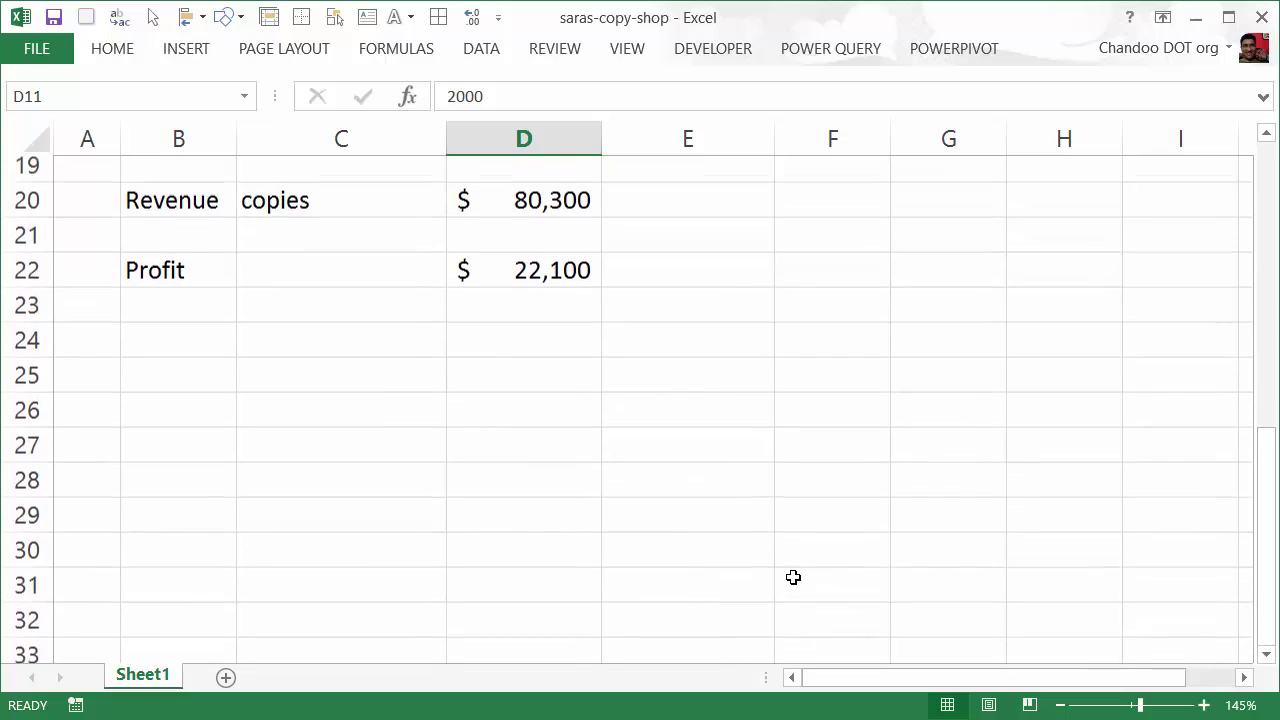
# Switch to the problem page in the browser and reread question (i) about a given daily demand and number of copiers leased.
pyautogui.hotkey('alt', 'Tab')
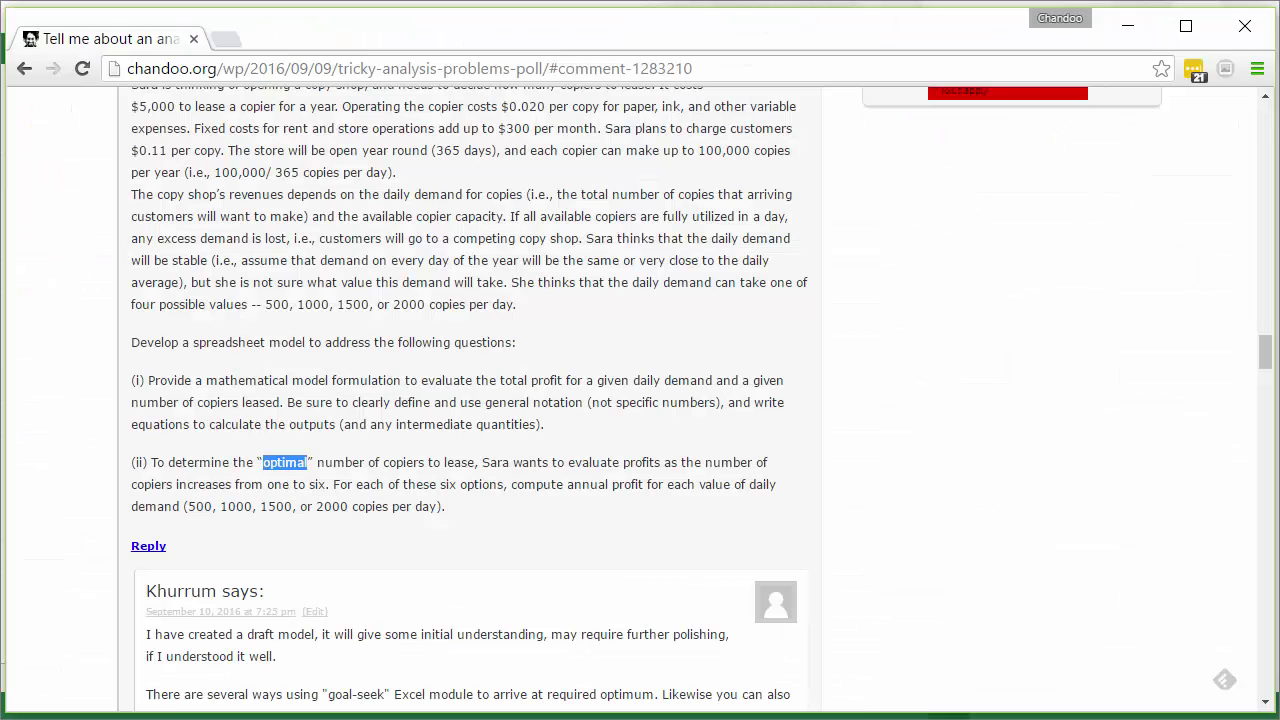
pyautogui.moveTo(148, 380); pyautogui.dragTo(605, 417)
pyautogui.scroll(2, 607, 411)
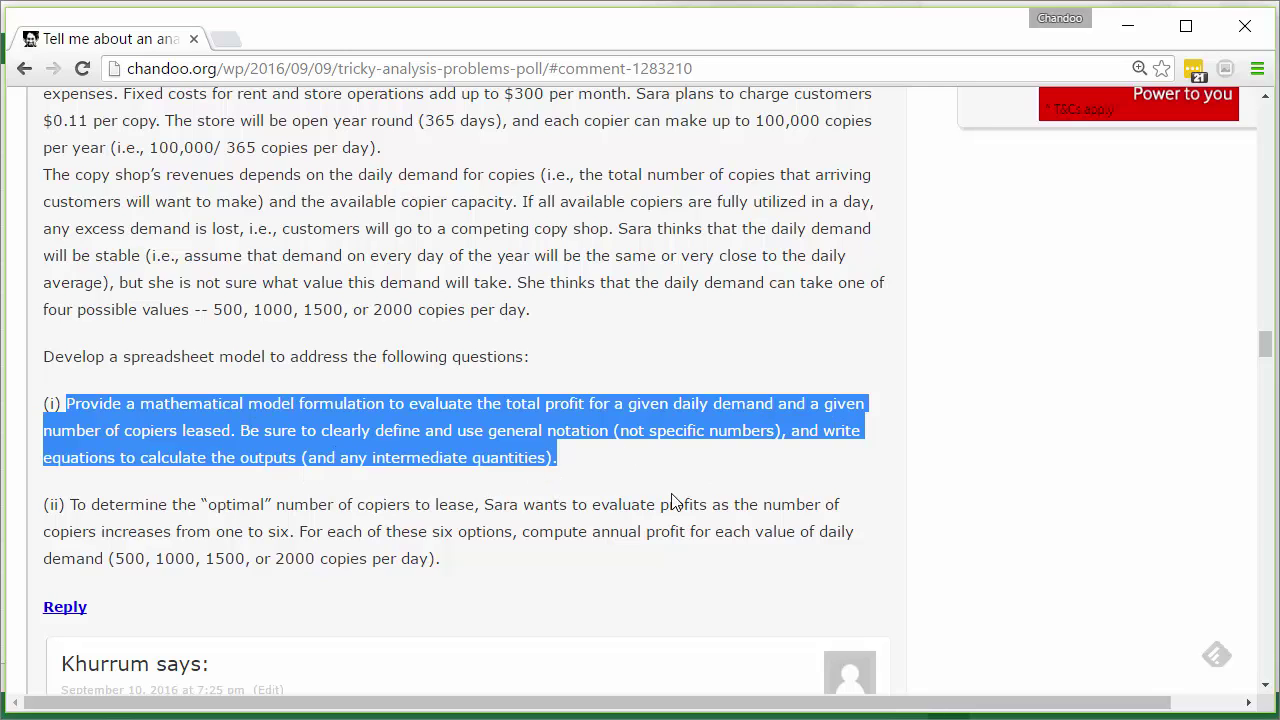
pyautogui.click(655, 458)
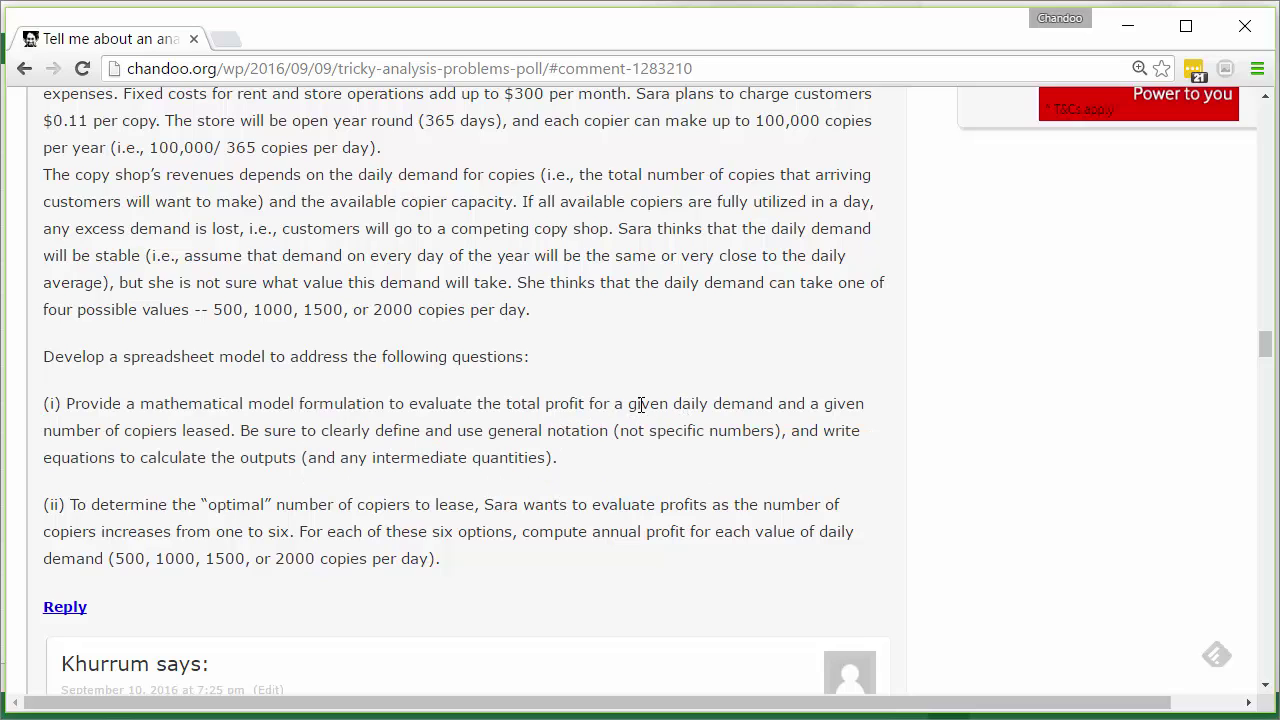
pyautogui.moveTo(627, 403); pyautogui.dragTo(775, 406)
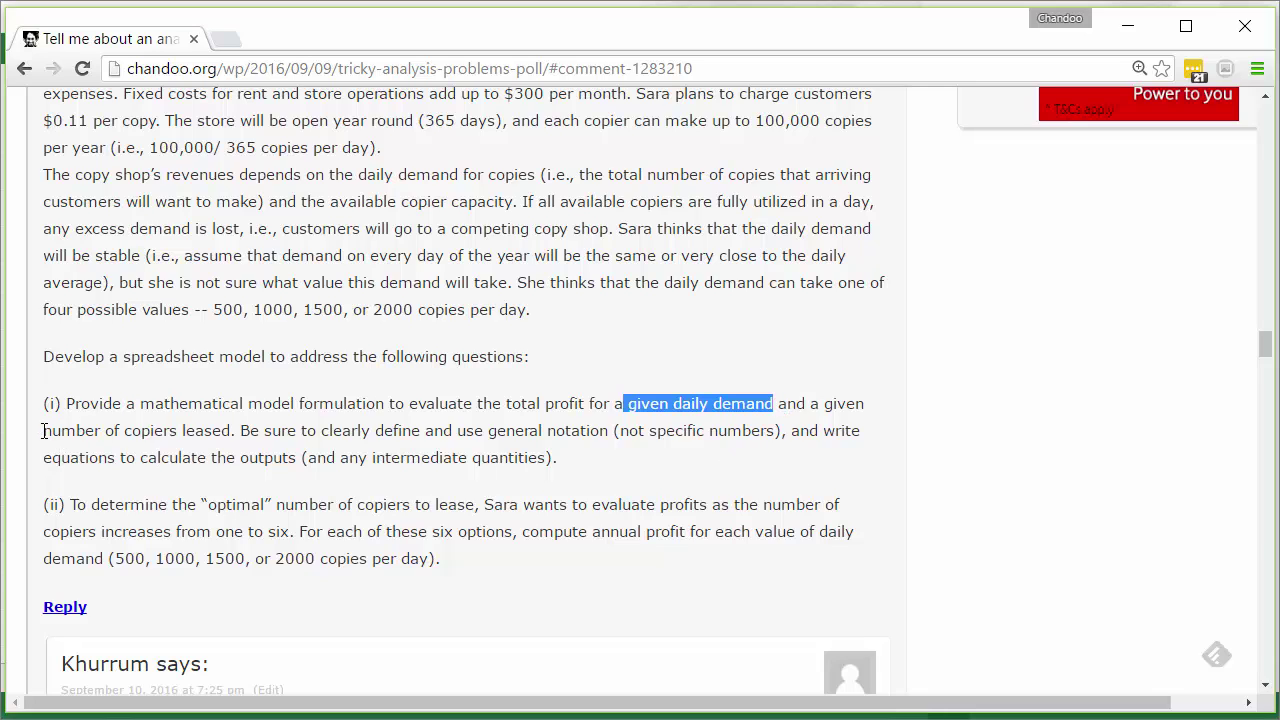
pyautogui.moveTo(43, 430); pyautogui.dragTo(236, 430)
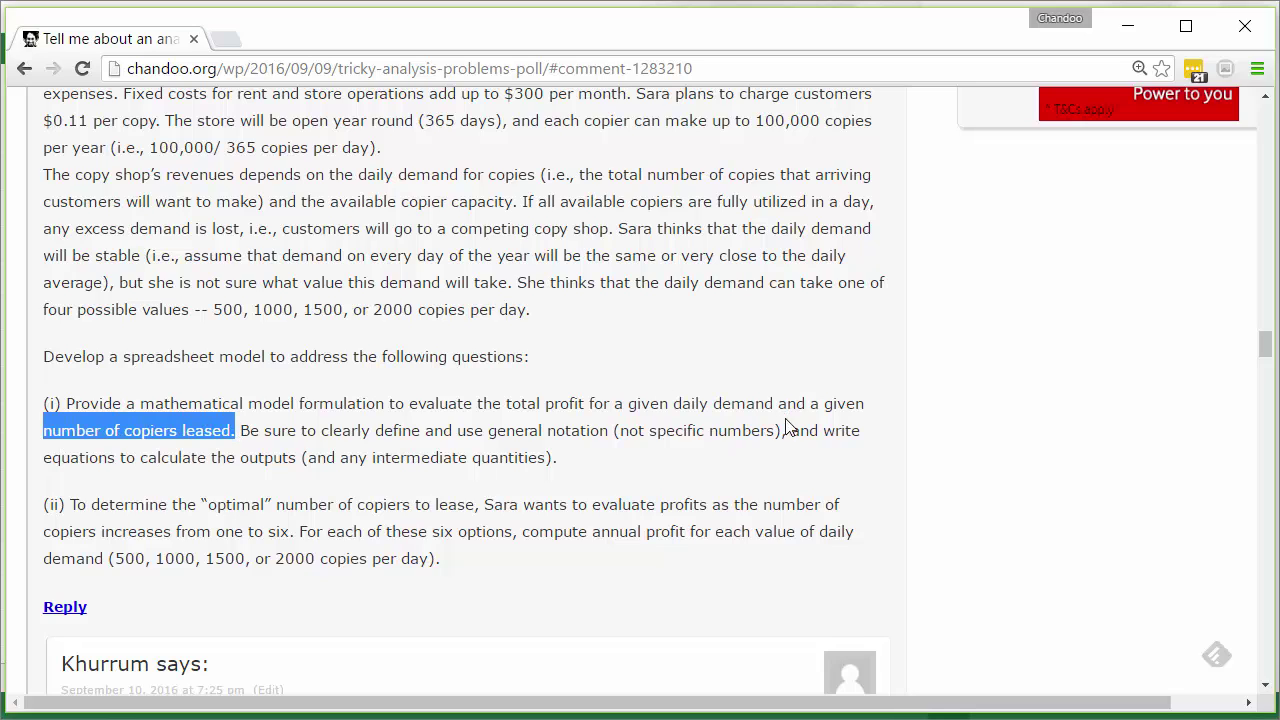
pyautogui.doubleClick(843, 407)
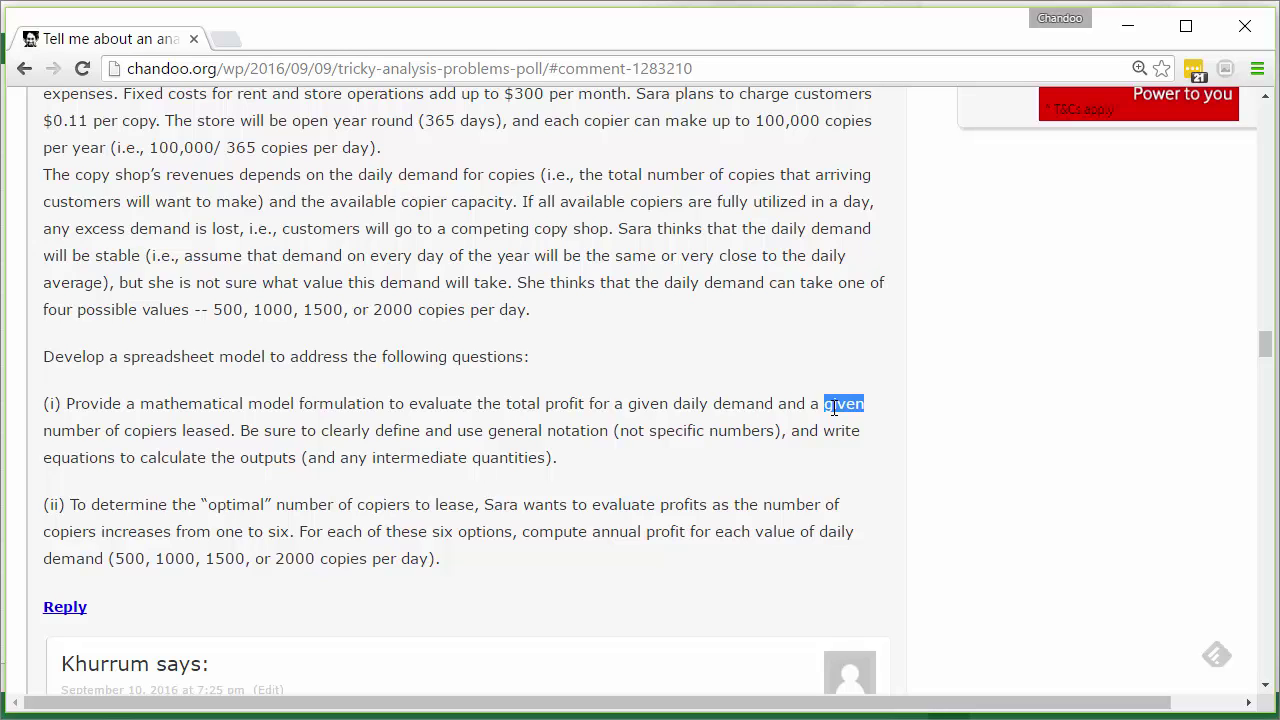
# Return to the Excel workbook and replace the number-of-copiers formula in D7 with the fixed input 2.
pyautogui.hotkey('alt', 'Tab')
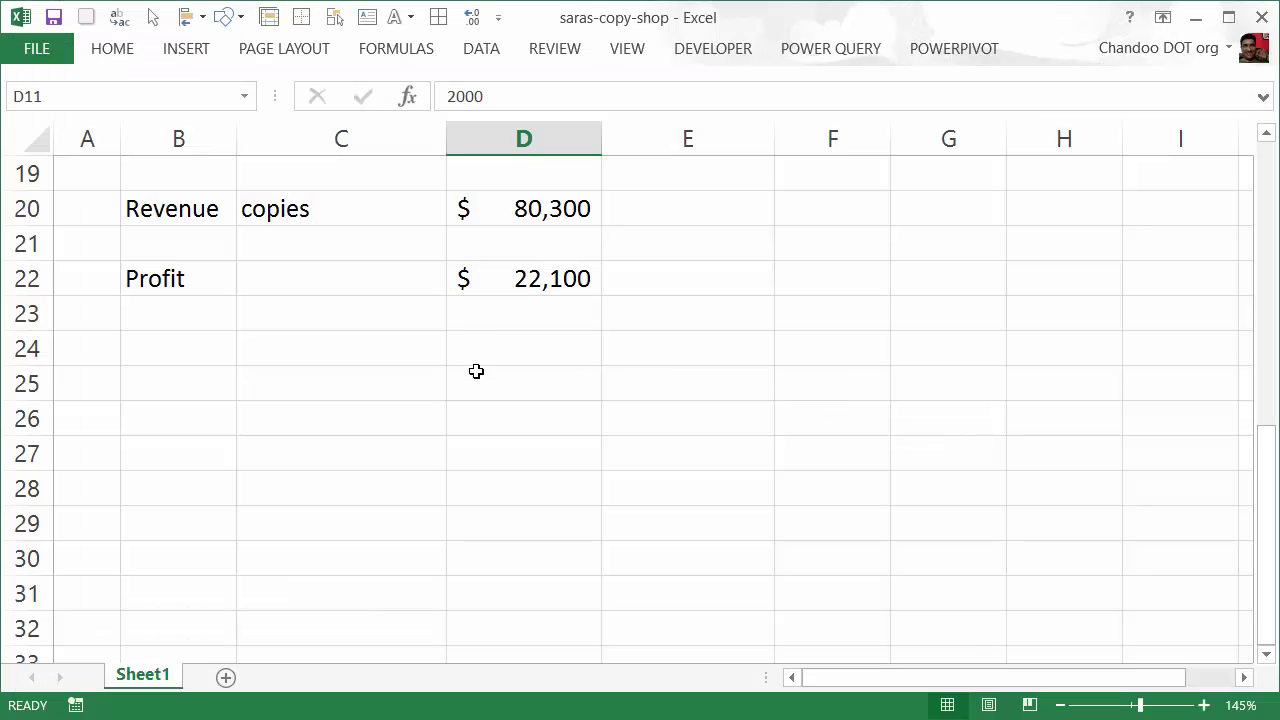
pyautogui.click(476, 376)
pyautogui.scroll(4, 476, 376)
pyautogui.scroll(-2, 486, 380)
pyautogui.scroll(3, 491, 397)
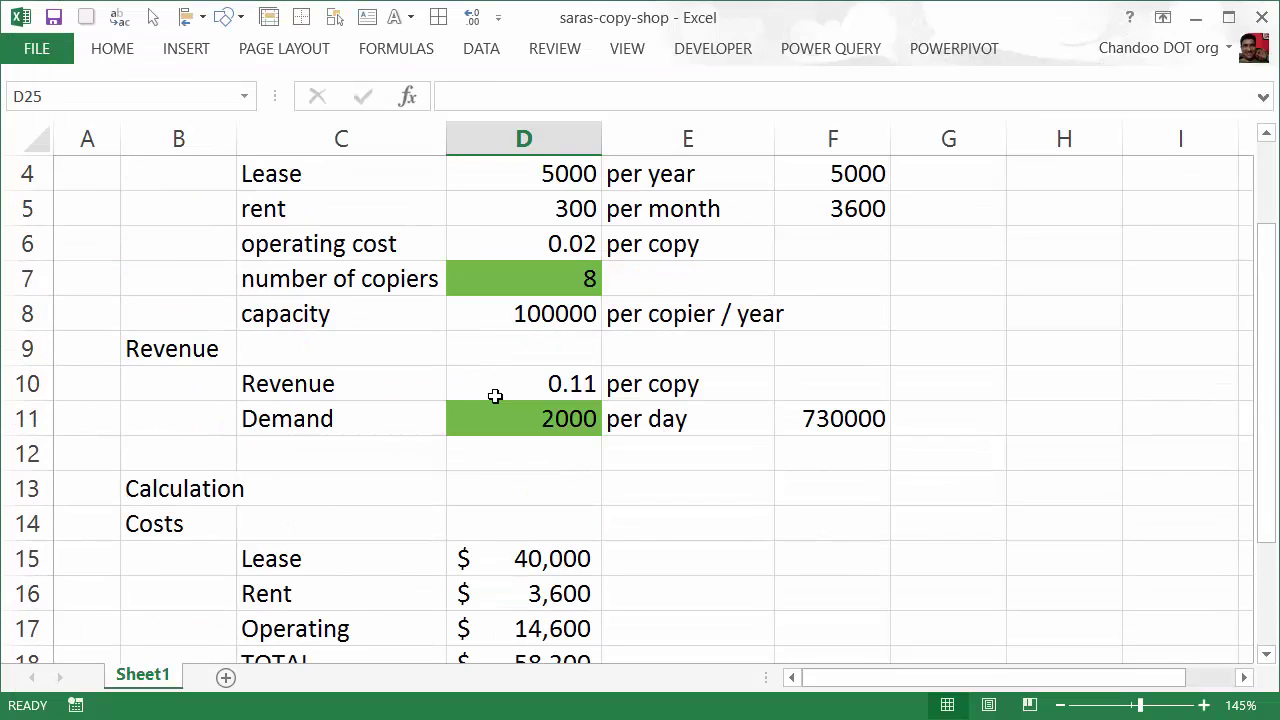
pyautogui.click(503, 282)
pyautogui.click(520, 402)
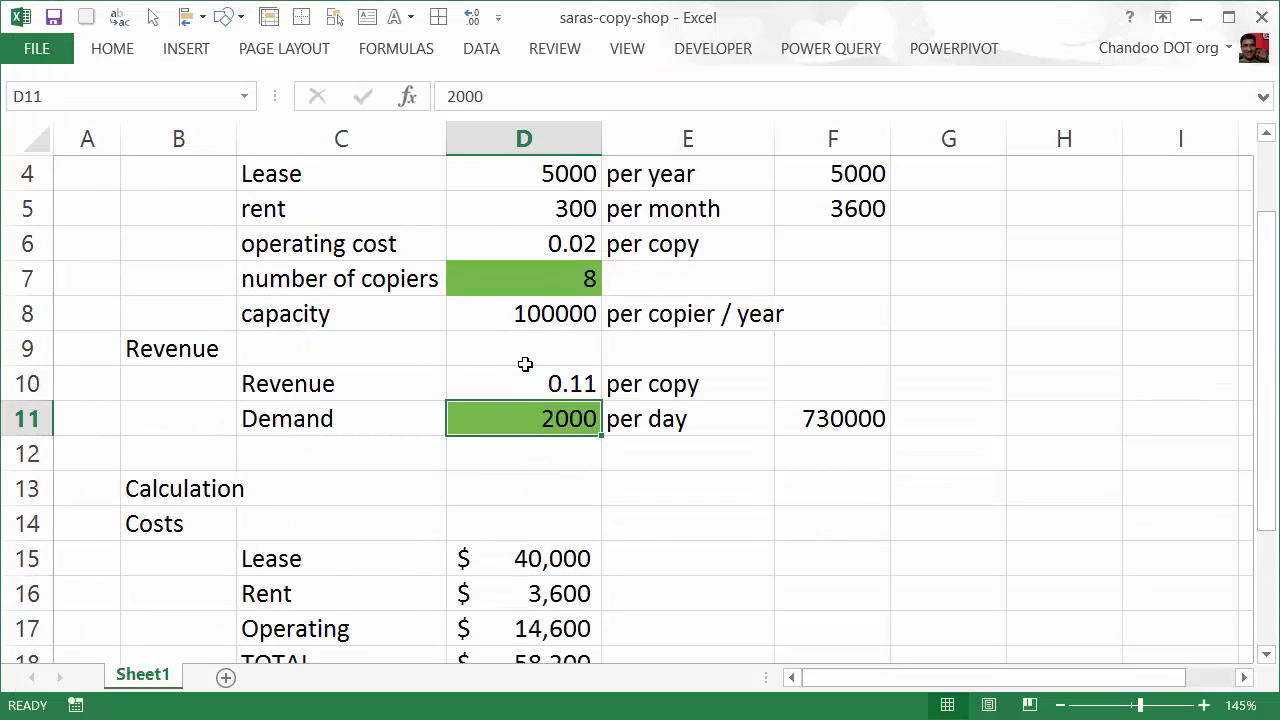
pyautogui.click(528, 281)
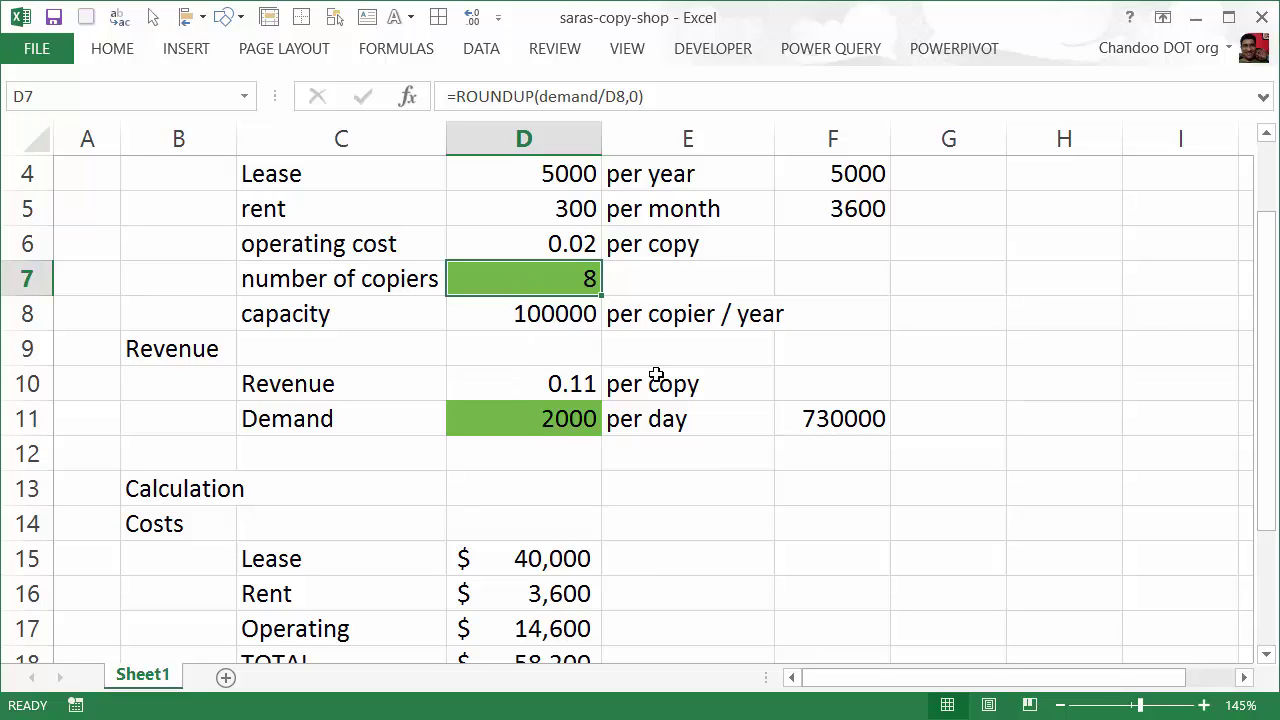
pyautogui.press('F2')
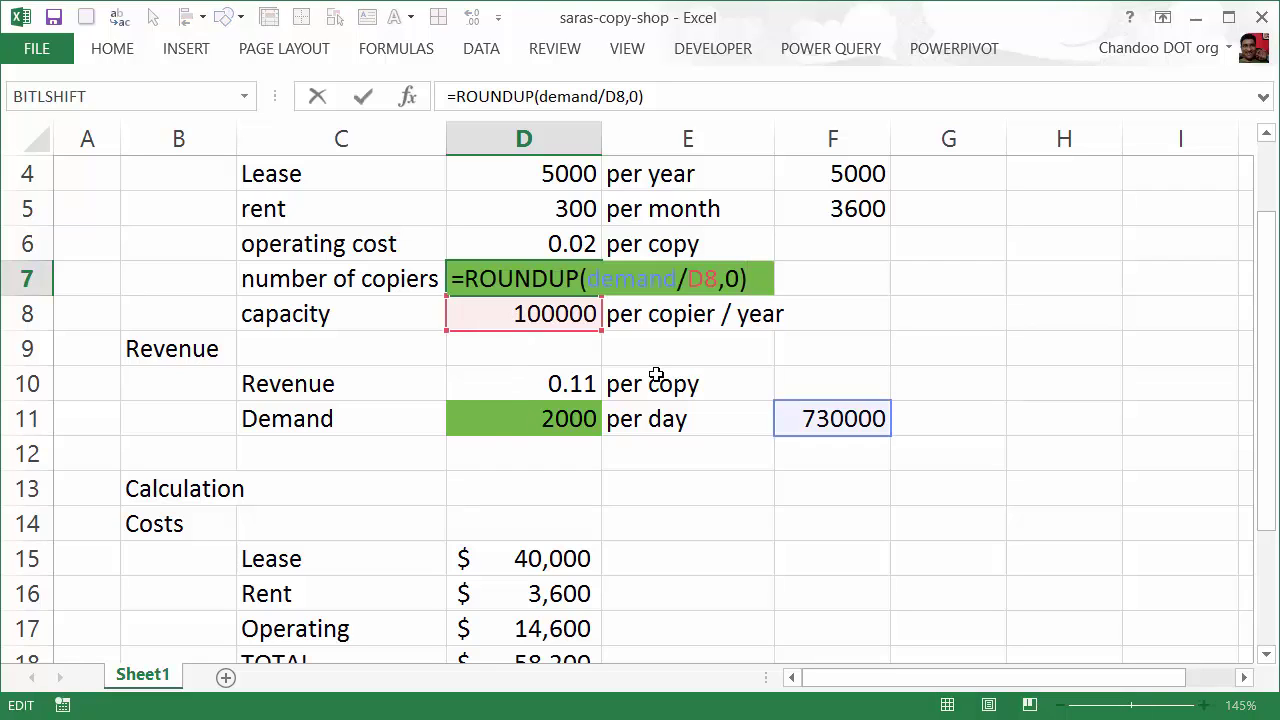
pyautogui.press('Escape')
pyautogui.write('2')
pyautogui.press('Return')
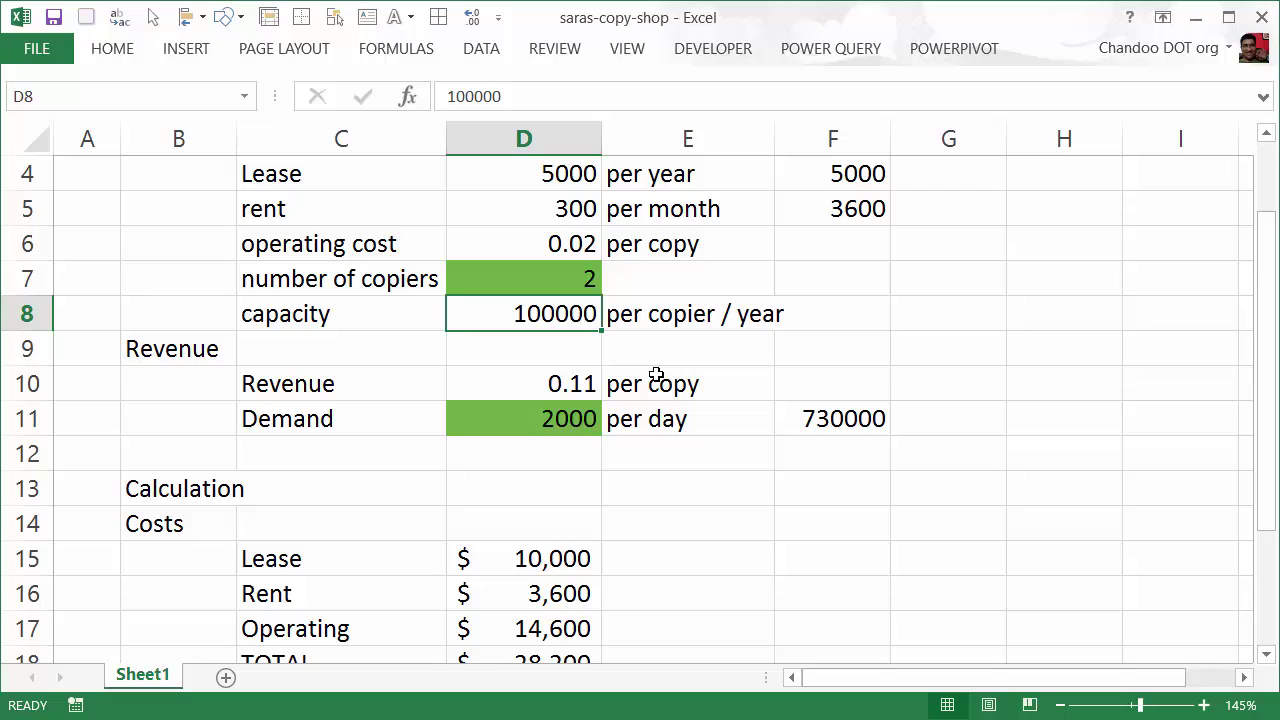
# Check the daily and annual demand cells, and calculate the total yearly capacity in F8 with =D8*D7.
pyautogui.click(571, 416)
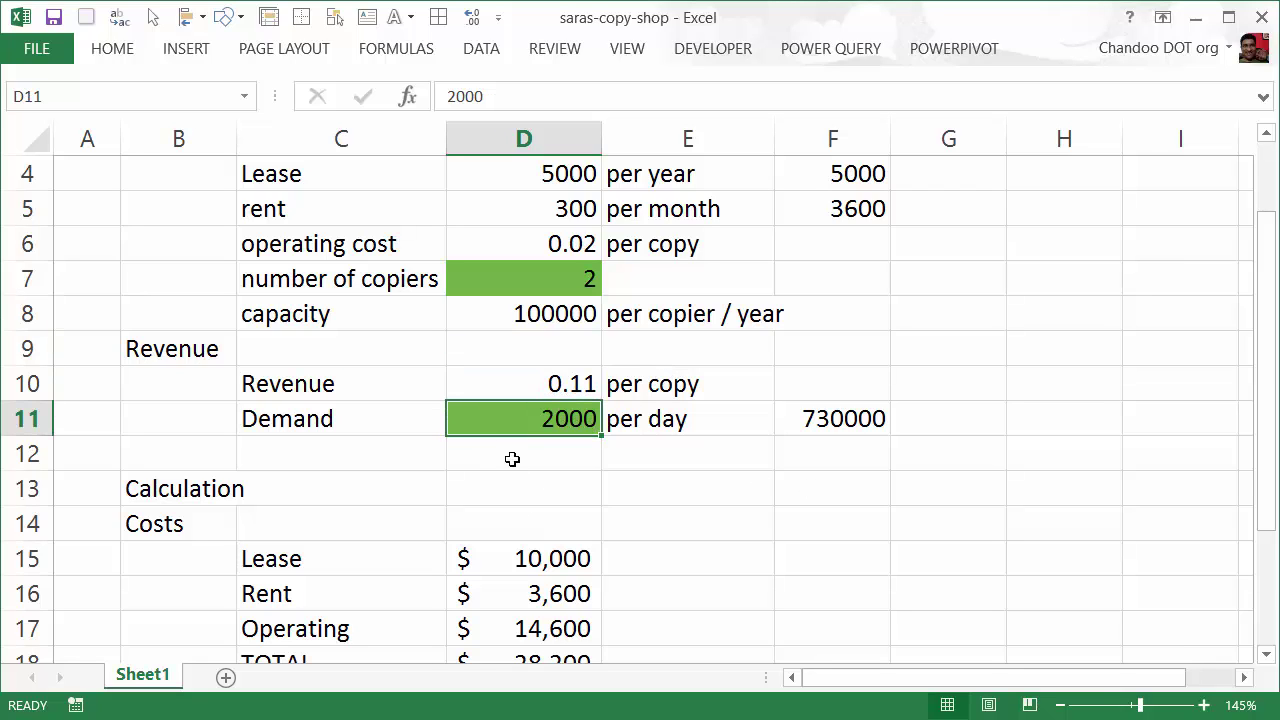
pyautogui.click(856, 420)
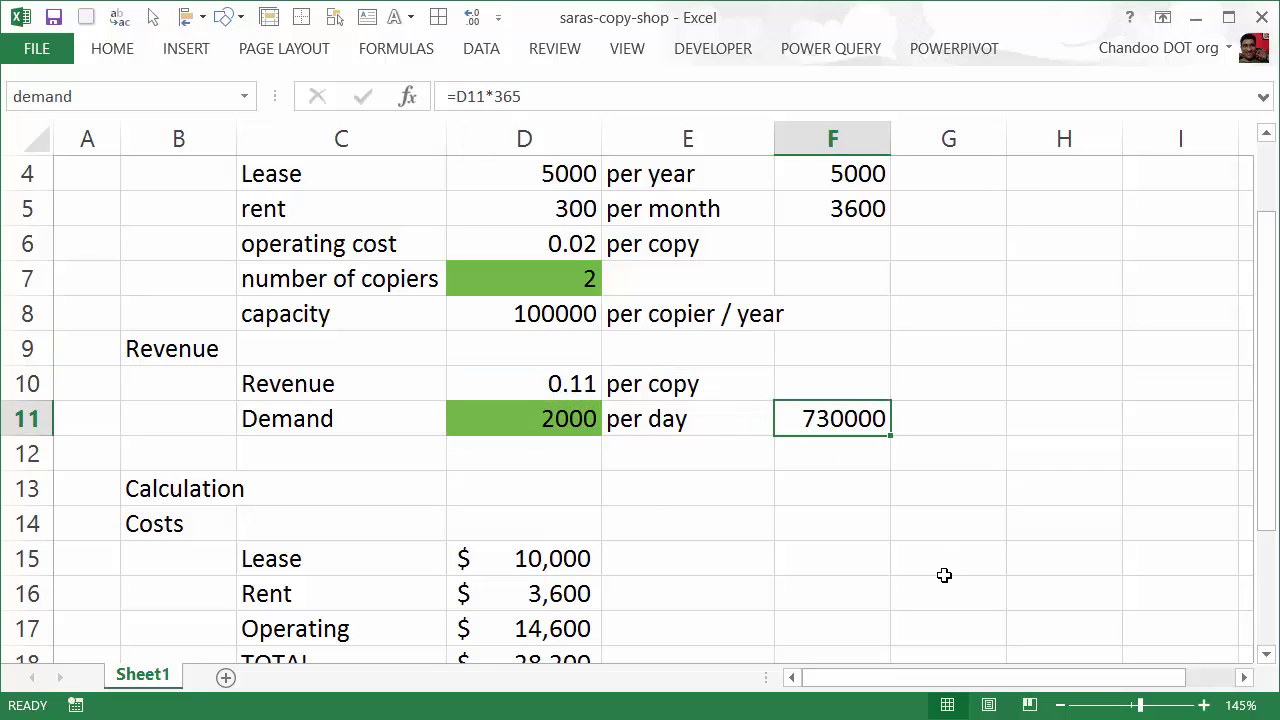
pyautogui.press('F2')
pyautogui.press('Escape')
pyautogui.click(858, 314)
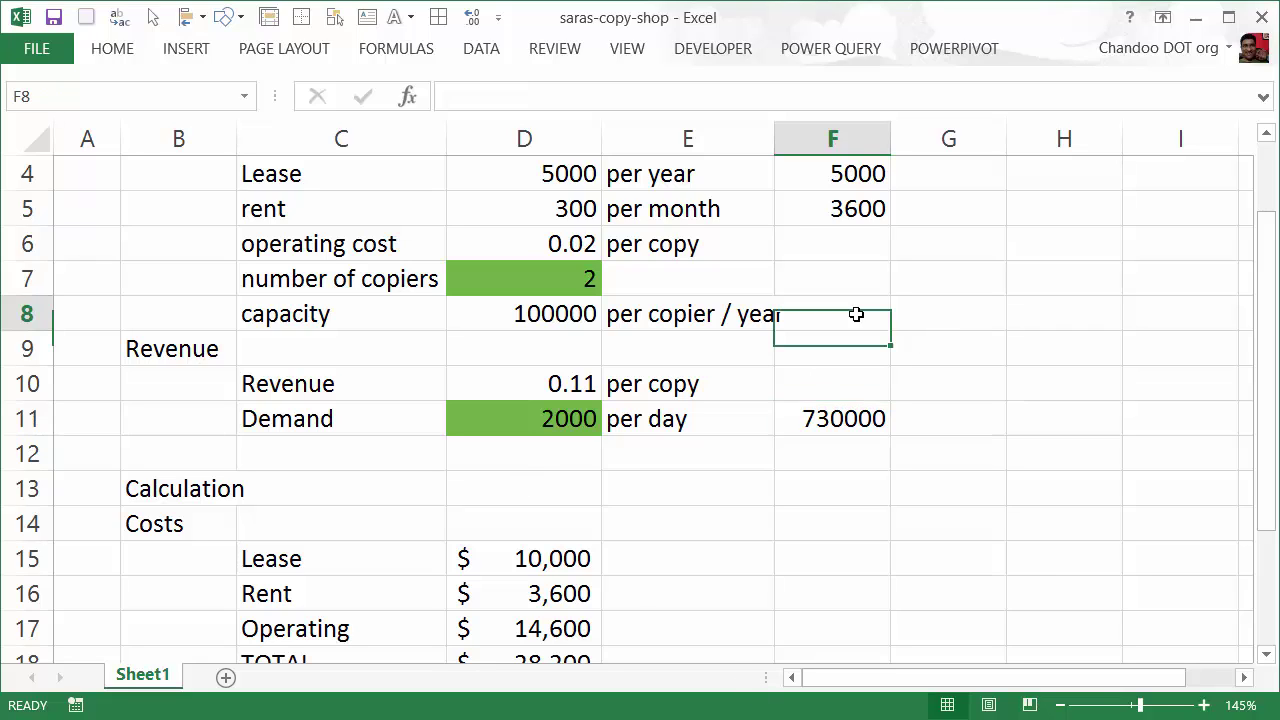
pyautogui.write('=')
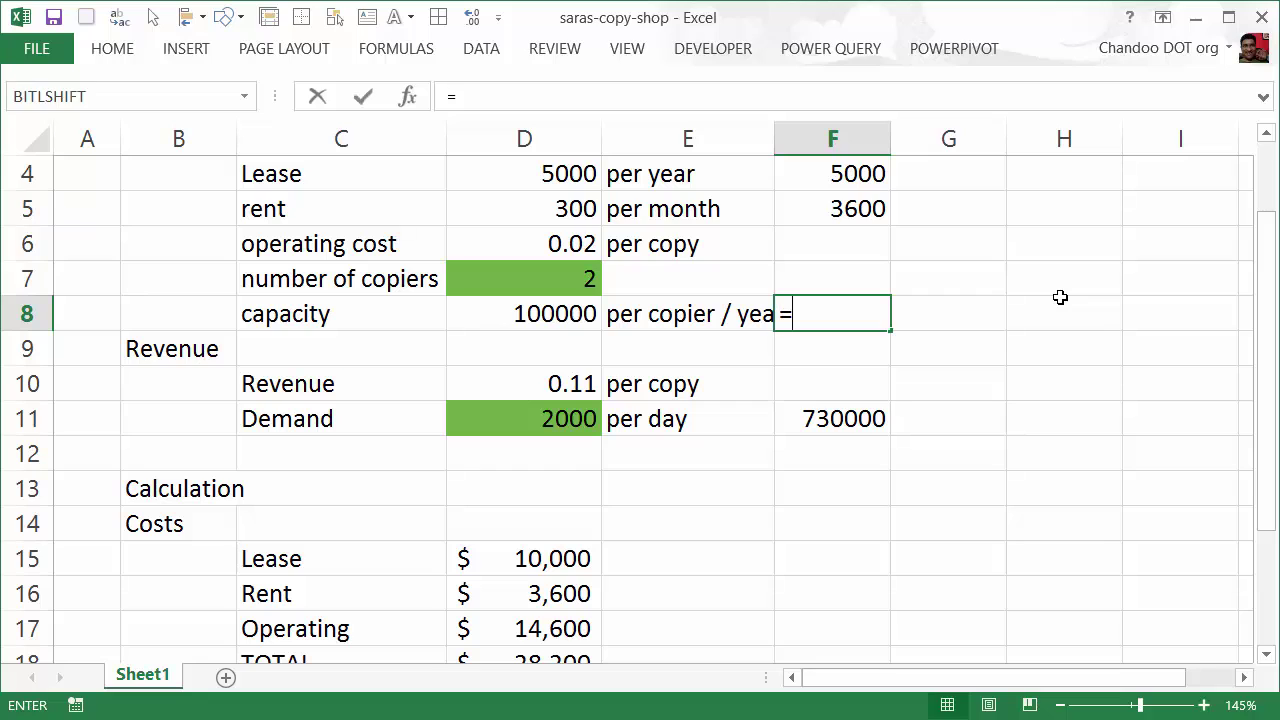
pyautogui.press('Left')
pyautogui.press('Left')
pyautogui.write('*')
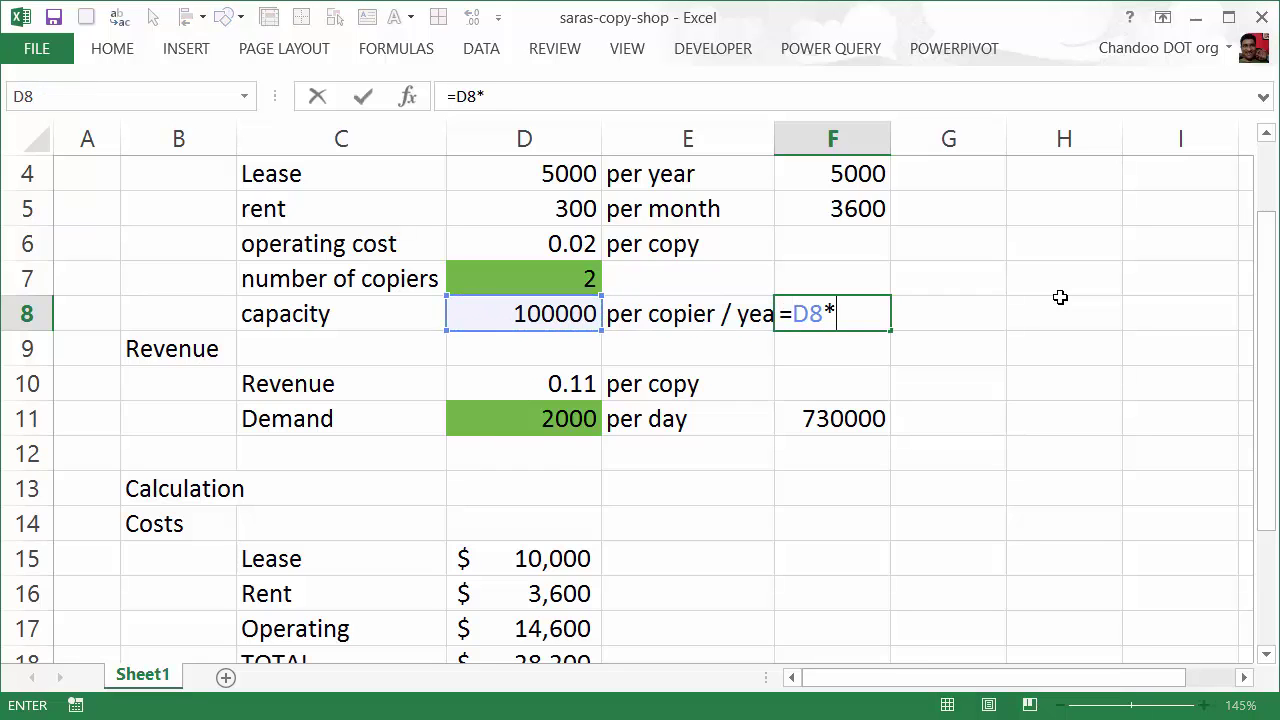
pyautogui.press('Up')
pyautogui.press('Left')
pyautogui.press('Left')
pyautogui.press('Return')
pyautogui.press('Down')
pyautogui.press('Down')
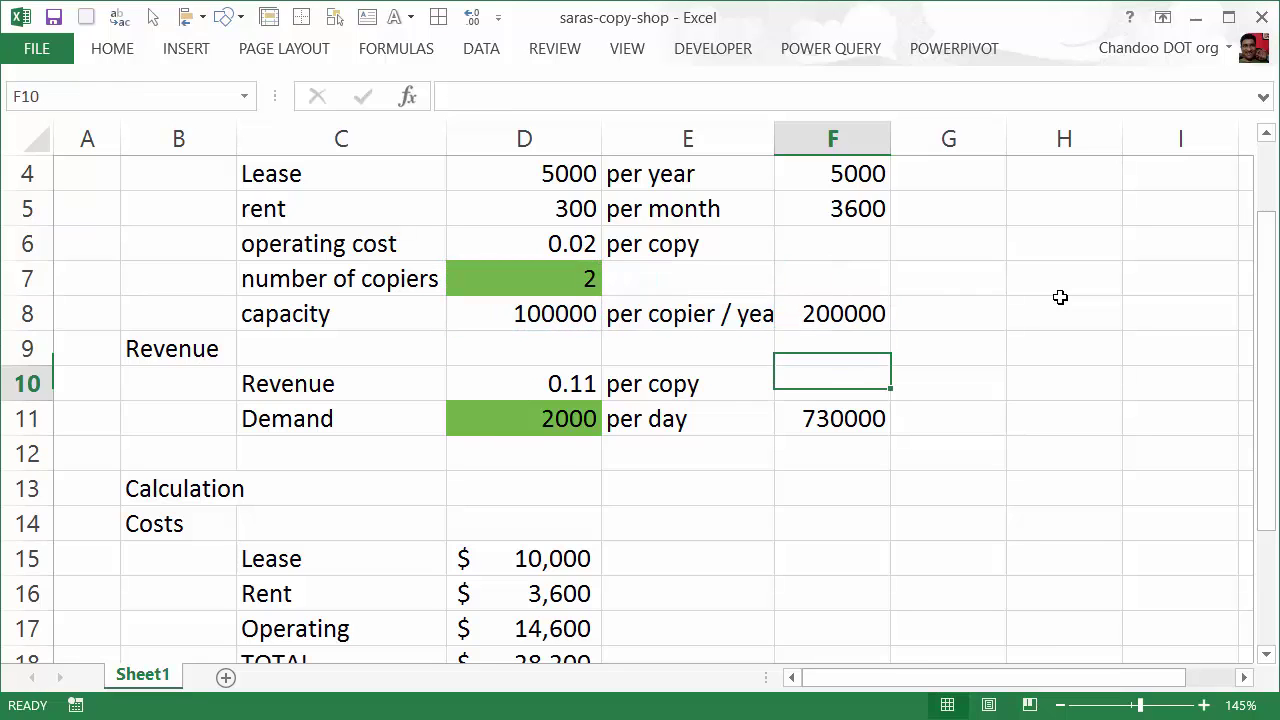
# Compare the yearly capacity in F8 with the annual demand in F11, and inspect how the operating cost in D17 uses demand.
pyautogui.click(848, 318)
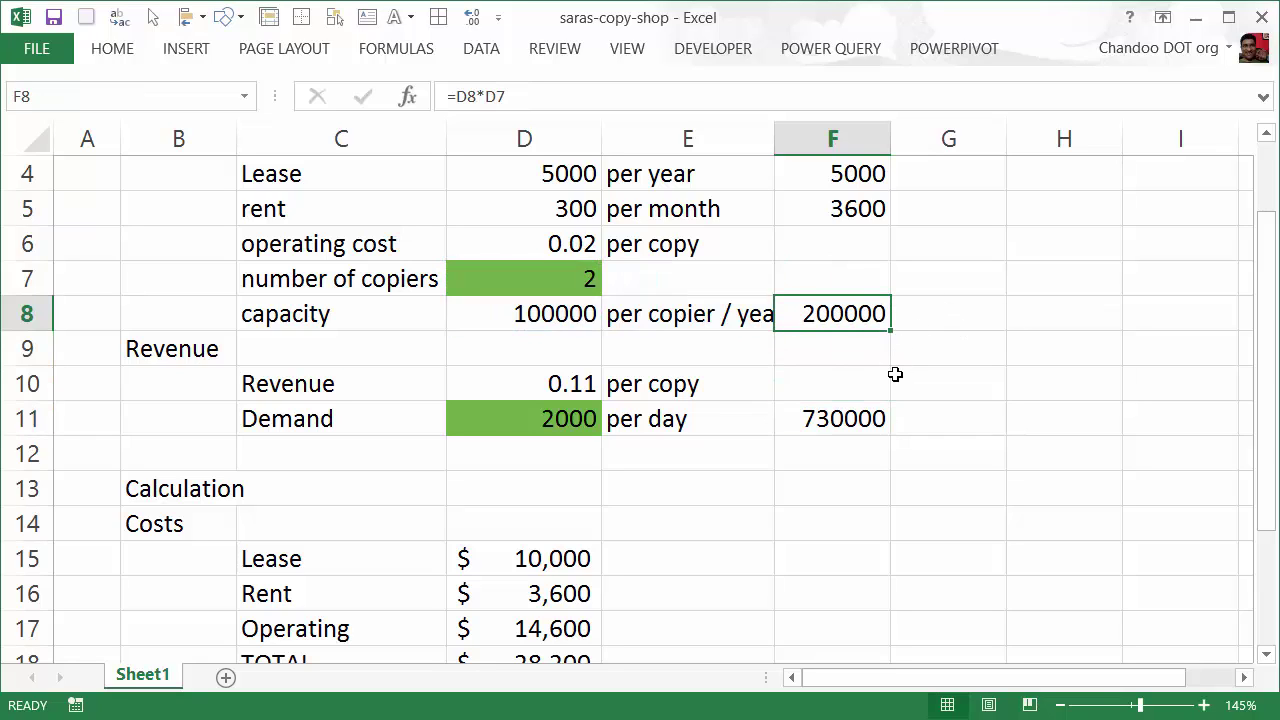
pyautogui.click(863, 416)
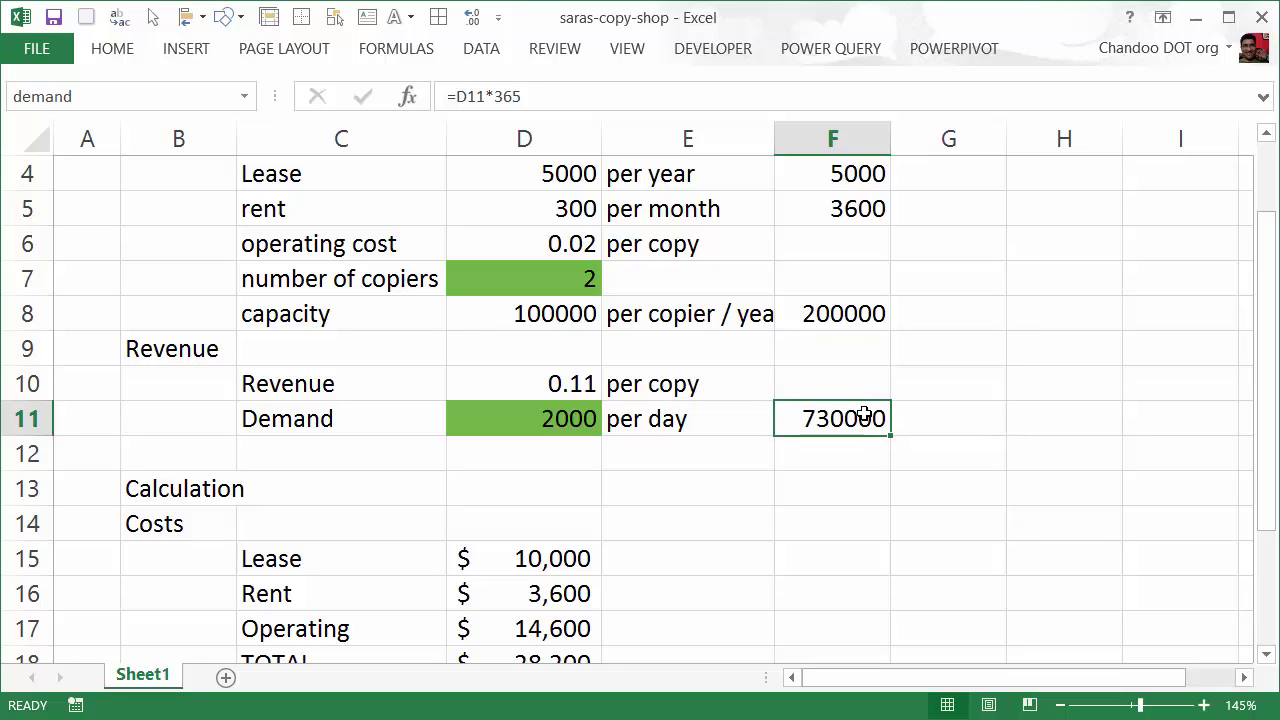
pyautogui.scroll(-3, 760, 515)
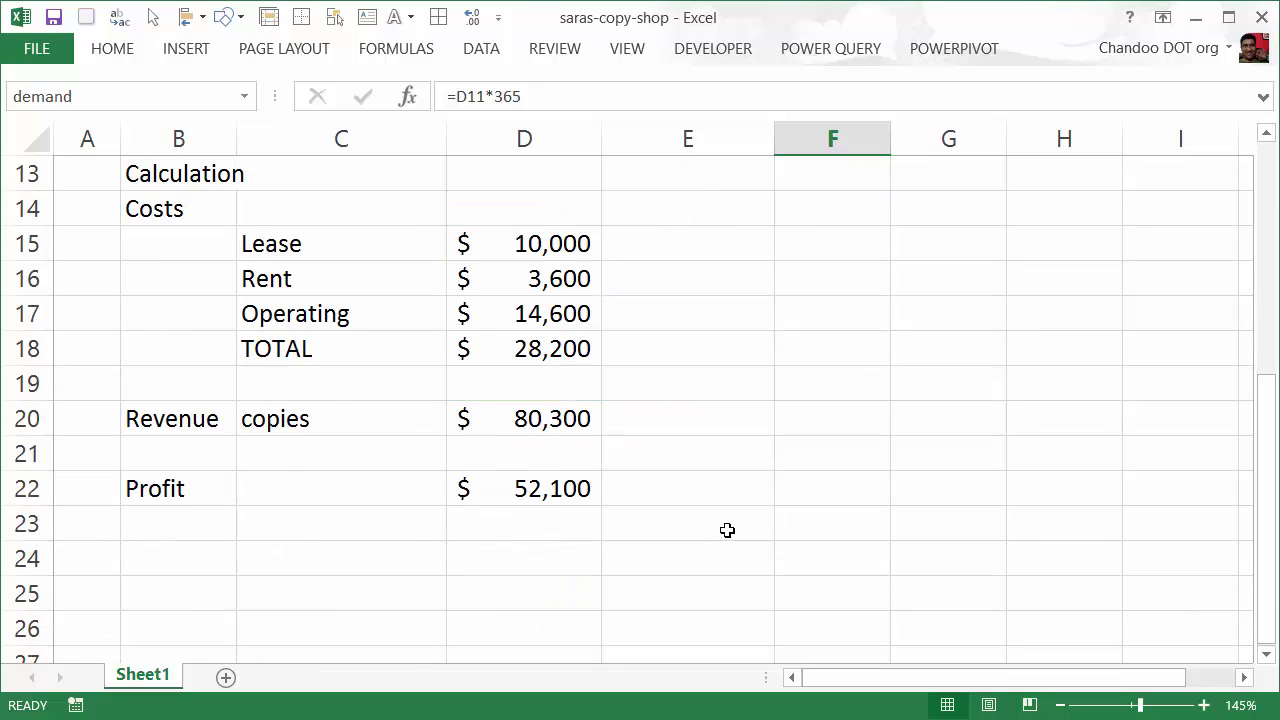
pyautogui.click(580, 315)
pyautogui.press('F2')
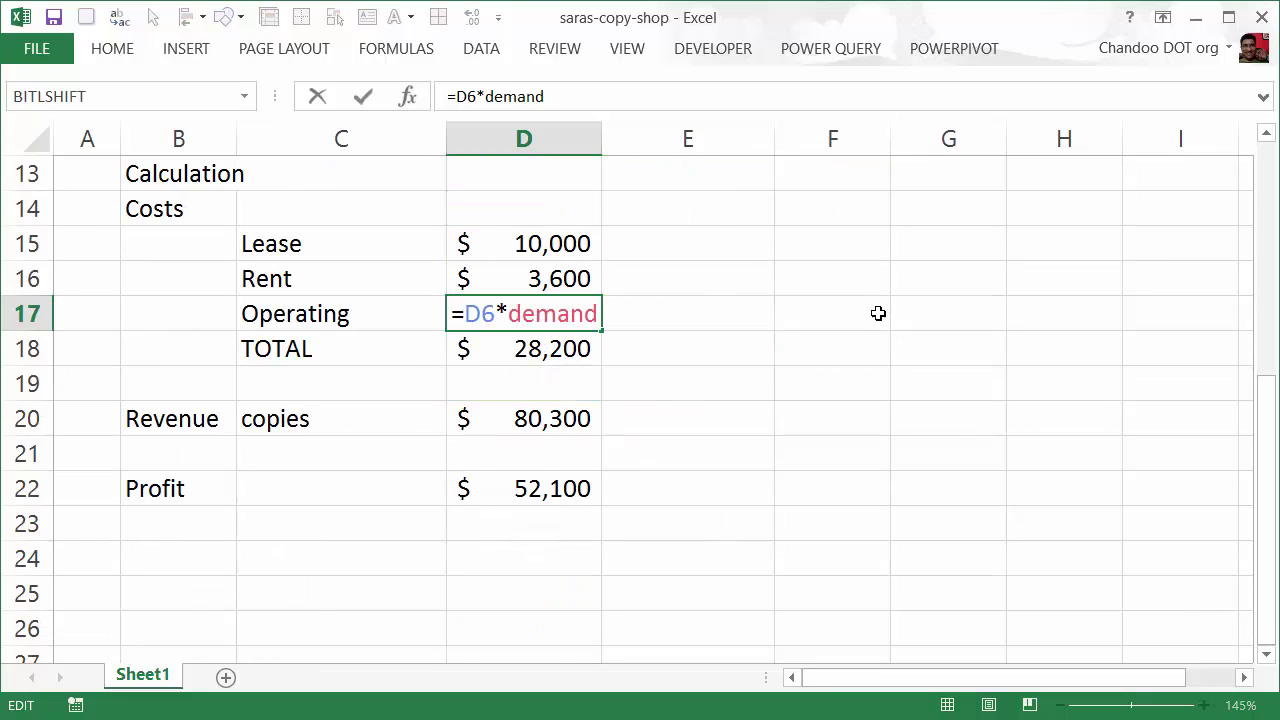
pyautogui.scroll(3, 522, 592)
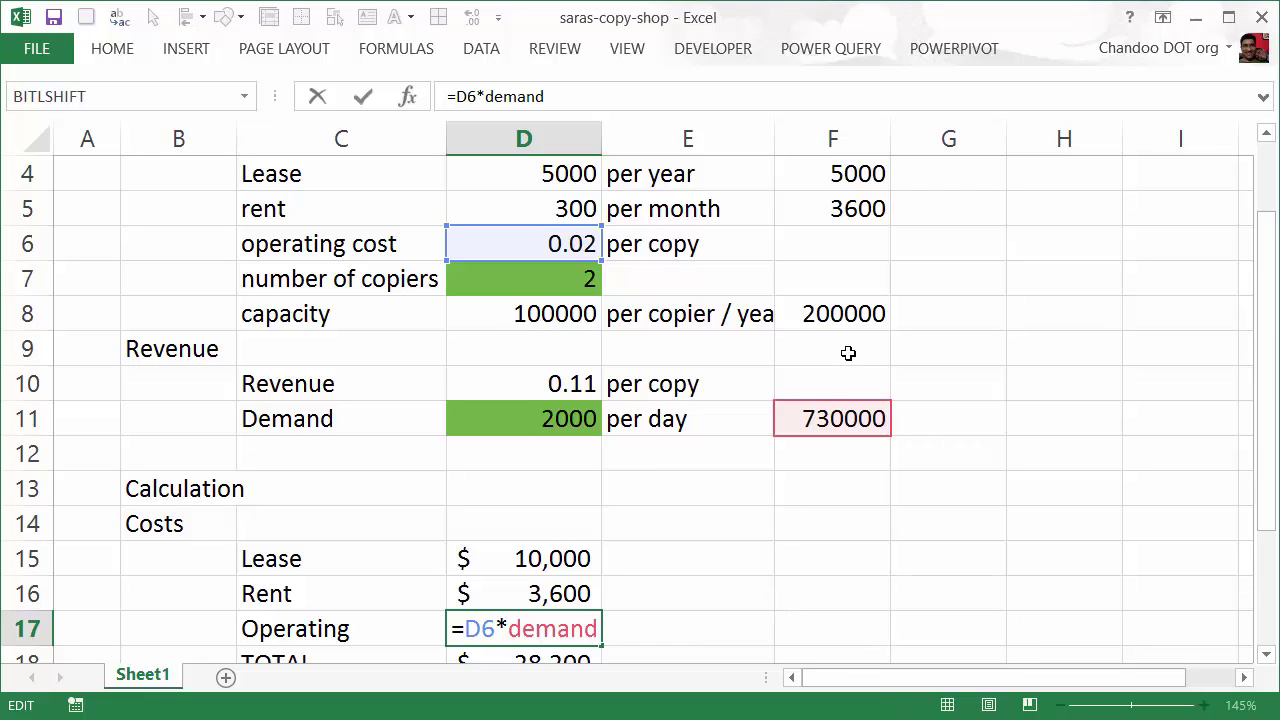
pyautogui.hotkey('ctrl', 'Return')
# Cap the annual demand in F11 at the total capacity with =MIN(D11*365,F8), and review the recalculated costs, revenue and profit.
pyautogui.click(855, 419)
pyautogui.press('F2')
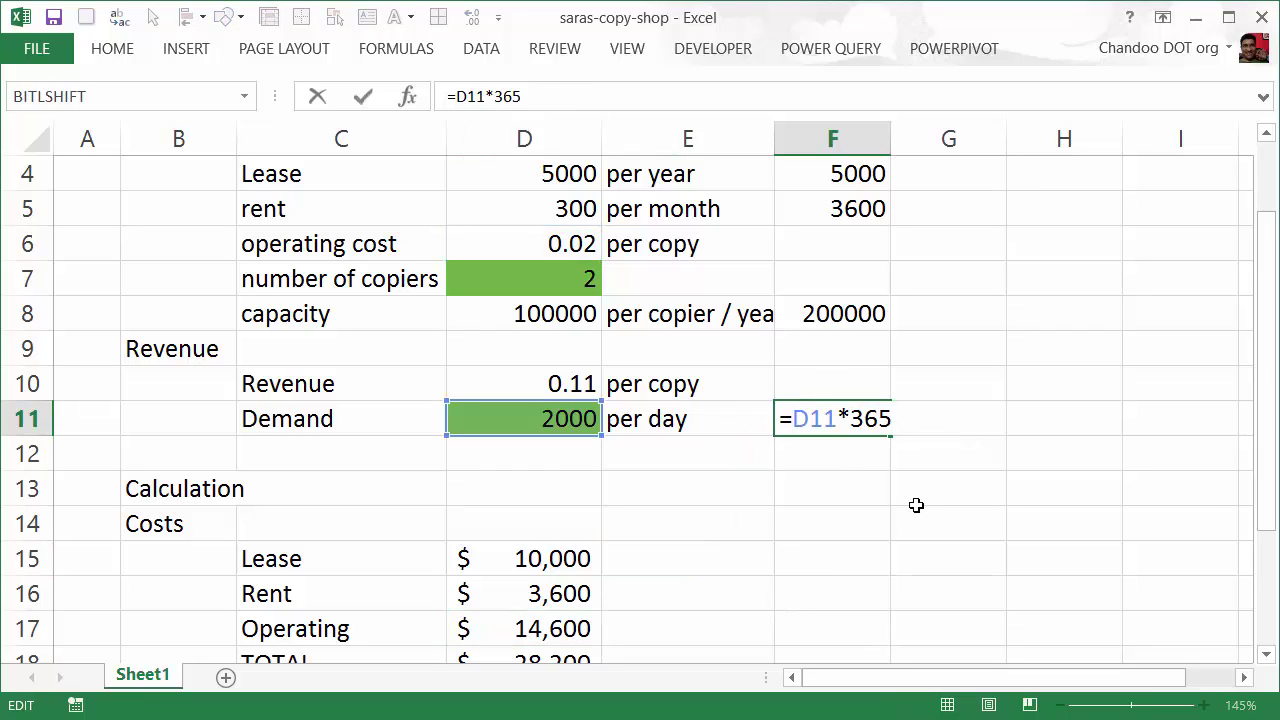
pyautogui.write('min*')
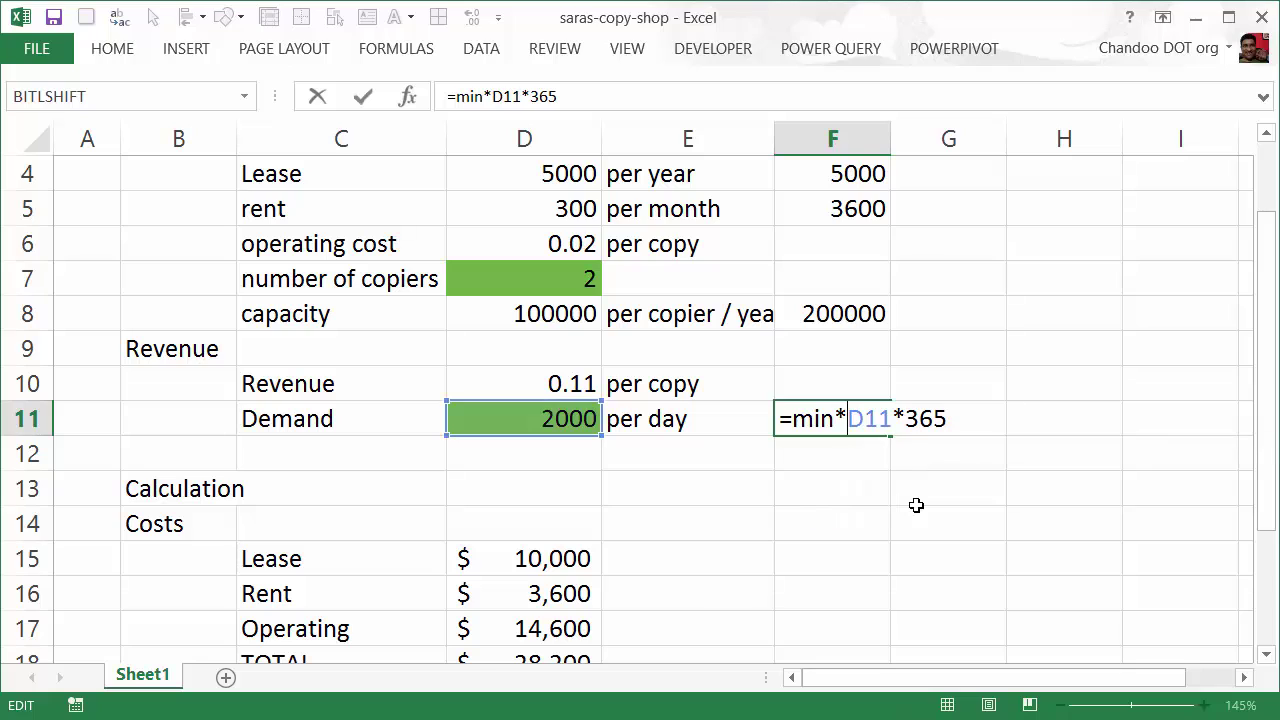
pyautogui.press('BackSpace')
pyautogui.write('(')
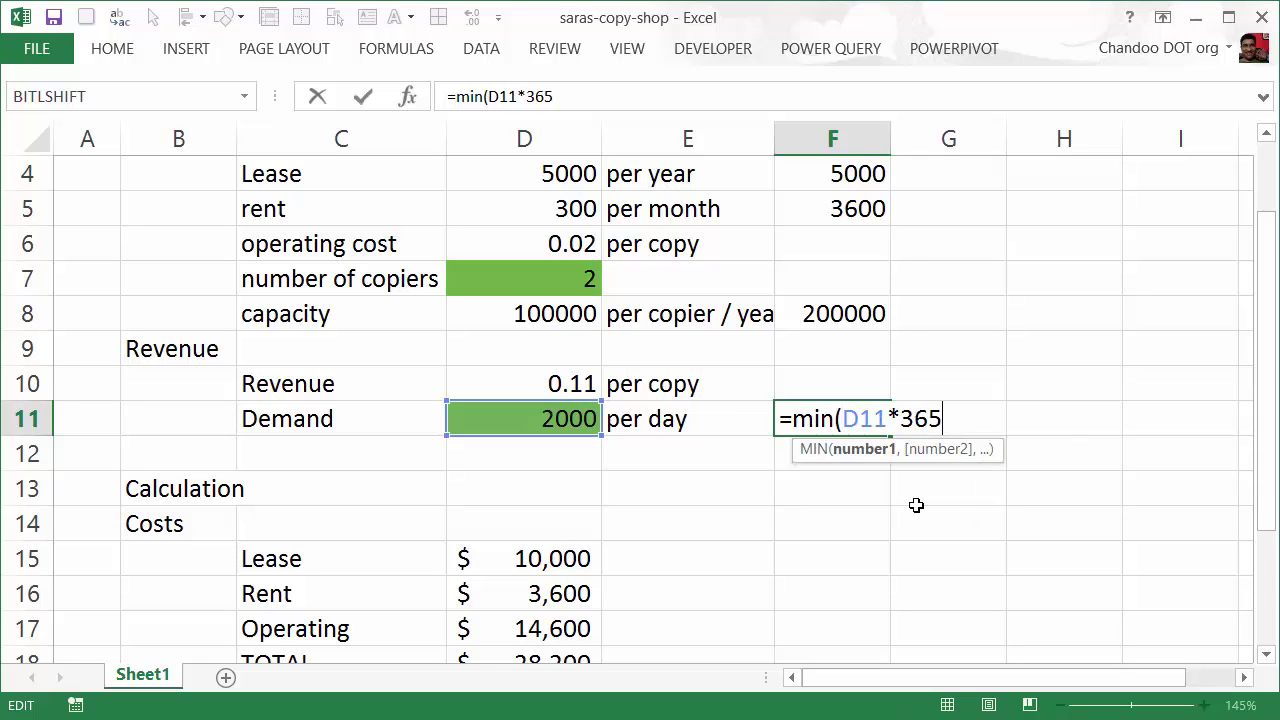
pyautogui.write(',')
pyautogui.click(841, 316)
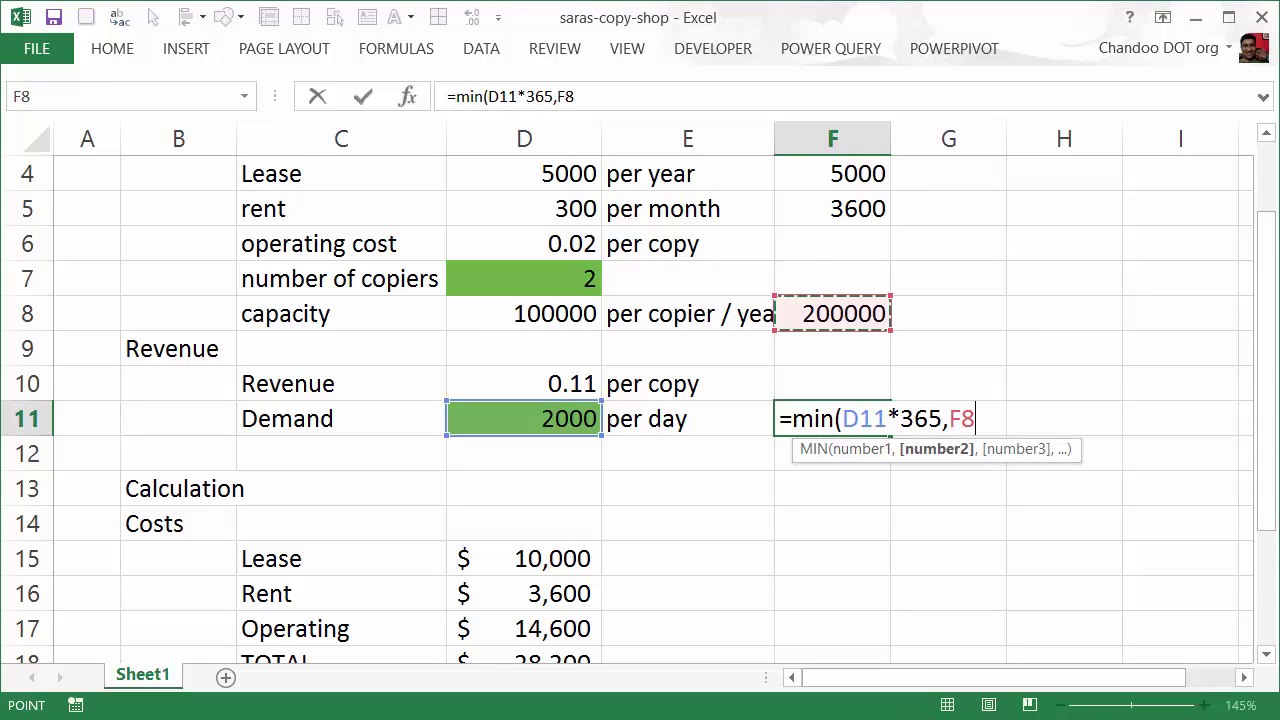
pyautogui.write(')')
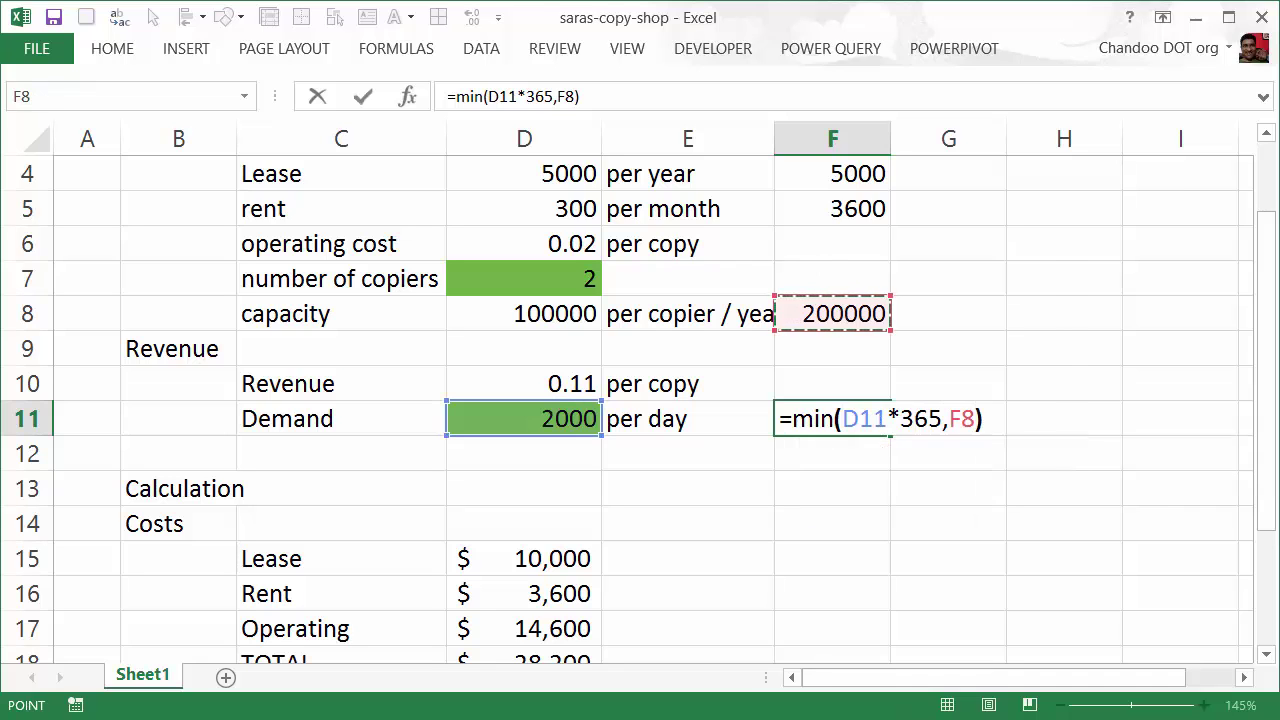
pyautogui.press('Return')
pyautogui.scroll(-3, 676, 460)
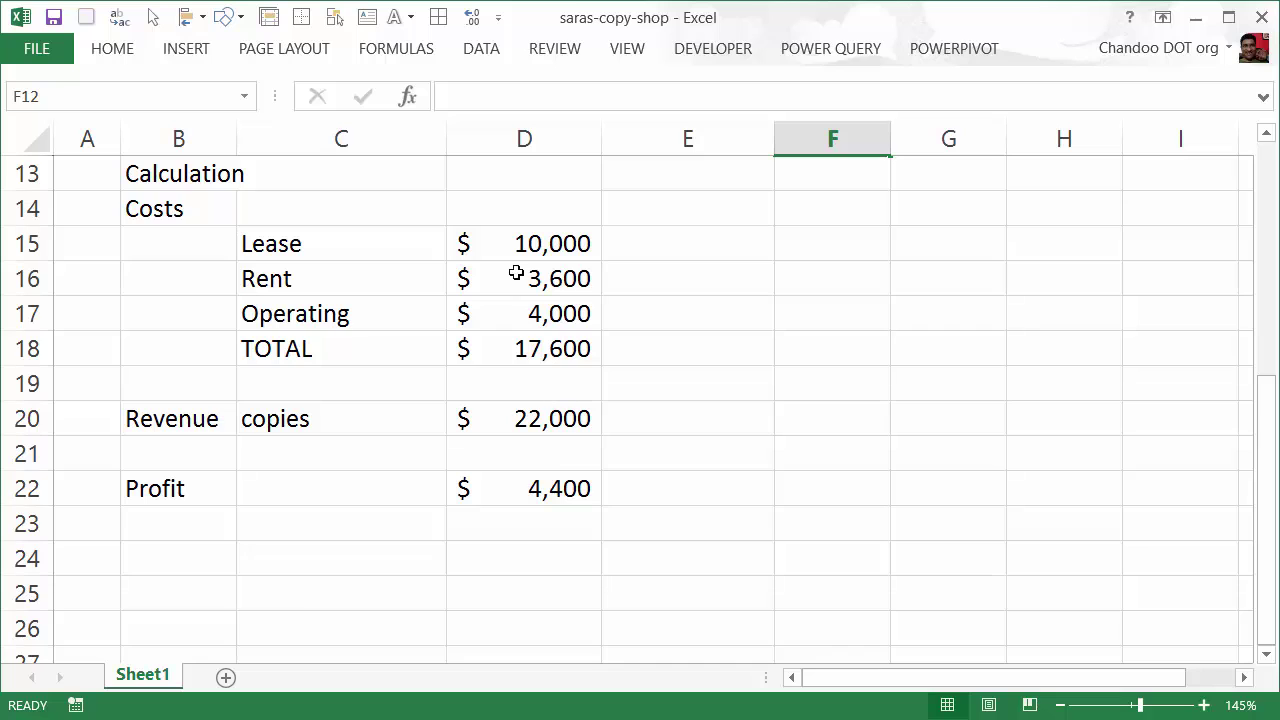
pyautogui.scroll(2, 654, 360)
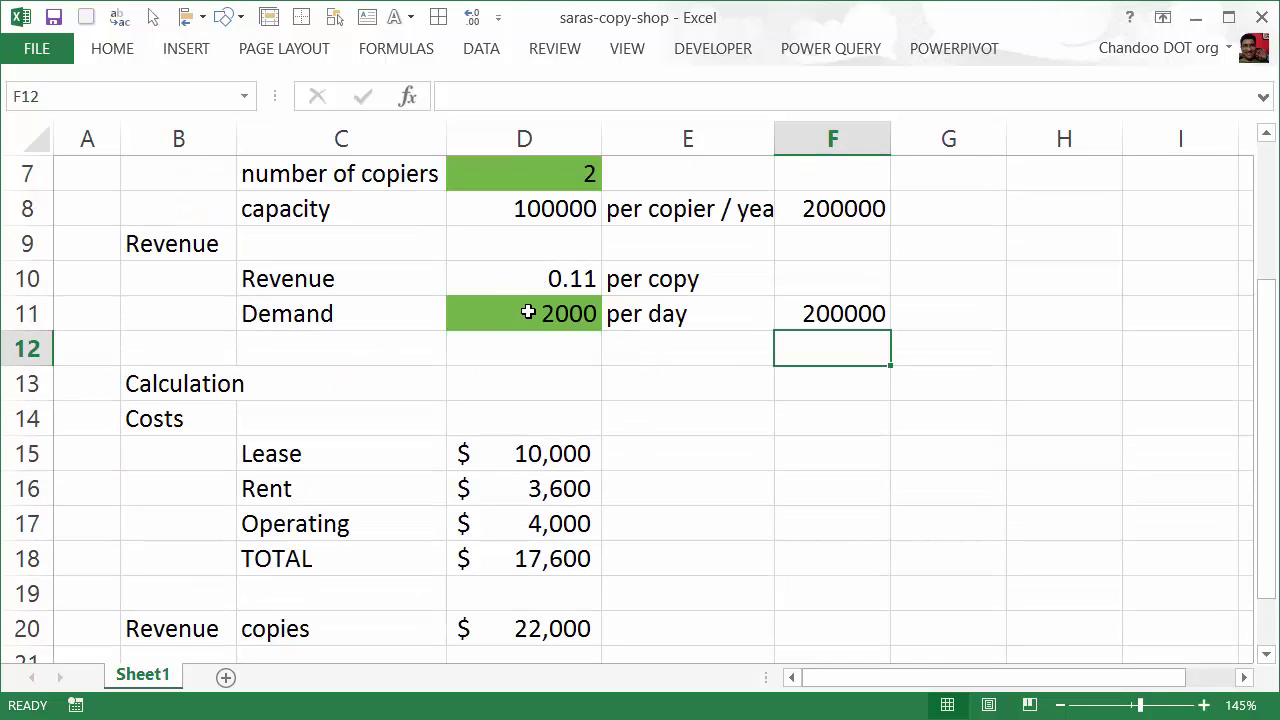
# Check the profit in D22, set the number of copiers in D7 to 3, and review the recalculated costs, revenue and profit.
pyautogui.scroll(-1, 583, 560)
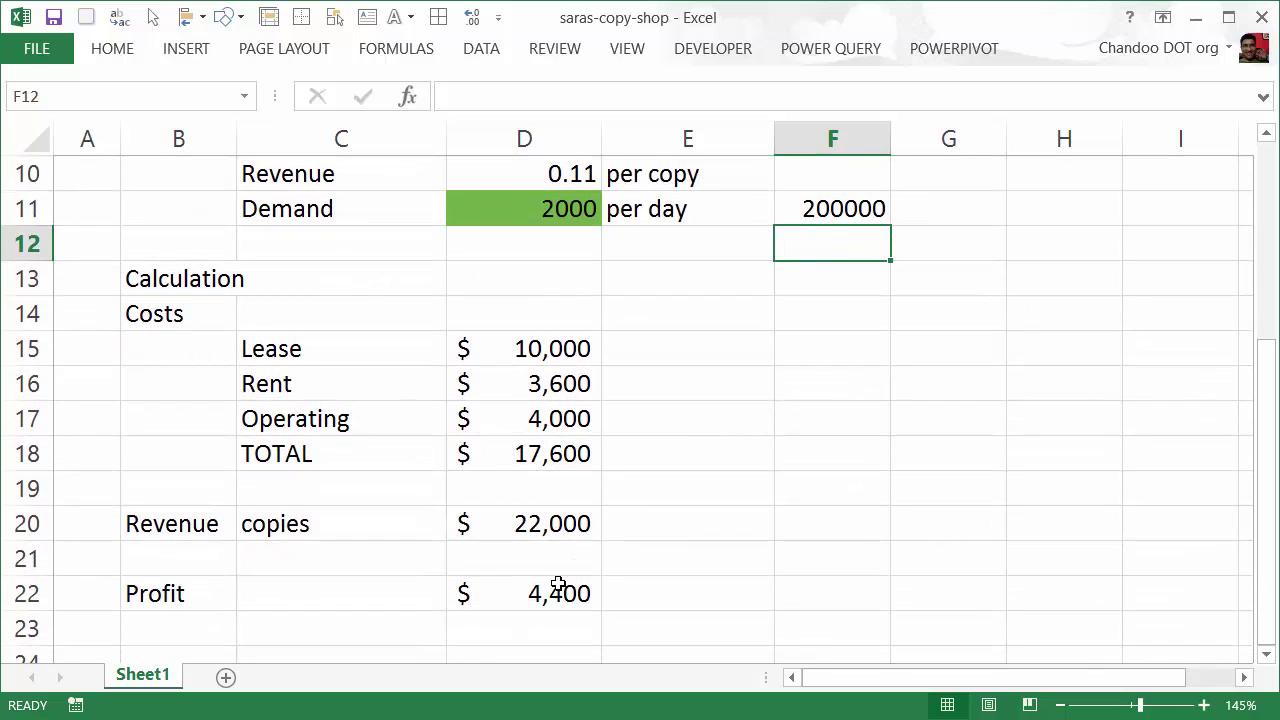
pyautogui.click(558, 587)
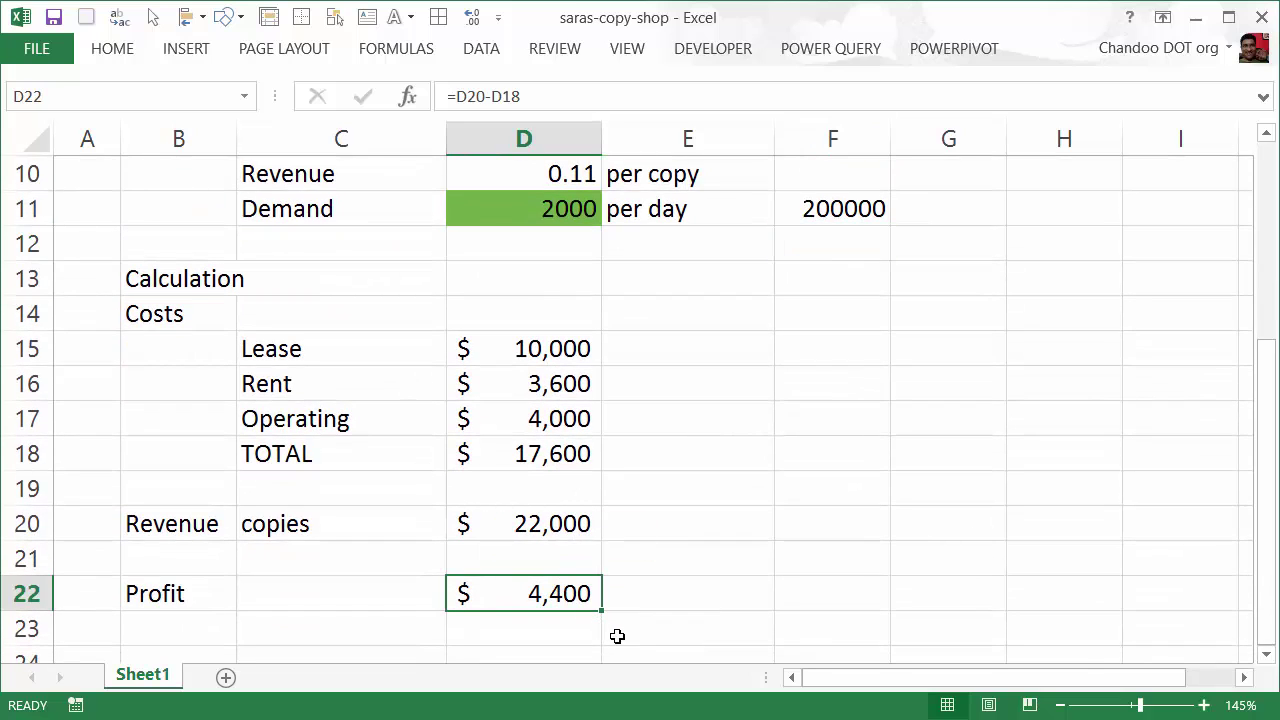
pyautogui.scroll(2, 714, 391)
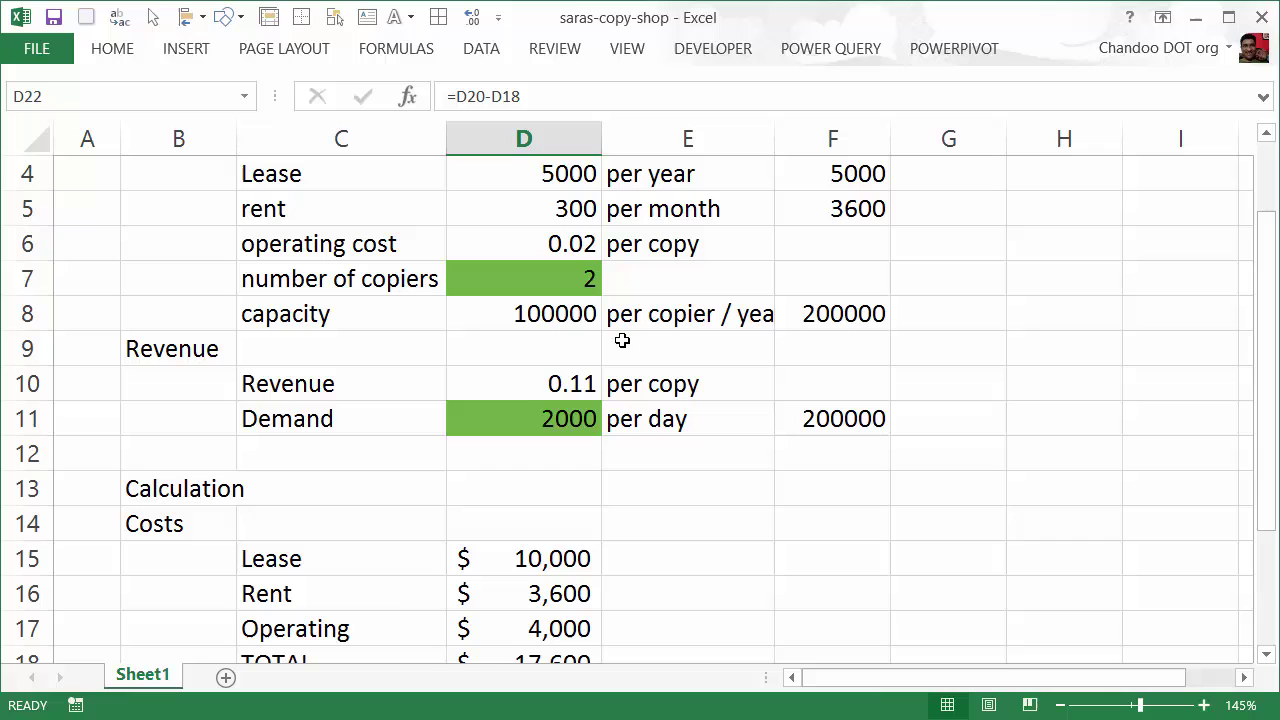
pyautogui.click(586, 278)
pyautogui.write('3')
pyautogui.press('Return')
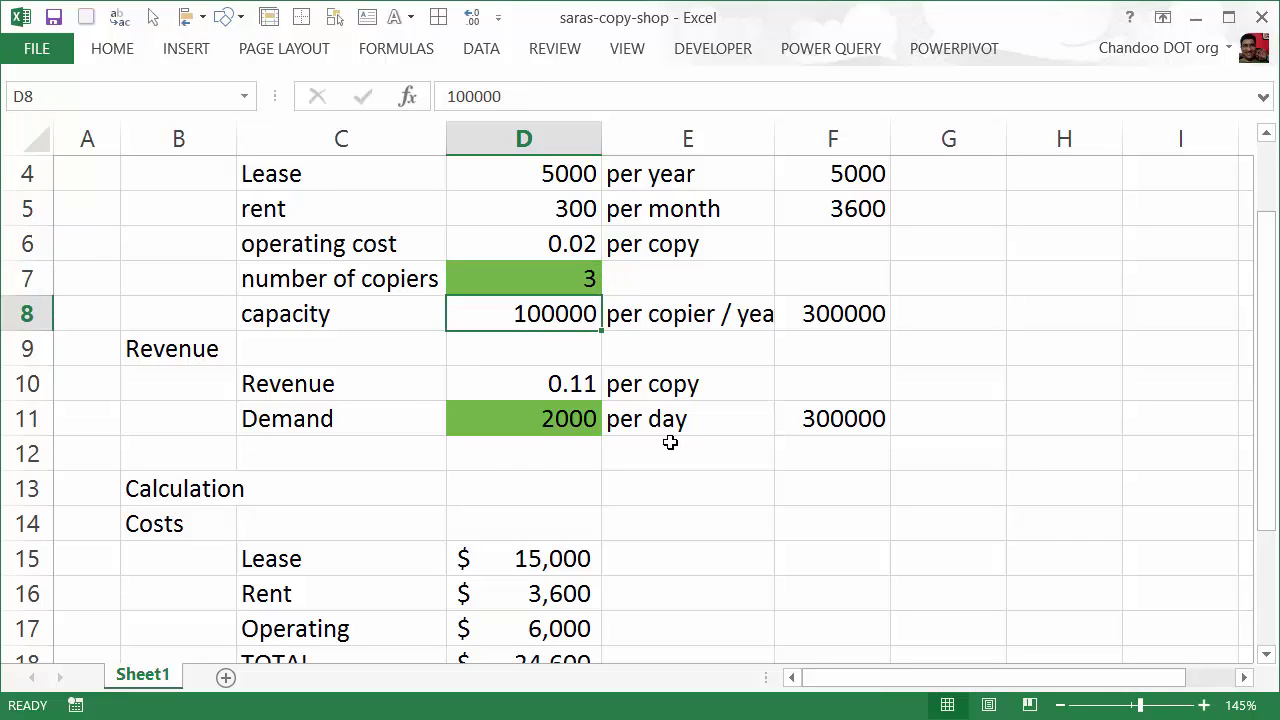
pyautogui.scroll(-2, 663, 345)
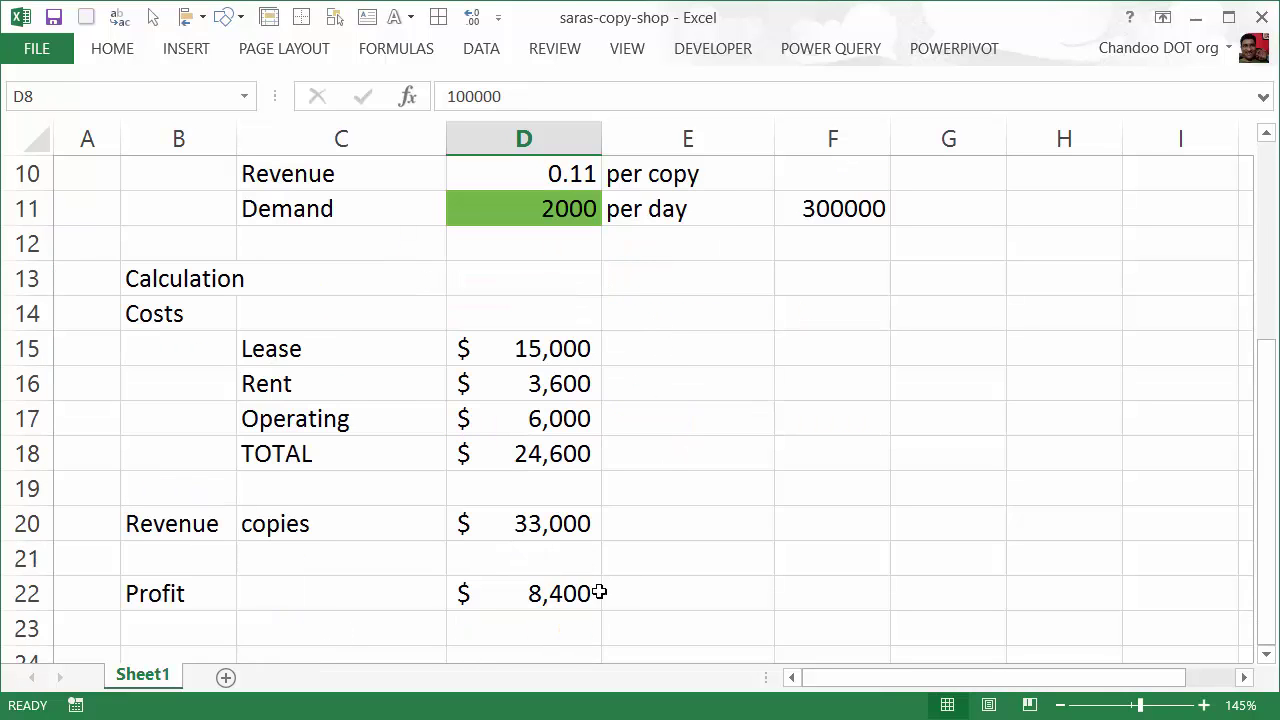
# Set the number of copiers in D7 to 8 and check the recalculated profit in D22.
pyautogui.scroll(3, 588, 407)
pyautogui.click(578, 382)
pyautogui.write('8')
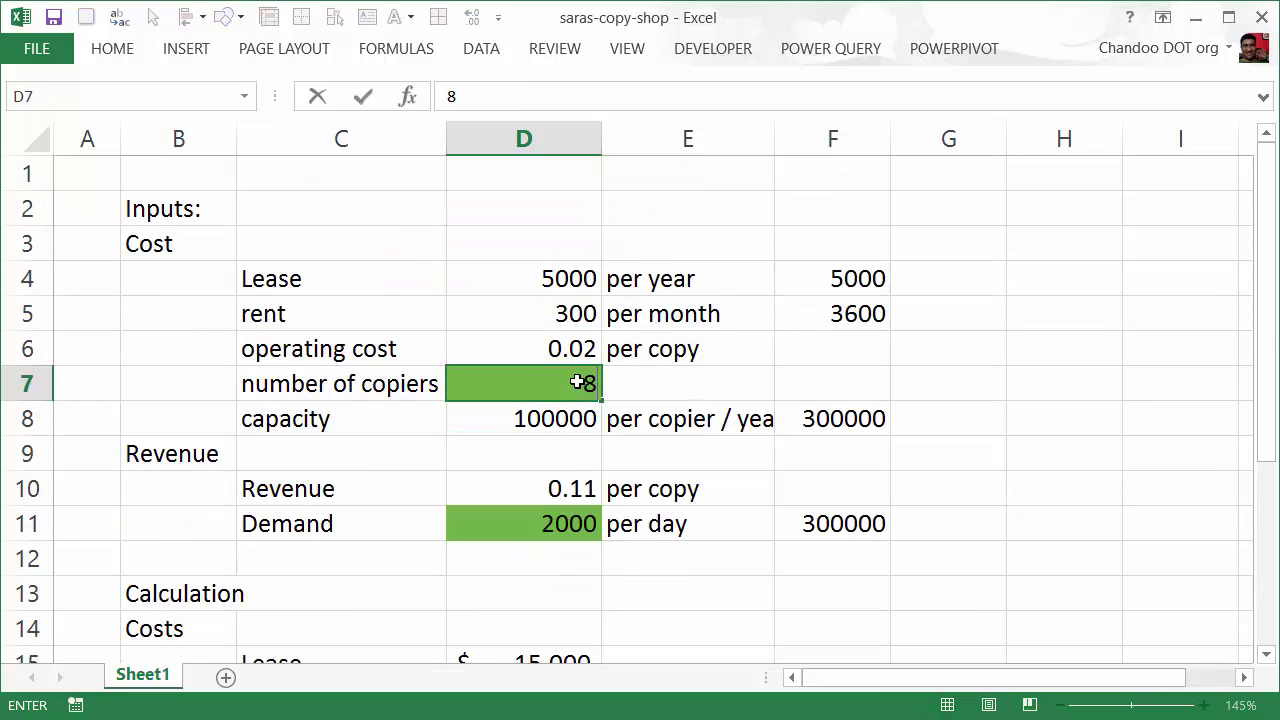
pyautogui.press('Return')
pyautogui.scroll(-3, 686, 500)
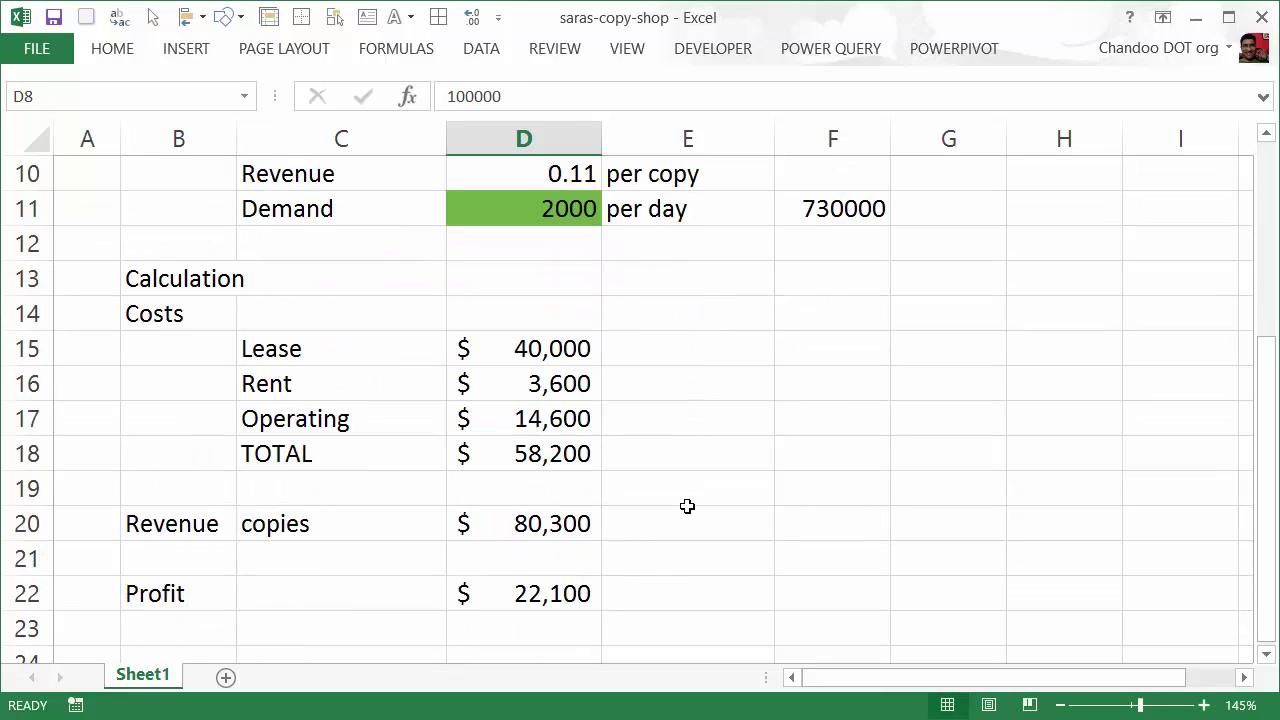
pyautogui.click(576, 586)
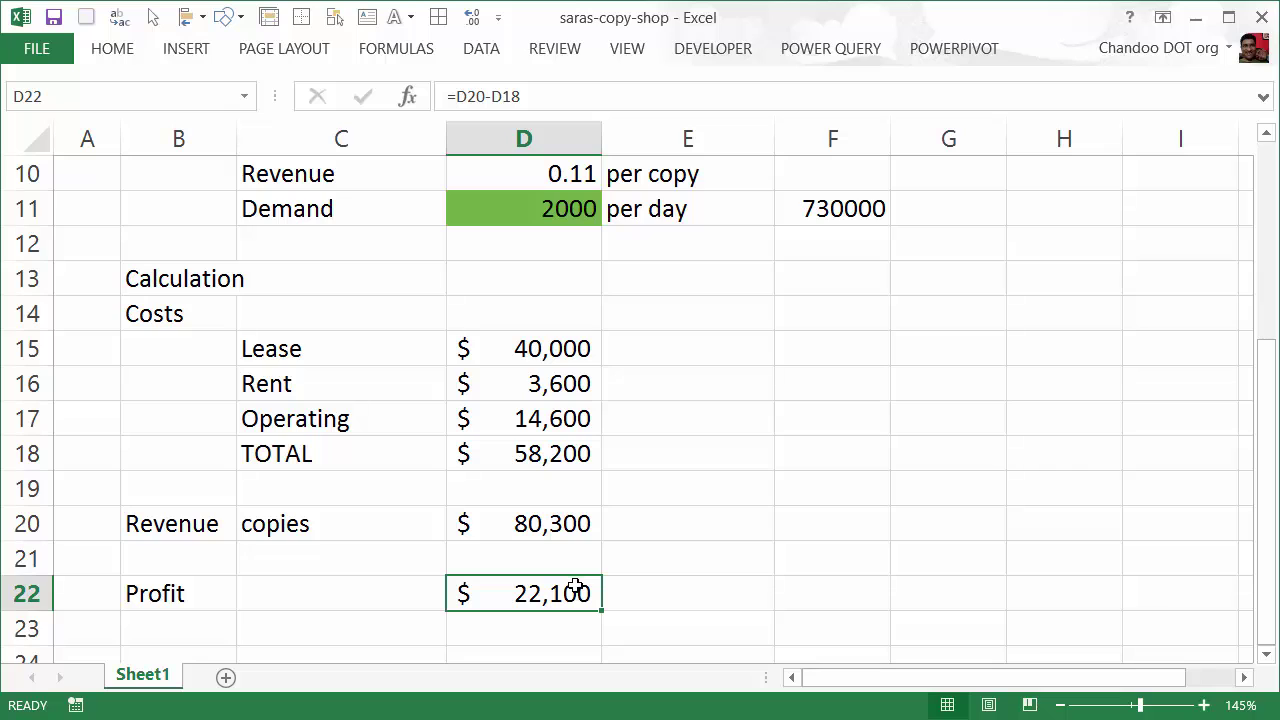
# Examine the two input cells, number of copiers in D7 and demand in D11, together with the profit formula in D22.
pyautogui.scroll(2, 646, 520)
pyautogui.click(549, 280)
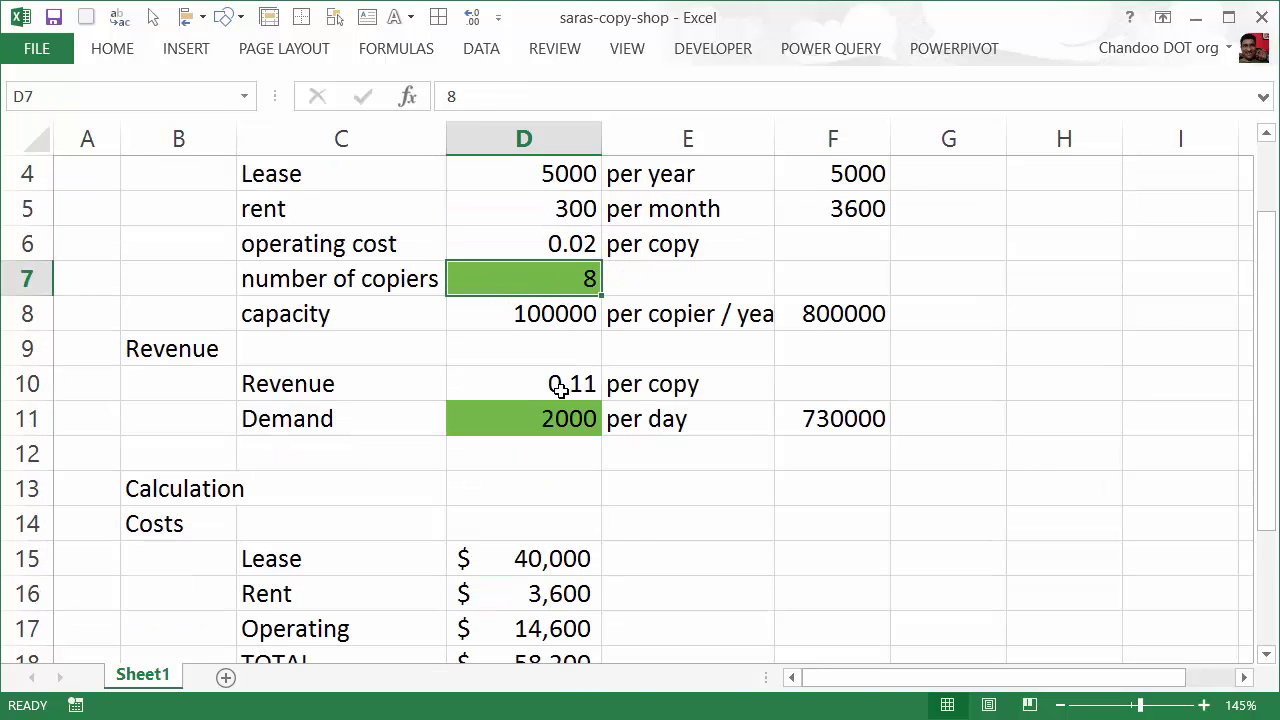
pyautogui.keyDown('ctrl'); pyautogui.click(548, 416); pyautogui.keyUp('ctrl')
pyautogui.click(550, 313)
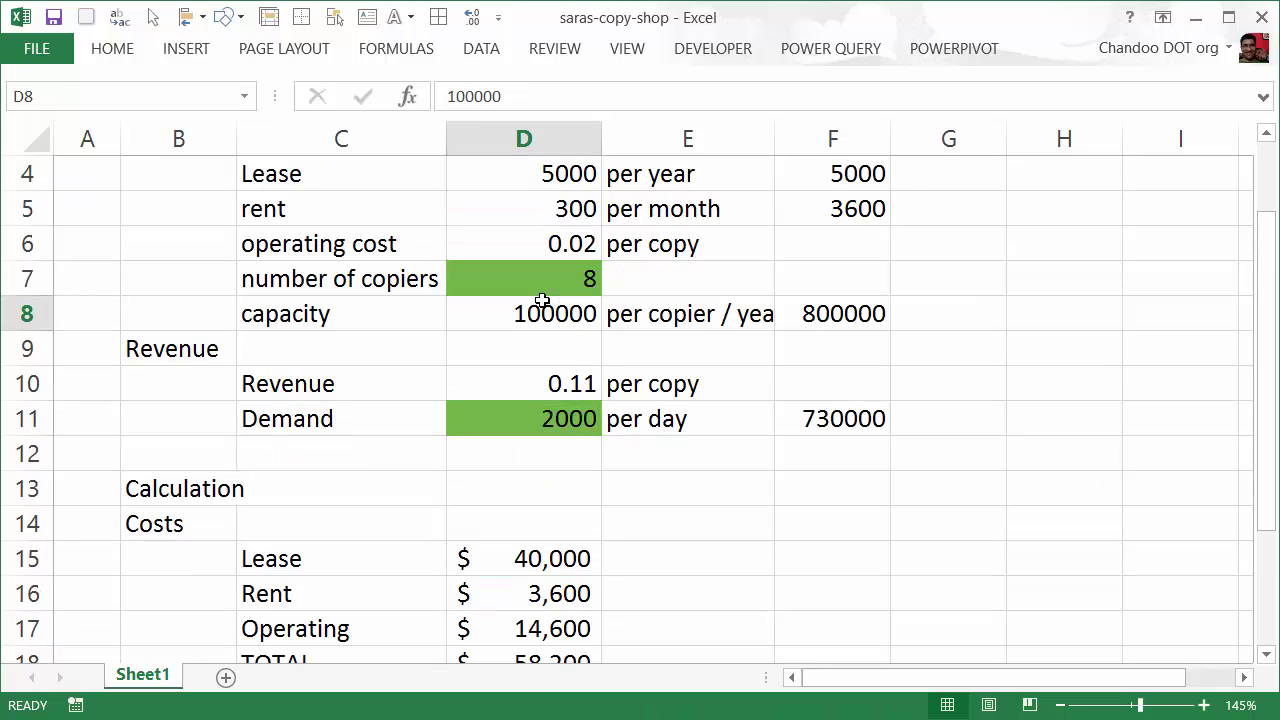
pyautogui.click(539, 277)
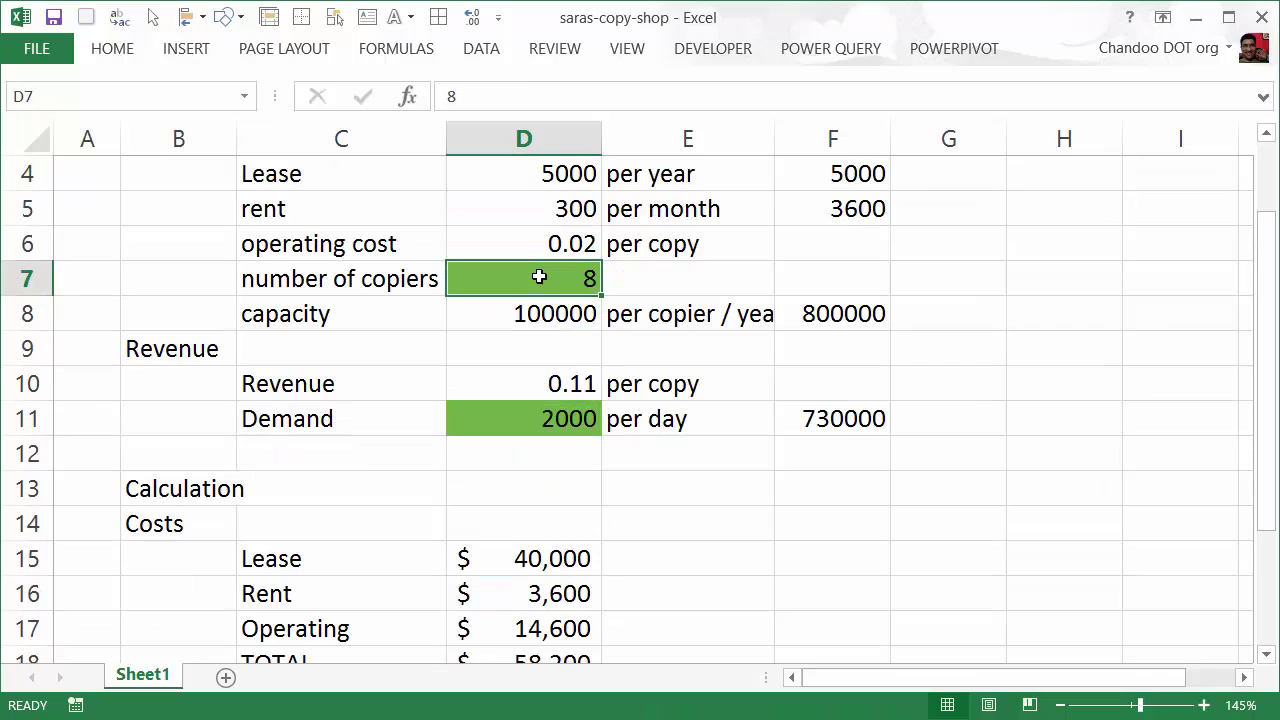
pyautogui.click(521, 412)
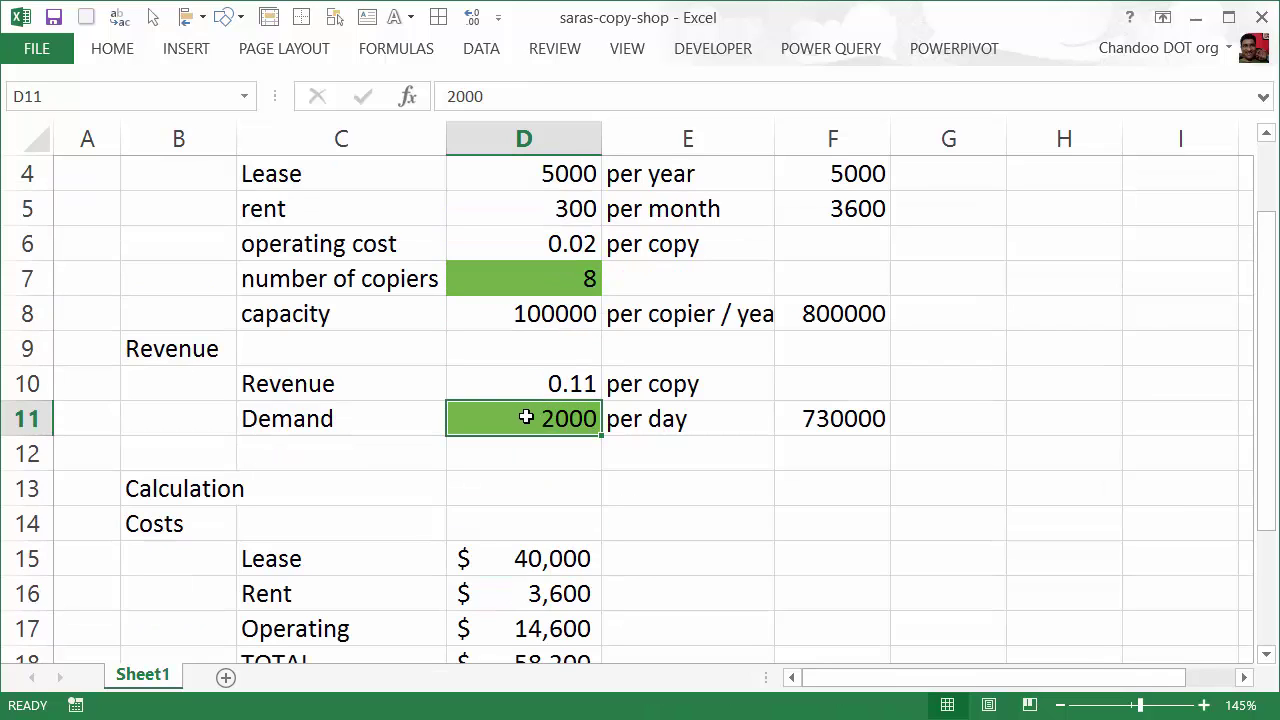
pyautogui.scroll(-3, 600, 460)
pyautogui.click(501, 485)
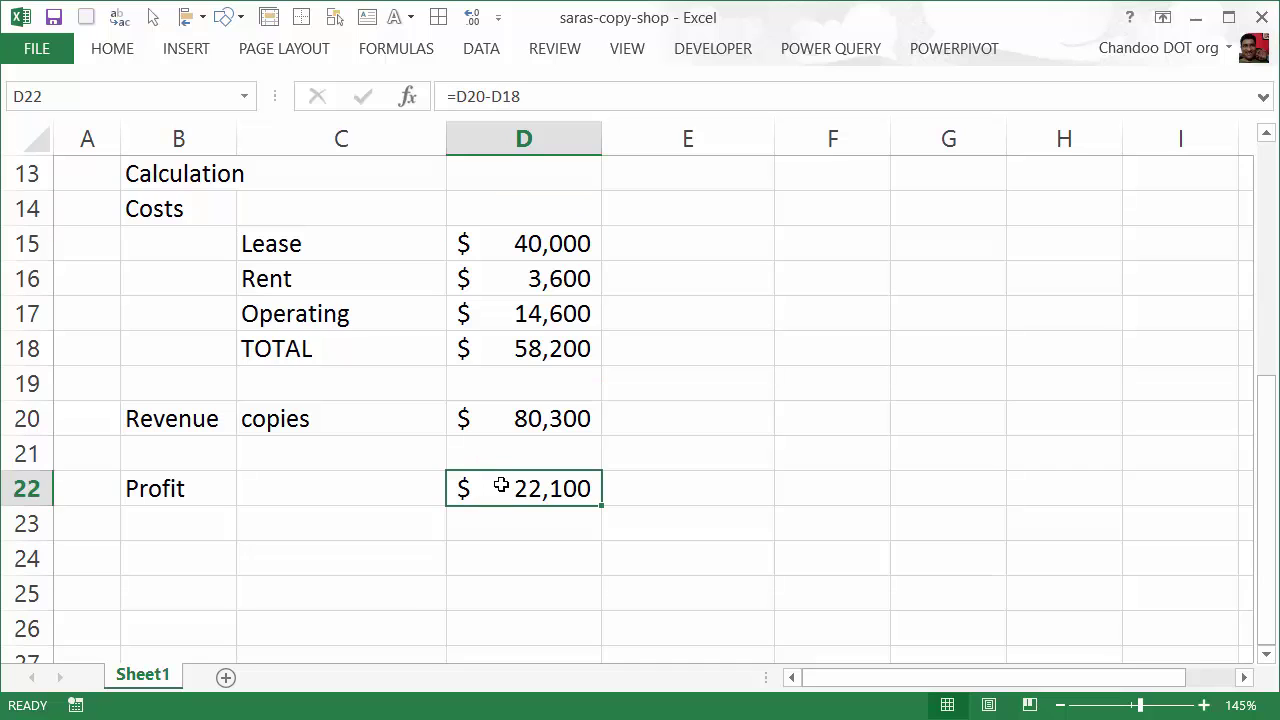
pyautogui.scroll(-2, 360, 571)
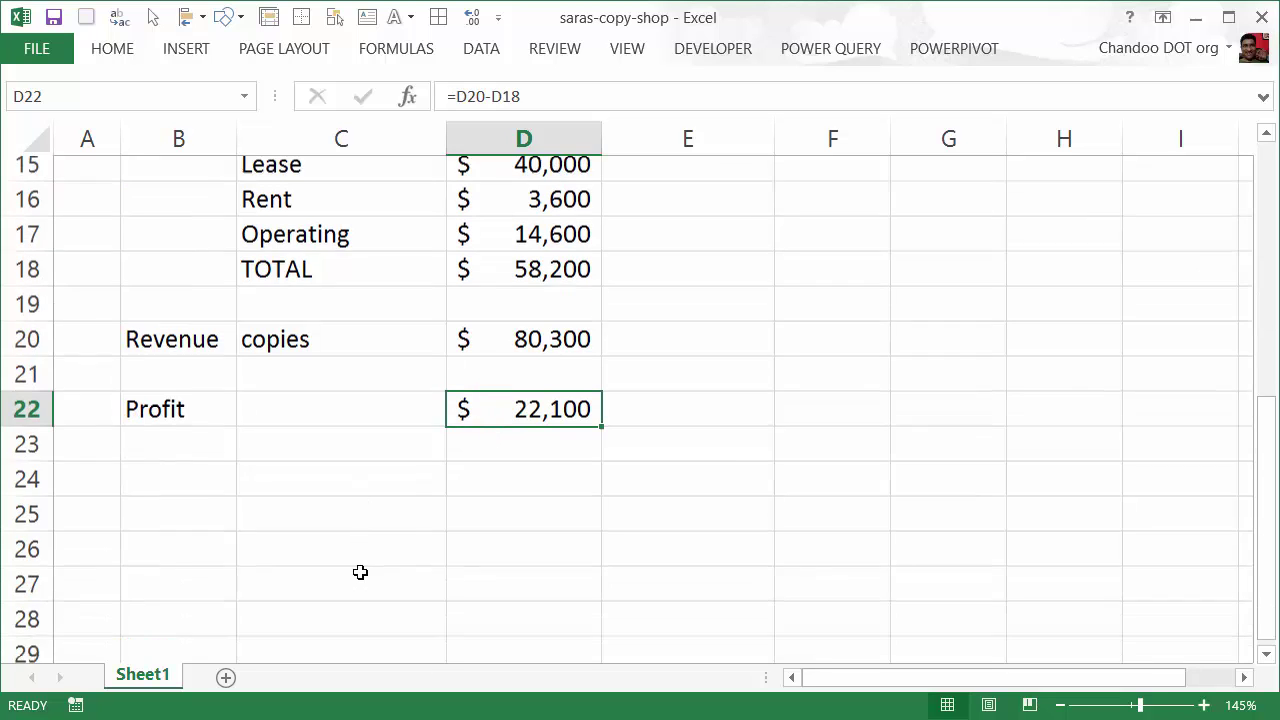
pyautogui.scroll(3, 687, 466)
pyautogui.scroll(3, 687, 466)
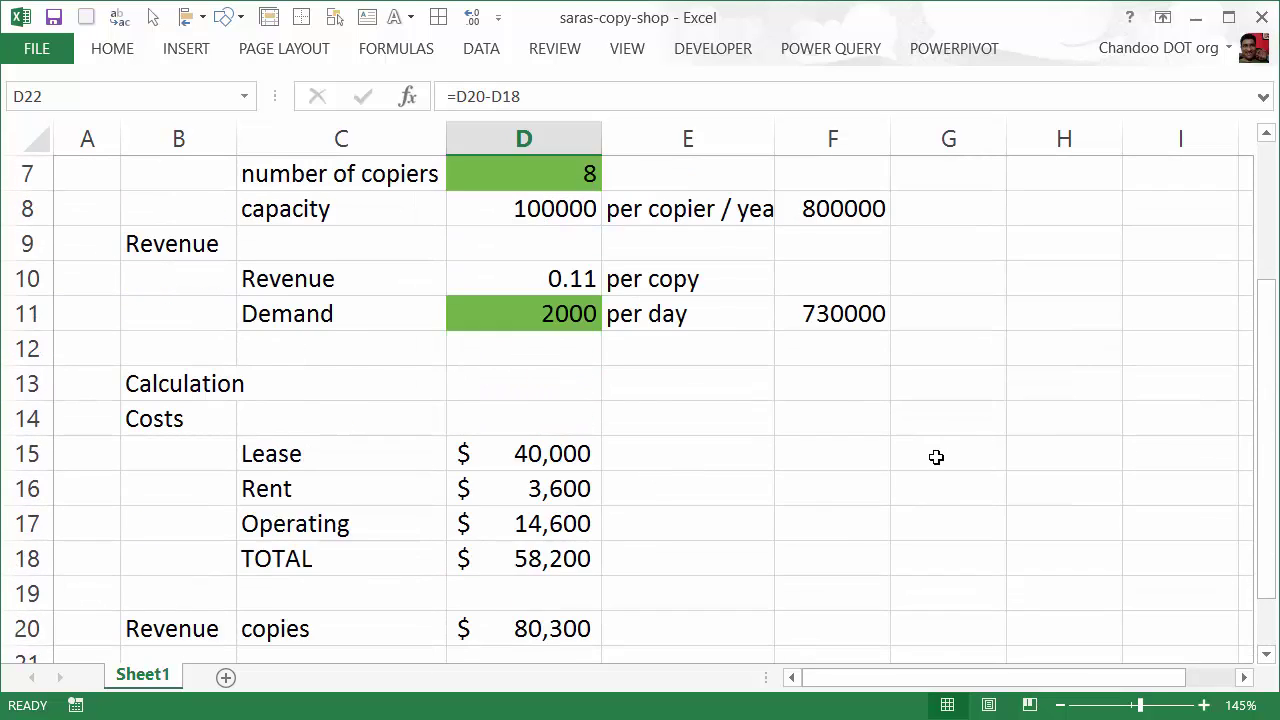
# Fill J4:J11 with the copier counts 1 to 8 by entering 1 and 2 and extending the series down.
pyautogui.click(1245, 678)
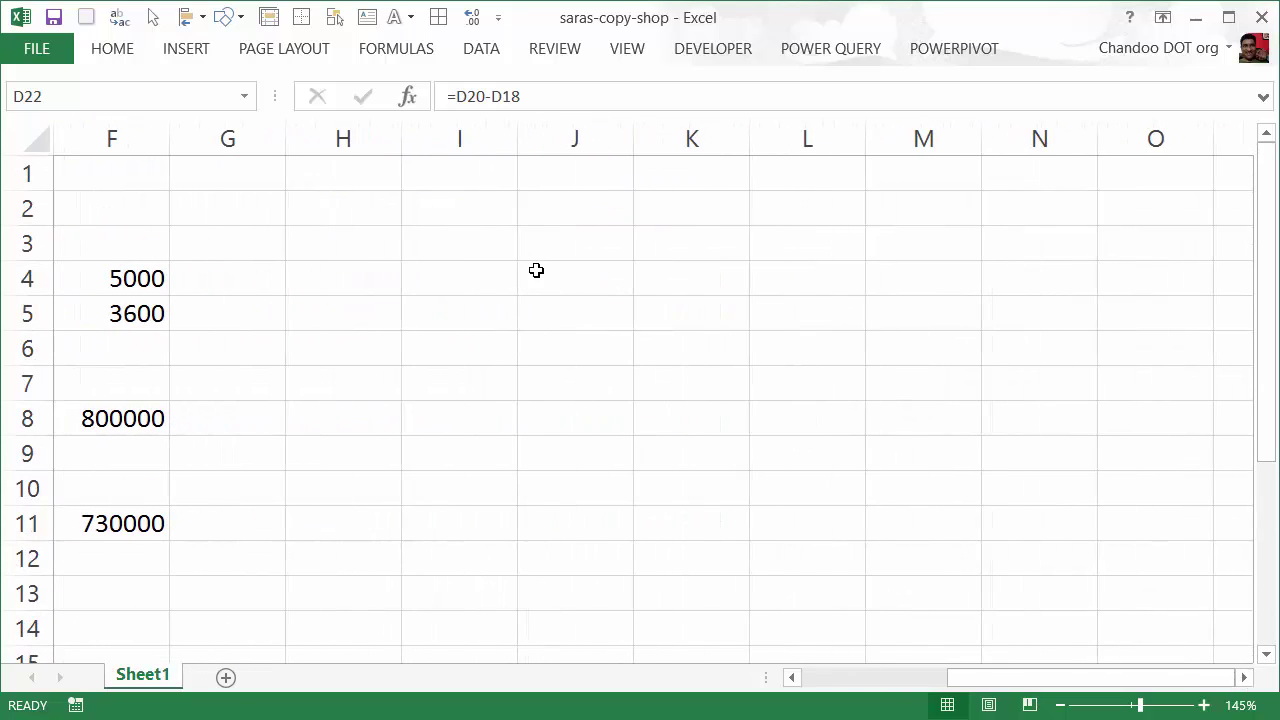
pyautogui.click(536, 270)
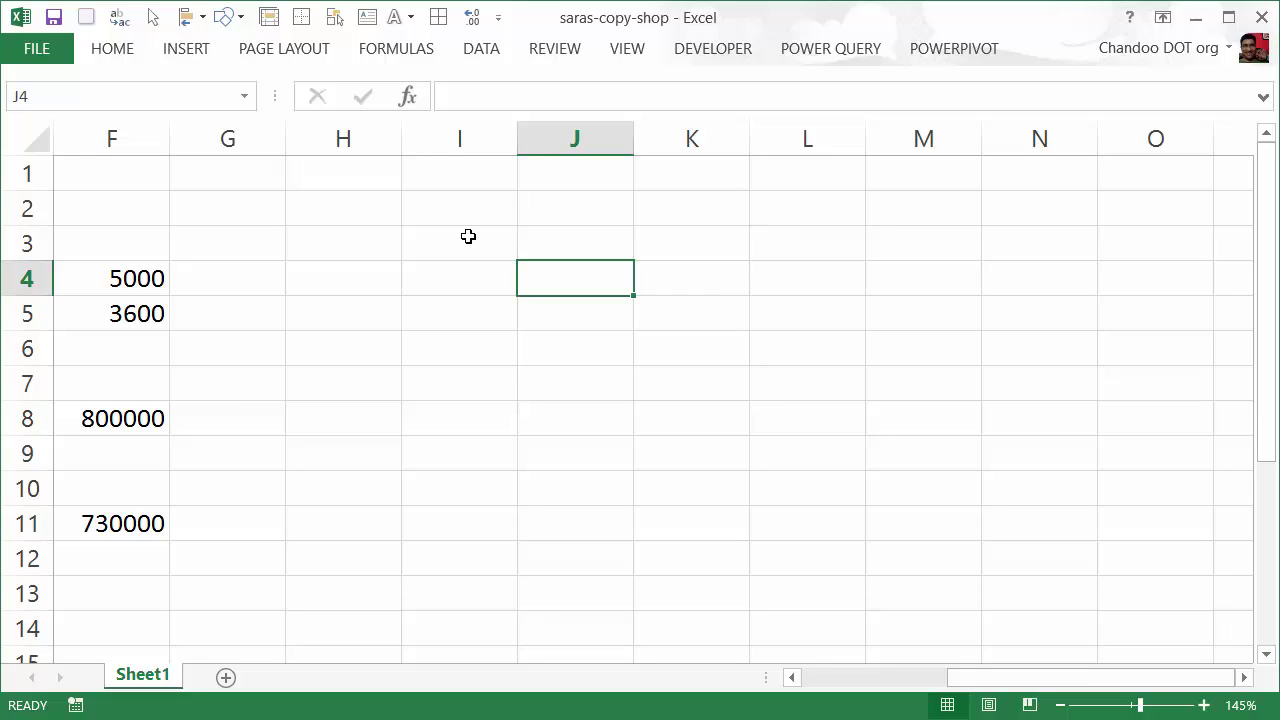
pyautogui.click(586, 243)
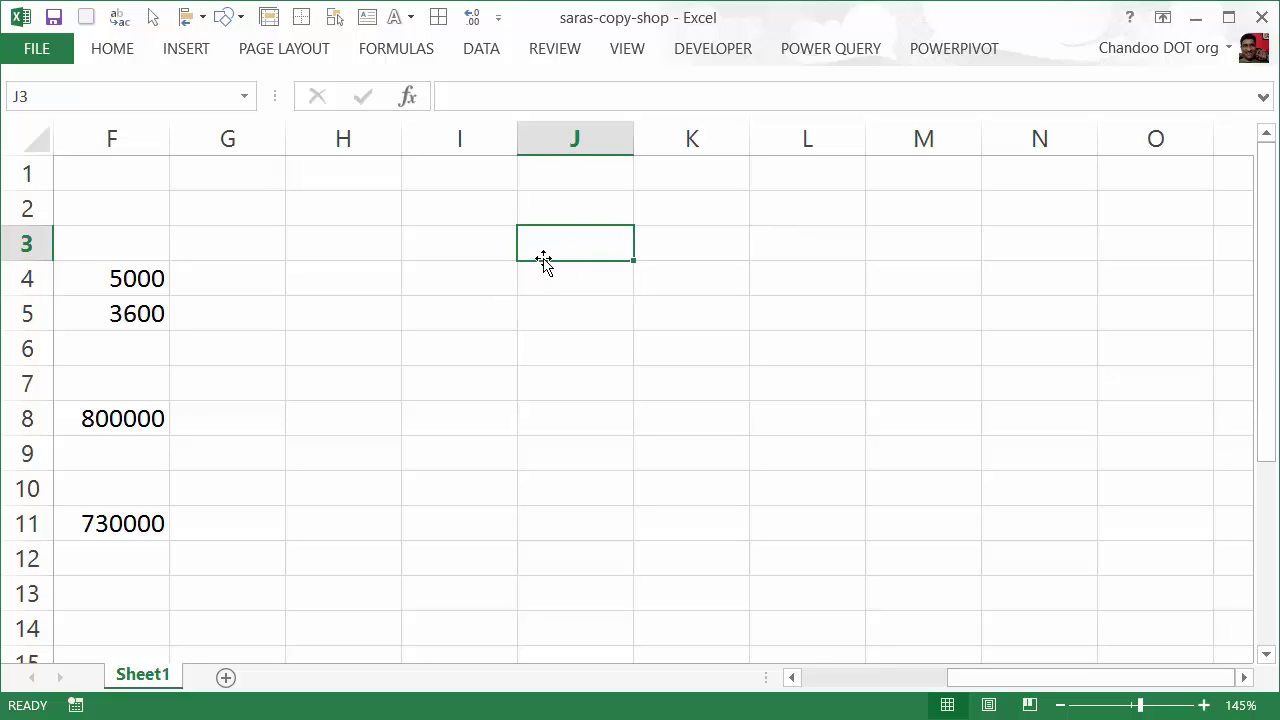
pyautogui.press('Down')
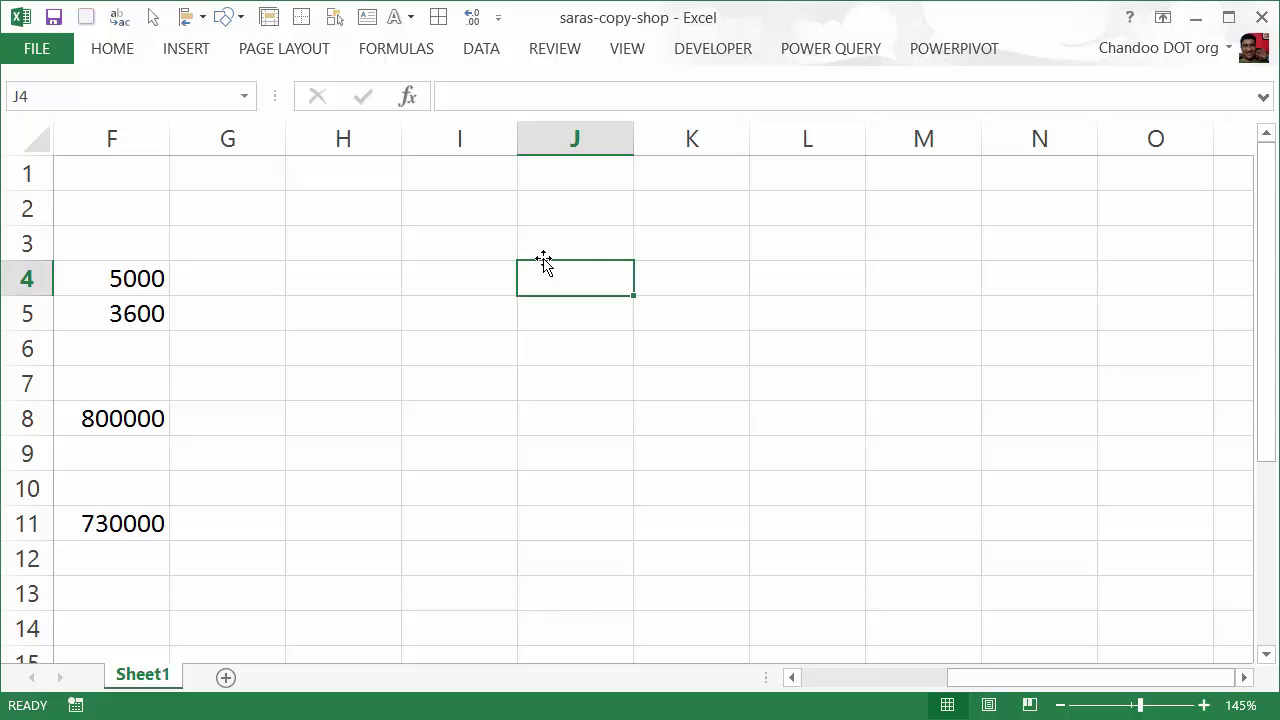
pyautogui.write('1')
pyautogui.press('Return')
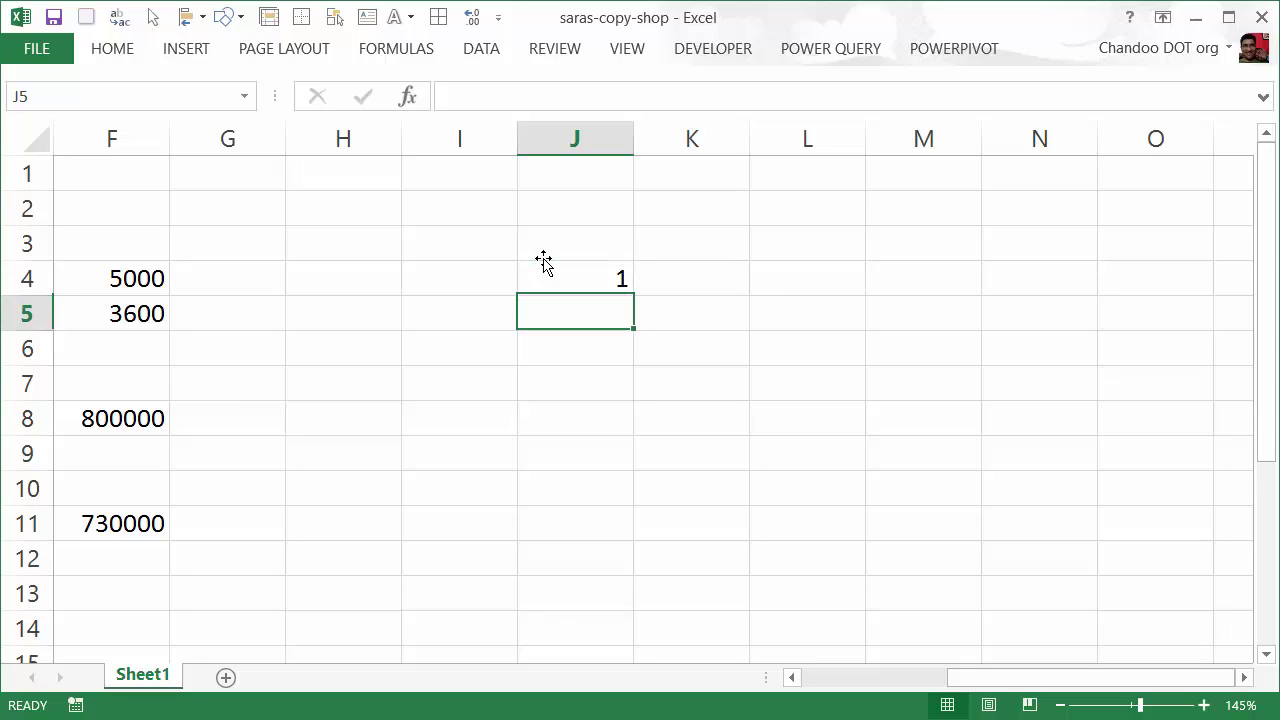
pyautogui.write('2')
pyautogui.press('Return')
pyautogui.click(584, 292)
pyautogui.moveTo(586, 300); pyautogui.dragTo(626, 530)
# Enter the daily demand values 500, 1000, 1500 and 2000 across K3:N3, and select the empty grid K4:N11.
pyautogui.click(683, 249)
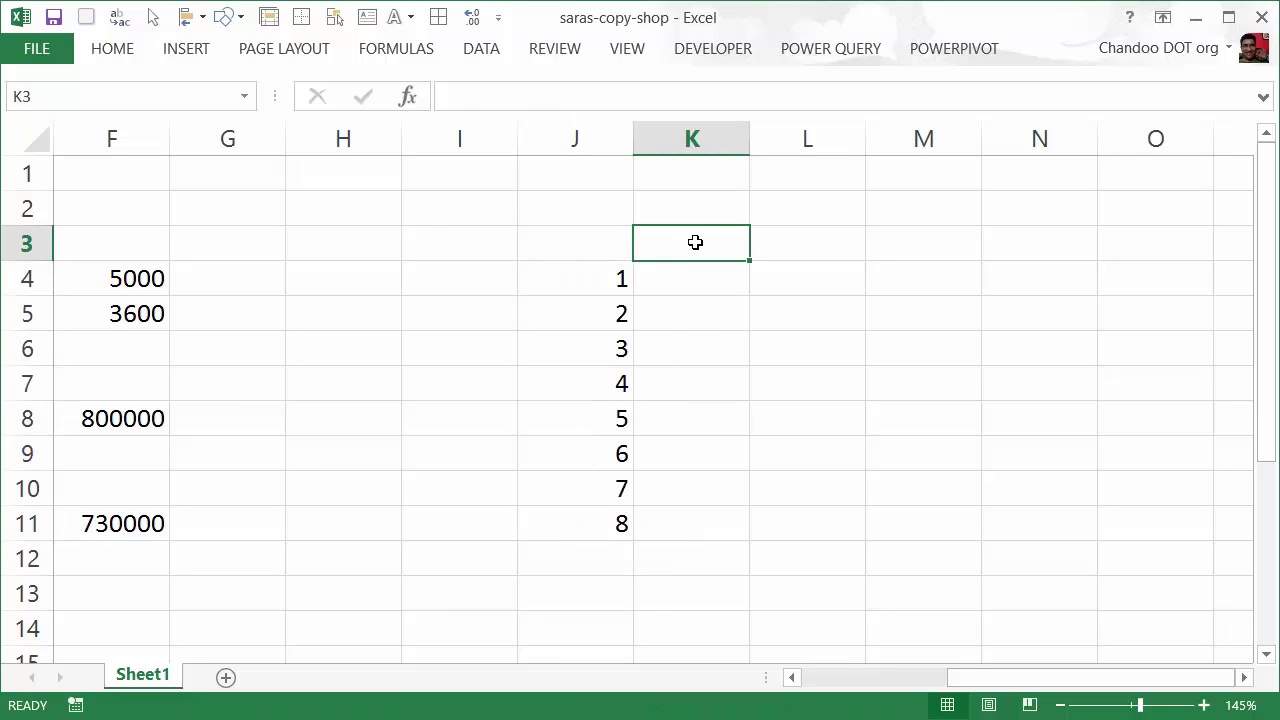
pyautogui.write('500')
pyautogui.press('Tab')
pyautogui.write('1000')
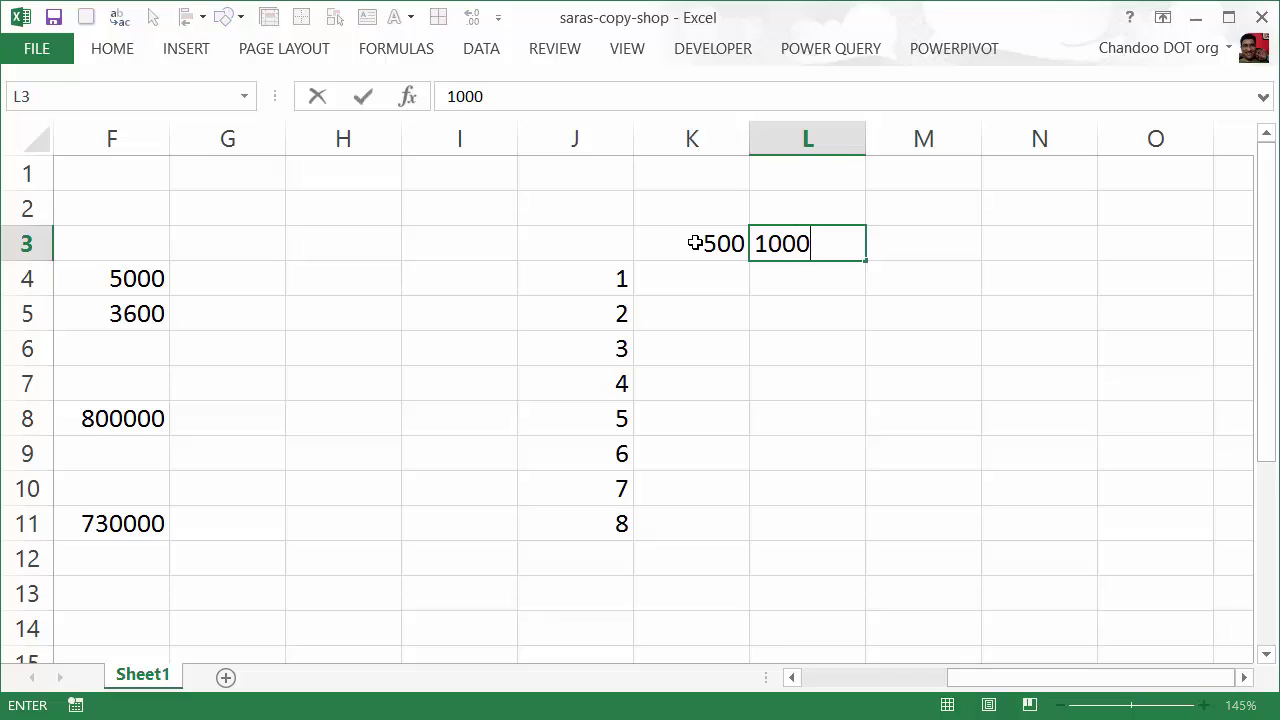
pyautogui.press('Tab')
pyautogui.write('1500')
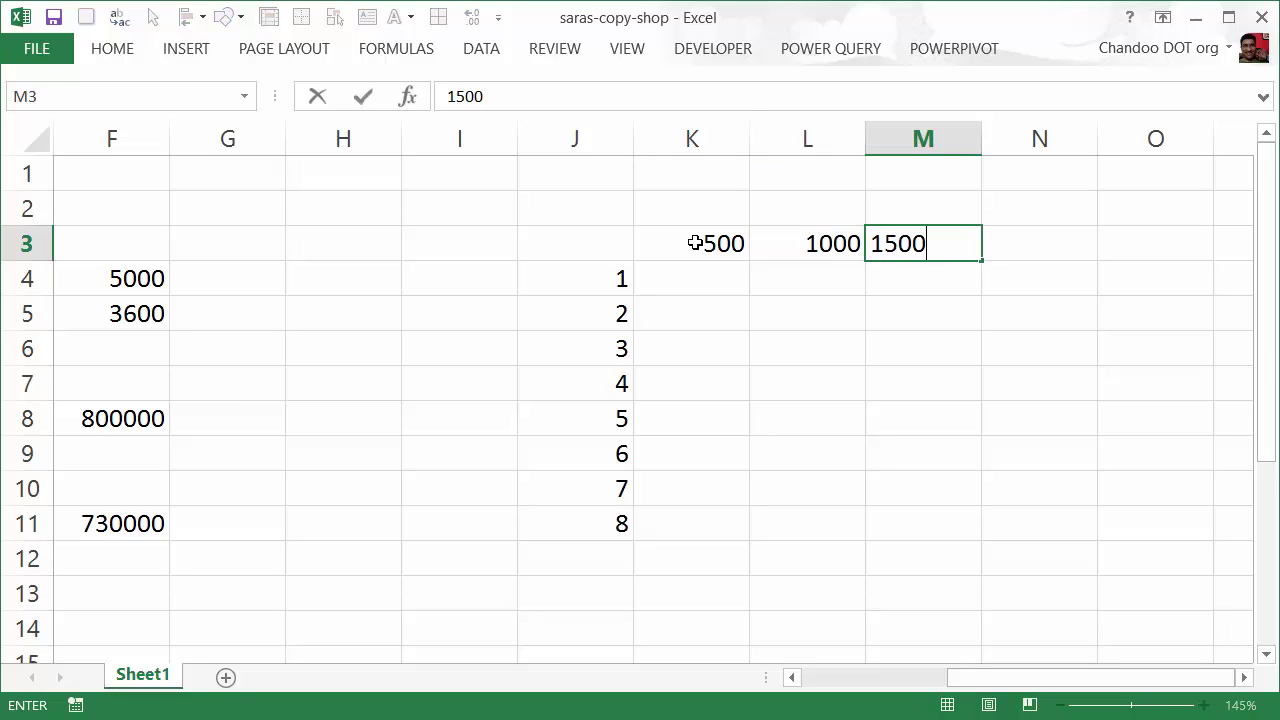
pyautogui.press('Tab')
pyautogui.write('2000')
pyautogui.press('Return')
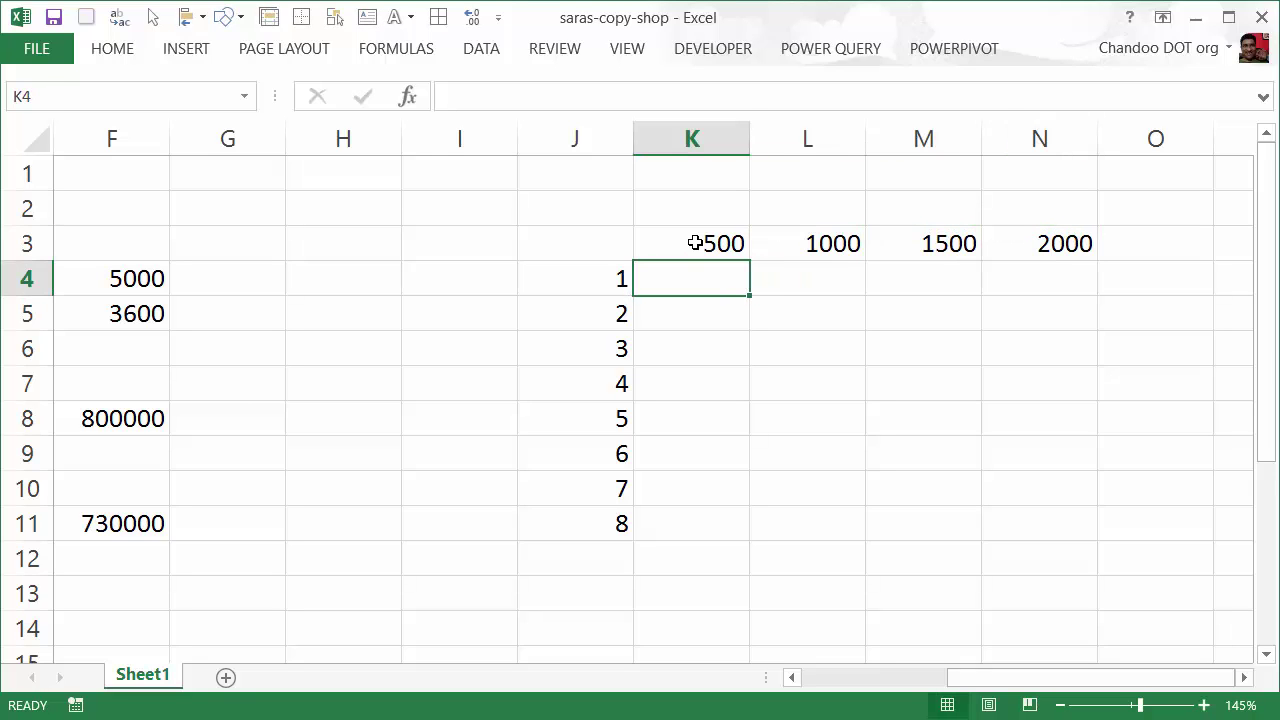
pyautogui.moveTo(676, 270); pyautogui.dragTo(1027, 524)
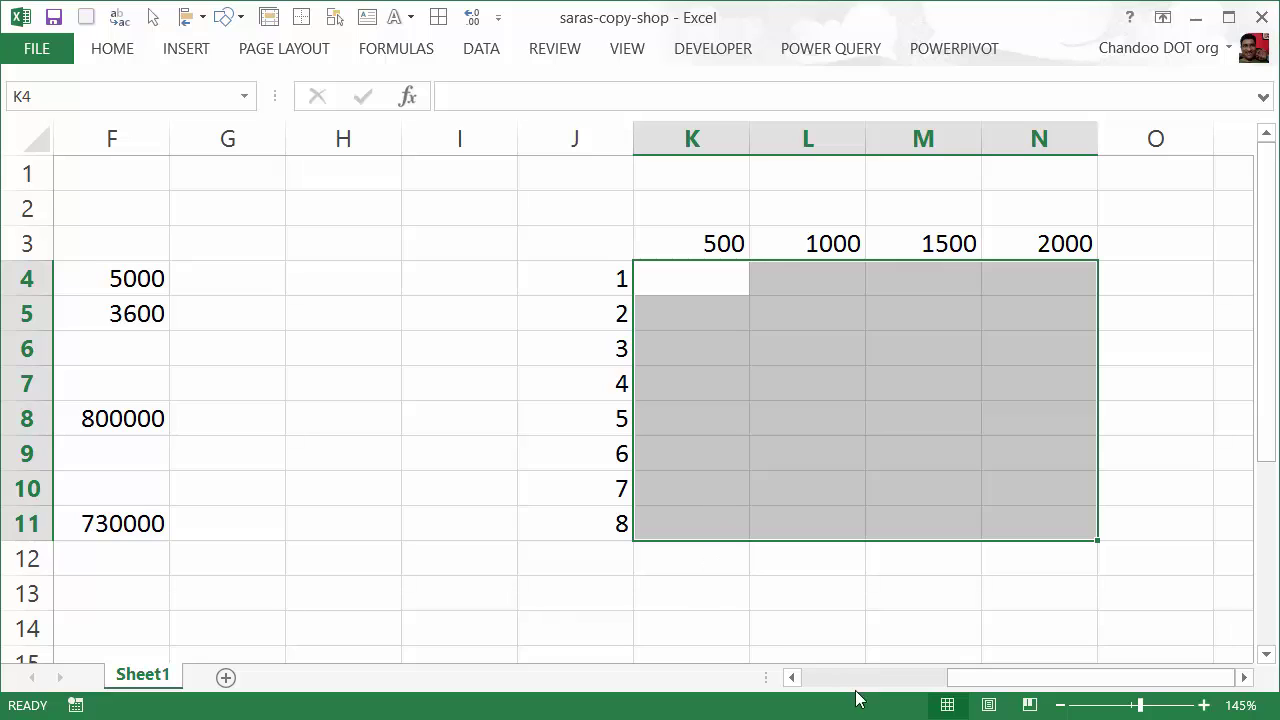
pyautogui.moveTo(1086, 680); pyautogui.dragTo(1121, 700)
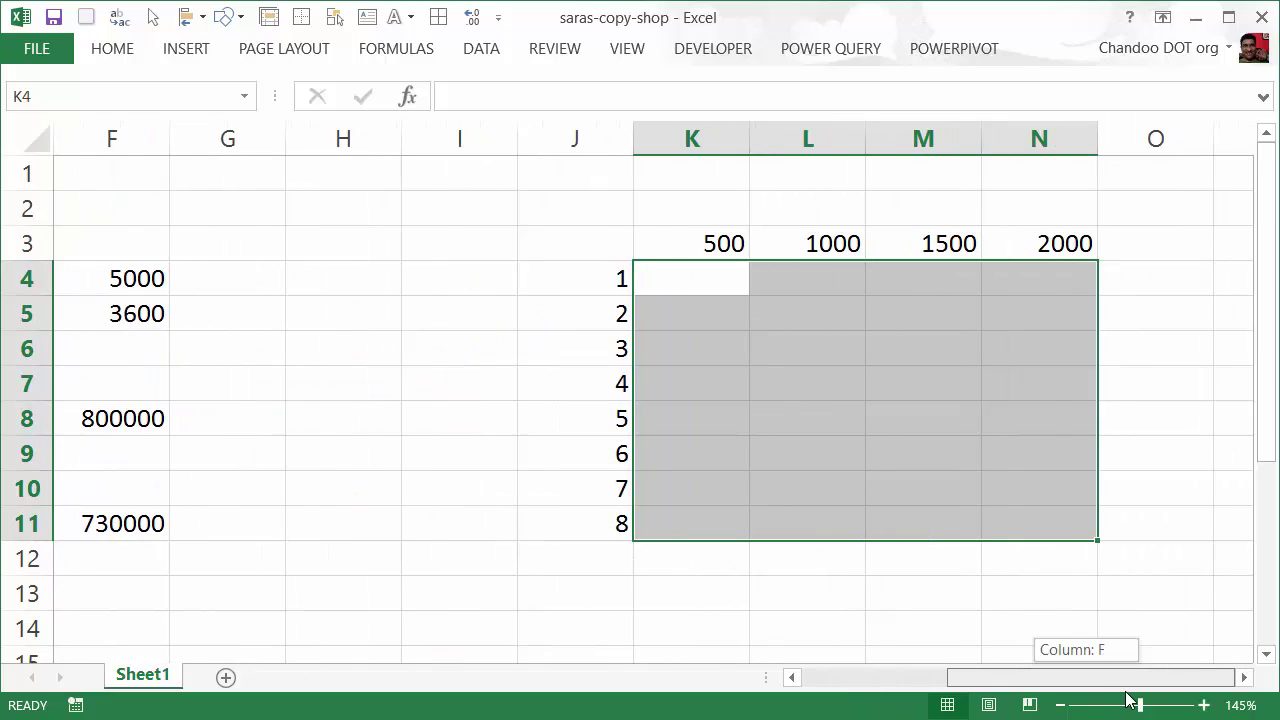
# Highlight the profit cell D22 with an orange fill.
pyautogui.moveTo(1128, 697); pyautogui.dragTo(812, 674)
pyautogui.scroll(-5, 637, 608)
pyautogui.scroll(-1, 667, 476)
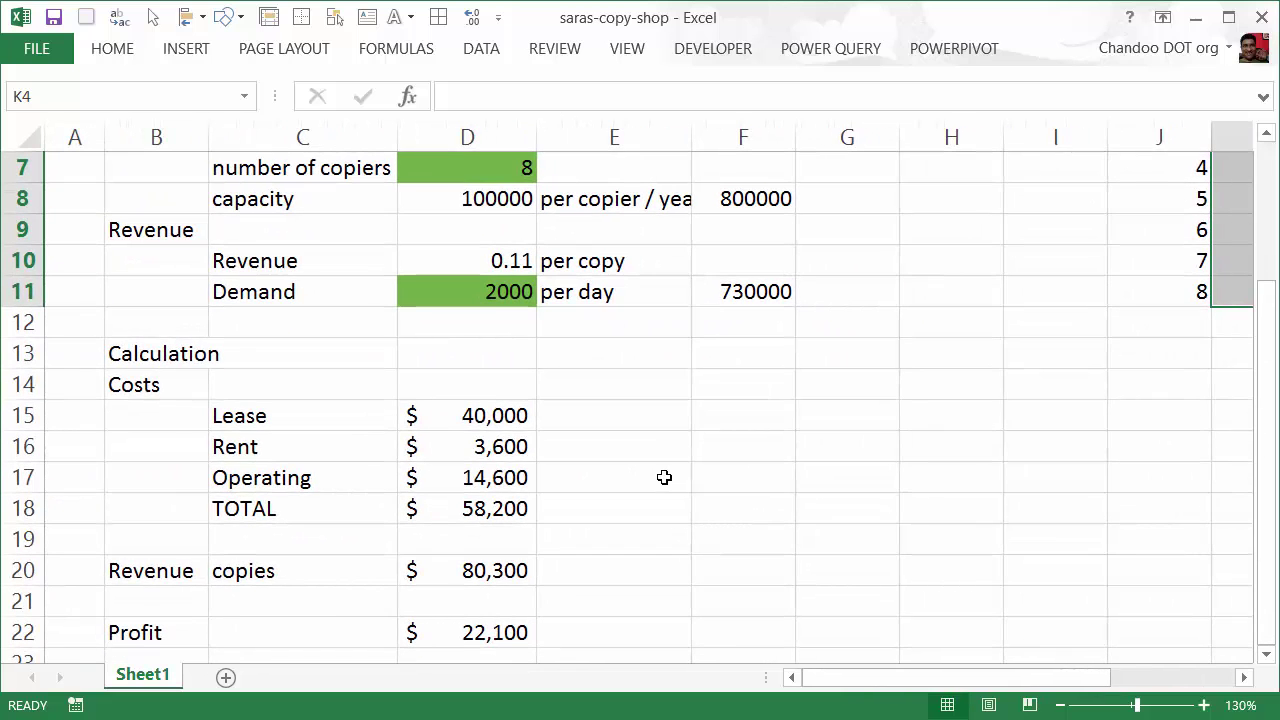
pyautogui.scroll(-1, 663, 481)
pyautogui.scroll(-2, 557, 586)
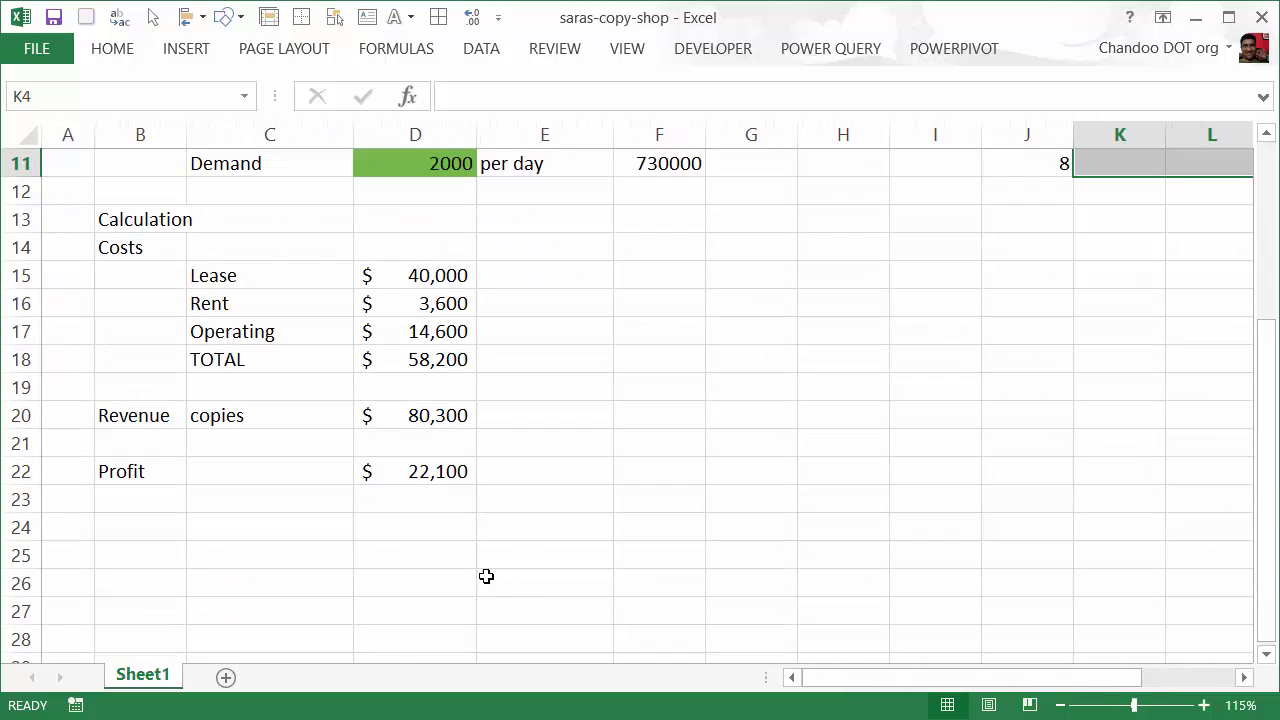
pyautogui.click(430, 470)
pyautogui.click(112, 48)
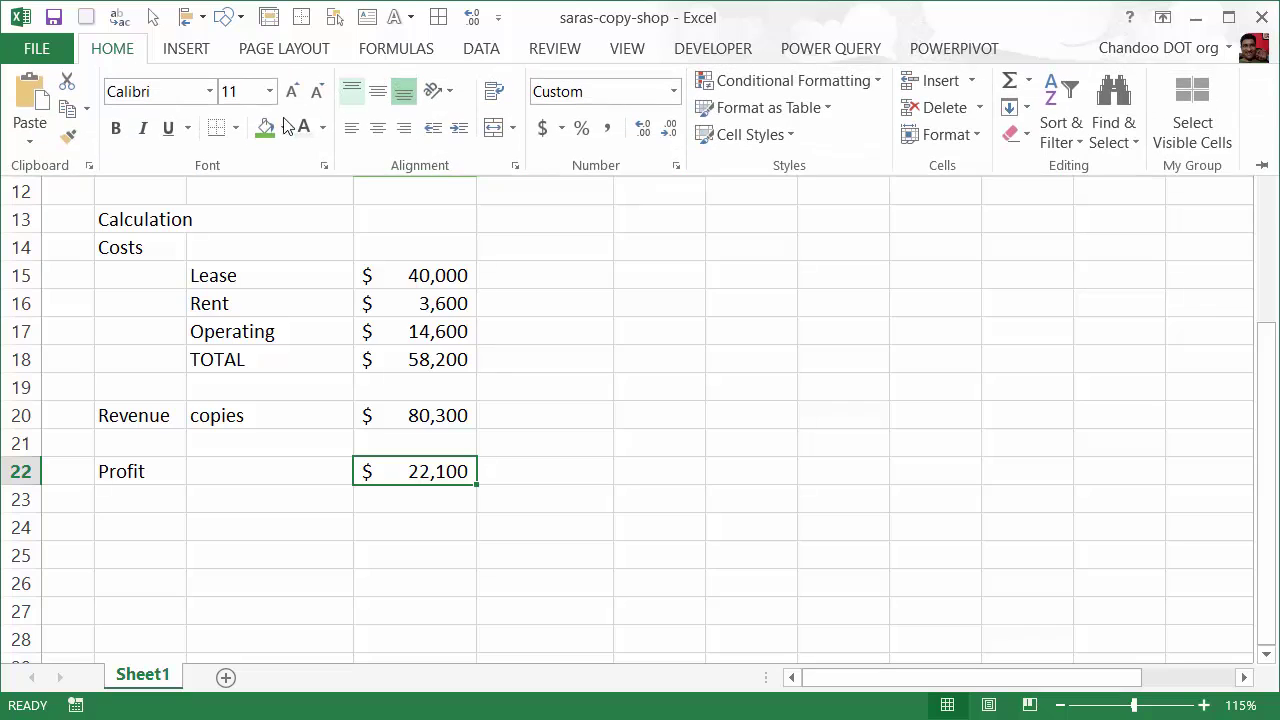
pyautogui.click(284, 127)
pyautogui.click(359, 187)
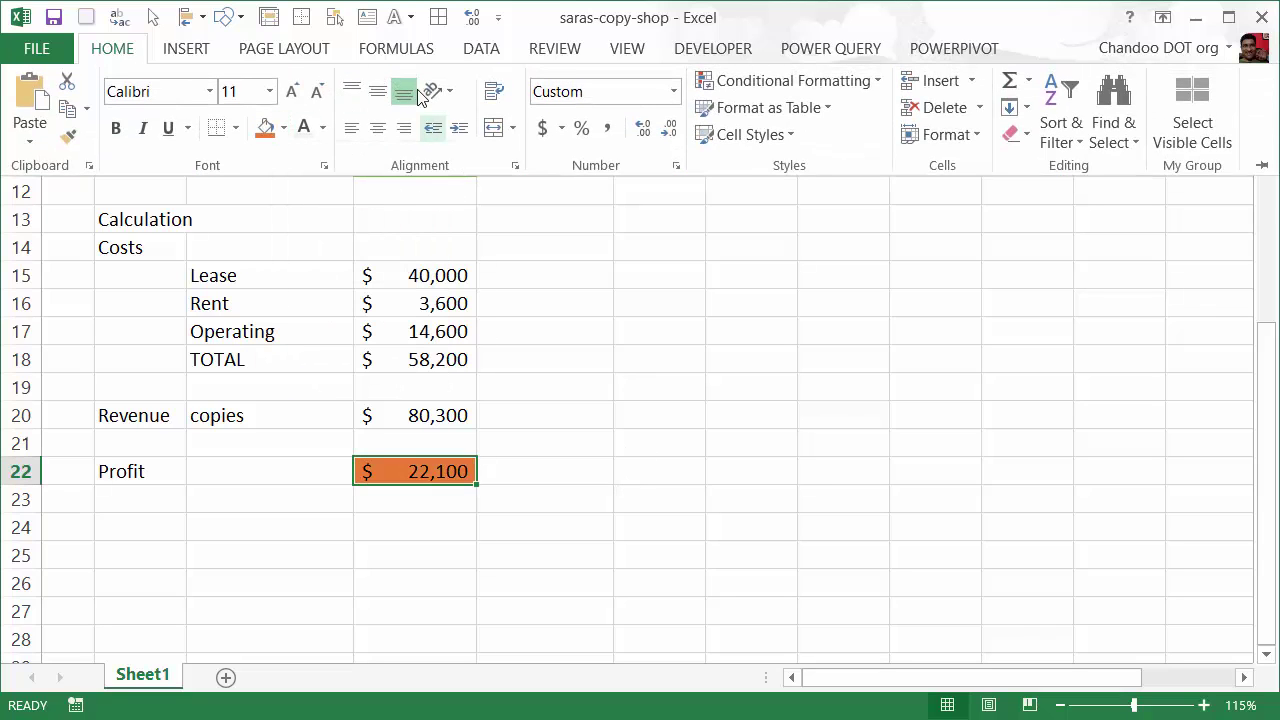
pyautogui.click(628, 48)
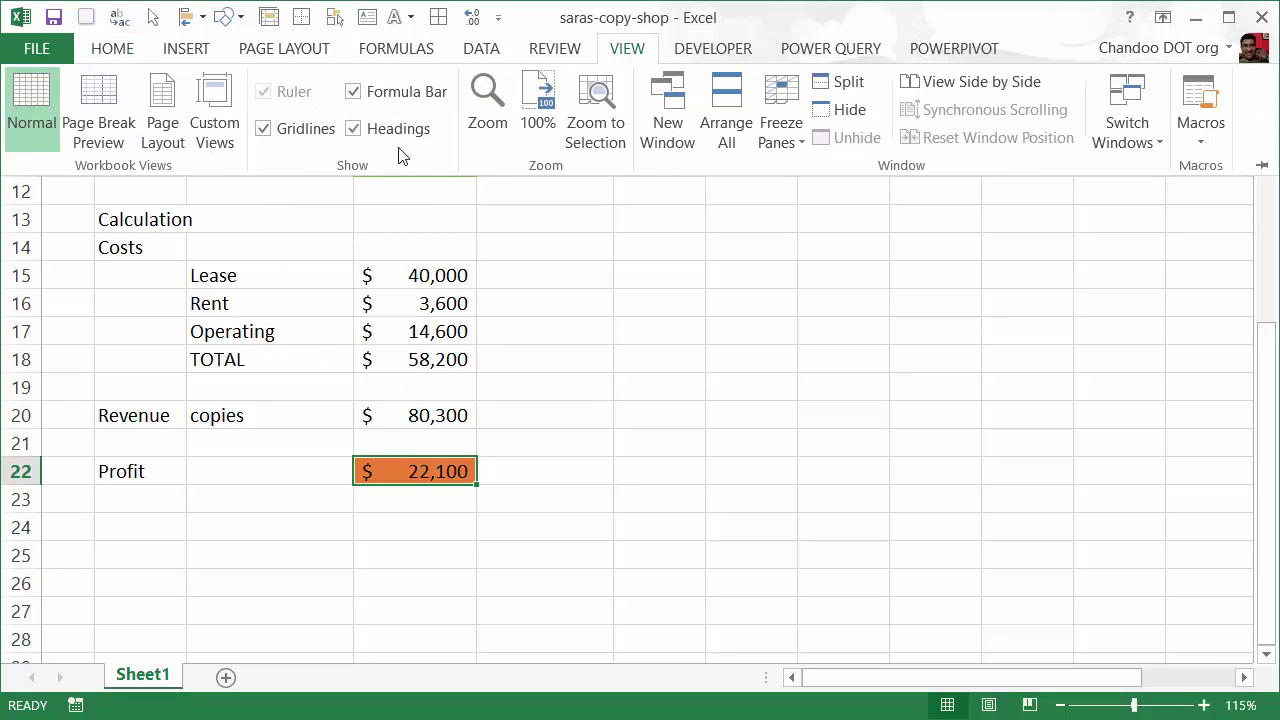
pyautogui.click(573, 228)
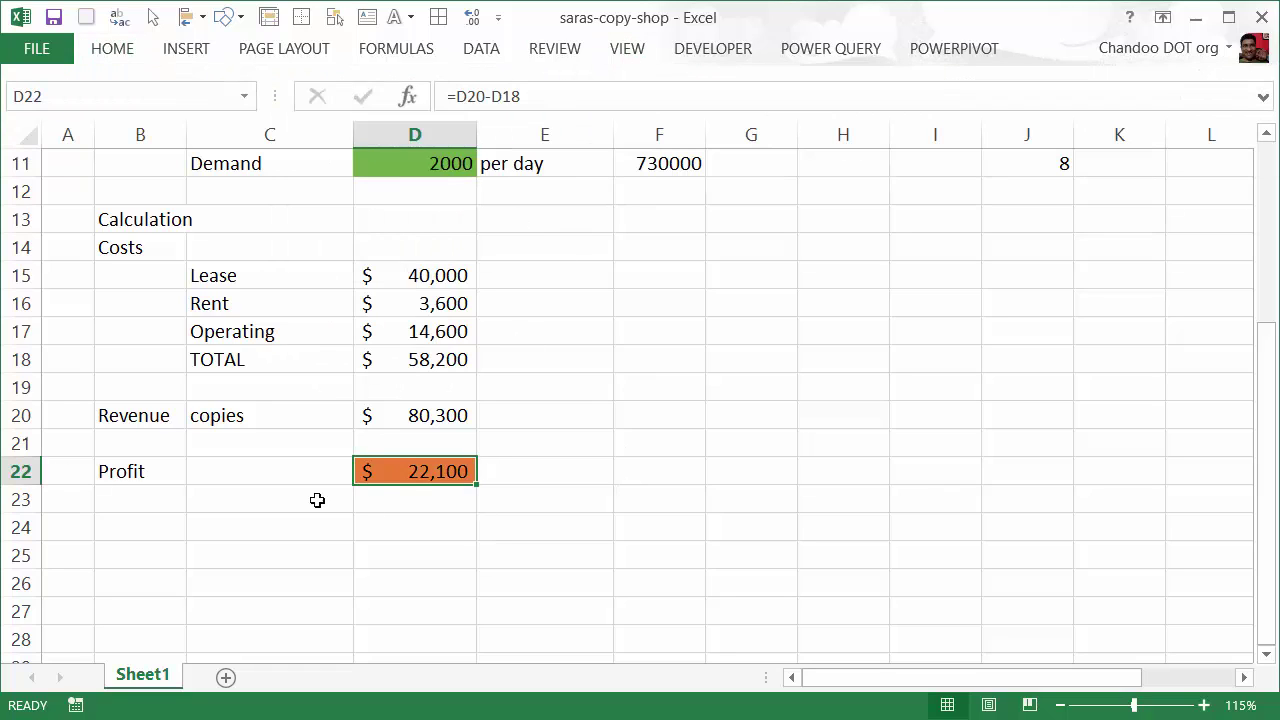
# Link the table's corner cell J3 to the profit cell with =D22 and widen column J to fit the amount.
pyautogui.scroll(4, 804, 472)
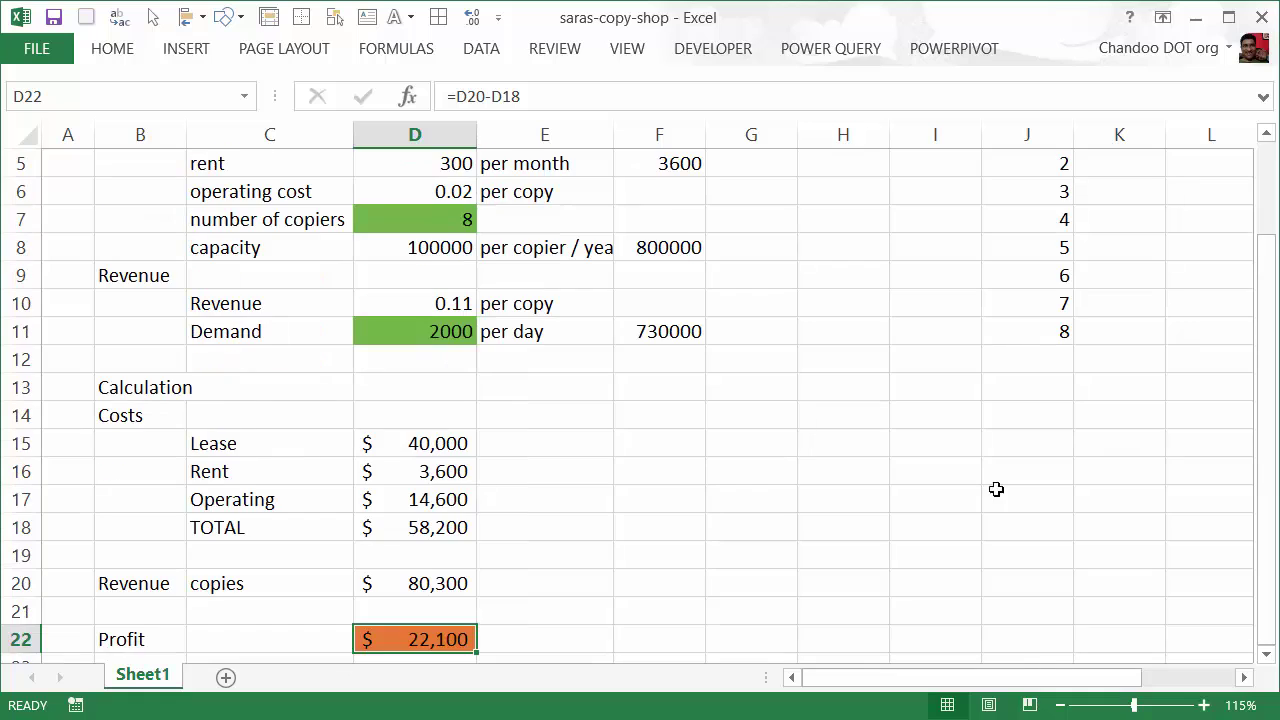
pyautogui.moveTo(1076, 226); pyautogui.dragTo(1234, 420)
pyautogui.click(1114, 449)
pyautogui.click(1060, 218)
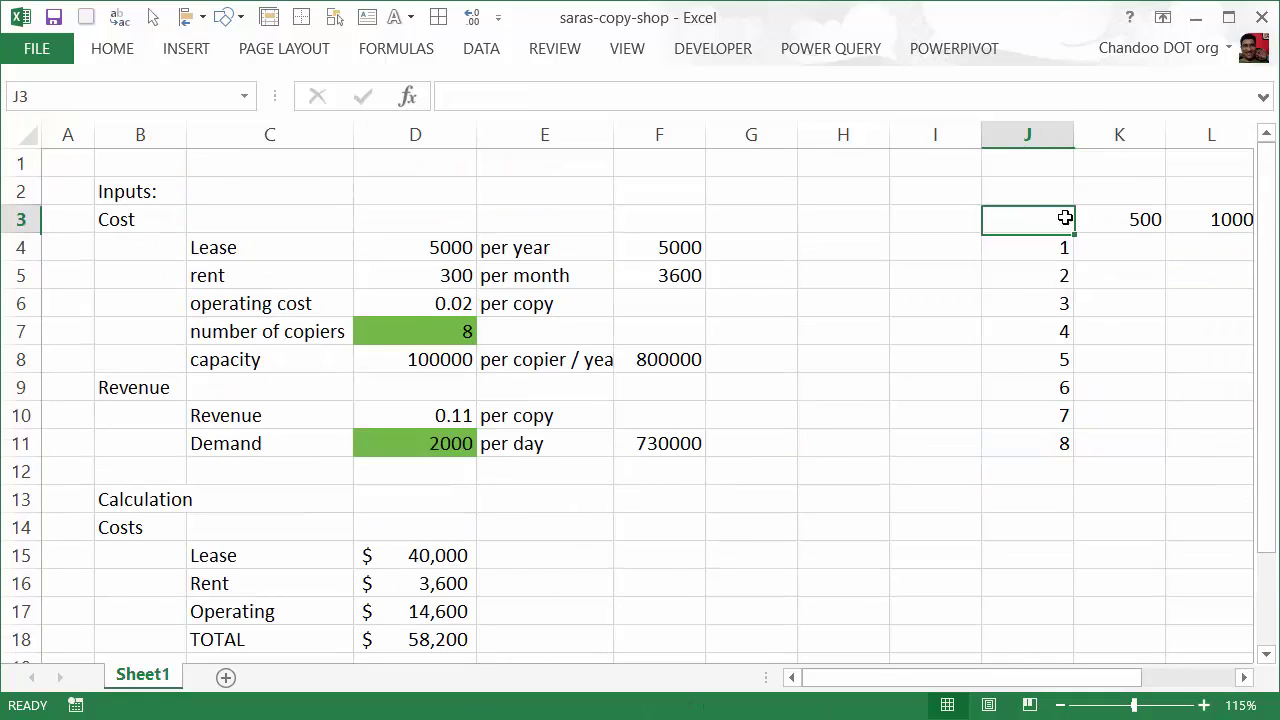
pyautogui.write('=')
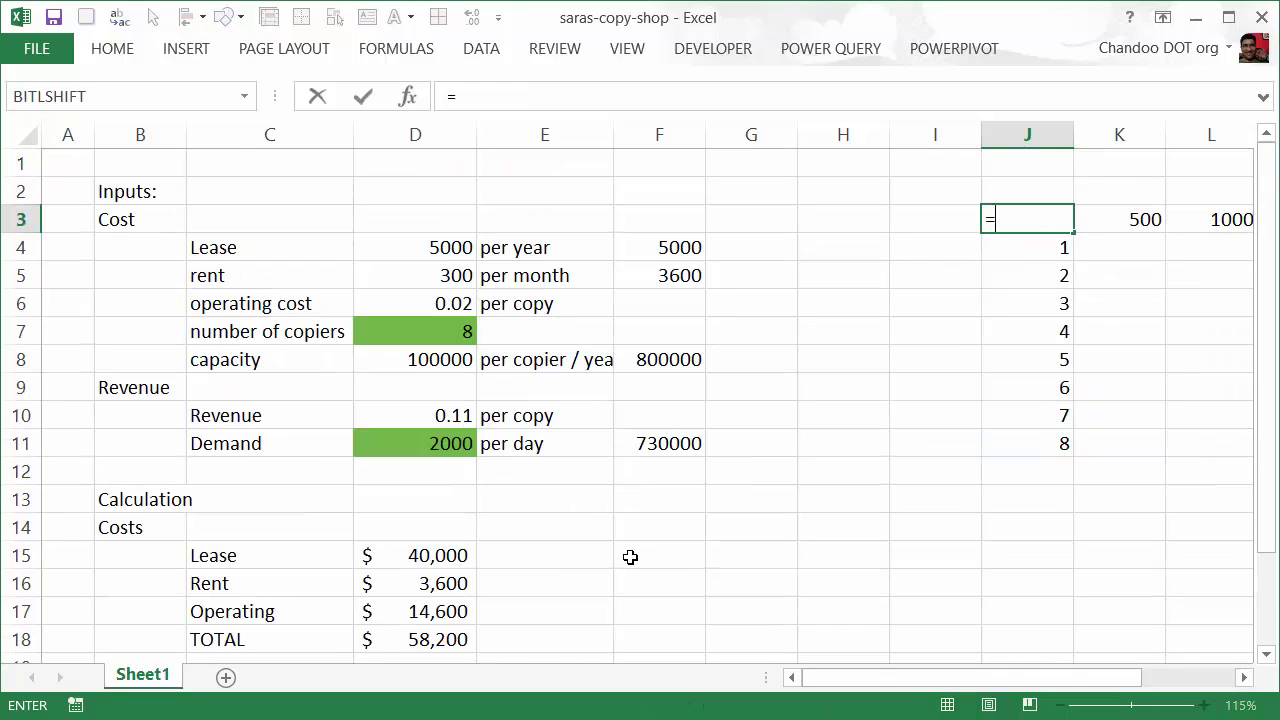
pyautogui.scroll(-3, 443, 476)
pyautogui.click(412, 501)
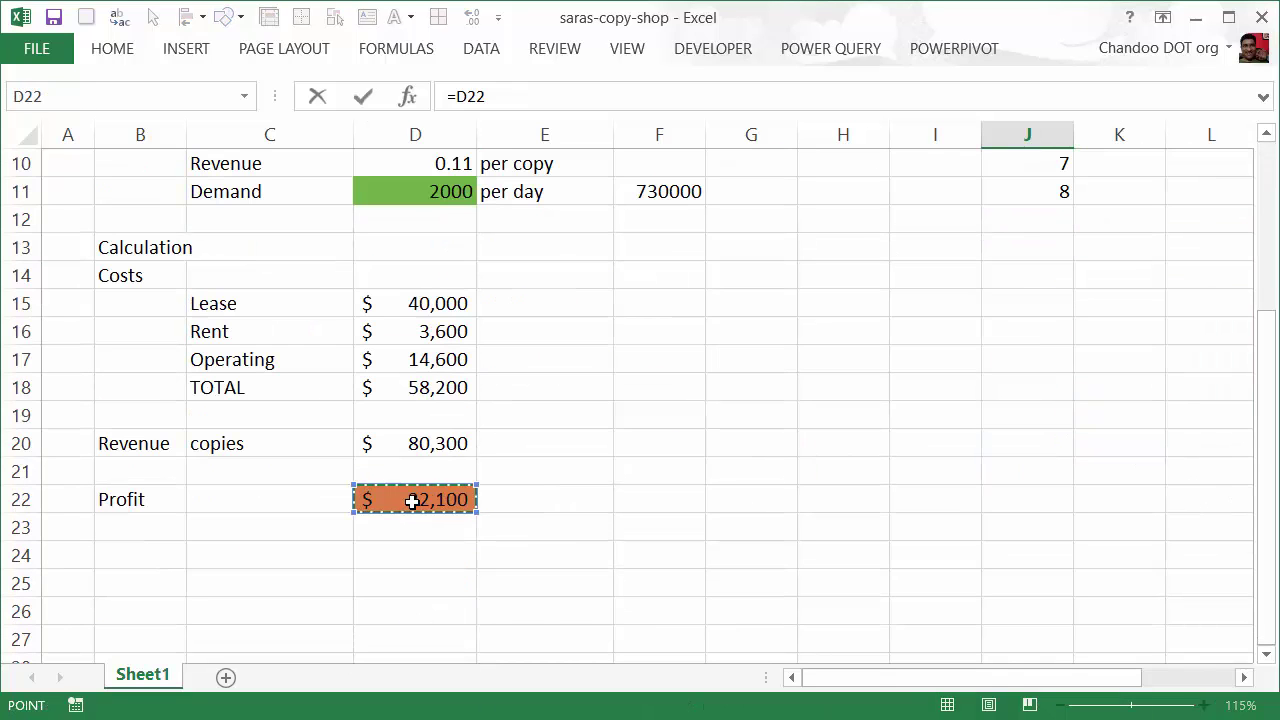
pyautogui.press('Return')
pyautogui.scroll(1, 990, 400)
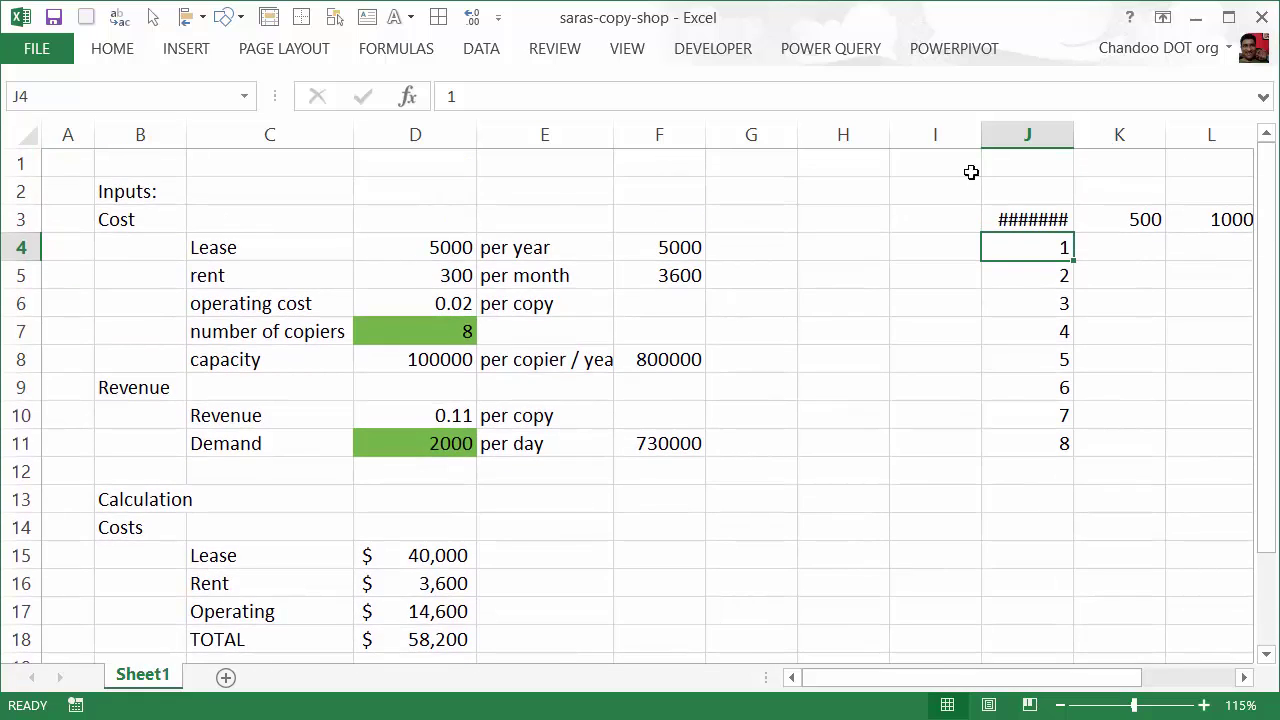
pyautogui.click(1022, 215)
pyautogui.moveTo(1074, 134); pyautogui.dragTo(1094, 134)
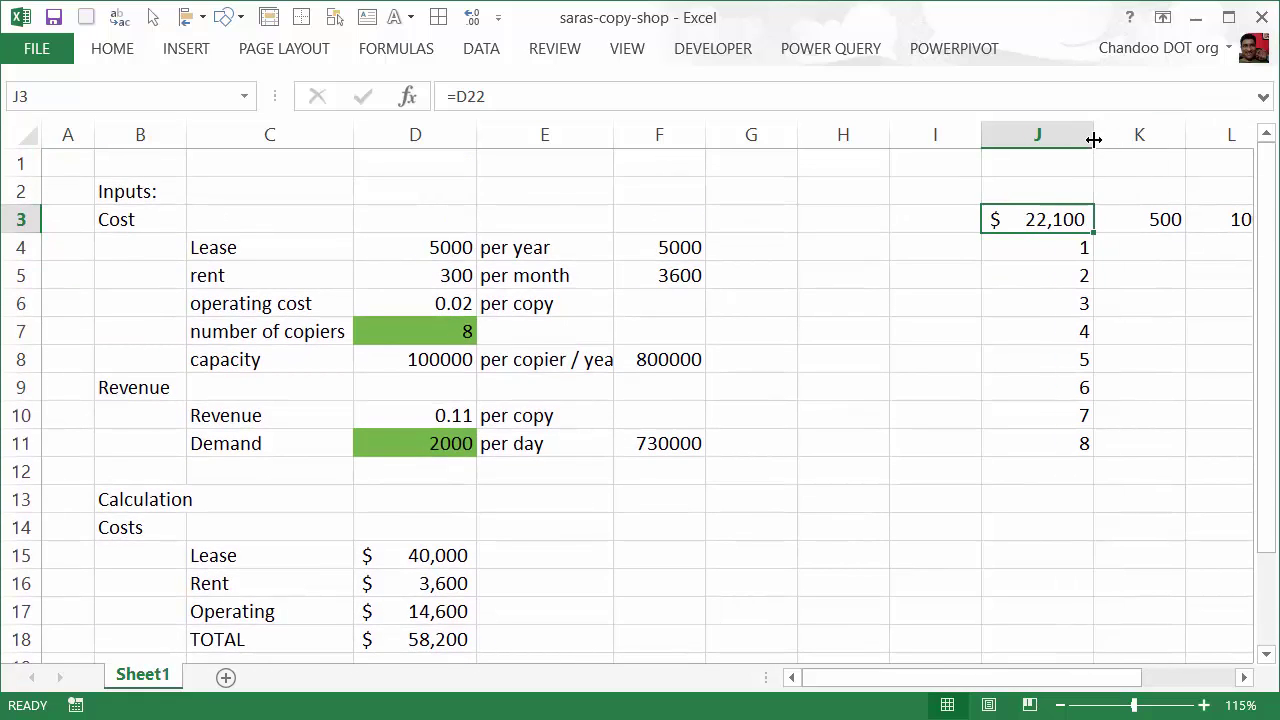
# Create a two-way Data Table on J3:N11 with demand D11 as row input cell and number of copiers D7 as column input cell.
pyautogui.moveTo(1096, 680); pyautogui.dragTo(1184, 680)
pyautogui.moveTo(737, 216); pyautogui.dragTo(1114, 434)
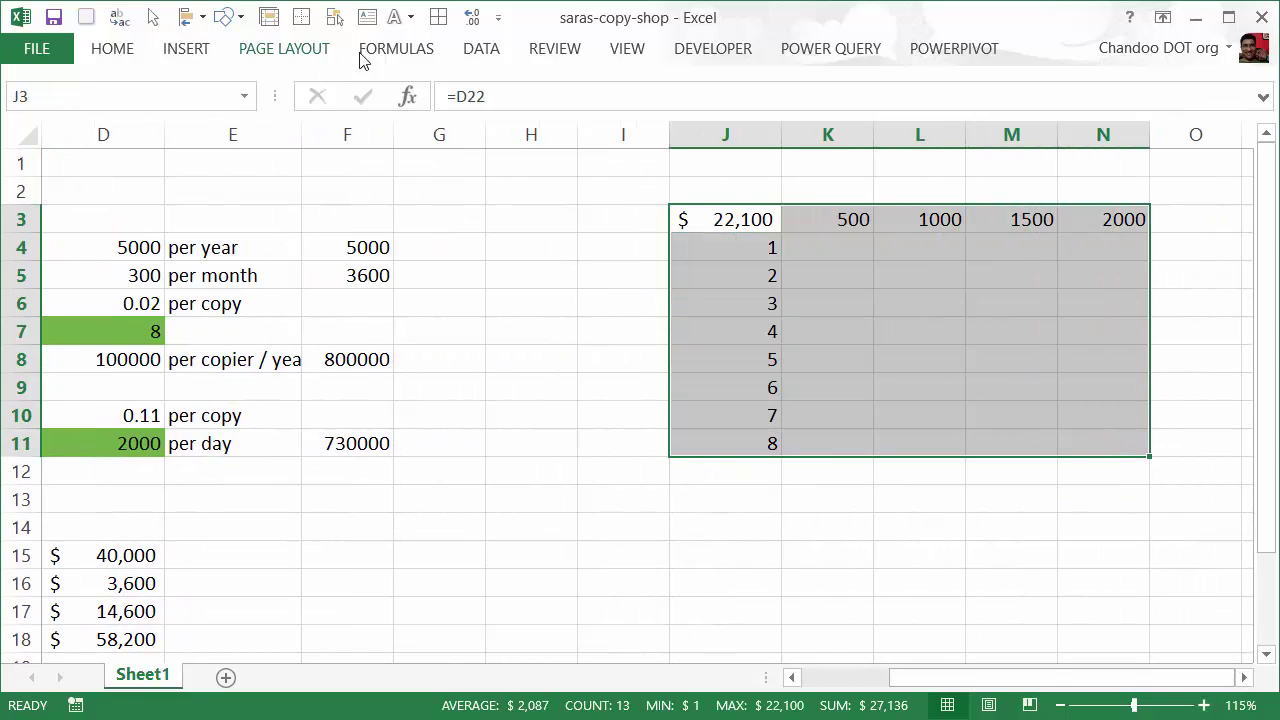
pyautogui.click(497, 52)
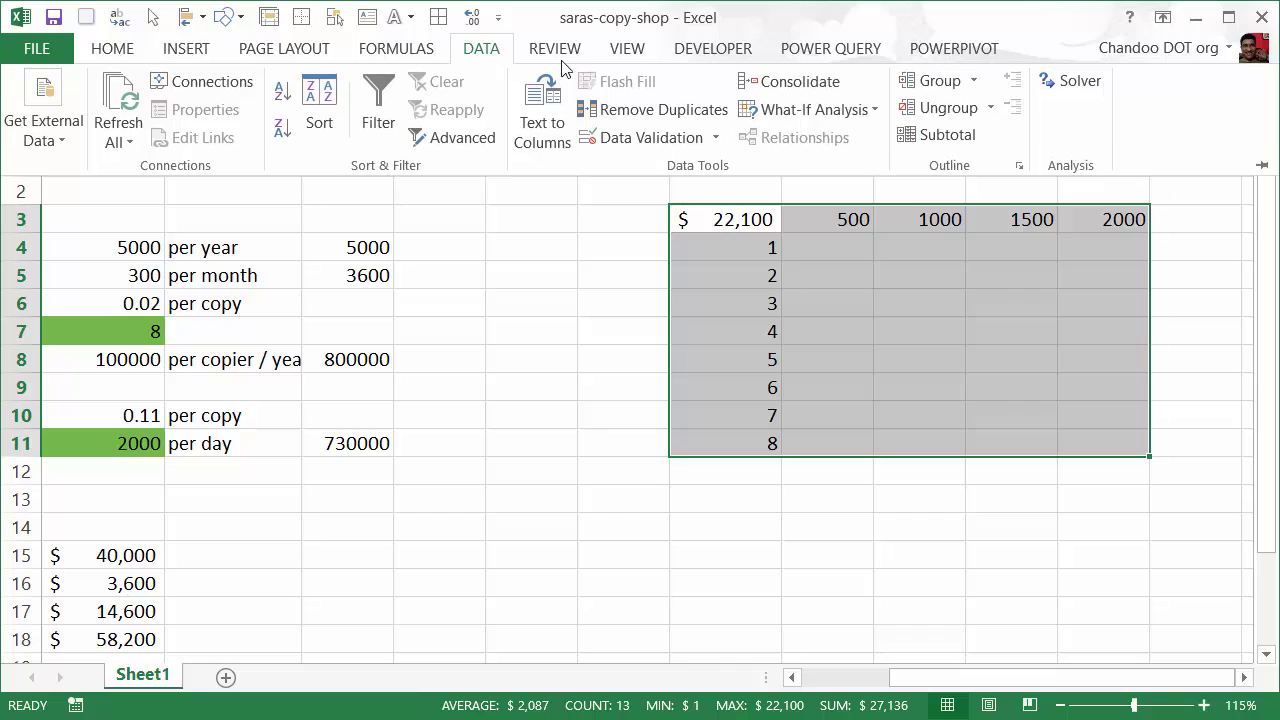
pyautogui.click(866, 112)
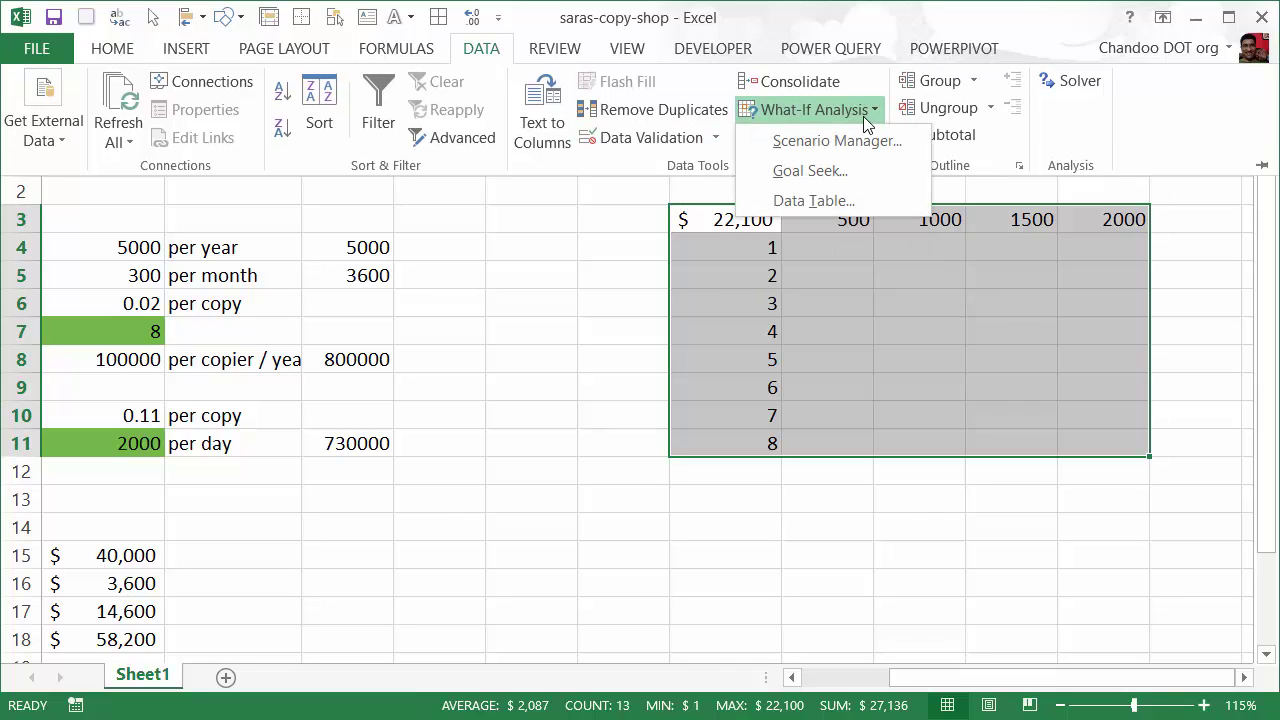
pyautogui.click(871, 196)
pyautogui.moveTo(923, 676); pyautogui.dragTo(870, 679)
pyautogui.moveTo(885, 679); pyautogui.dragTo(905, 679)
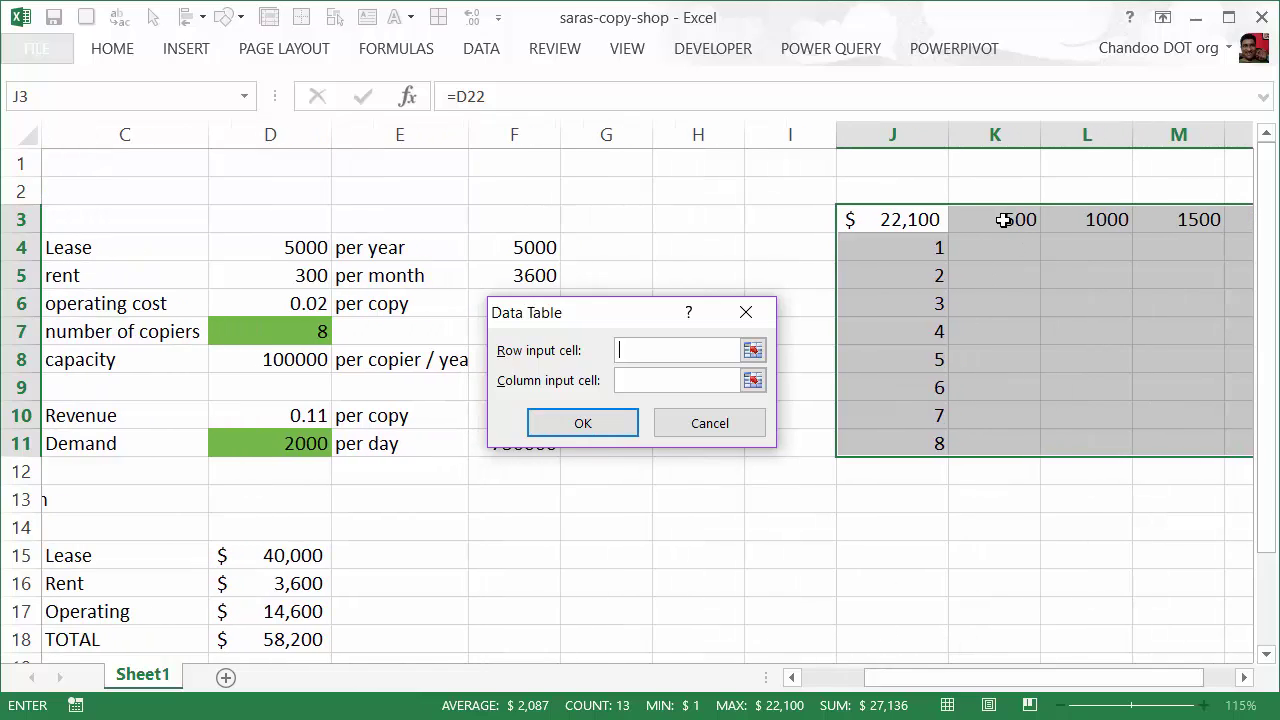
pyautogui.click(283, 451)
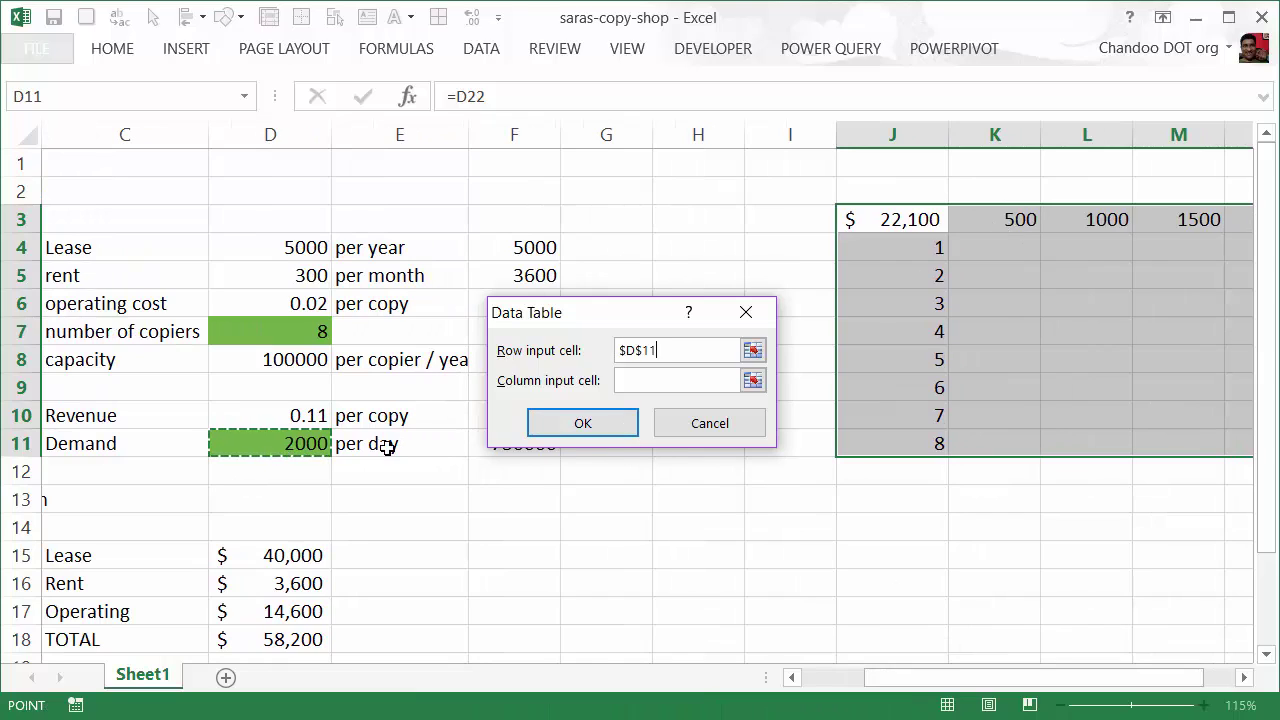
pyautogui.click(666, 380)
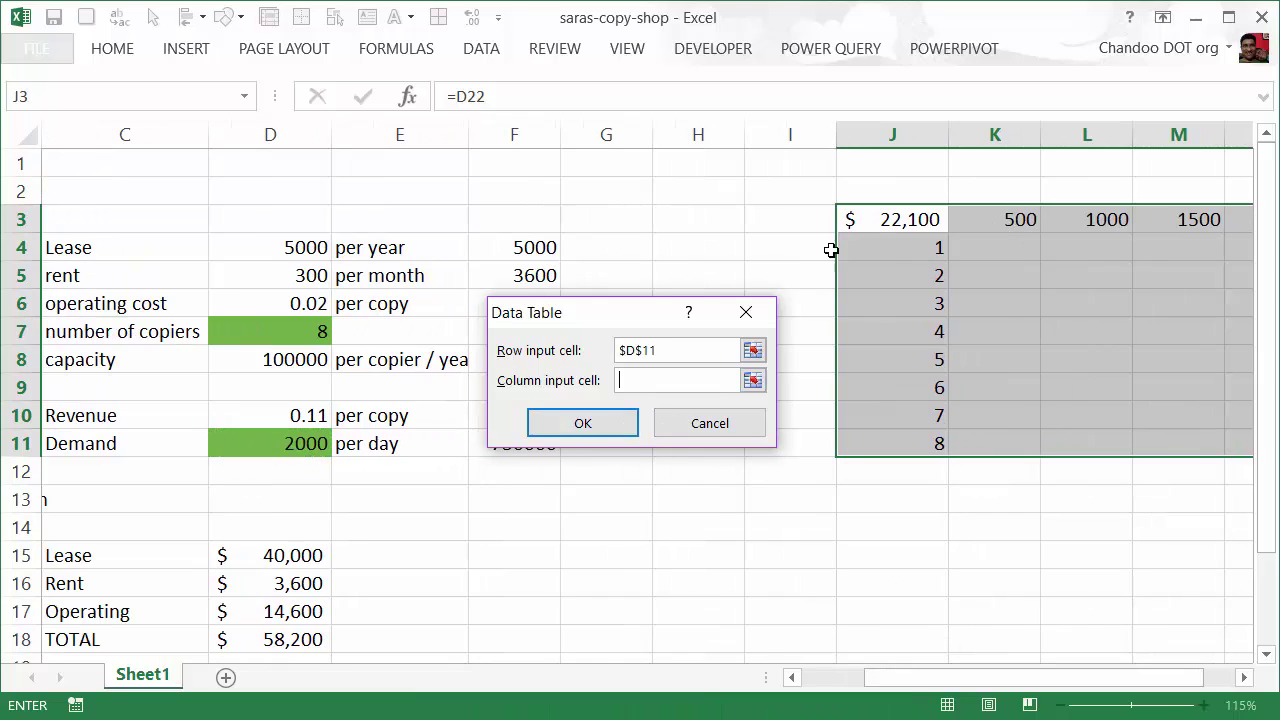
pyautogui.click(245, 330)
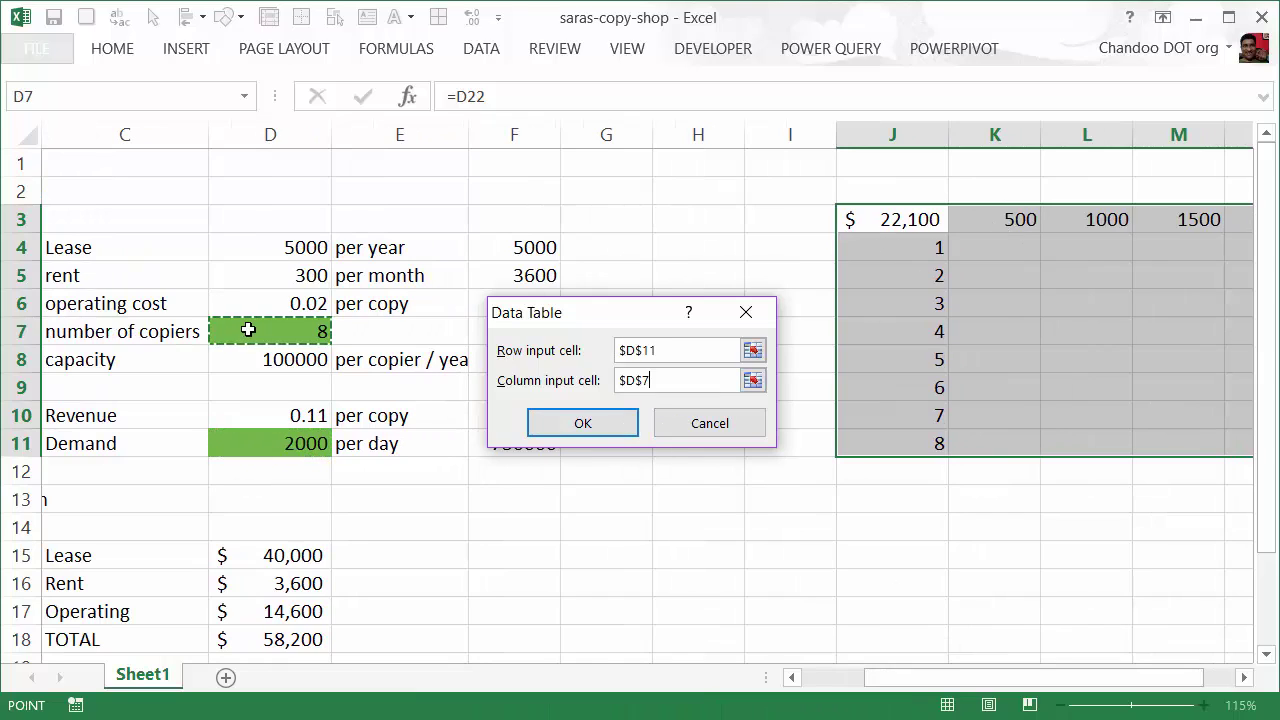
pyautogui.click(549, 427)
# Examine the calculated profit grid K4:N11, including the result for 8 copiers at a daily demand of 500.
pyautogui.moveTo(886, 686); pyautogui.dragTo(1042, 685)
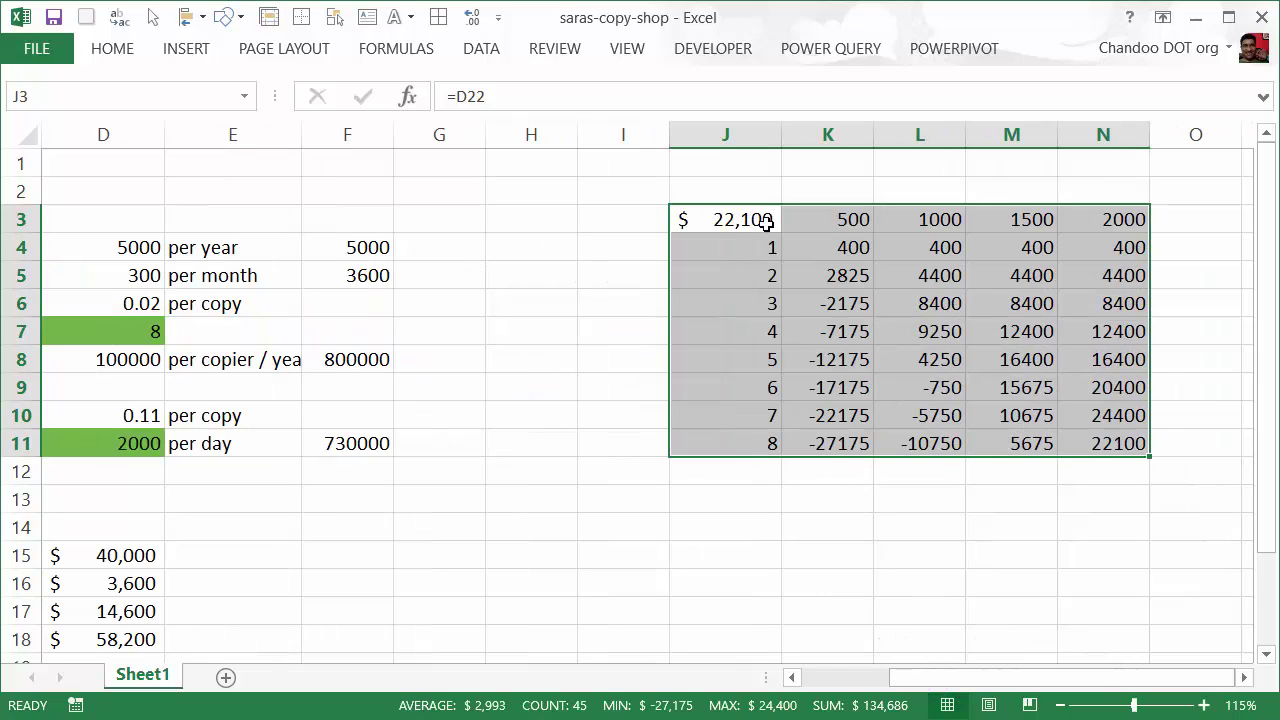
pyautogui.click(786, 251)
pyautogui.moveTo(820, 248); pyautogui.dragTo(1102, 443)
pyautogui.click(851, 530)
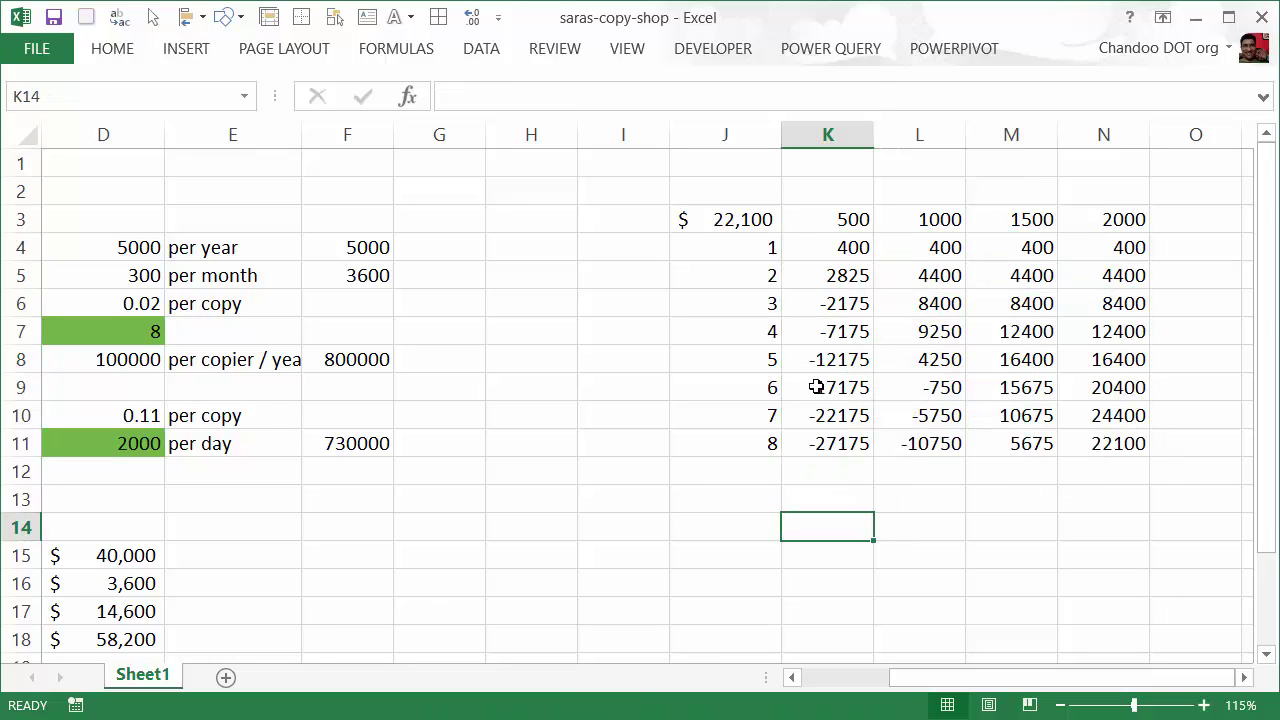
pyautogui.click(774, 443)
pyautogui.click(842, 219)
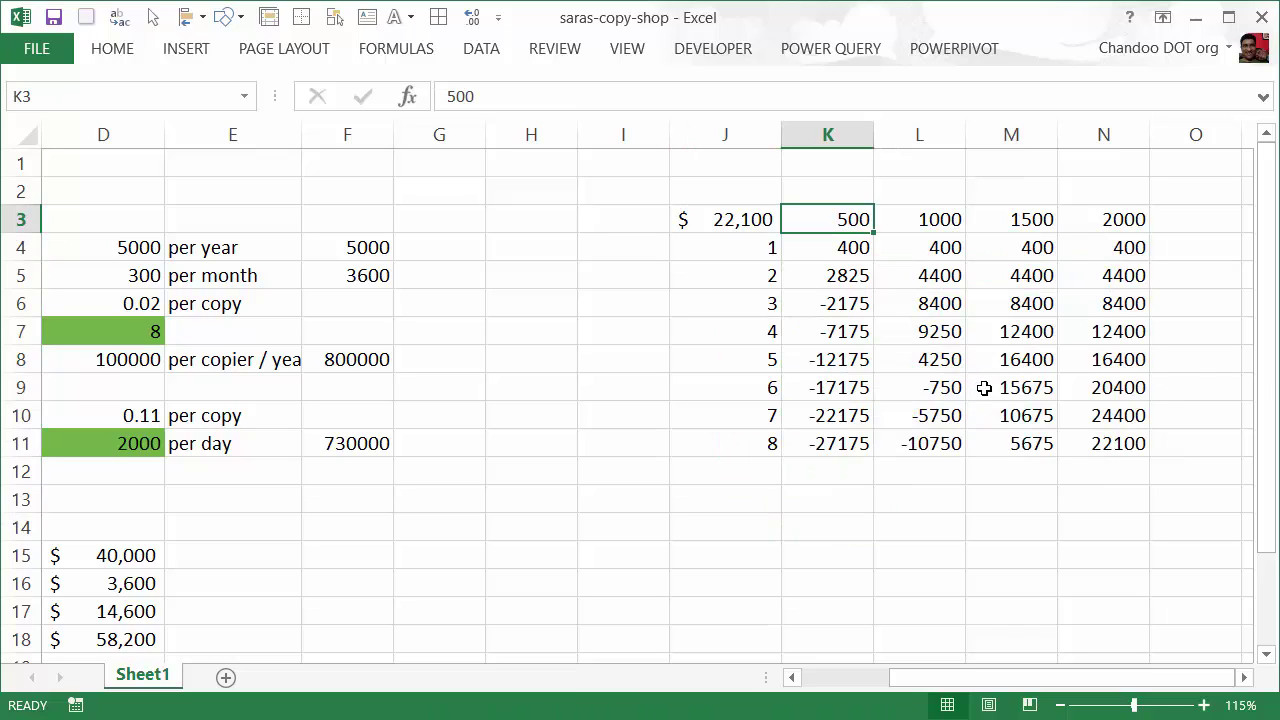
pyautogui.click(848, 441)
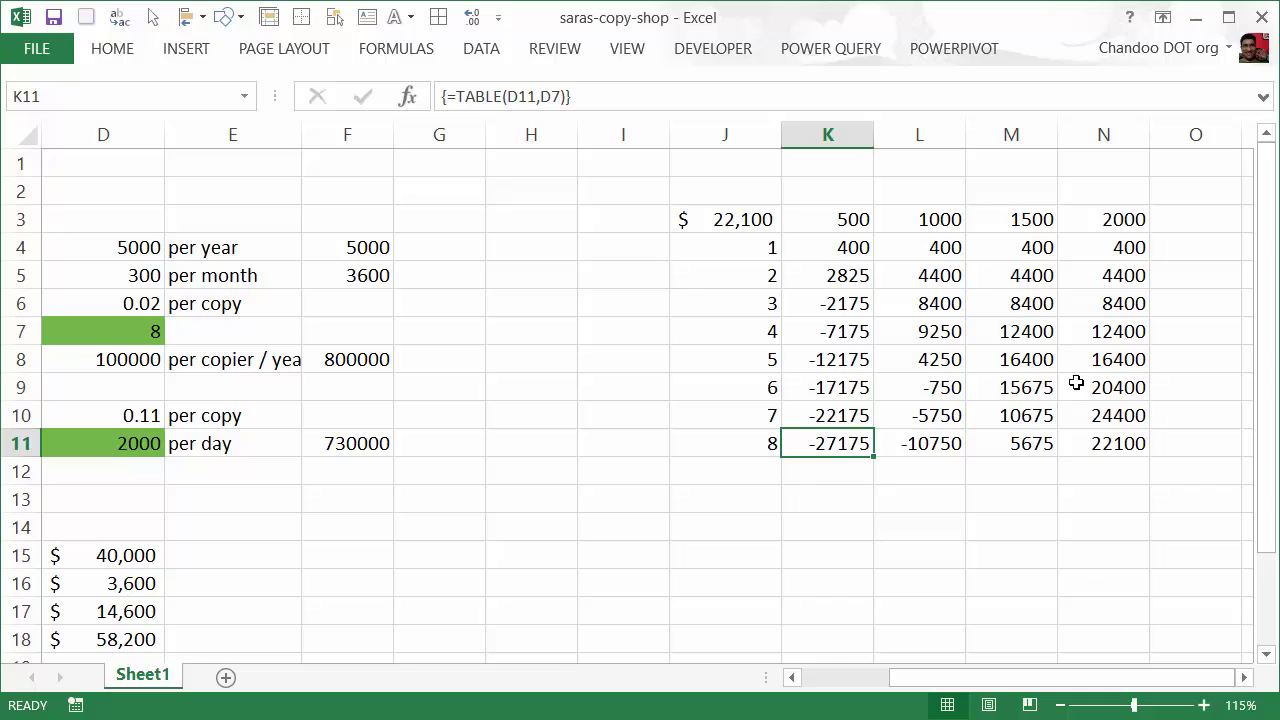
# Examine the table result for 7 copiers at a demand of 2000 and the cost, revenue and profit calculation block.
pyautogui.click(1116, 228)
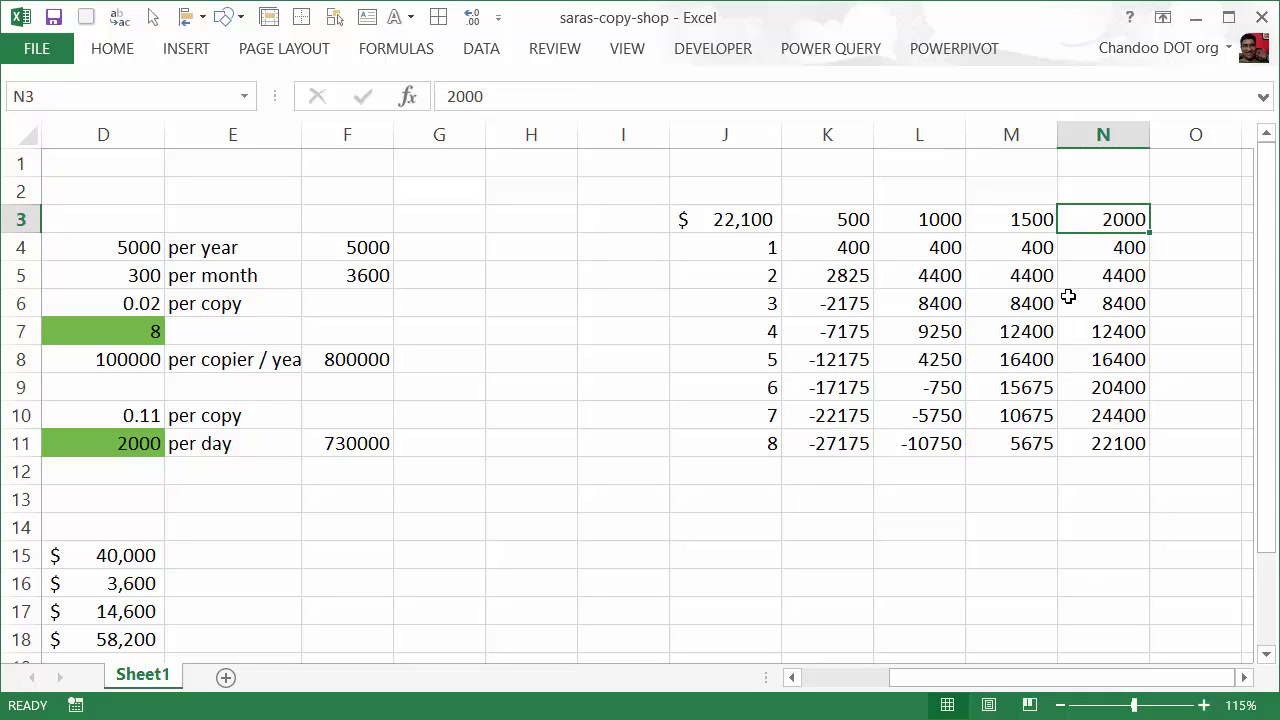
pyautogui.click(774, 416)
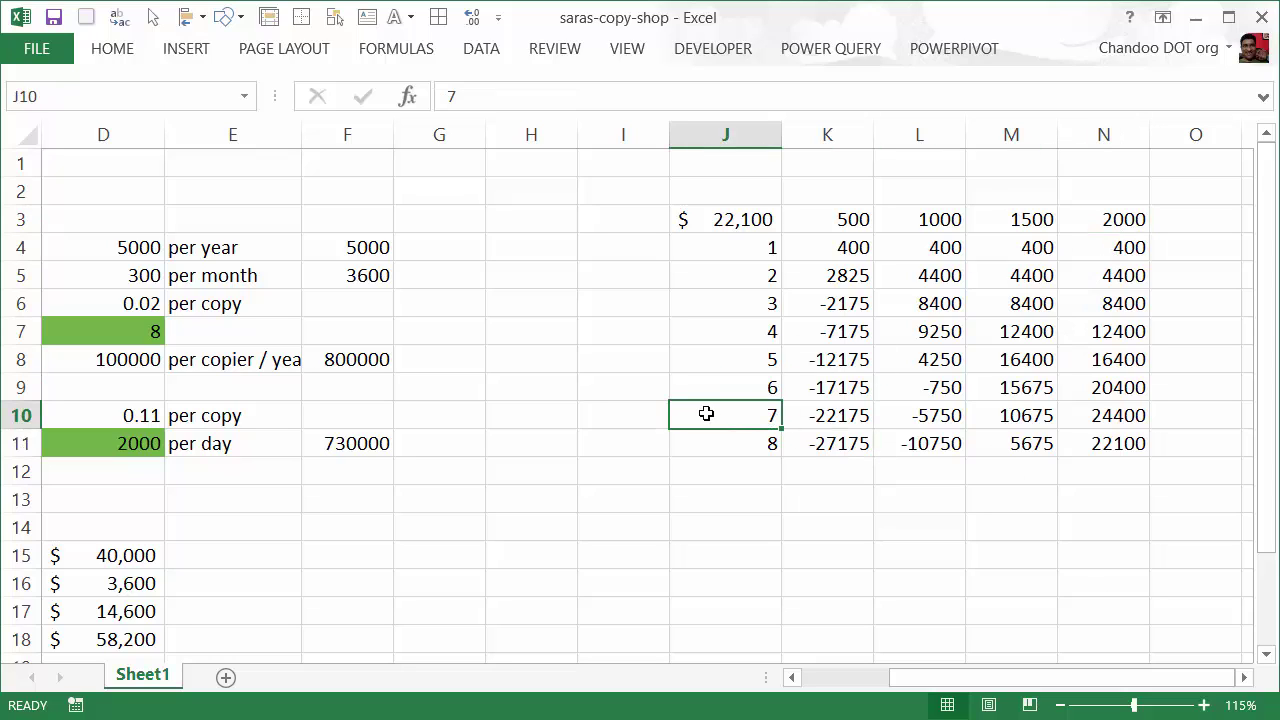
pyautogui.click(1116, 414)
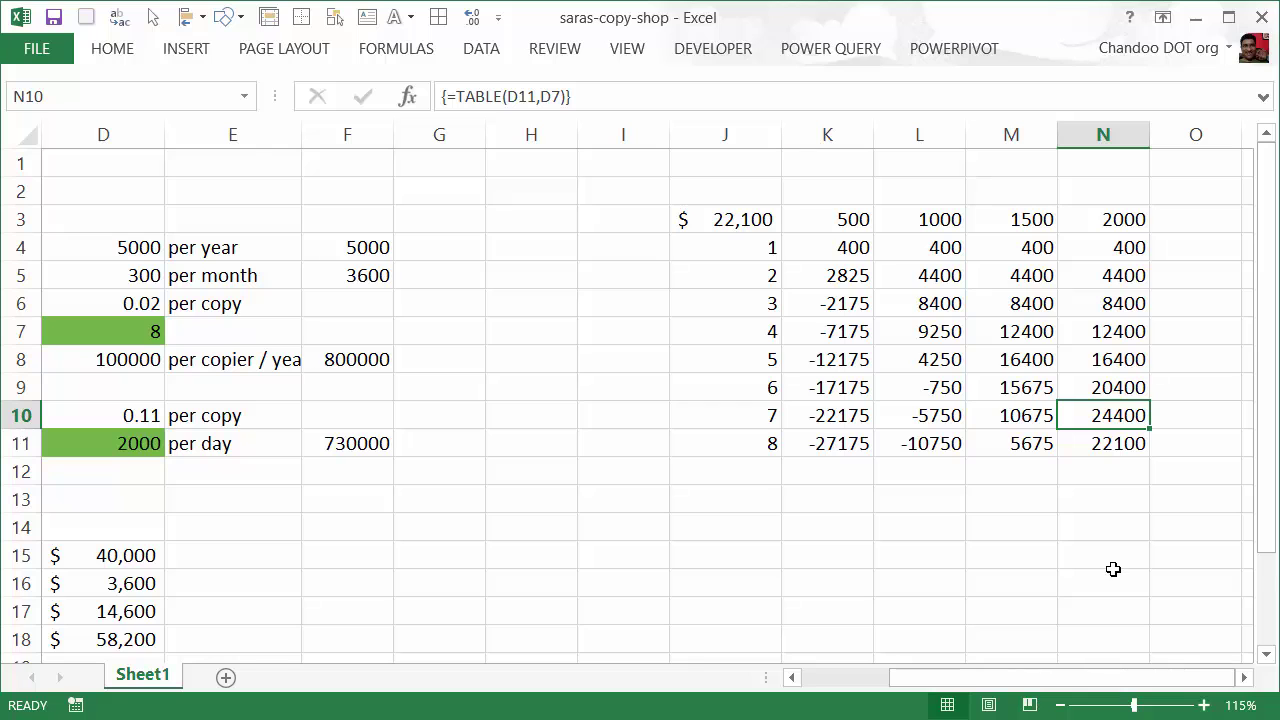
pyautogui.moveTo(1010, 677); pyautogui.dragTo(735, 668)
pyautogui.scroll(-4, 663, 417)
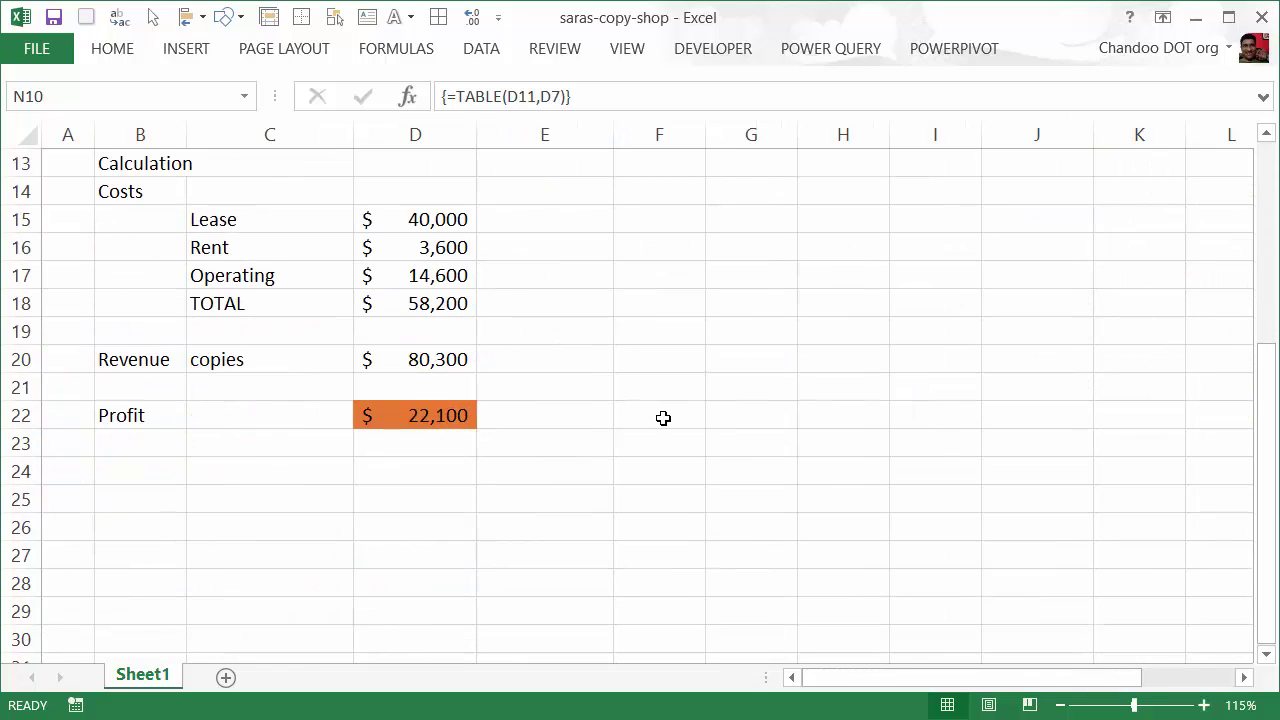
pyautogui.scroll(3, 663, 417)
pyautogui.moveTo(1070, 682); pyautogui.dragTo(1195, 671)
pyautogui.scroll(1, 1217, 459)
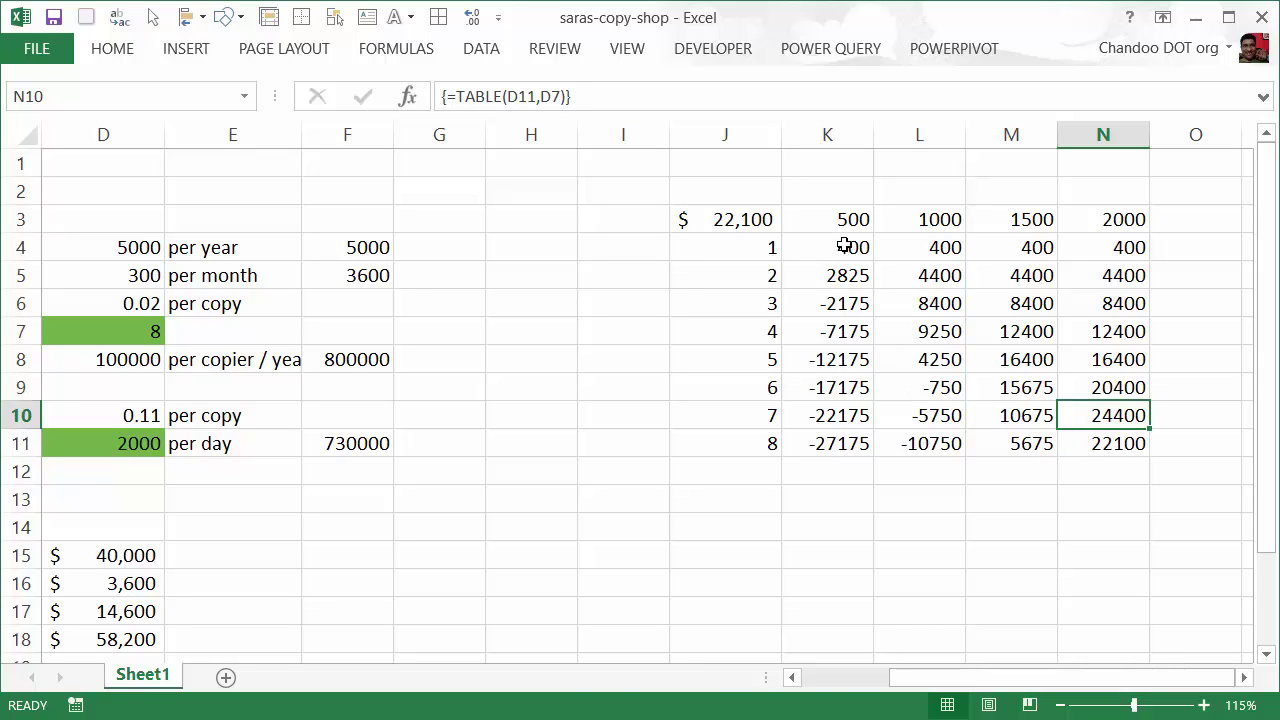
# Highlight the top 2 profits in K4:K11 with a Top 10 Items conditional format using Green Fill with Dark Green Text.
pyautogui.moveTo(849, 246); pyautogui.dragTo(819, 439)
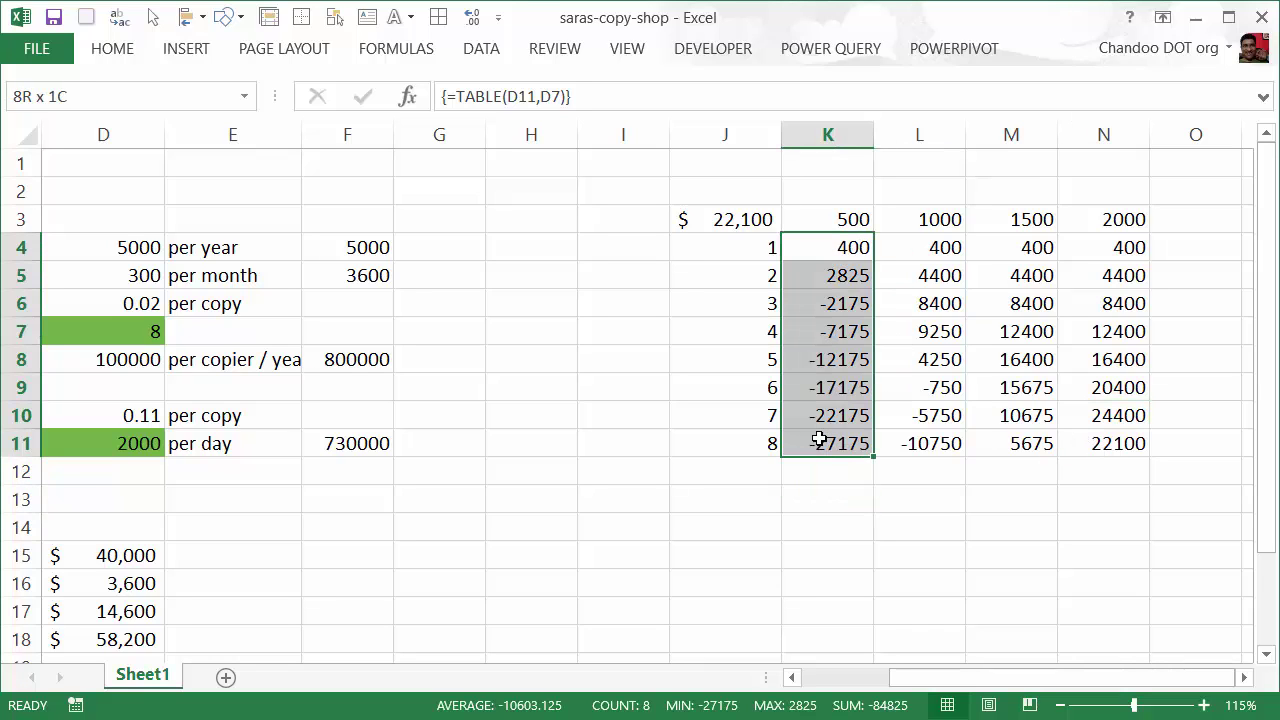
pyautogui.click(110, 52)
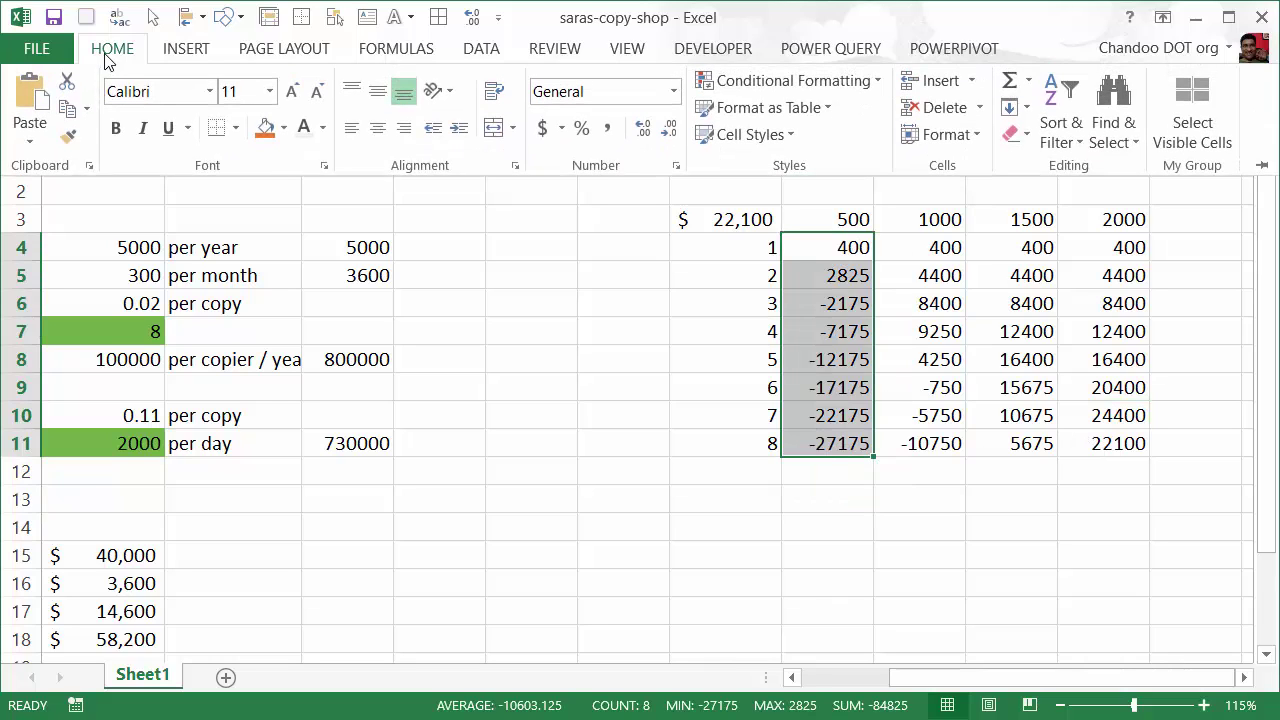
pyautogui.click(832, 81)
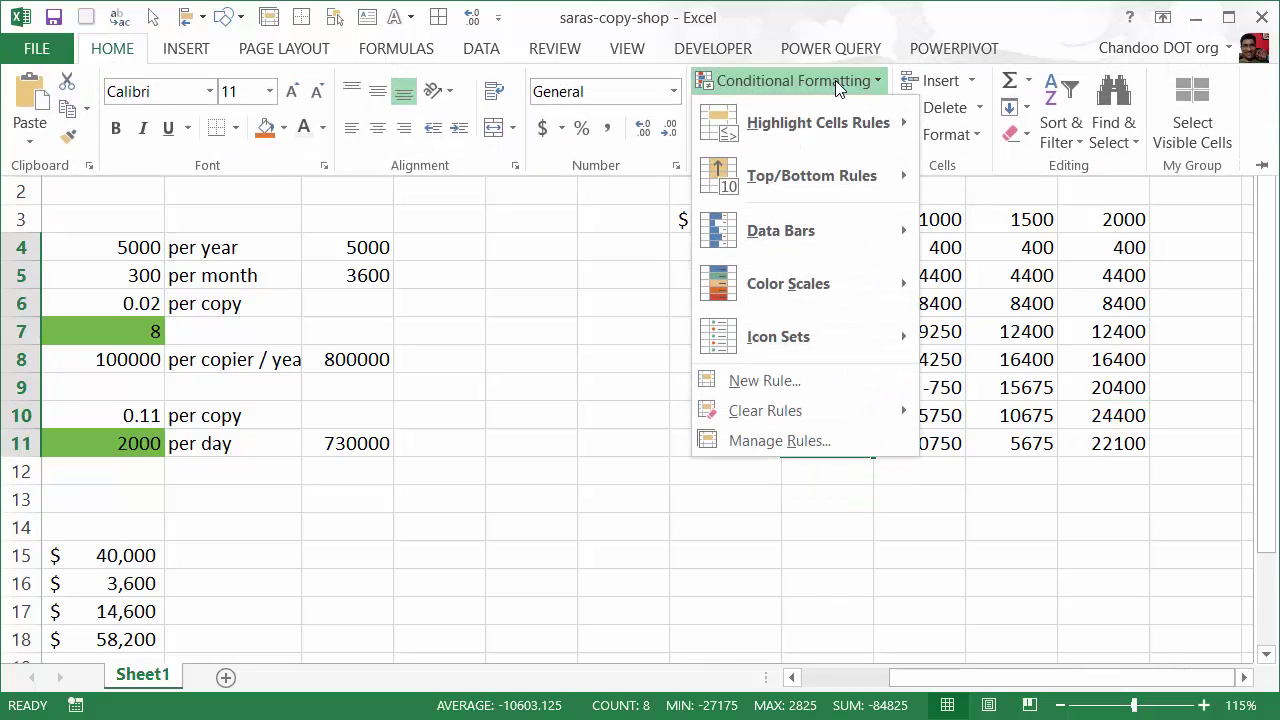
pyautogui.moveTo(840, 176)
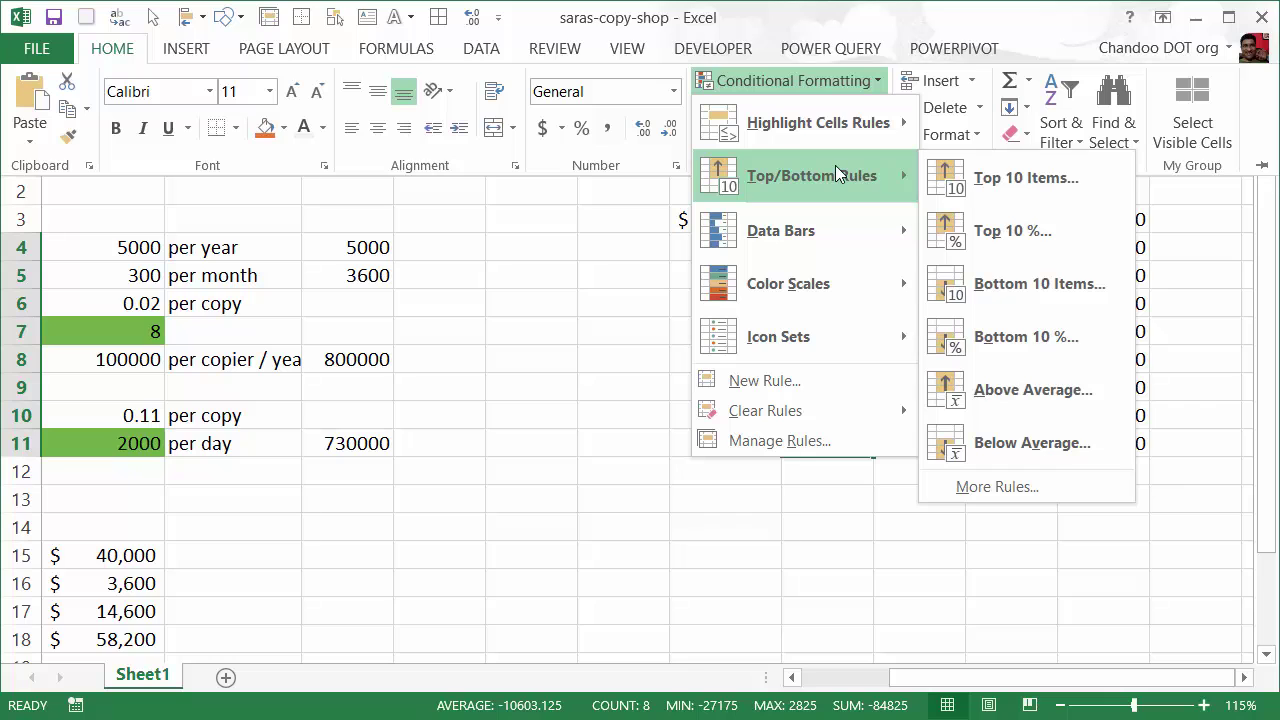
pyautogui.click(1022, 179)
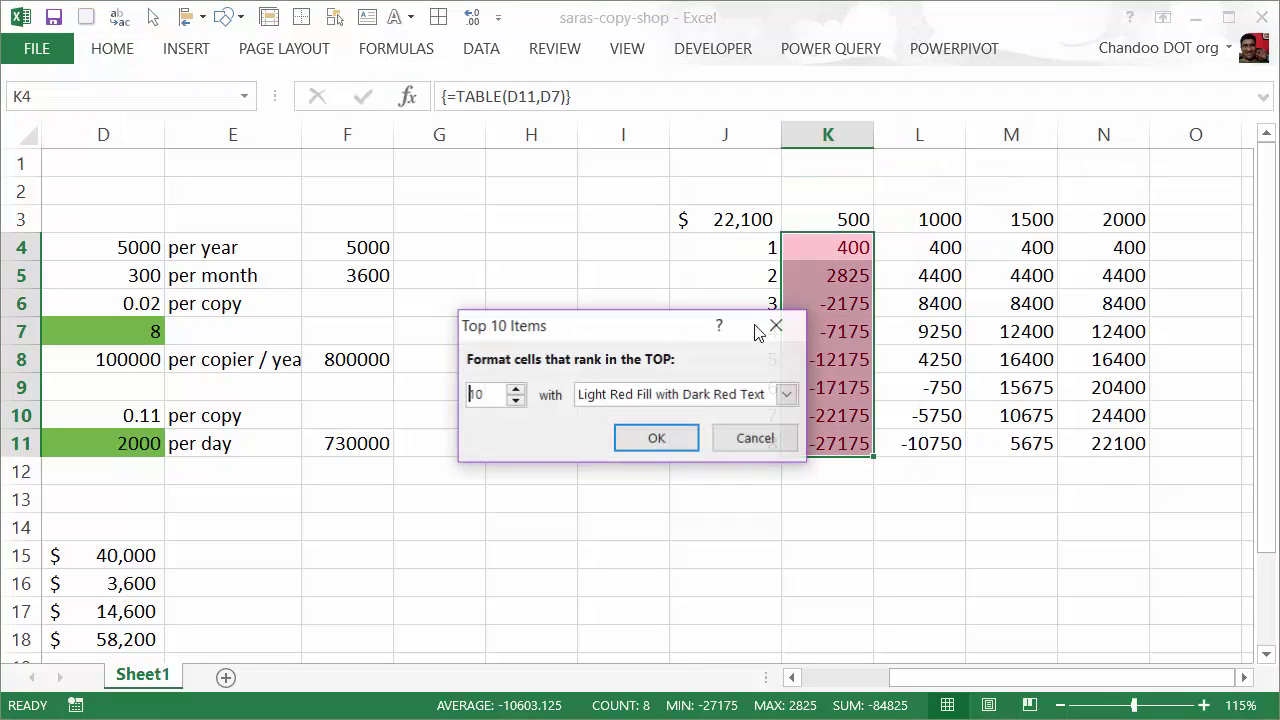
pyautogui.press('BackSpace')
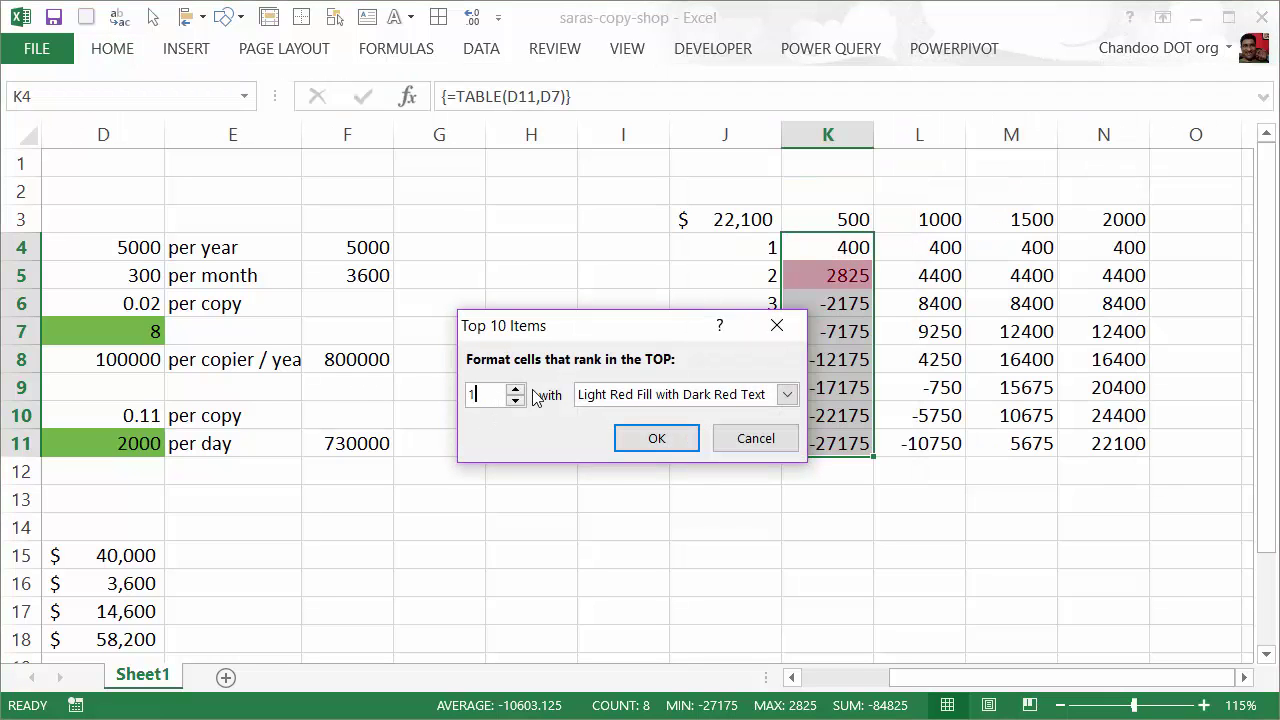
pyautogui.click(788, 394)
pyautogui.click(502, 400)
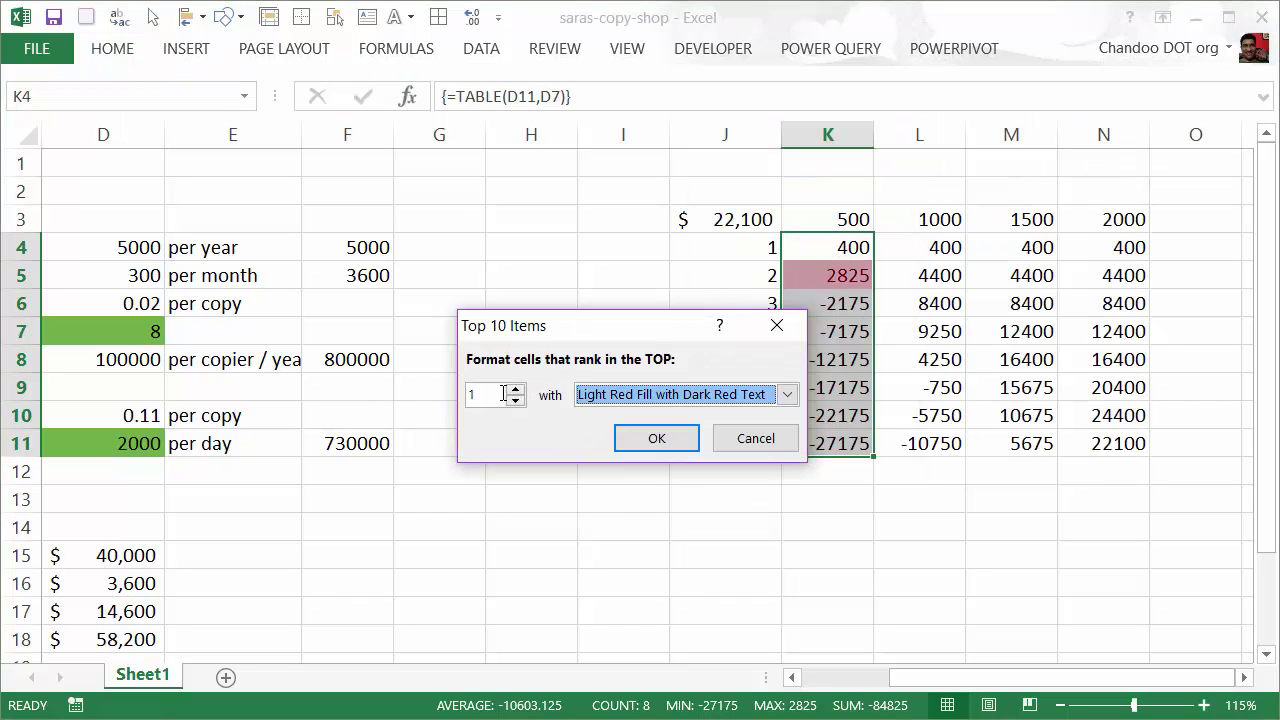
pyautogui.click(515, 389)
pyautogui.click(658, 397)
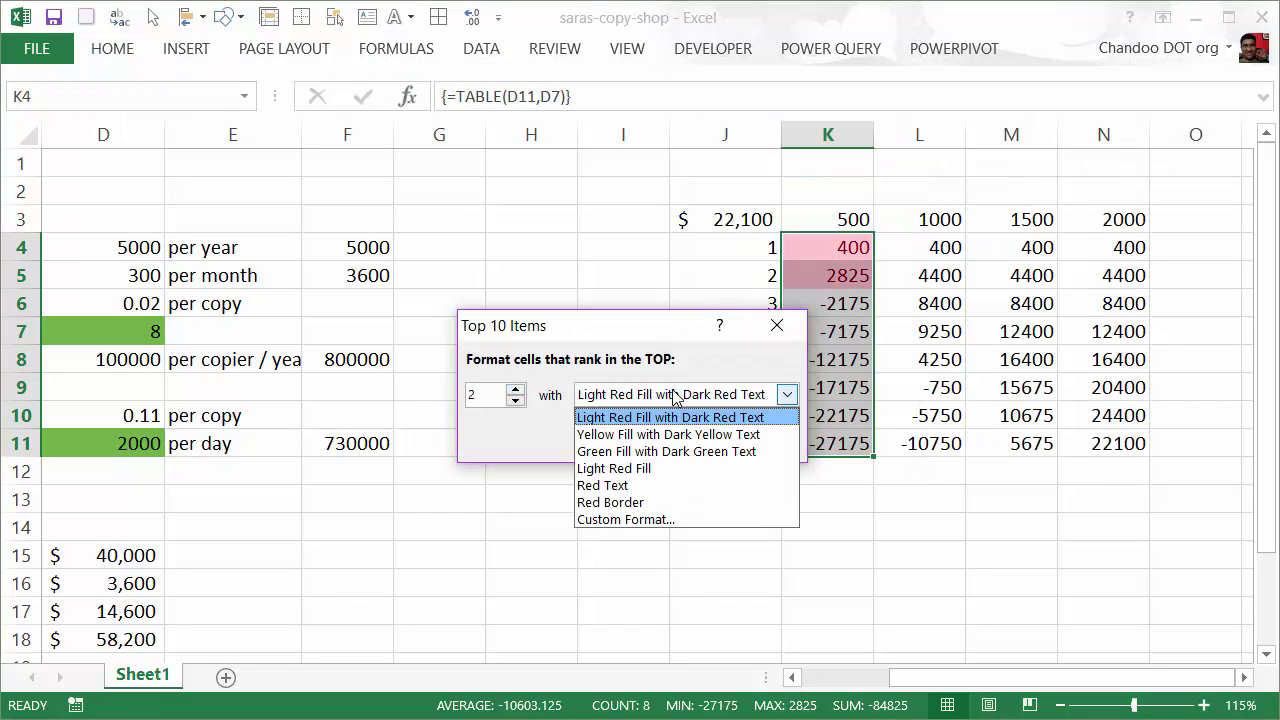
pyautogui.click(668, 449)
pyautogui.click(686, 445)
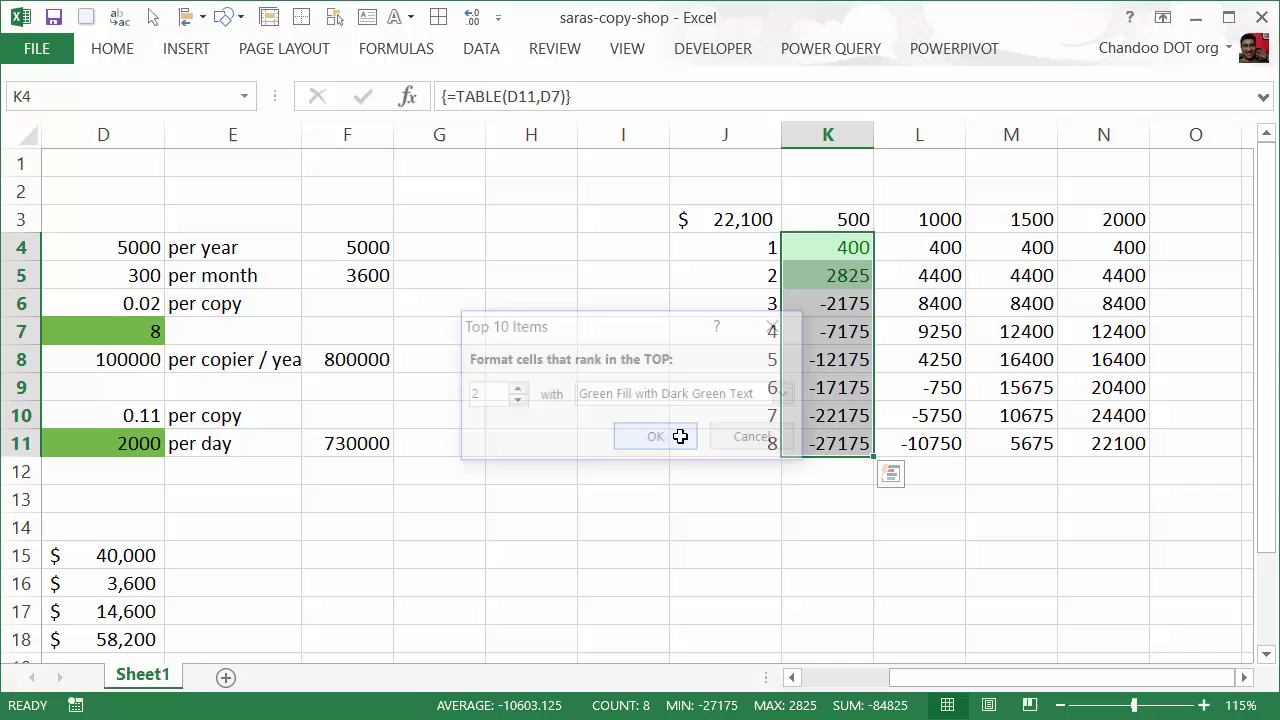
pyautogui.click(834, 248)
pyautogui.click(849, 535)
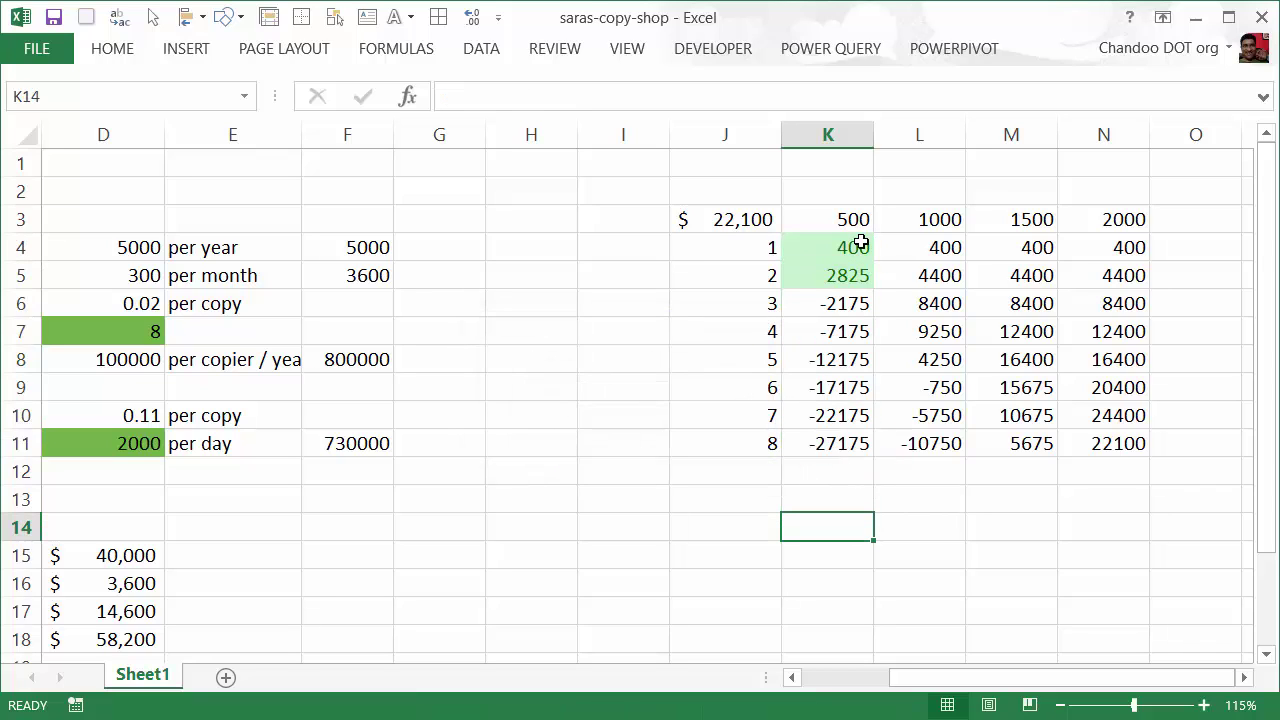
# Copy the top 2 conditional format from K4:K11 separately to each of the columns L4:L11, M4:M11 and N4:N11 with Format Painter.
pyautogui.moveTo(850, 248); pyautogui.dragTo(852, 282)
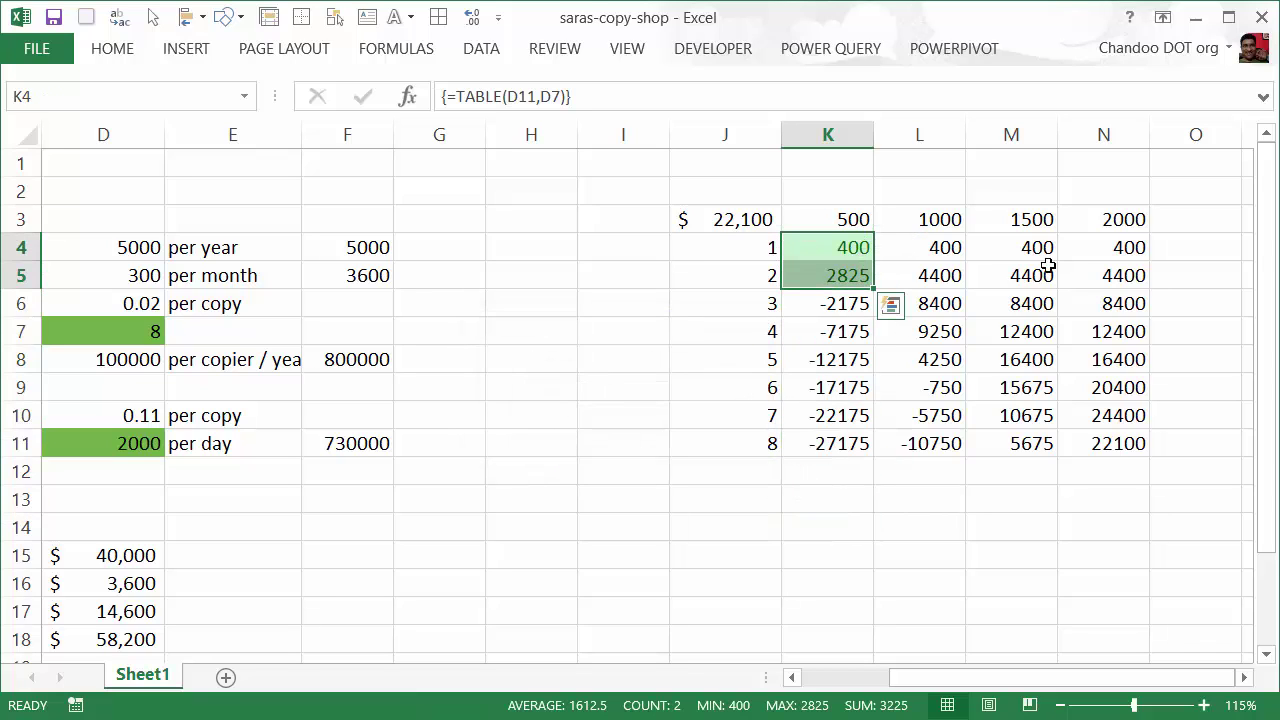
pyautogui.keyDown('shift'); pyautogui.click(833, 445); pyautogui.keyUp('shift')
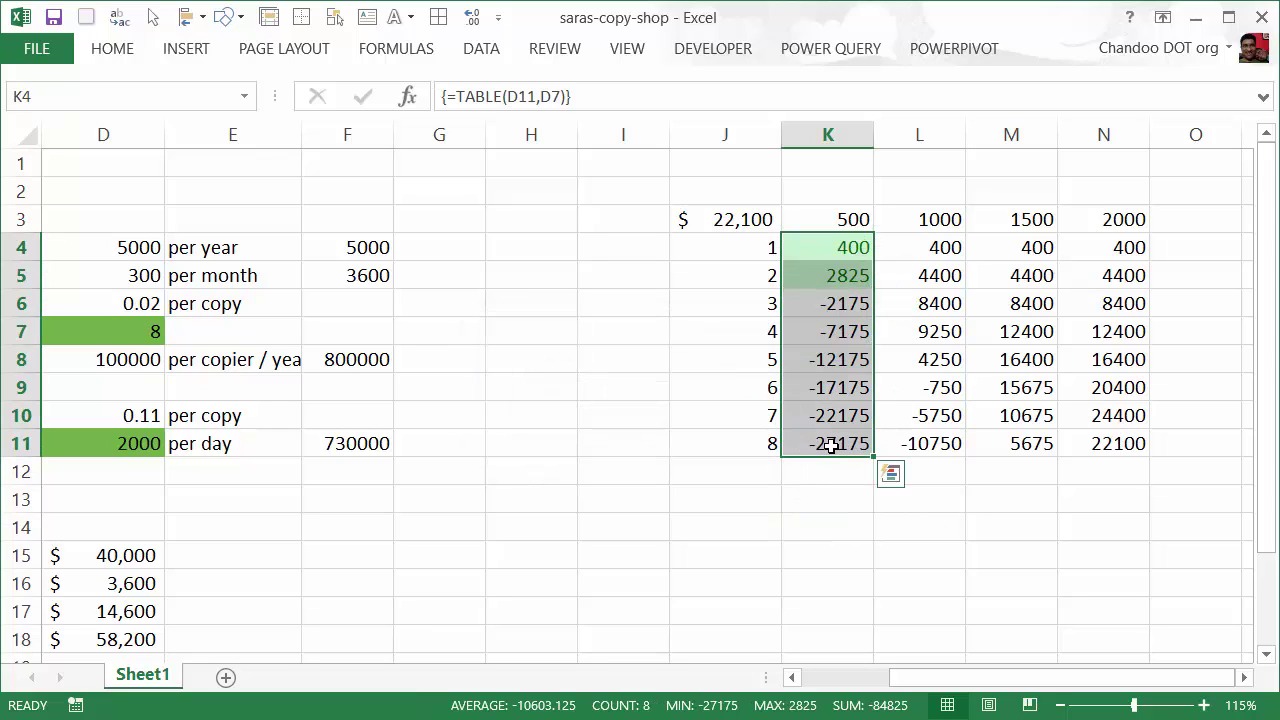
pyautogui.doubleClick(93, 55)
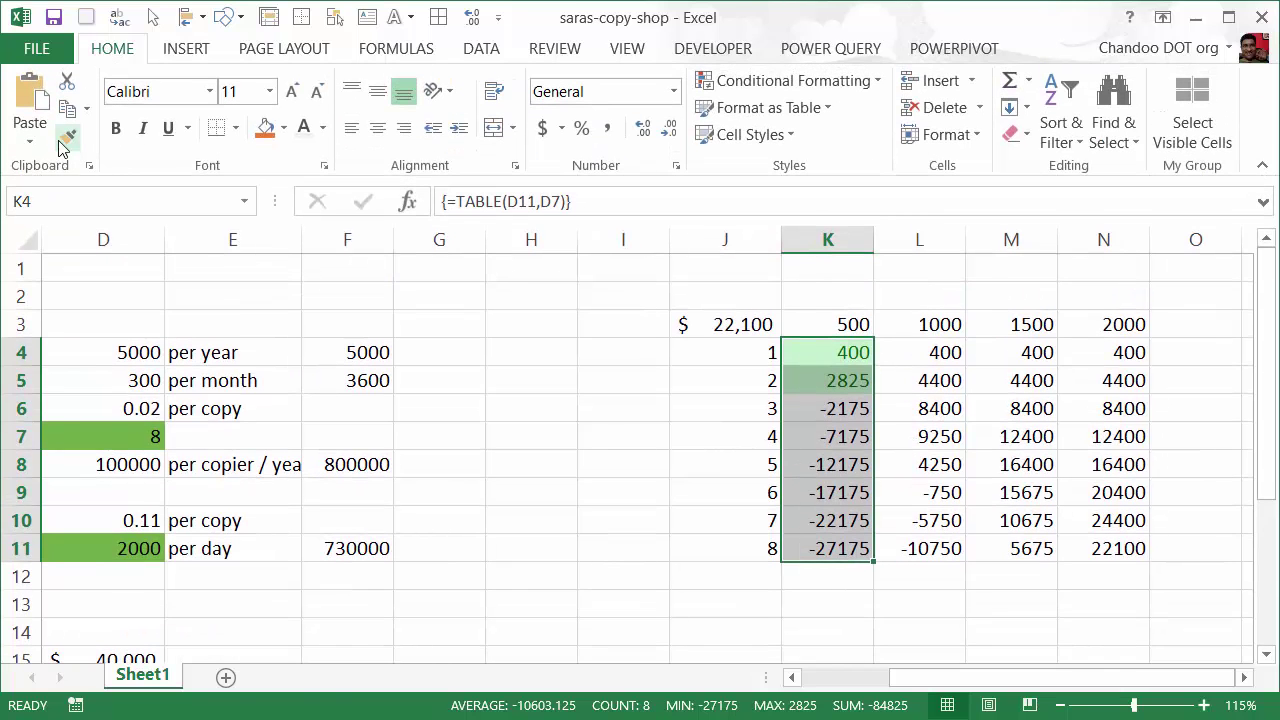
pyautogui.click(58, 146)
pyautogui.click(907, 349)
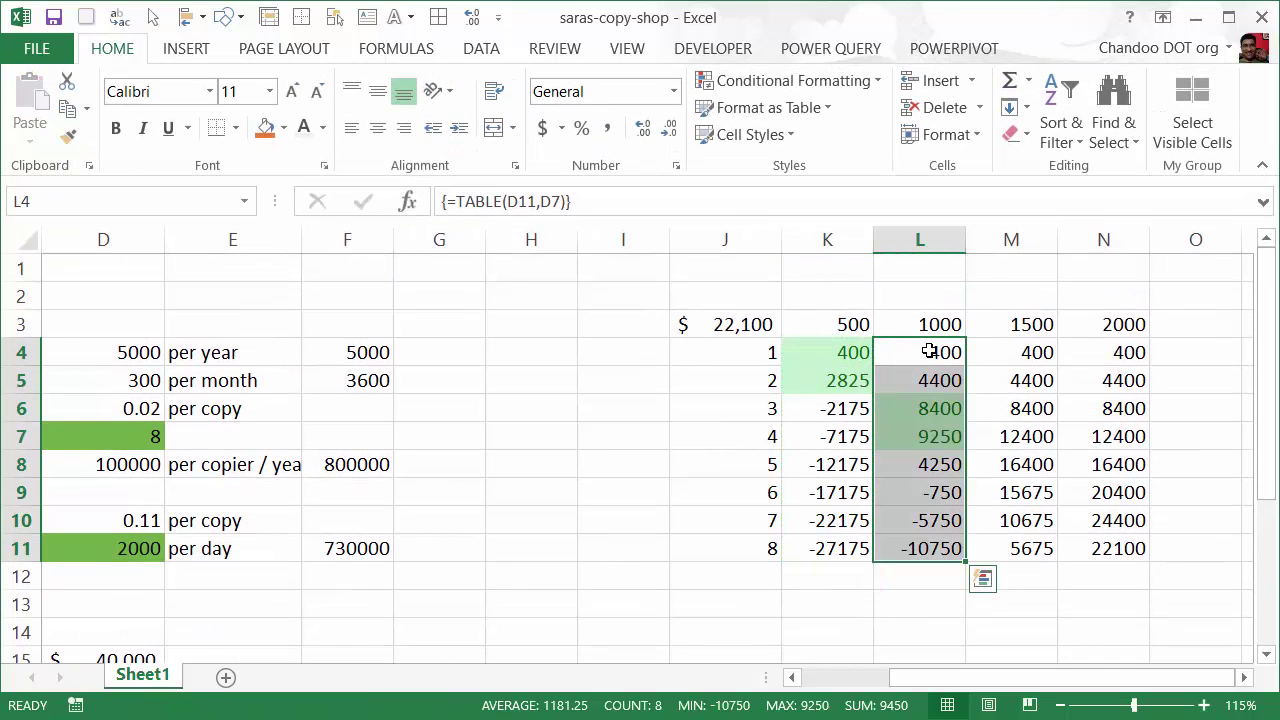
pyautogui.click(68, 136)
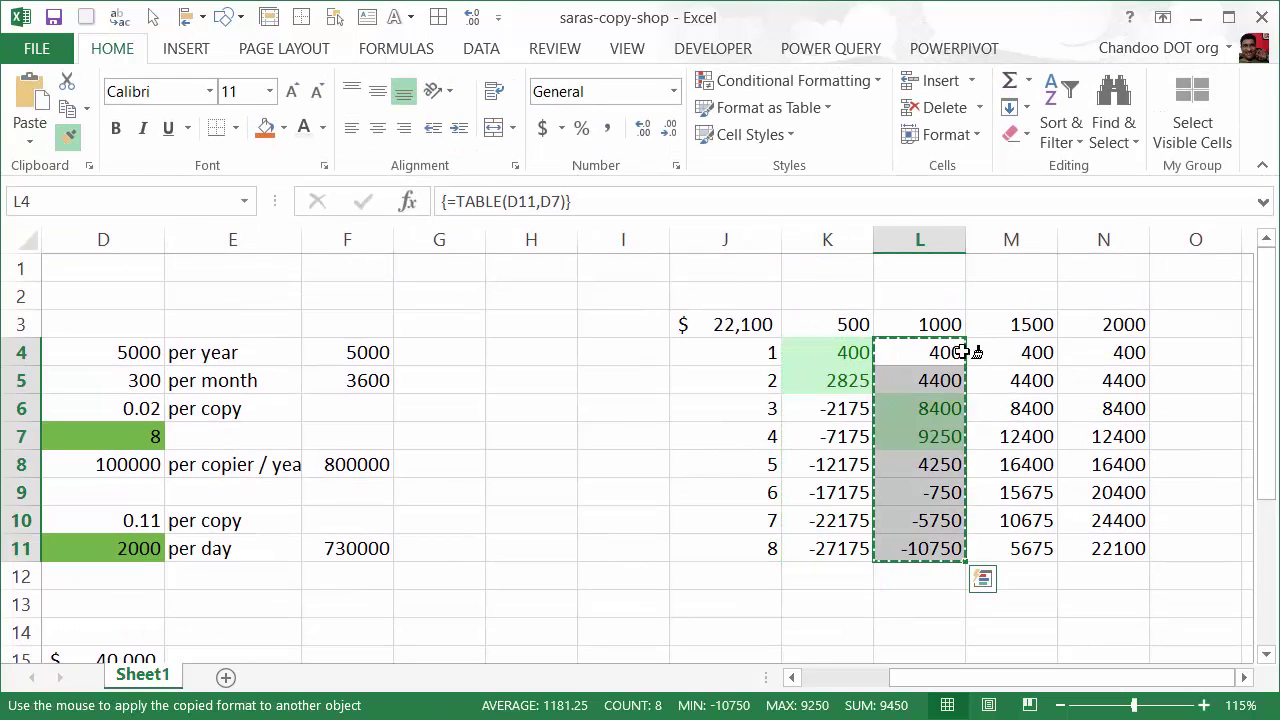
pyautogui.click(1012, 351)
pyautogui.click(1118, 351)
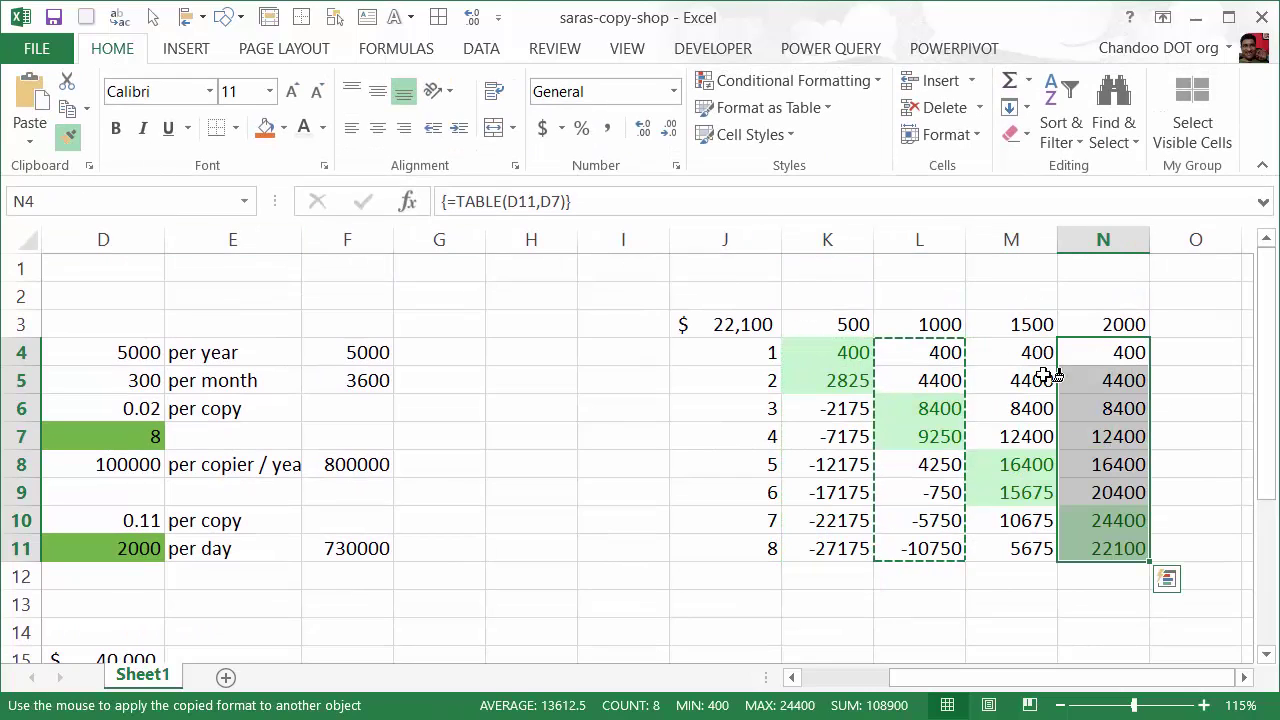
pyautogui.press('Escape')
pyautogui.click(625, 465)
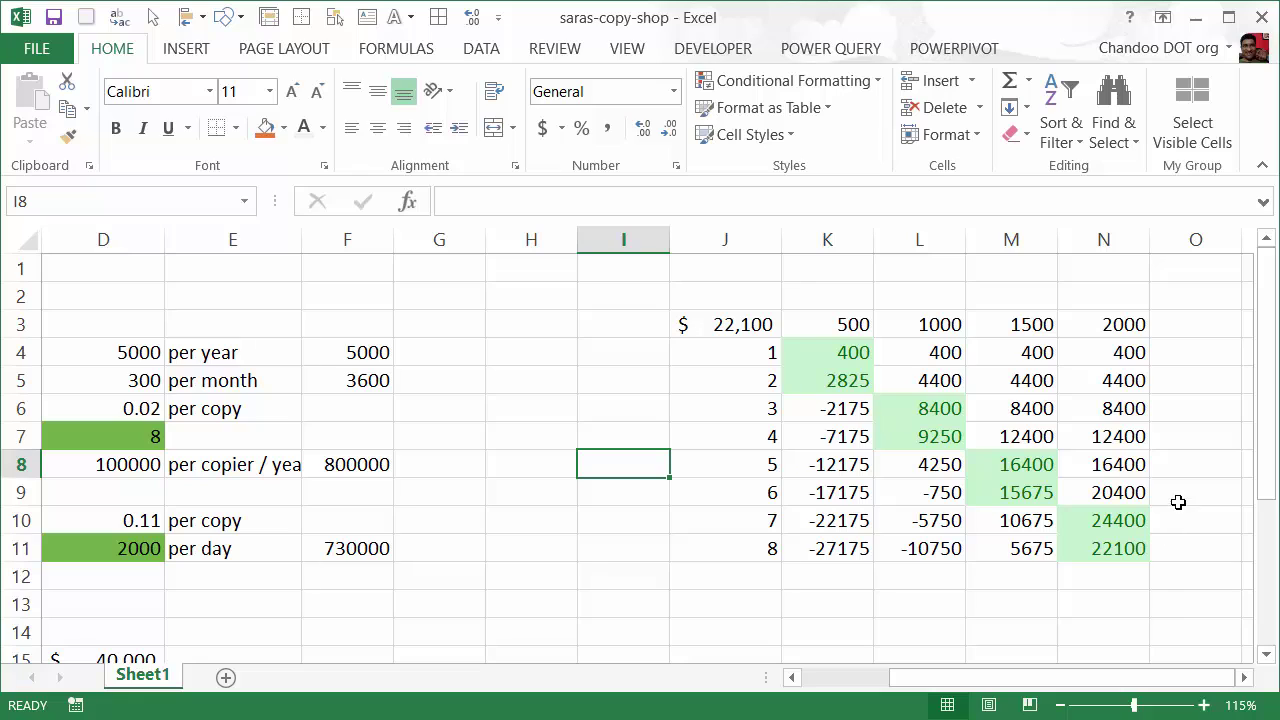
# Examine the highlighted top profits for daily demands of 1500 and 2000 against their matching numbers of copiers.
pyautogui.click(1020, 494)
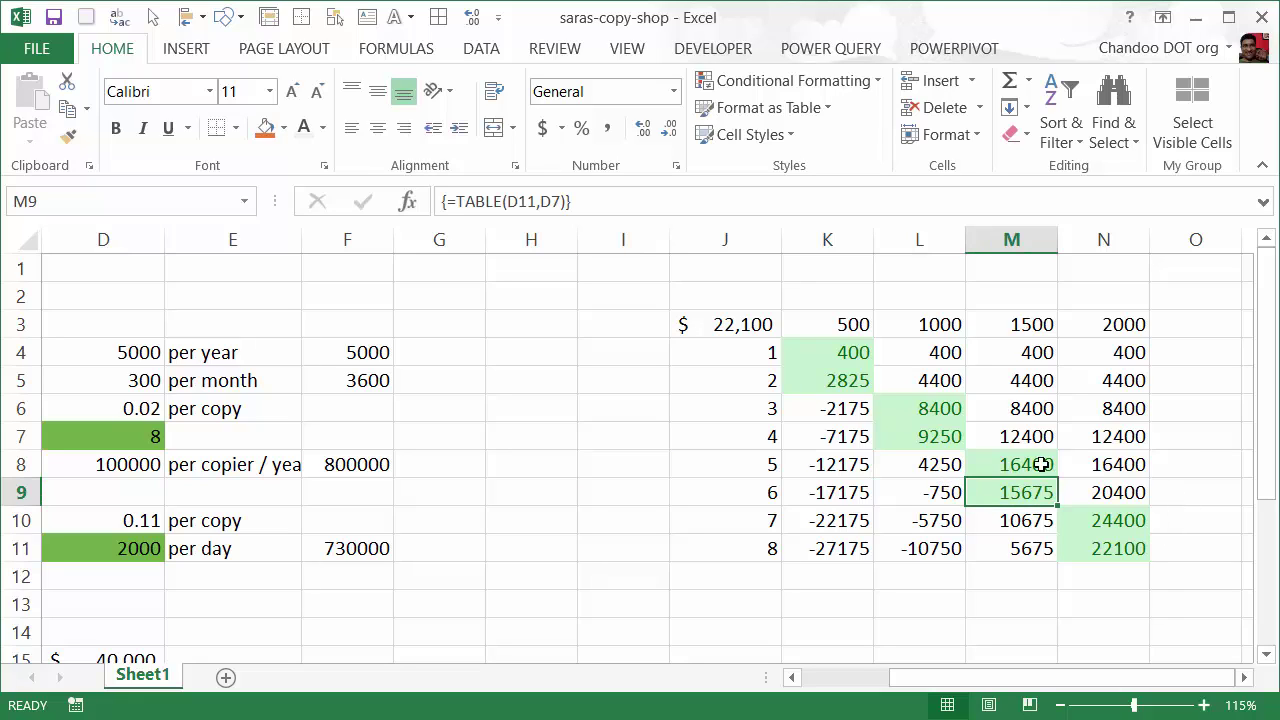
pyautogui.click(1042, 465)
pyautogui.click(1042, 325)
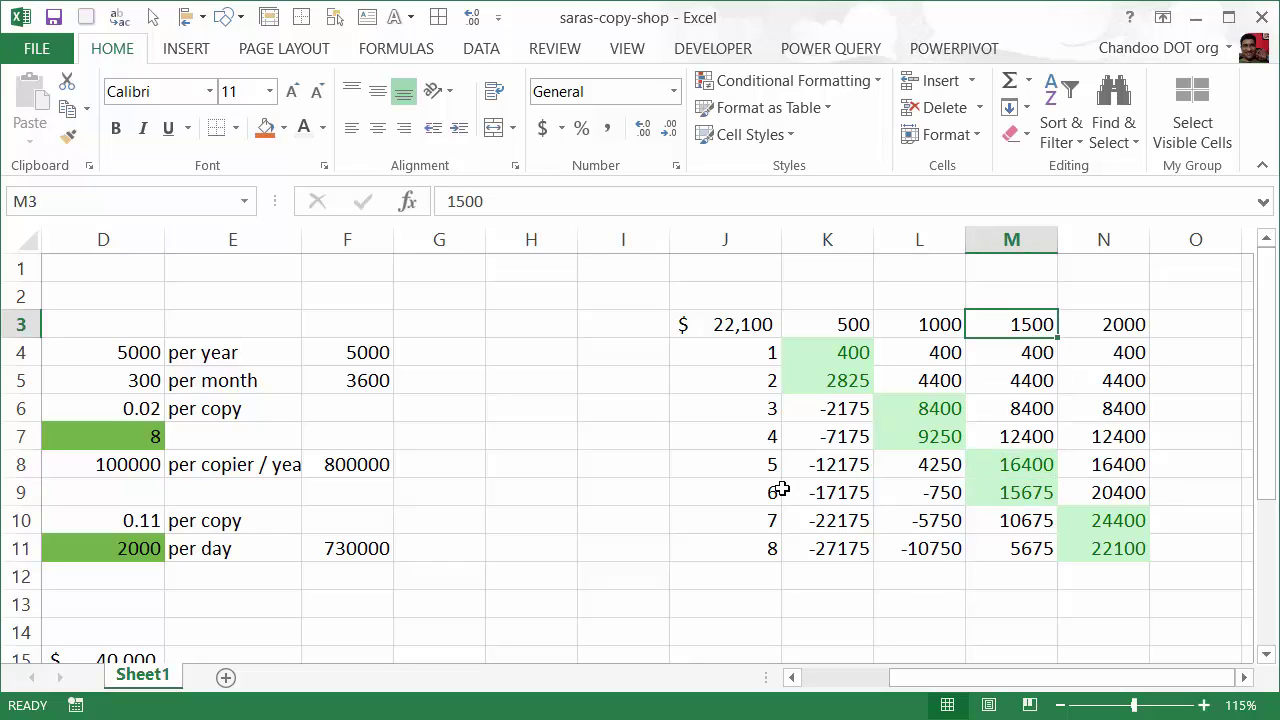
pyautogui.moveTo(746, 466); pyautogui.dragTo(1034, 467)
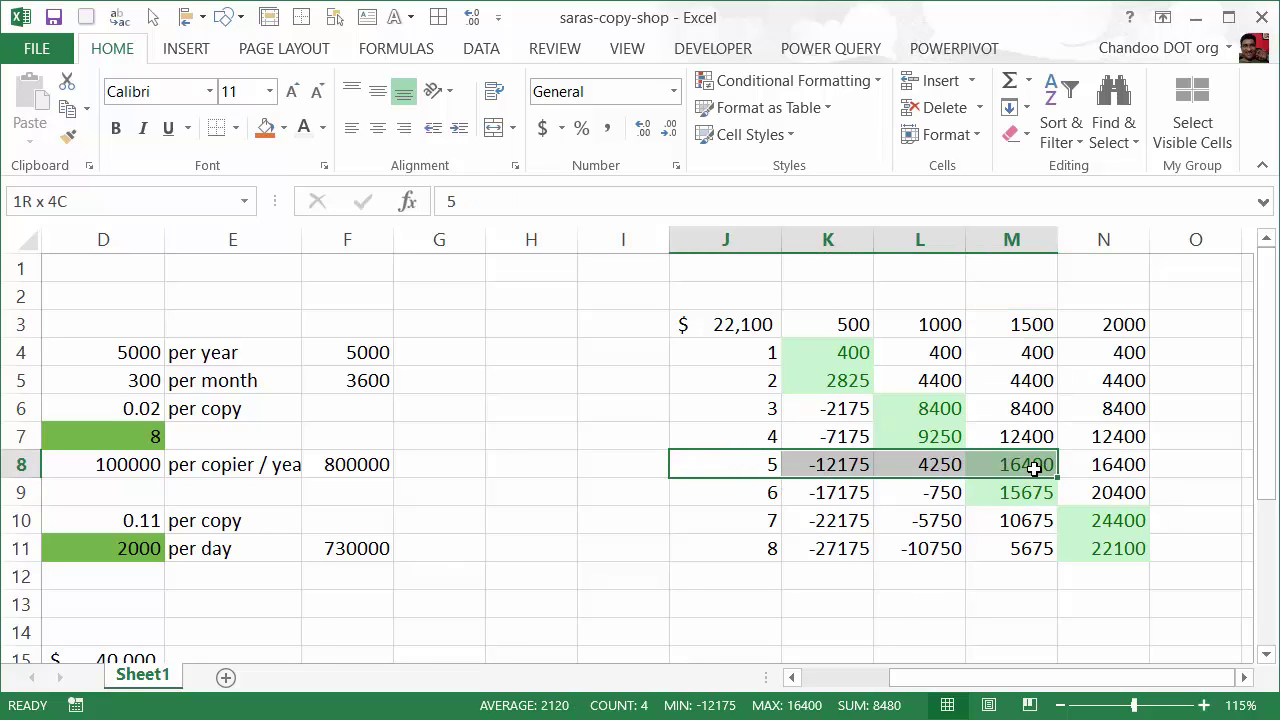
pyautogui.click(768, 492)
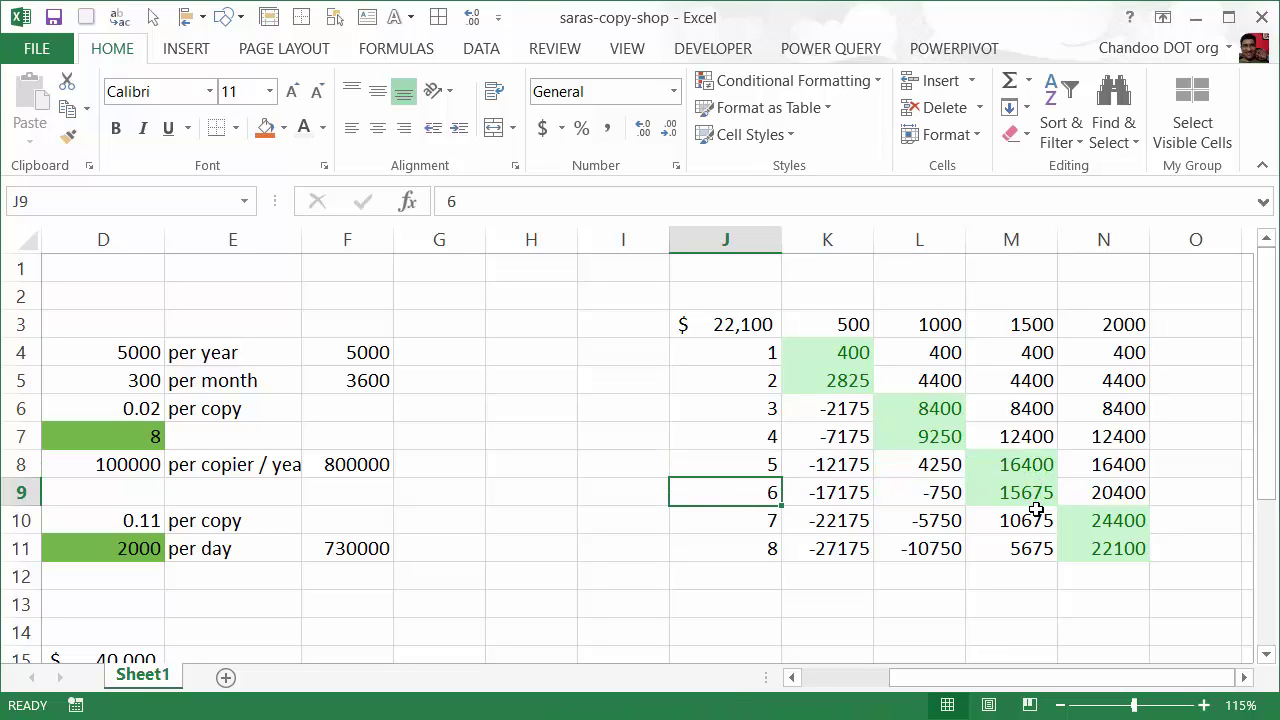
pyautogui.click(1035, 463)
pyautogui.click(745, 527)
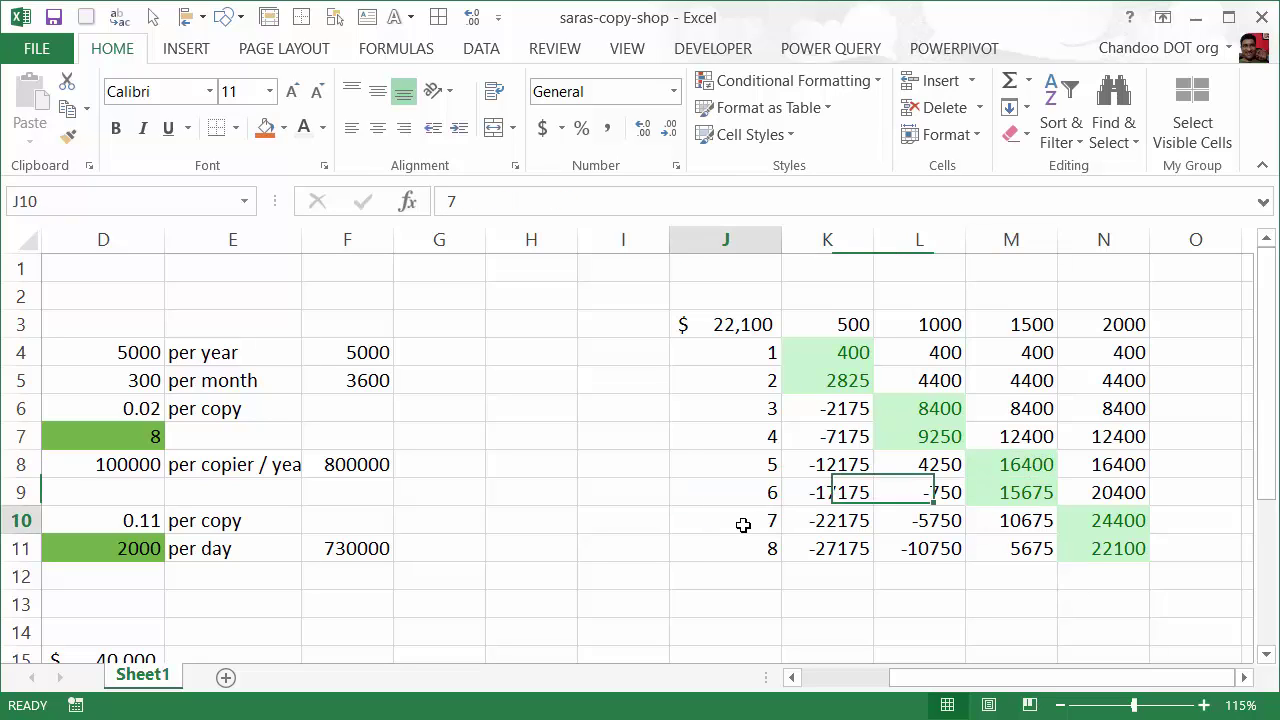
pyautogui.click(752, 548)
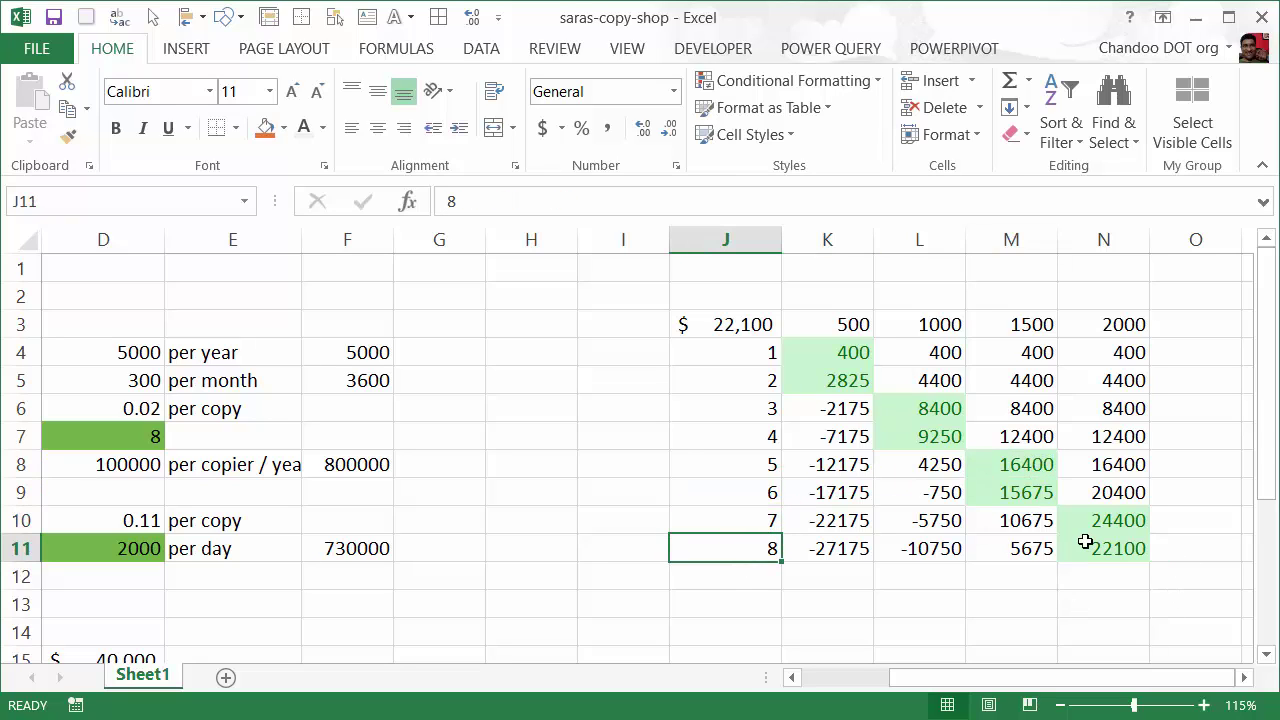
pyautogui.click(1126, 529)
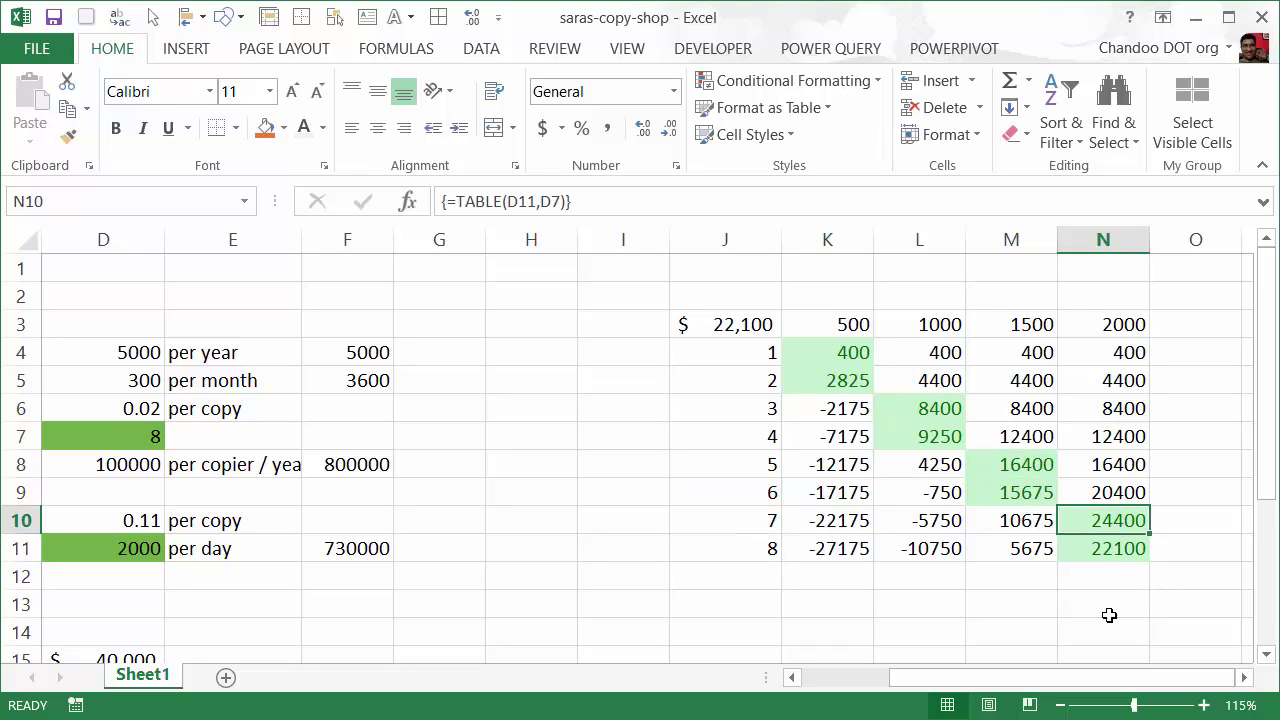
pyautogui.click(1095, 549)
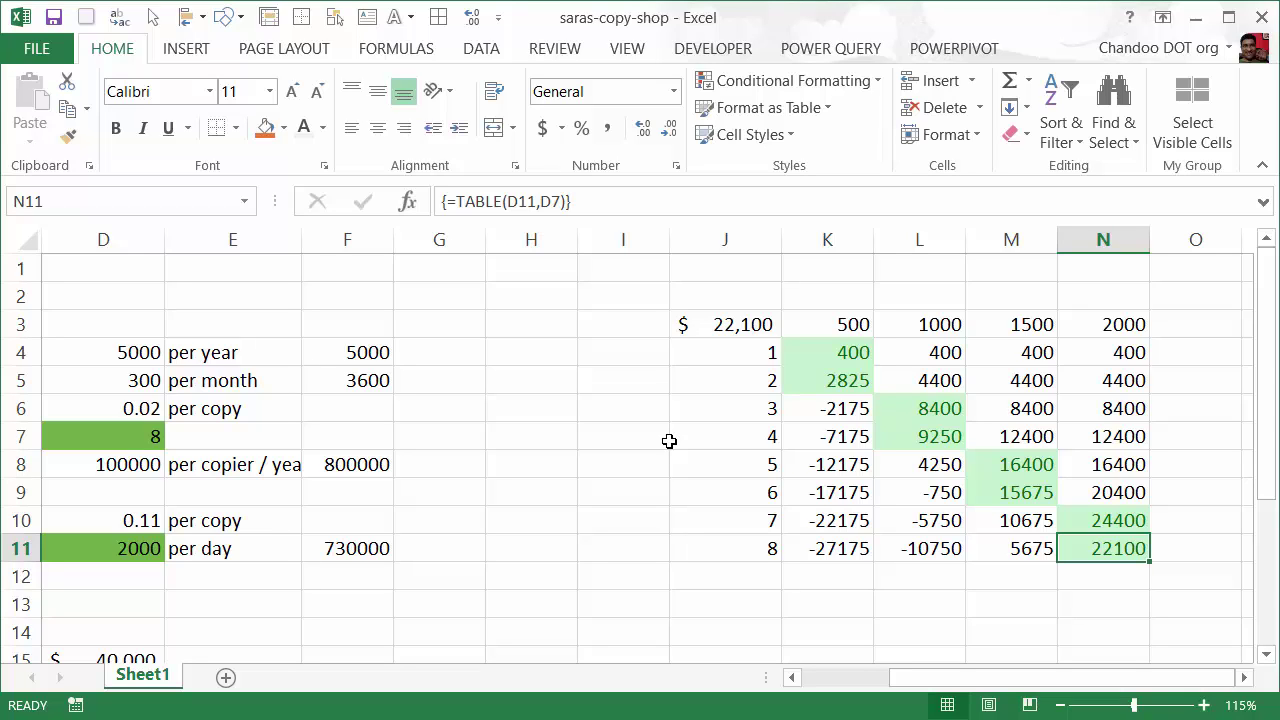
# Add the labels "Average demand" in J14 and "SD" in J15 below the profit table.
pyautogui.scroll(-3, 669, 441)
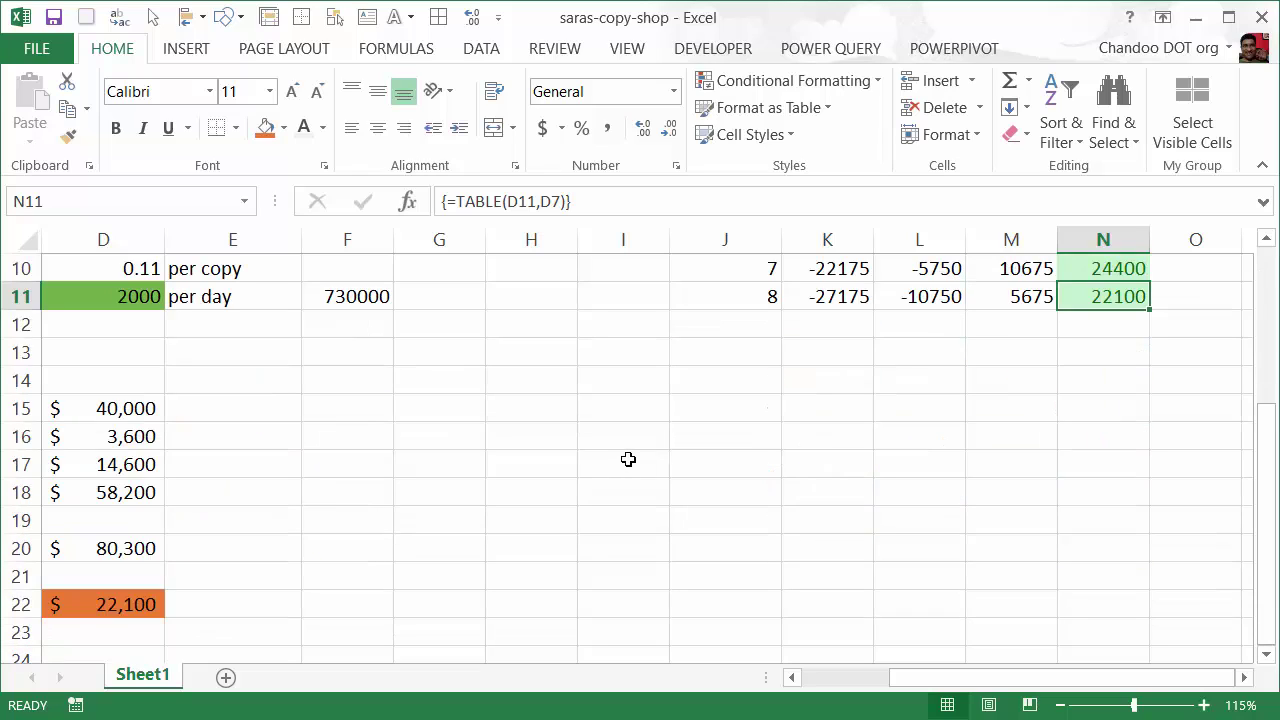
pyautogui.click(759, 397)
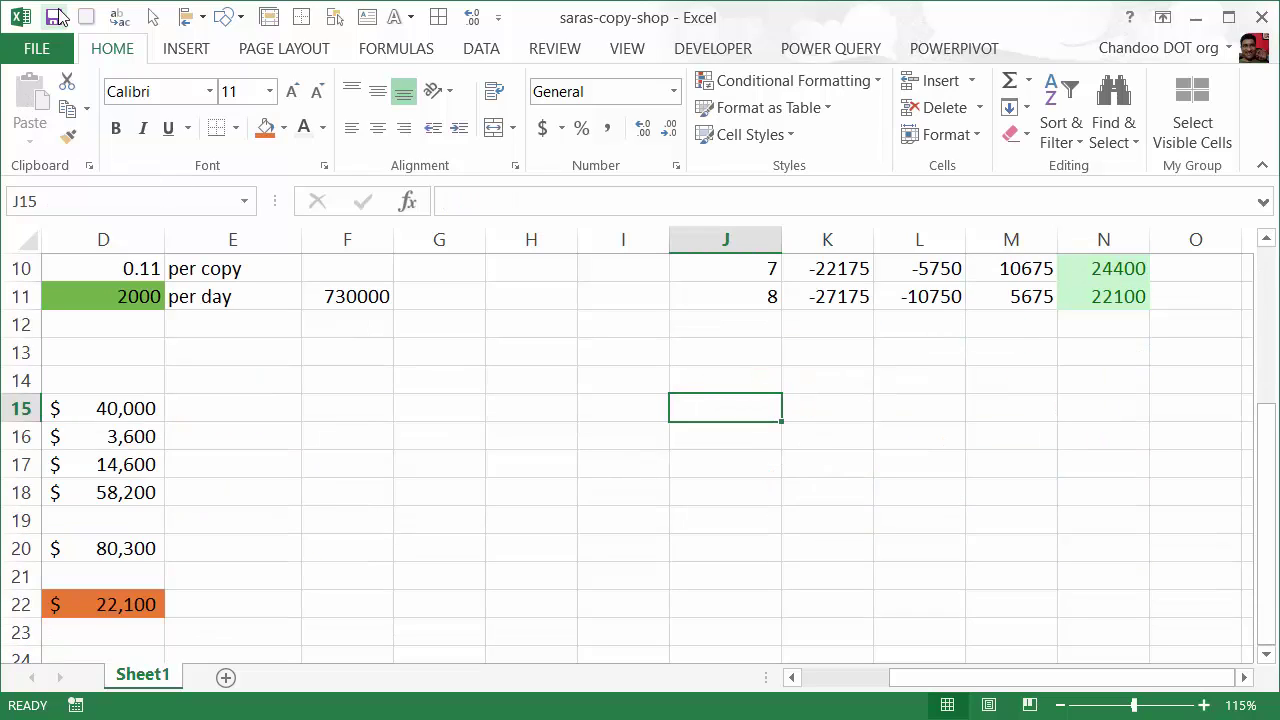
pyautogui.click(725, 380)
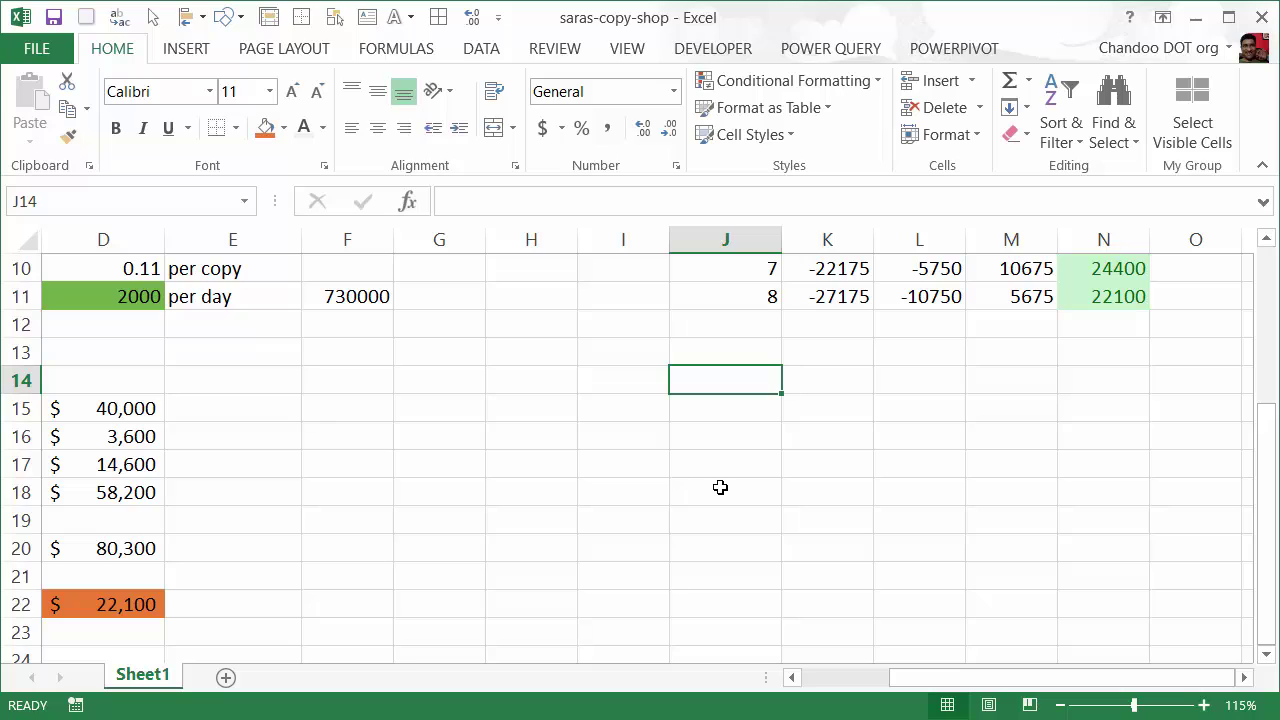
pyautogui.write('Avea')
pyautogui.press('BackSpace')
pyautogui.write('rage ')
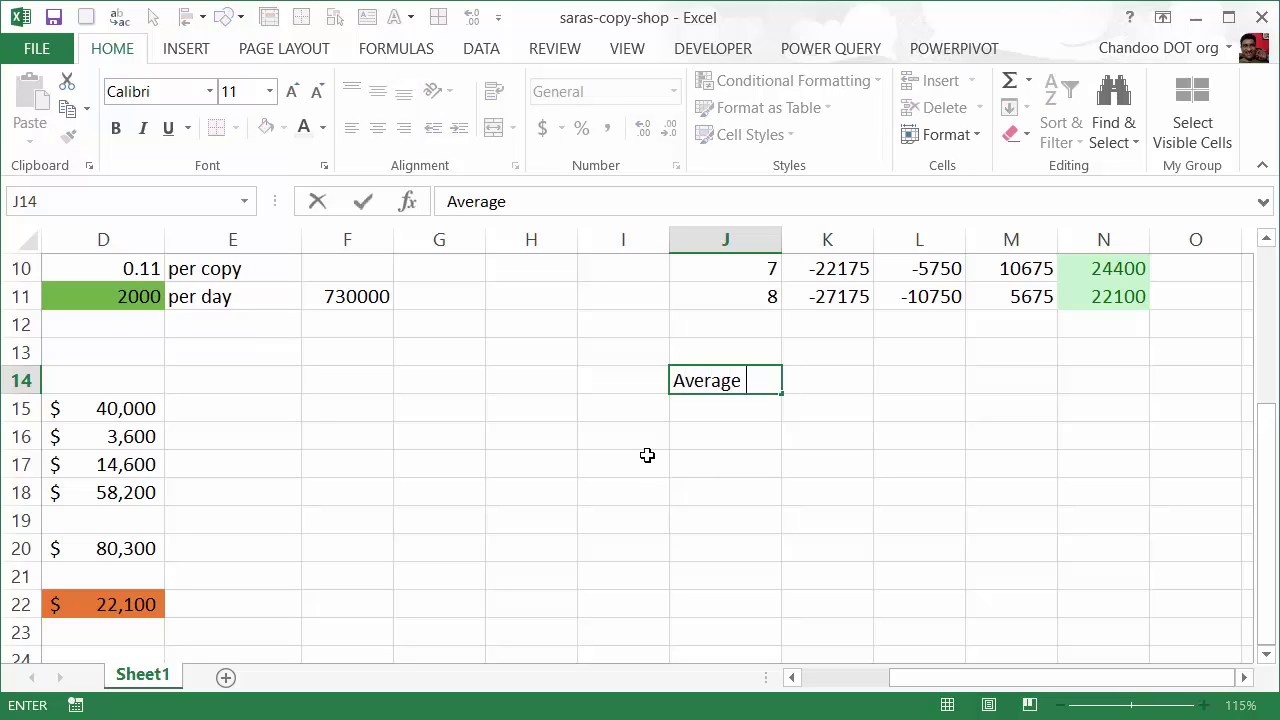
pyautogui.write('demand')
pyautogui.press('Return')
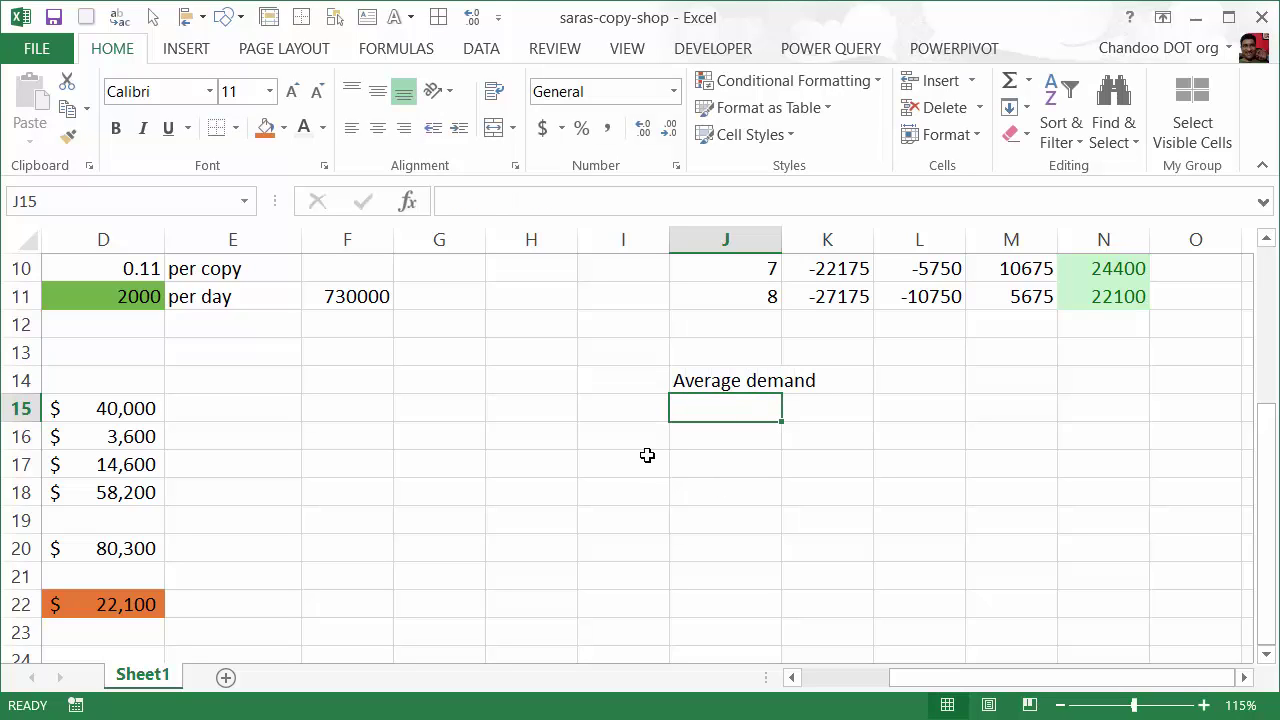
pyautogui.write('SD')
pyautogui.press('Tab')
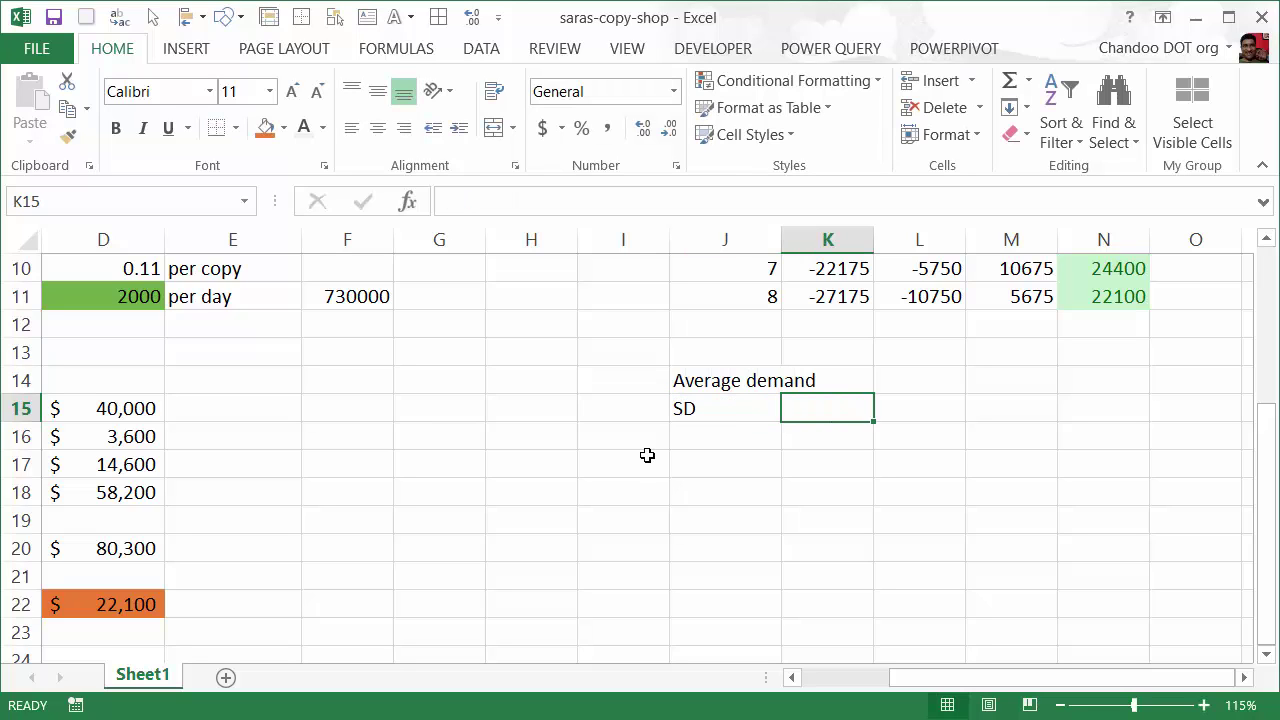
# Enter an average demand of 500 in K14 and an SD of 25 in K15, and autofit column J.
pyautogui.press('Up')
pyautogui.write('500')
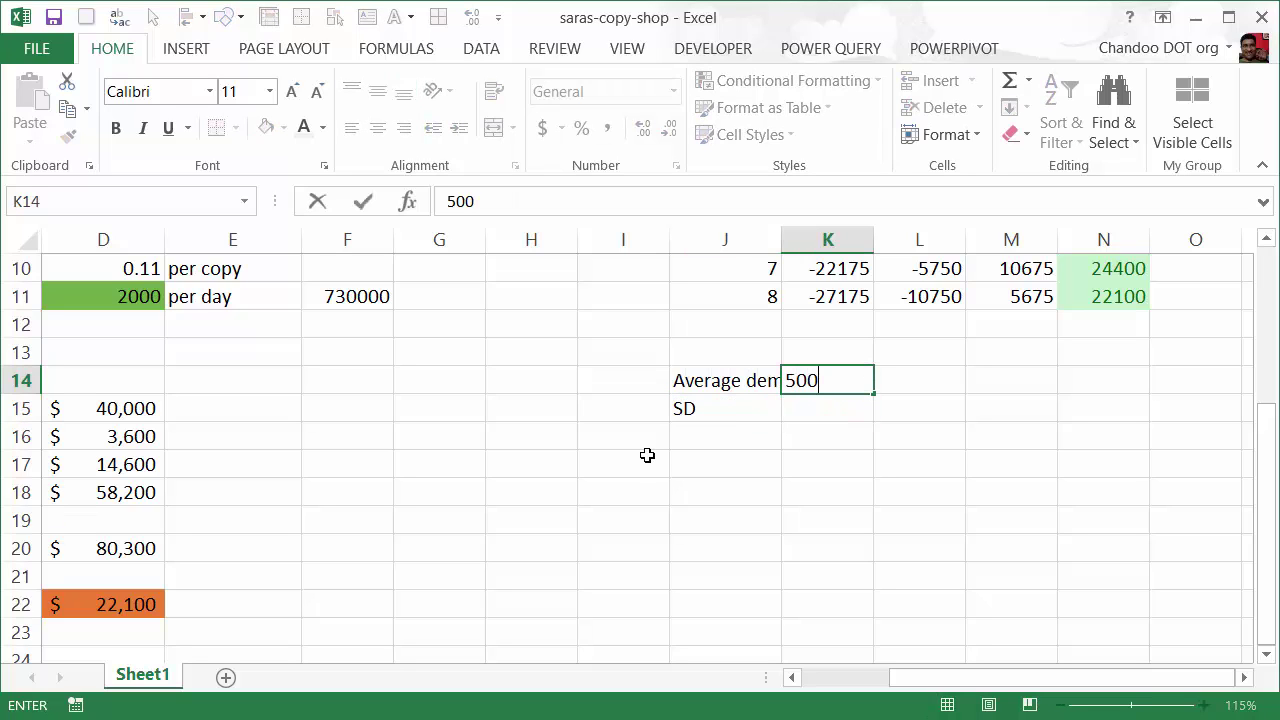
pyautogui.press('Return')
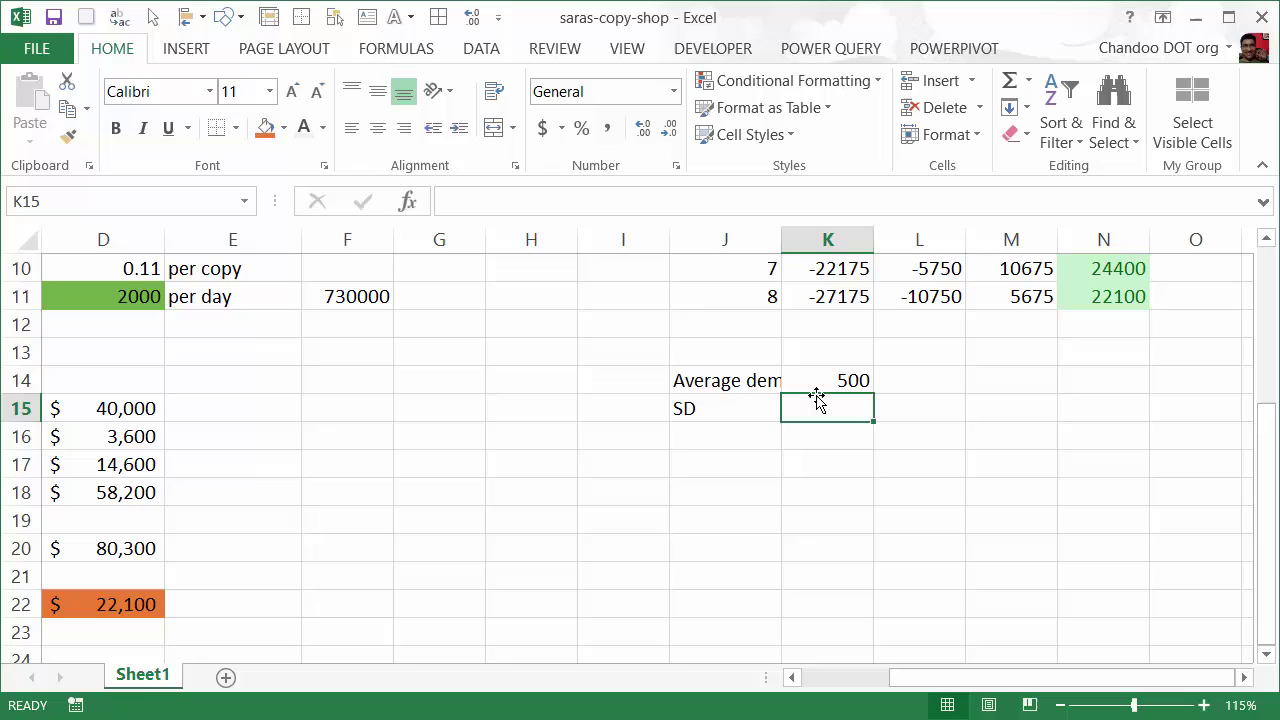
pyautogui.doubleClick(781, 240)
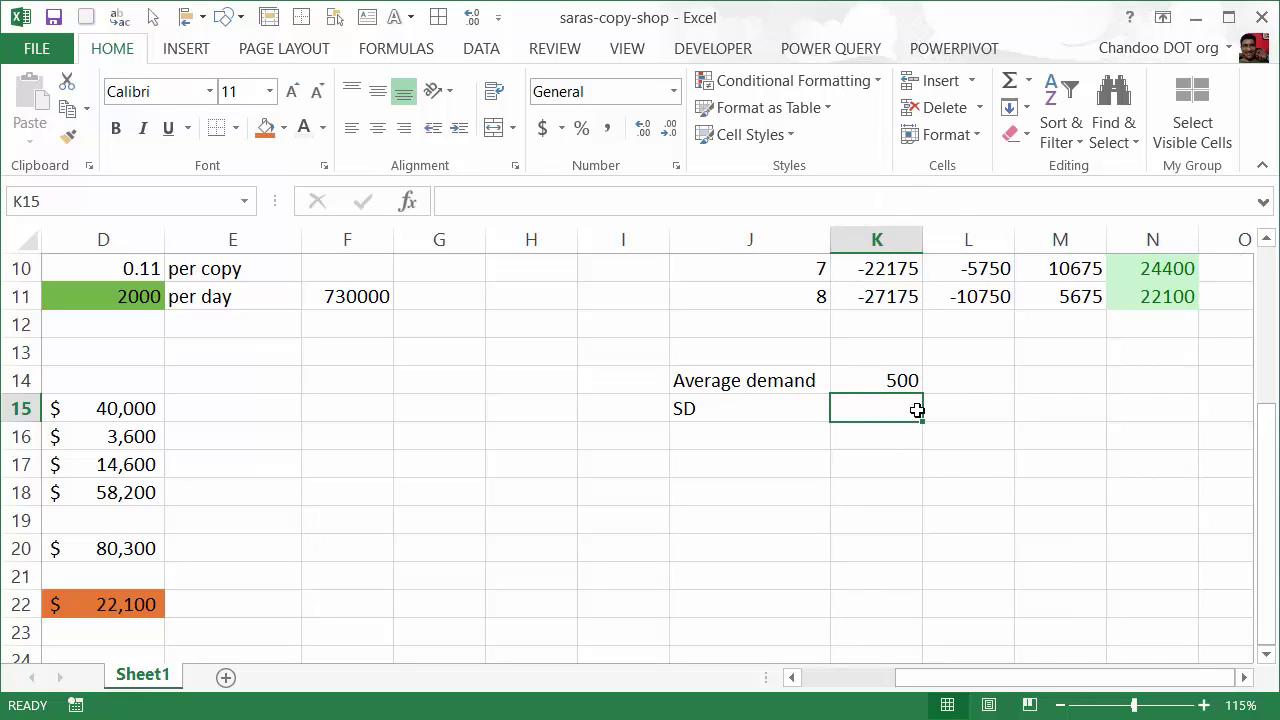
pyautogui.write('20')
pyautogui.press('Return')
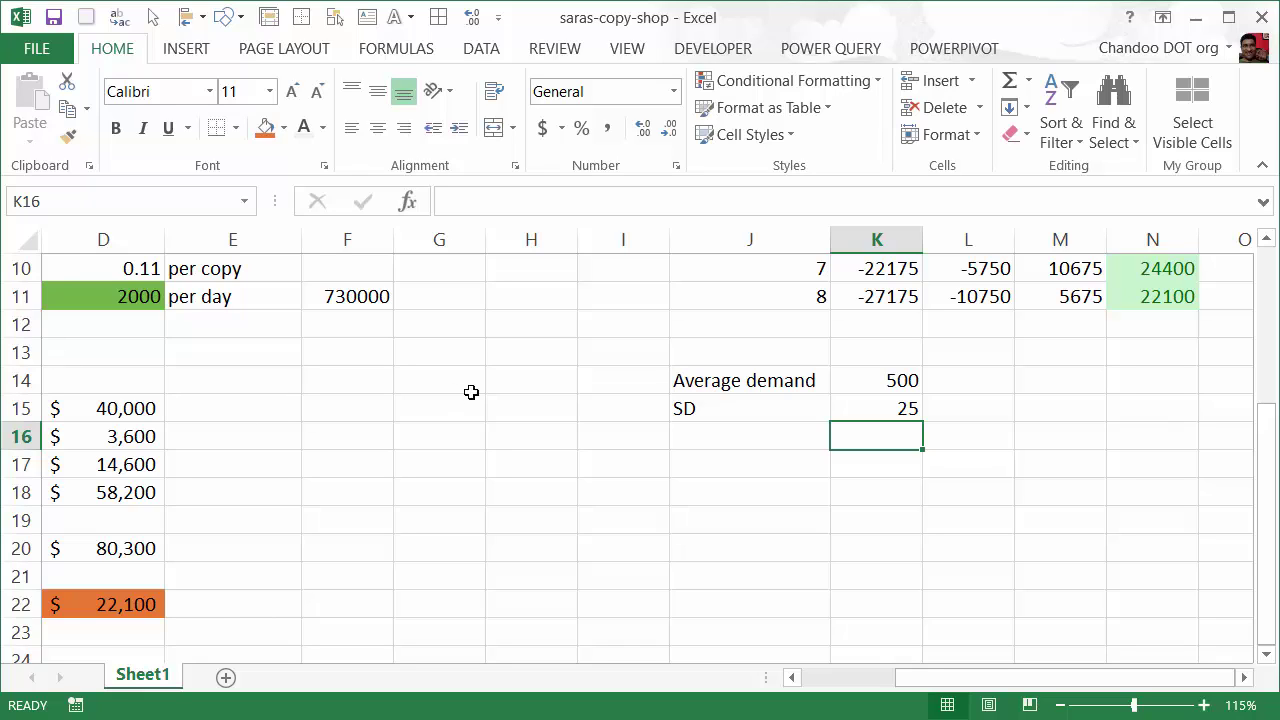
# Compare the average demand and SD values in K14:K15 with the profit table's demand headings and its results for 7 and 8 copiers.
pyautogui.moveTo(866, 381); pyautogui.dragTo(876, 402)
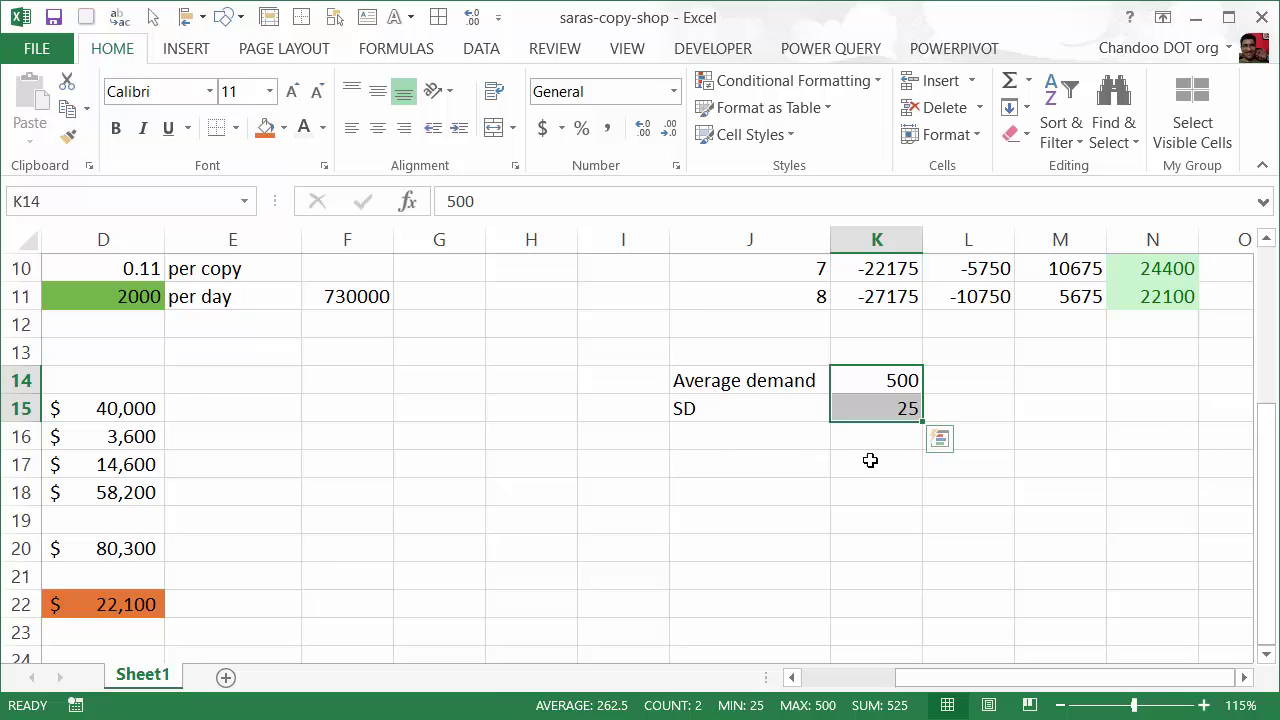
pyautogui.scroll(3, 869, 457)
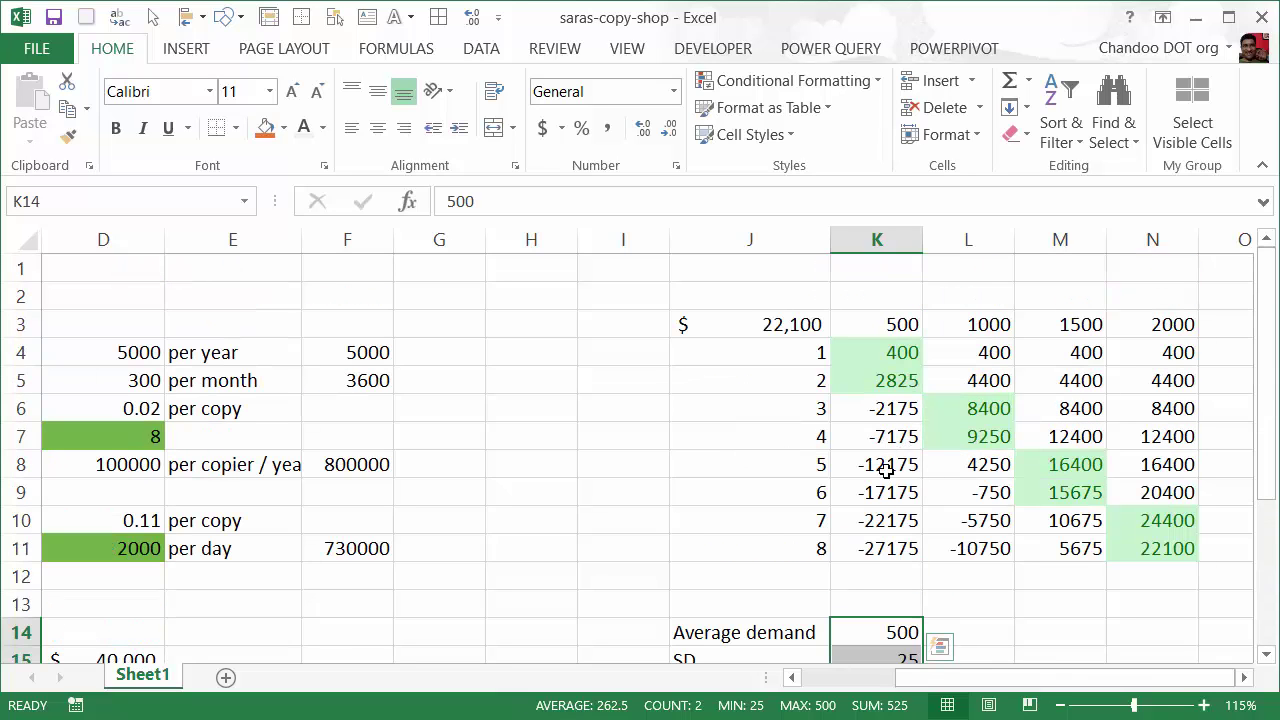
pyautogui.click(895, 320)
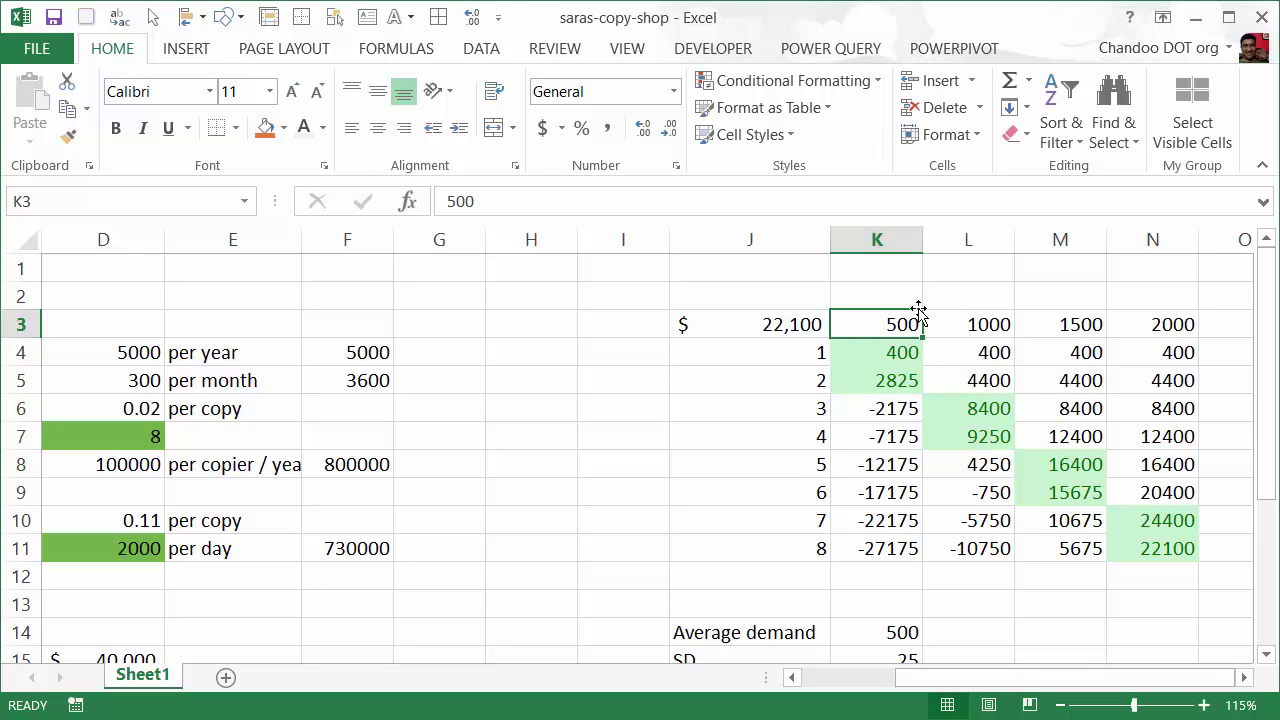
pyautogui.scroll(-2, 992, 455)
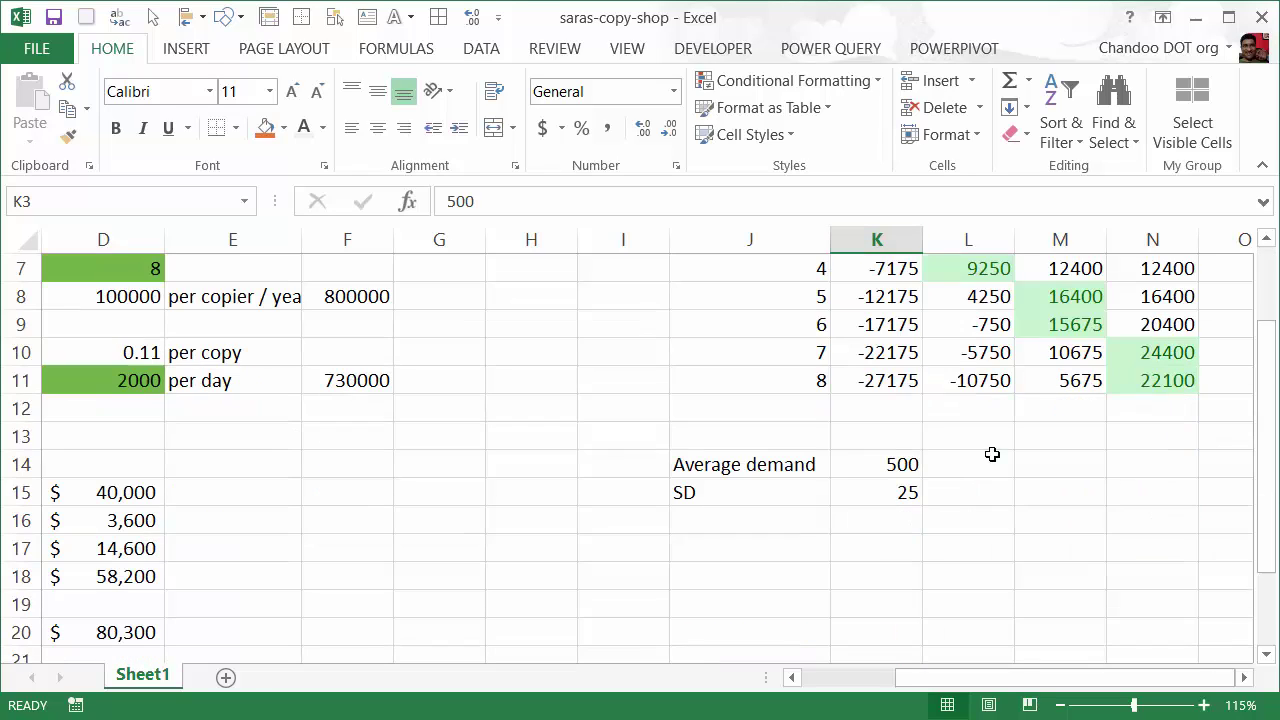
pyautogui.moveTo(902, 462); pyautogui.dragTo(899, 490)
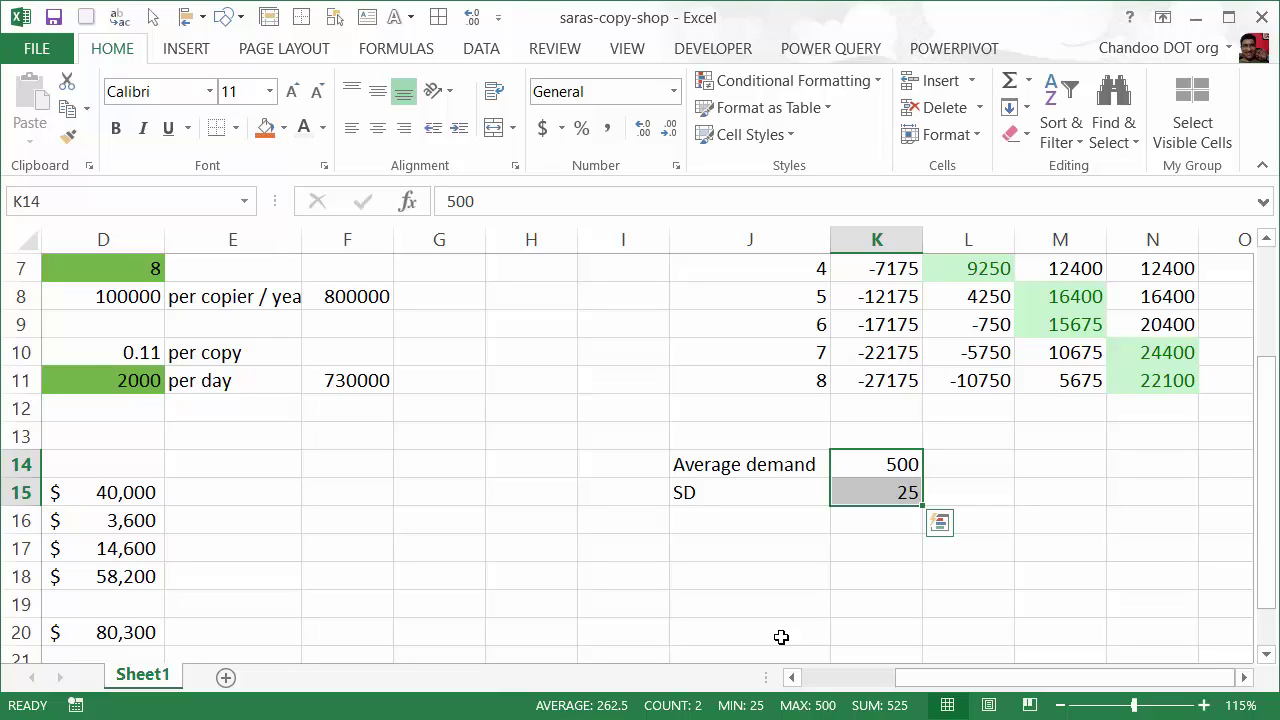
pyautogui.click(731, 547)
pyautogui.scroll(2, 731, 547)
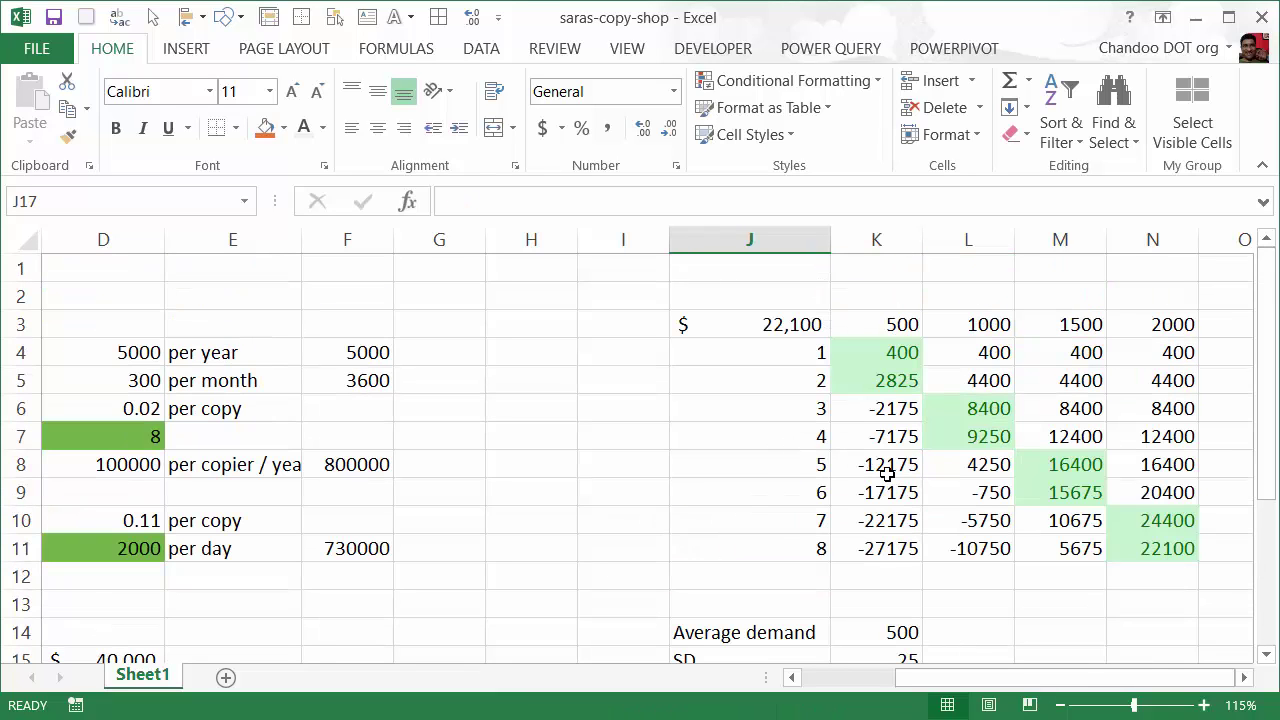
pyautogui.moveTo(820, 548); pyautogui.dragTo(1160, 528)
pyautogui.click(1160, 528)
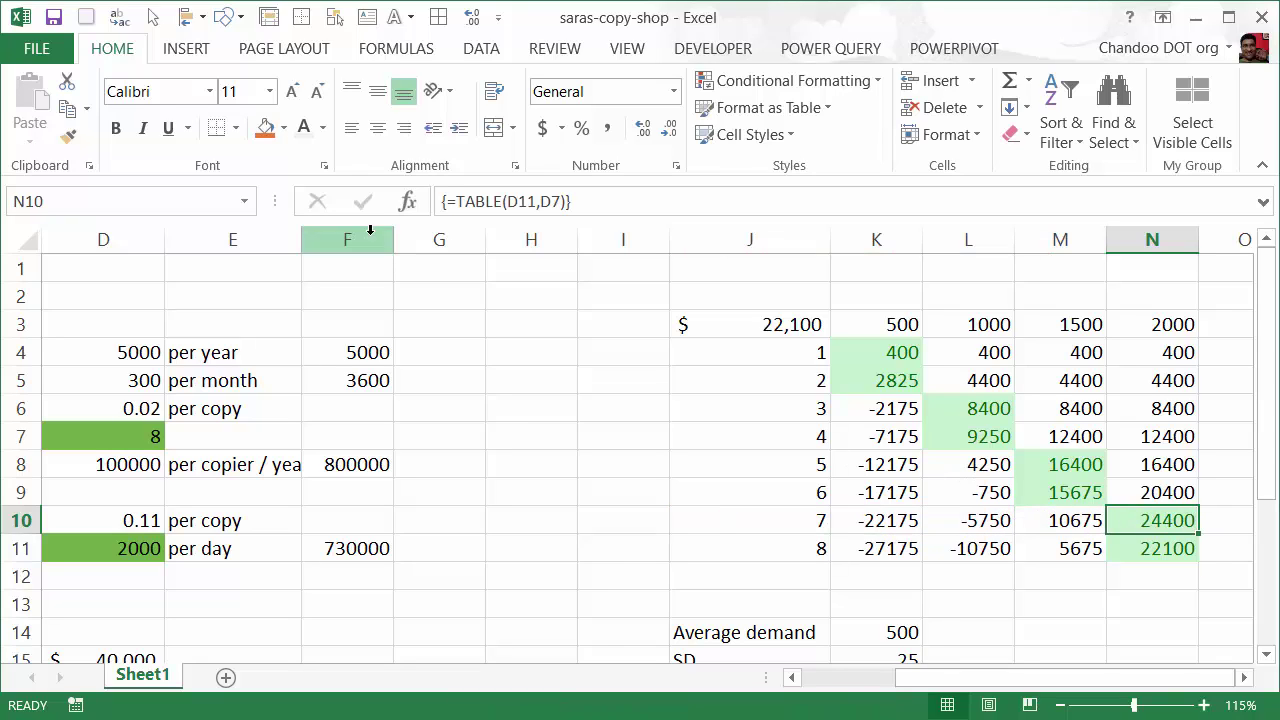
# Review the model's cost and revenue inputs and the calculation block down to the profit in D22.
pyautogui.click(826, 679)
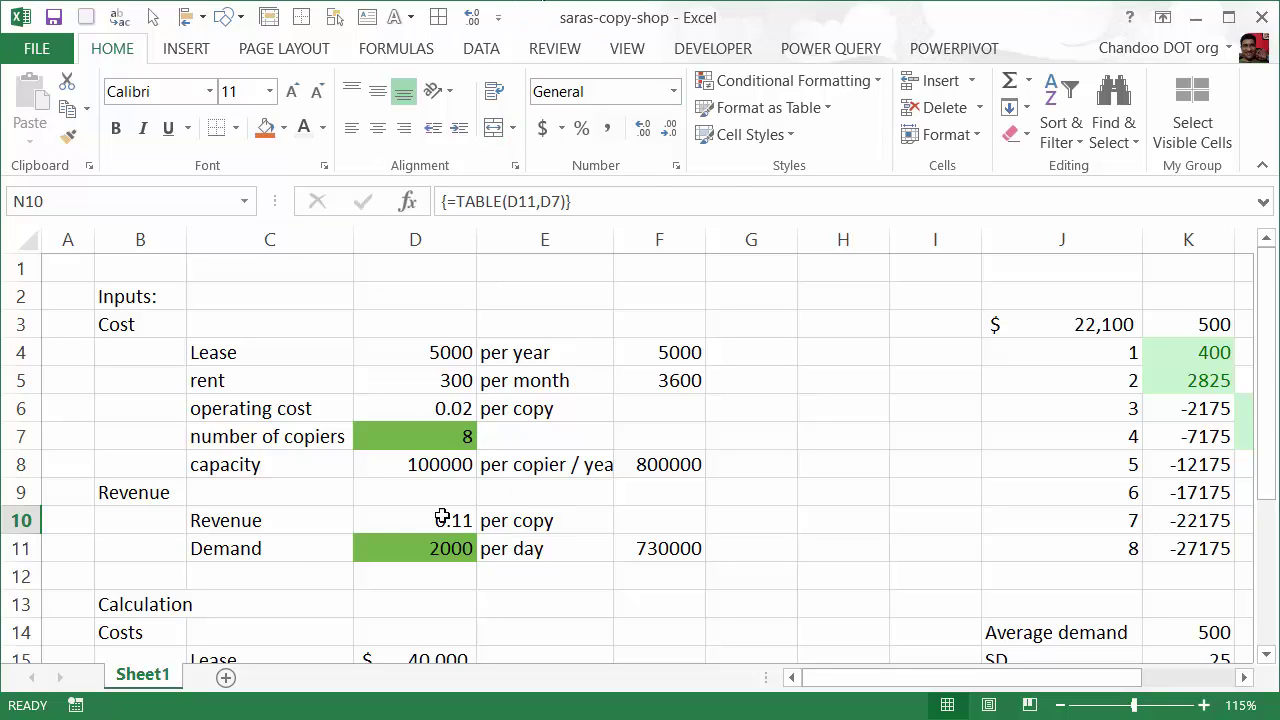
pyautogui.scroll(-4, 500, 545)
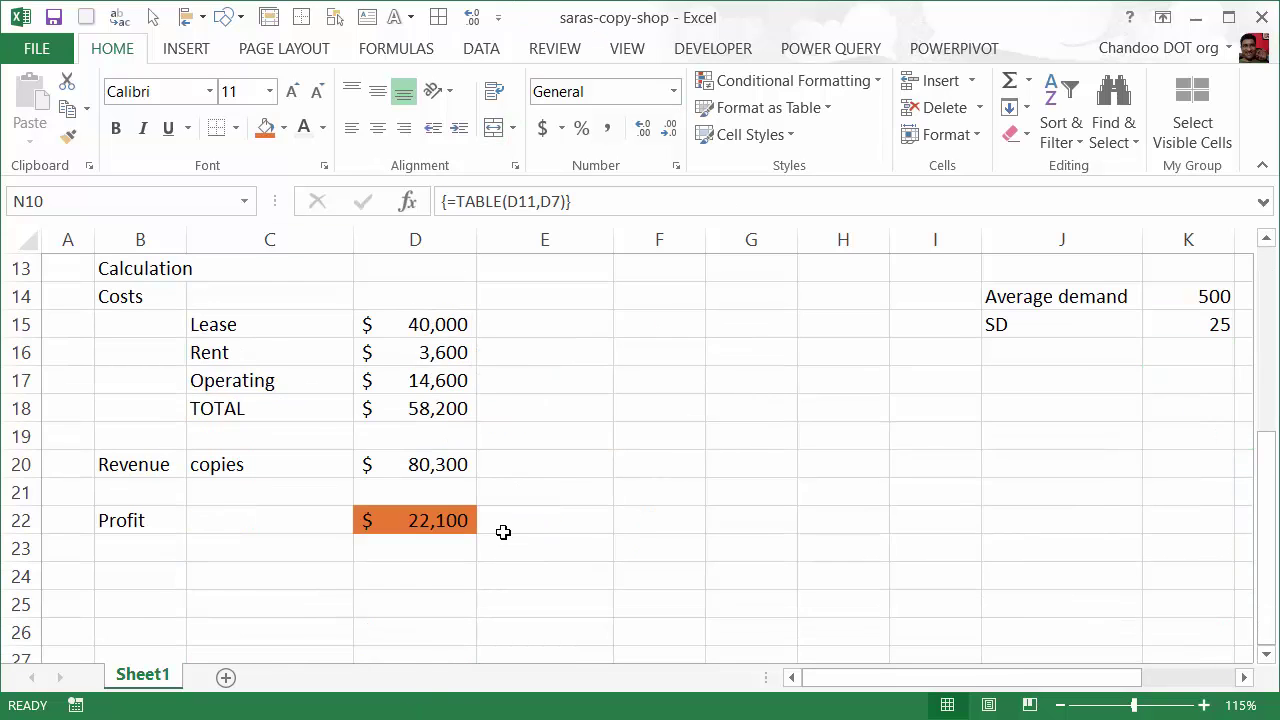
pyautogui.scroll(4, 502, 532)
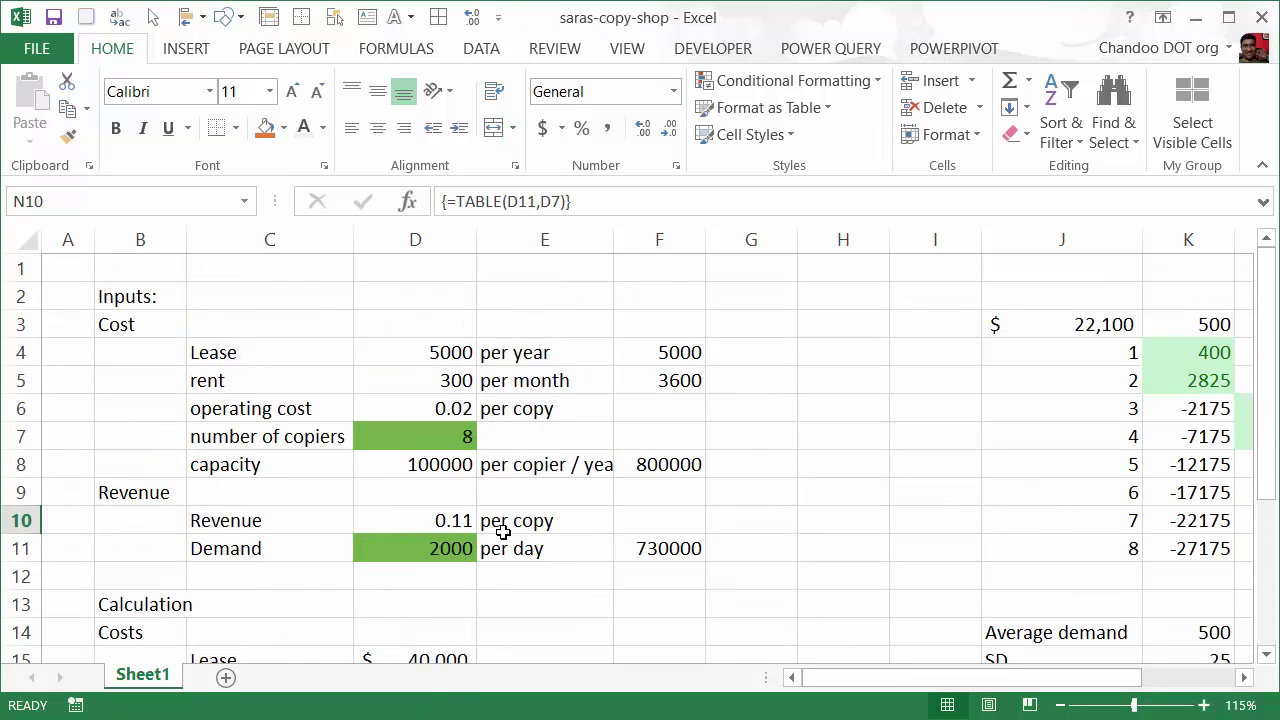